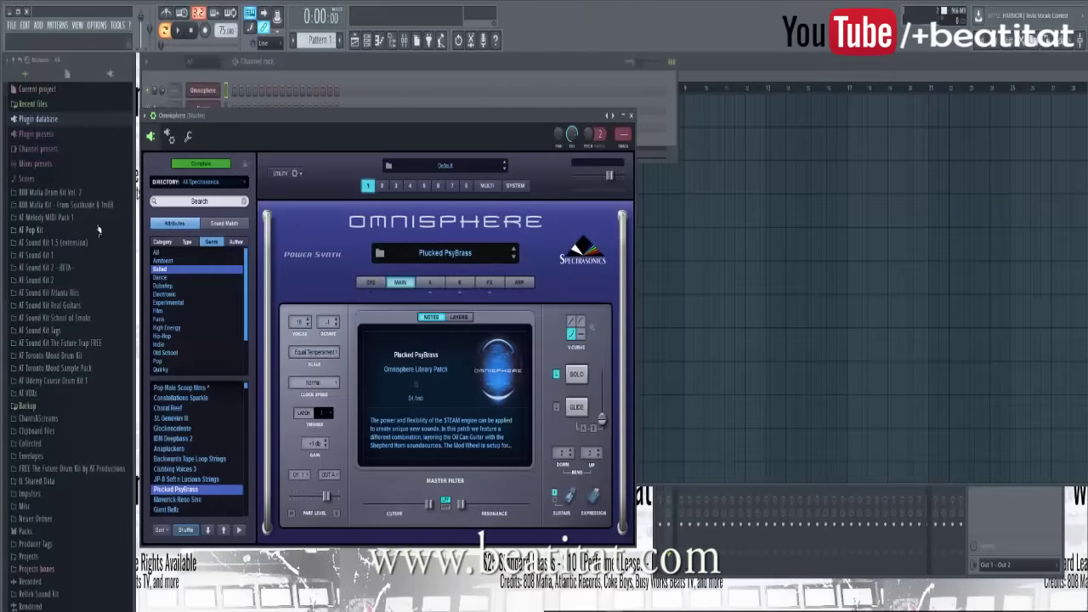
# Step: Try the Chords 20 MIDI file from AT Melody MIDI Pack 1 on the Omnisphere channel during playback, and replace it with Chords 21 & Notes
pyautogui.click(79, 219)
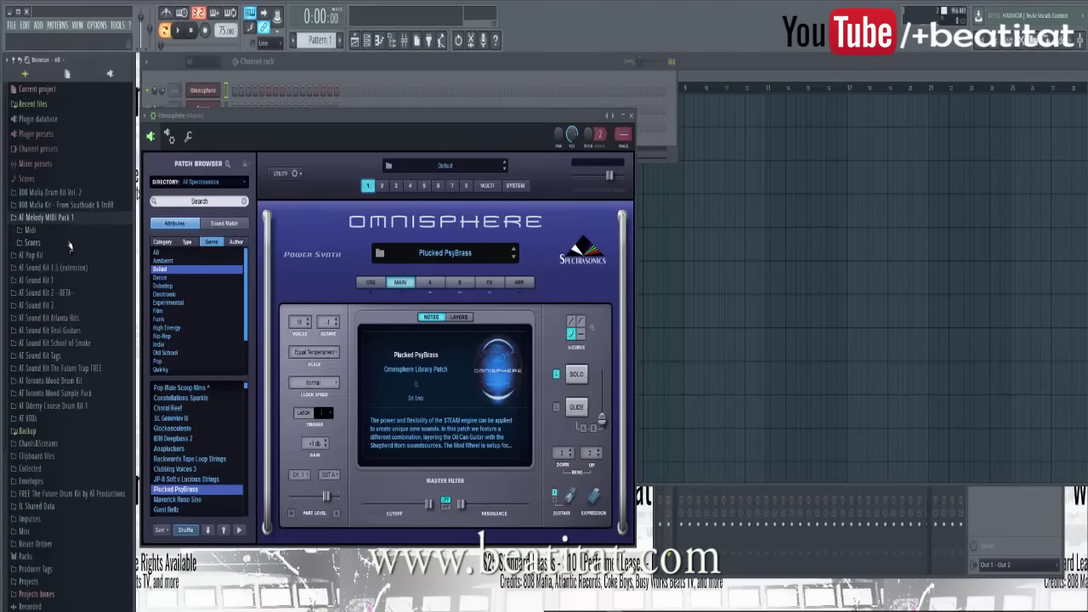
pyautogui.click(71, 231)
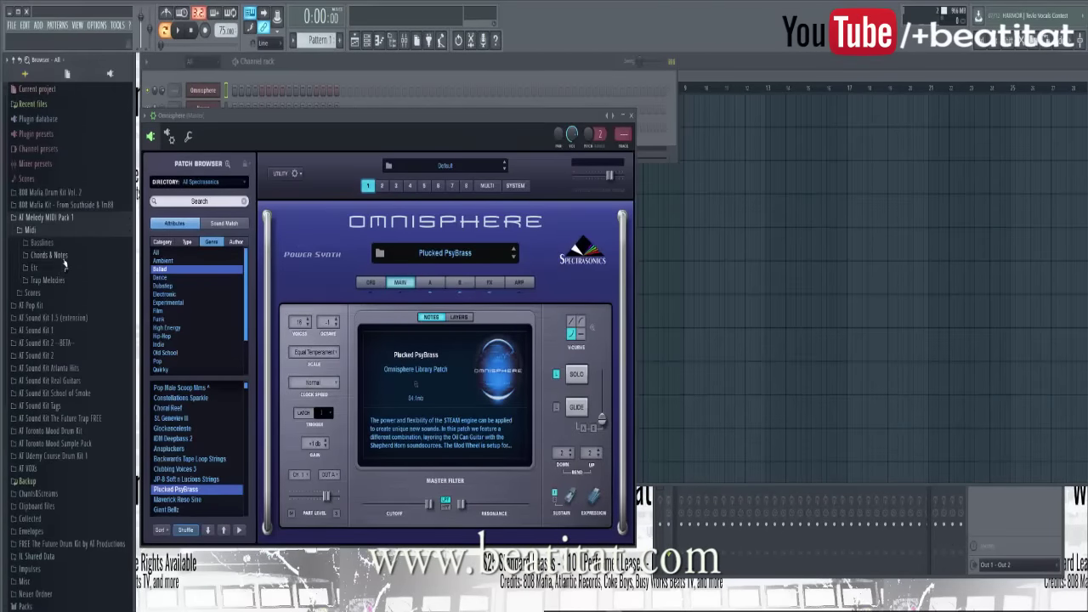
pyautogui.click(63, 259)
pyautogui.scroll(-5, 55, 357)
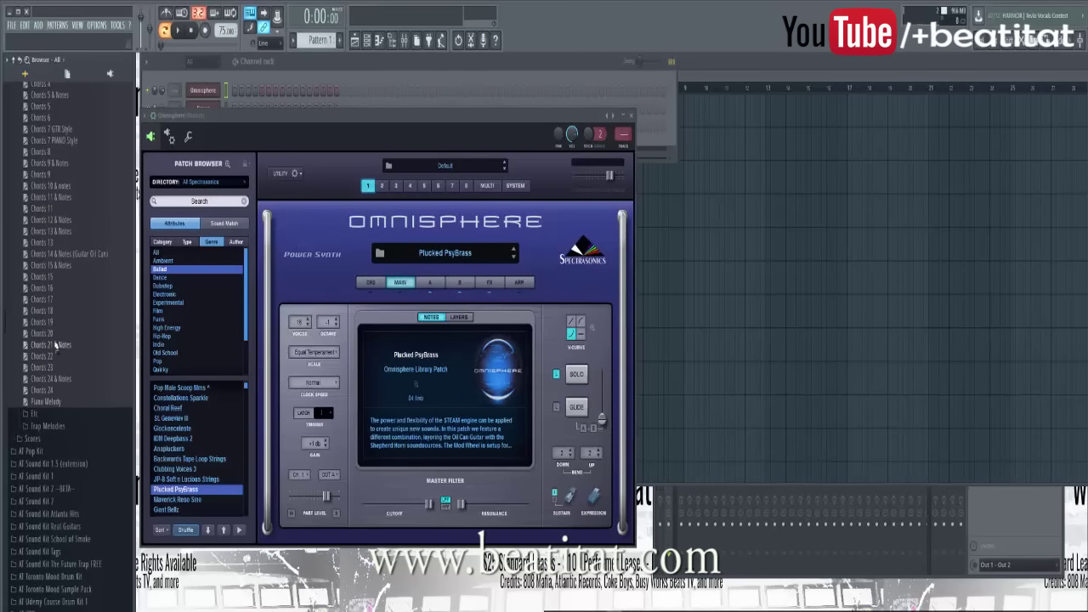
pyautogui.moveTo(61, 335); pyautogui.dragTo(211, 92)
pyautogui.press('space')
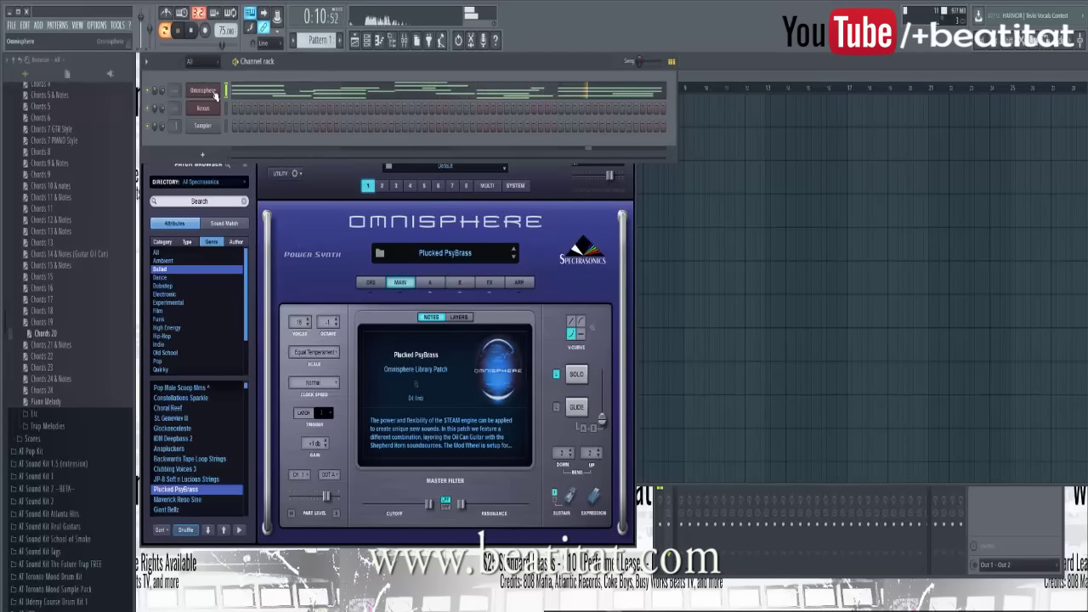
pyautogui.moveTo(59, 345); pyautogui.dragTo(202, 90)
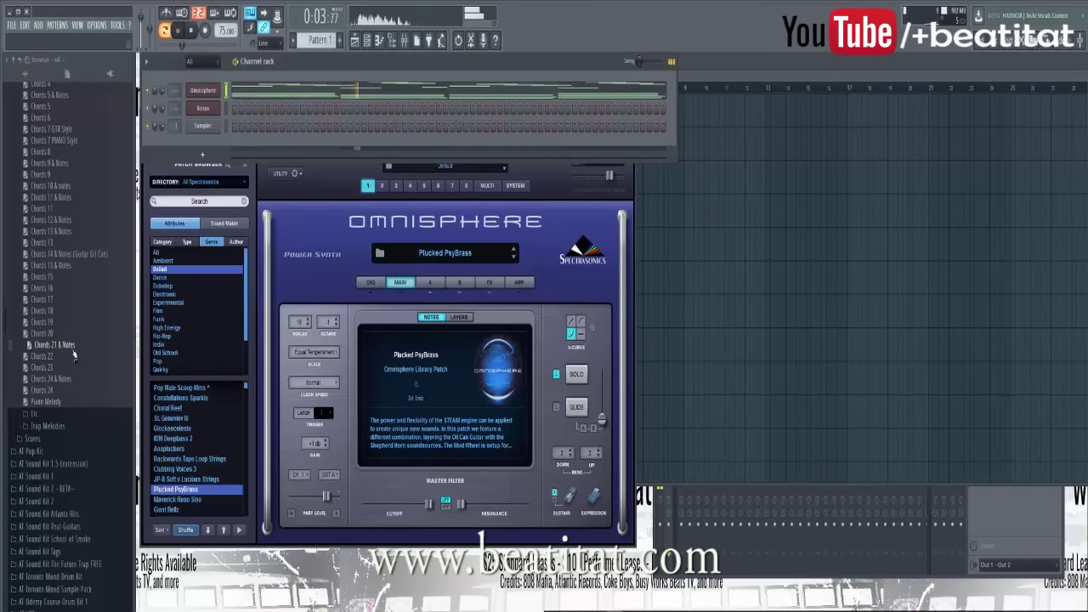
# Step: Route the Omnisphere channel to mixer insert 2 and lower that insert's volume fader slightly
pyautogui.click(226, 165)
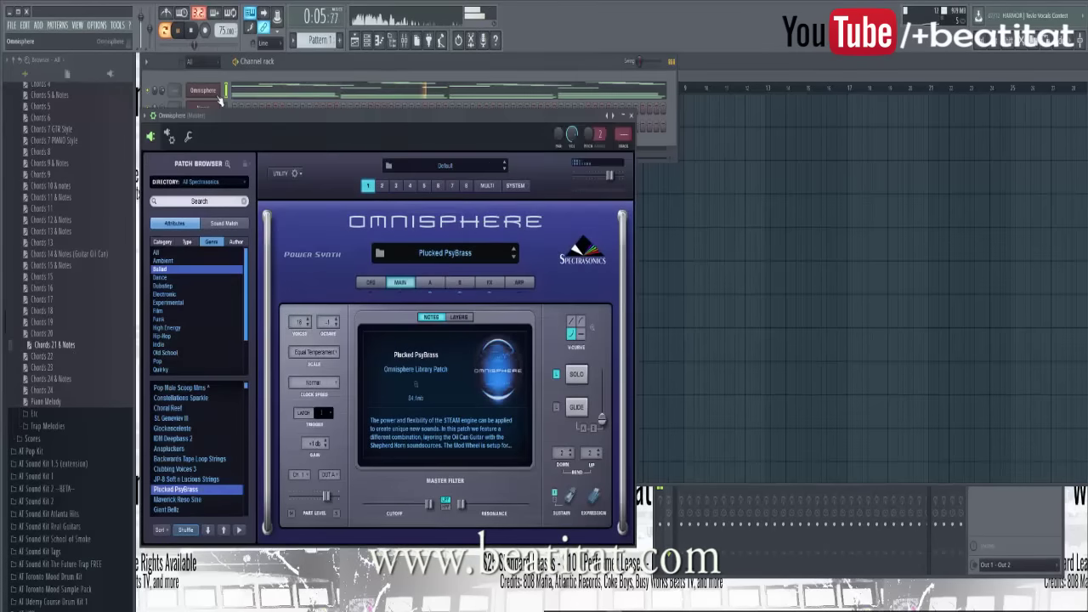
pyautogui.press('F9')
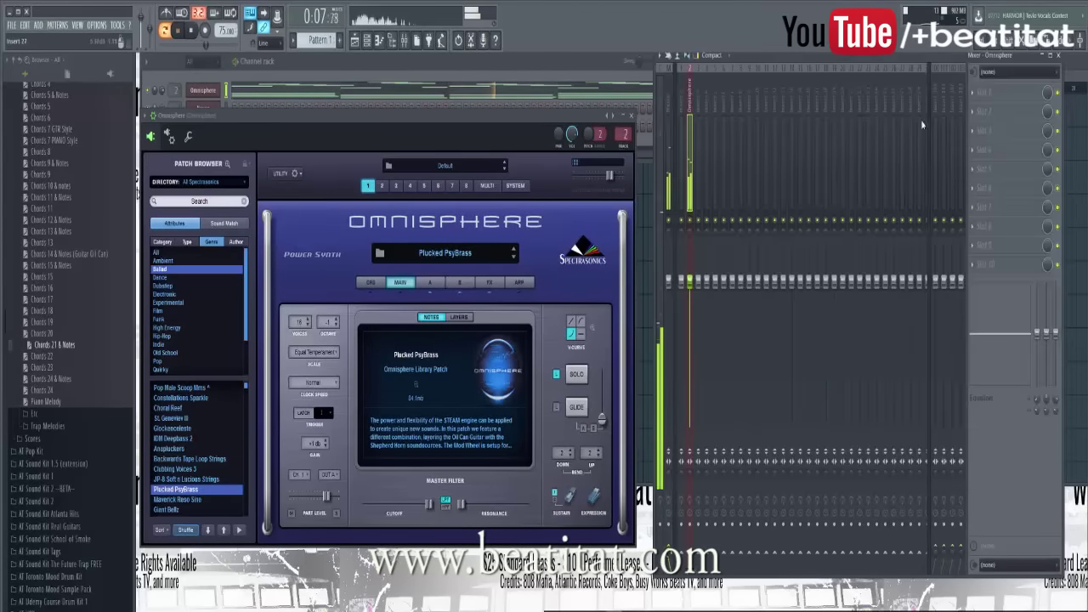
pyautogui.moveTo(701, 290); pyautogui.dragTo(692, 309)
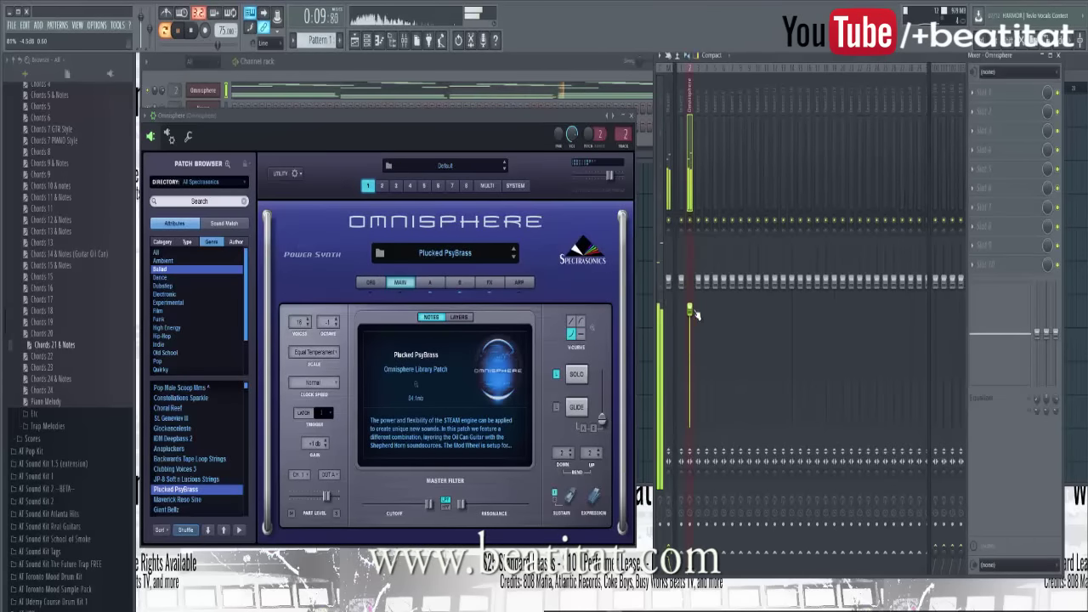
# Step: Load Fruity Parametric EQ 2 in the first effect slot of the Omnisphere insert and roll off the low frequencies
pyautogui.click(1004, 92)
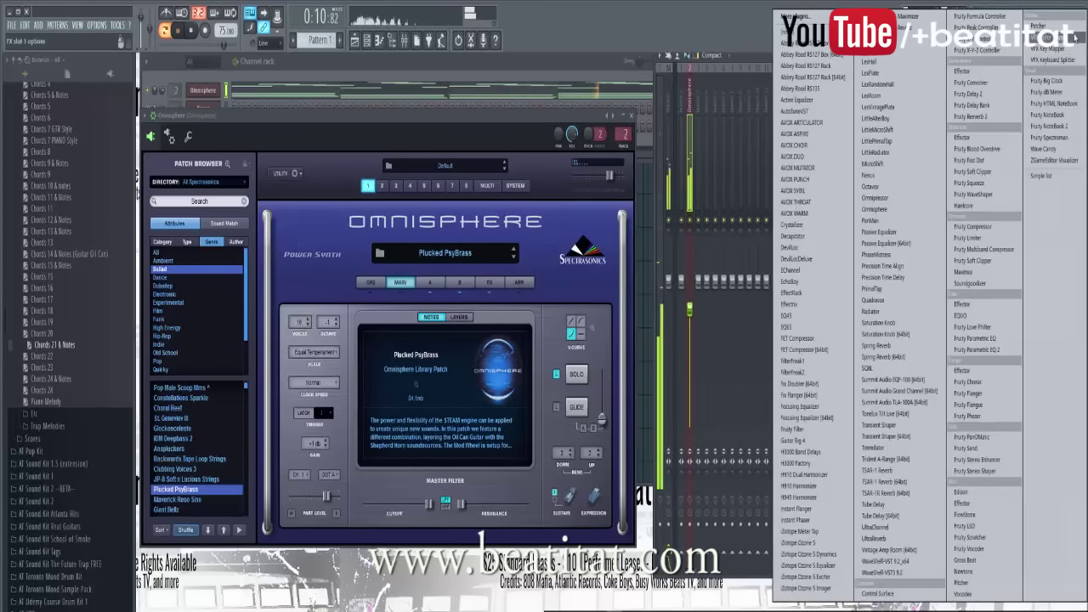
pyautogui.click(977, 338)
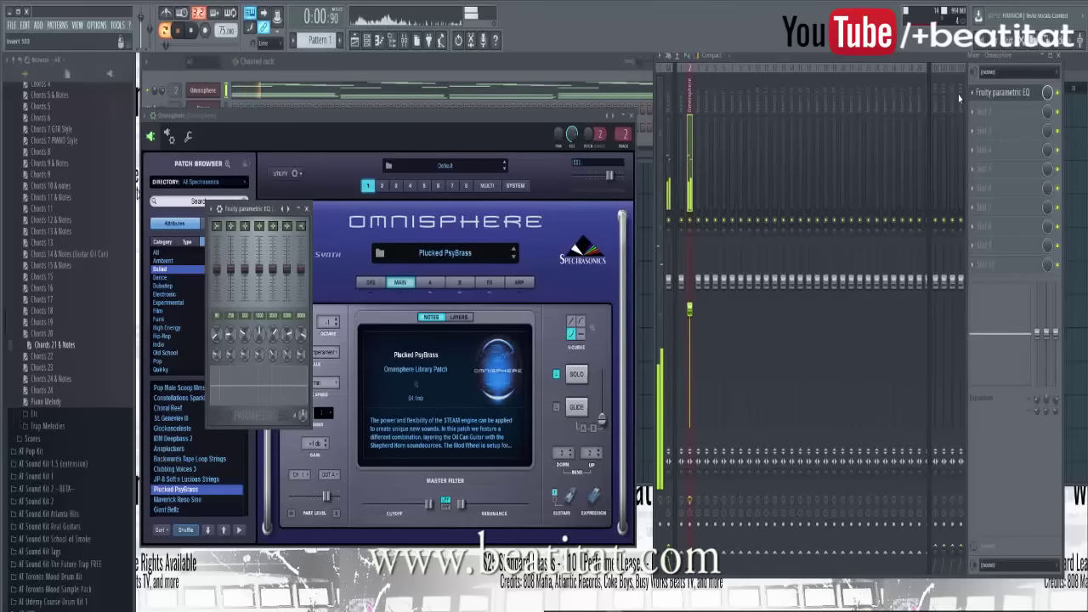
pyautogui.click(1001, 92)
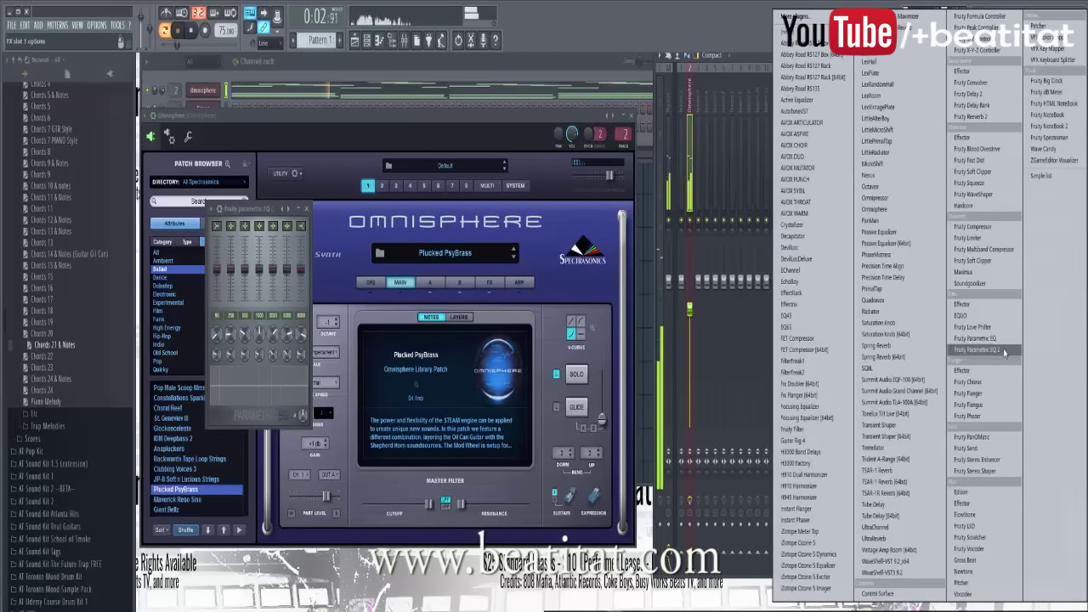
pyautogui.click(1003, 351)
pyautogui.moveTo(302, 304); pyautogui.dragTo(386, 323)
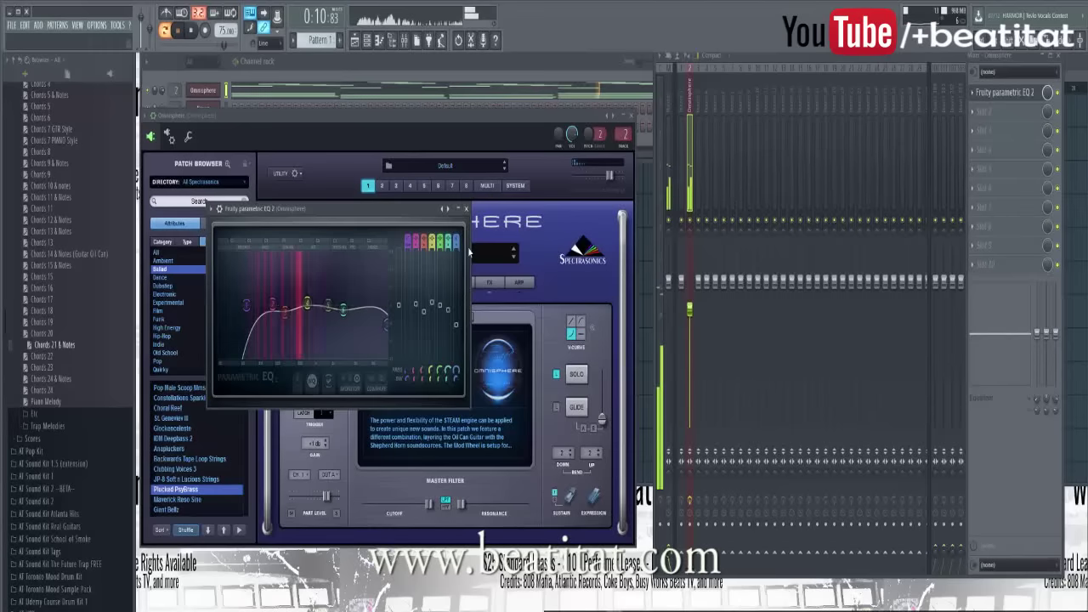
pyautogui.click(465, 208)
# Step: Add Fruity Reeverb 2 to the third effect slot of the Omnisphere insert
pyautogui.click(1009, 132)
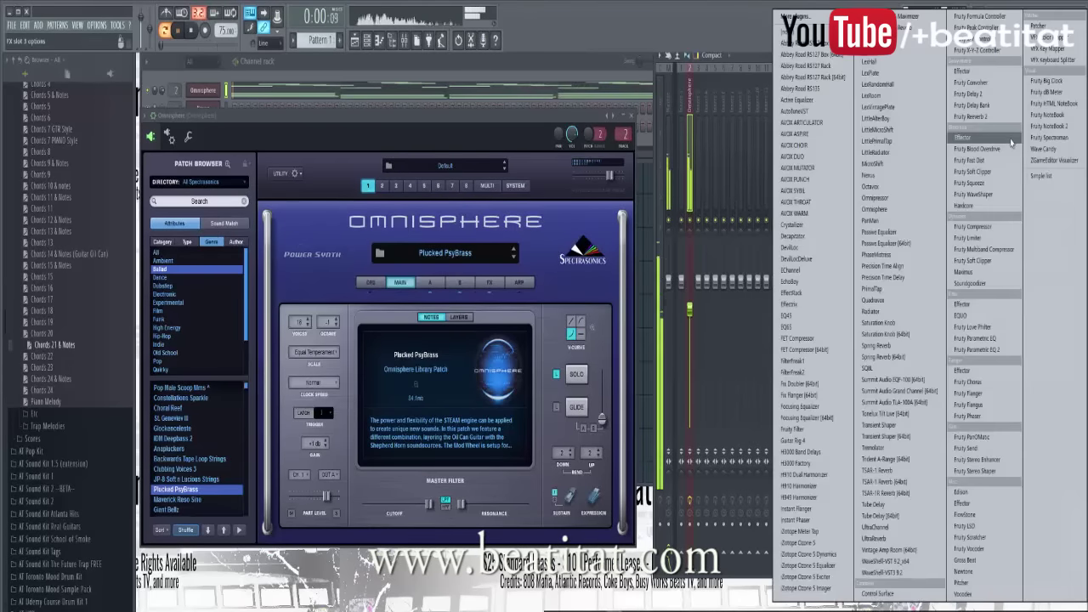
pyautogui.click(969, 116)
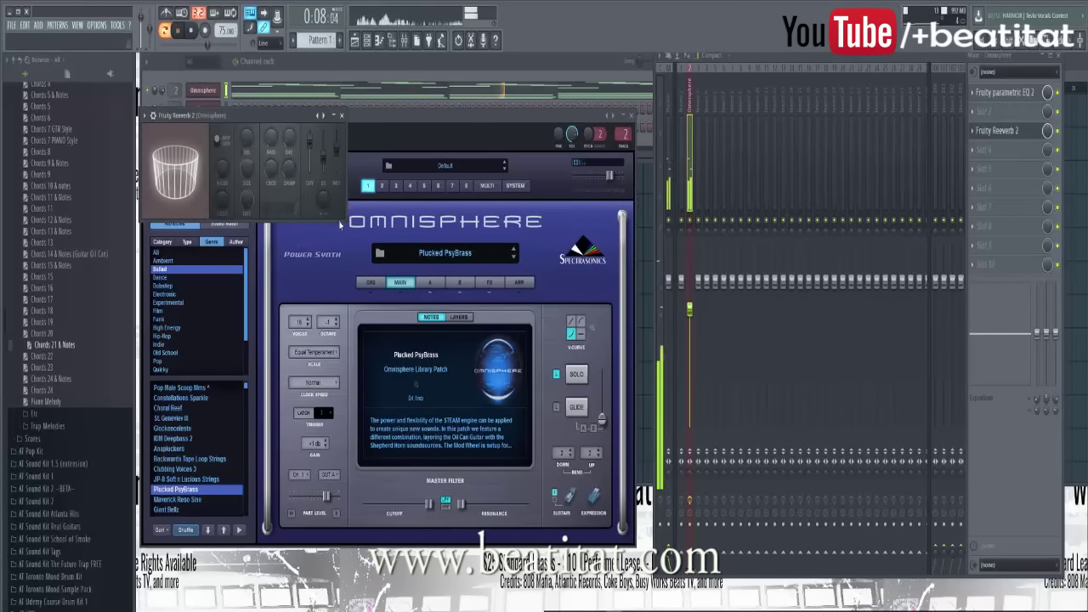
pyautogui.click(996, 130)
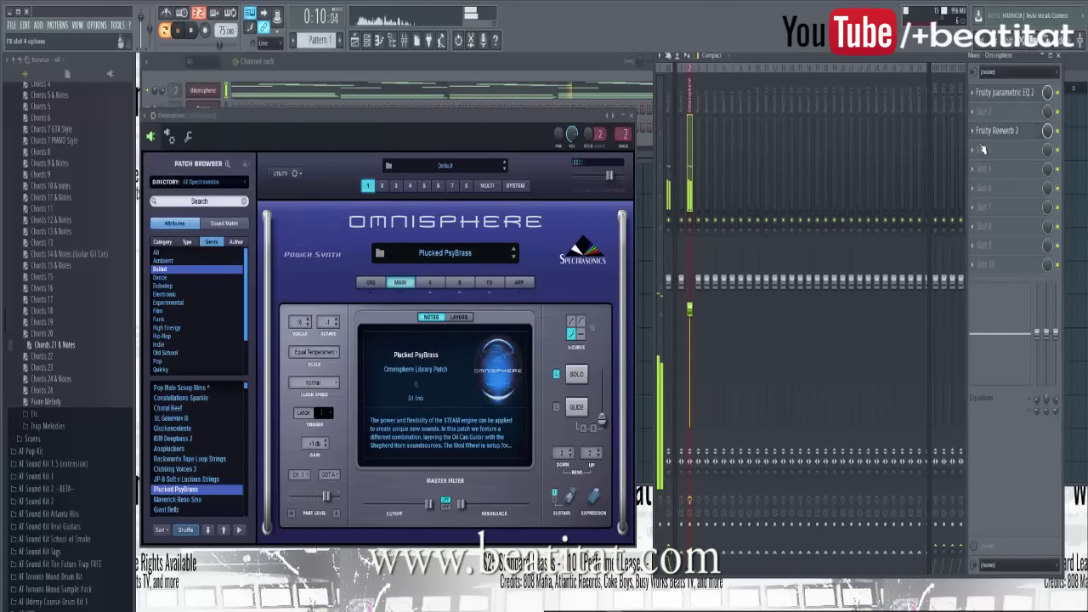
# Step: Add Gross Beat to the fourth effect slot of the Omnisphere insert and apply the 1/2 Speed time preset
pyautogui.click(984, 150)
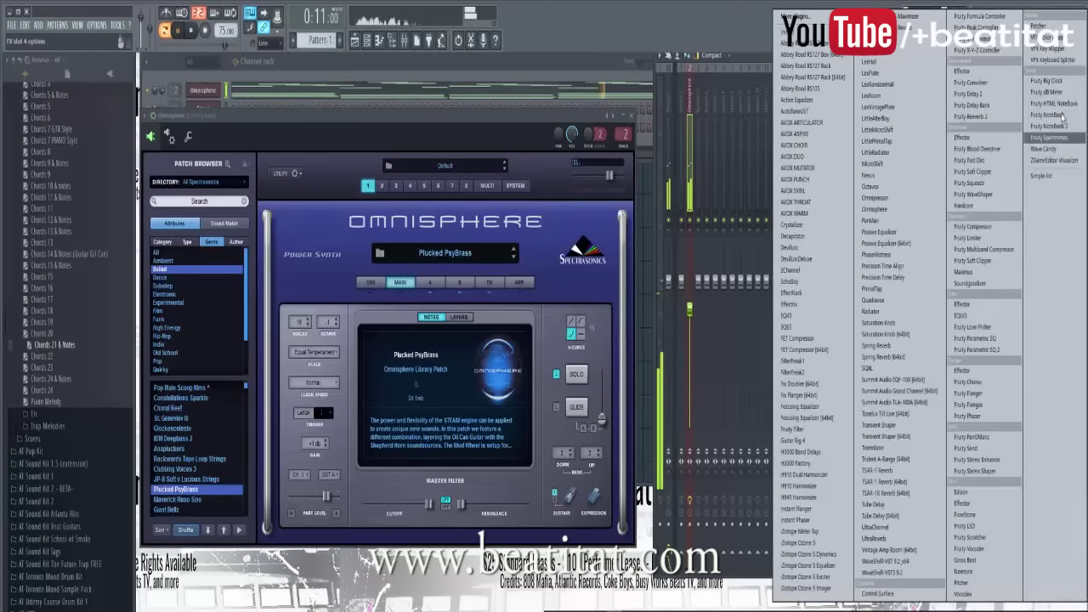
pyautogui.click(1010, 560)
pyautogui.click(158, 131)
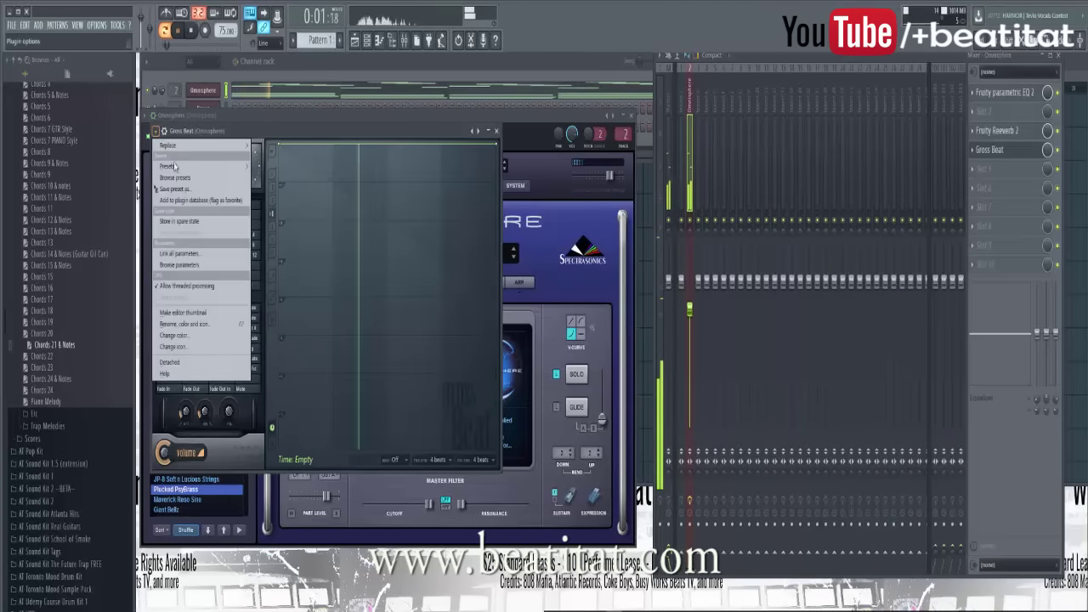
pyautogui.click(228, 275)
pyautogui.click(221, 275)
pyautogui.press('space')
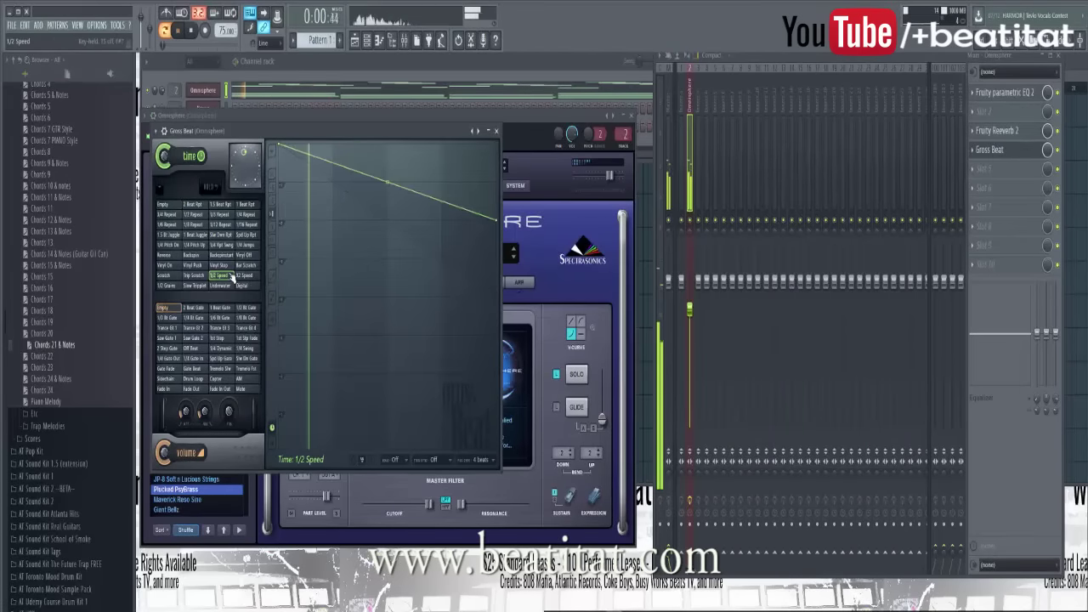
pyautogui.click(497, 132)
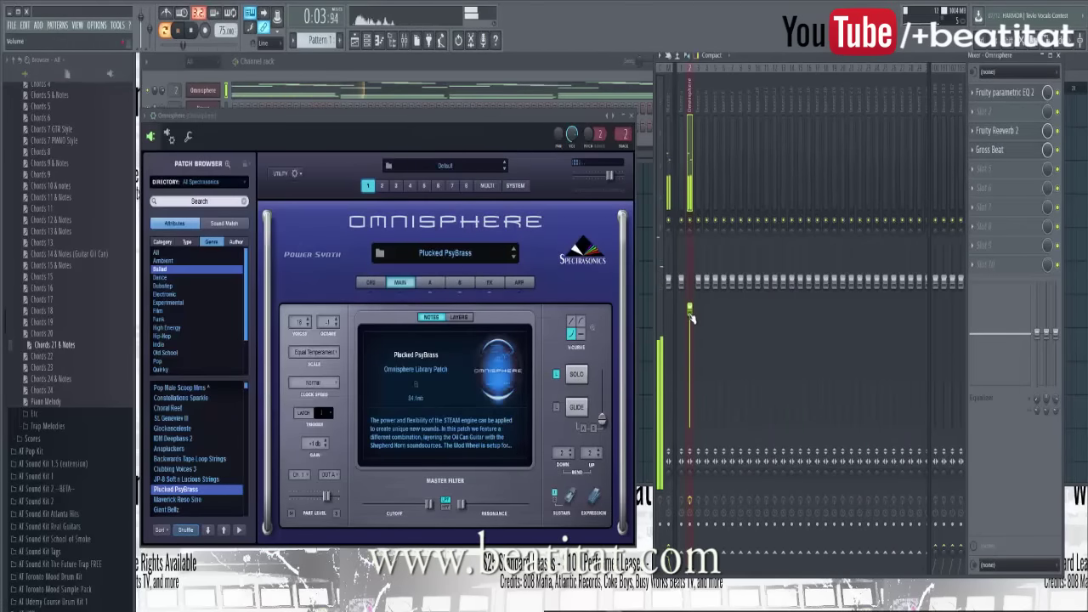
# Step: Look over the Omnisphere melody notes in the piano roll and check the Nexus instrument window
pyautogui.click(399, 93)
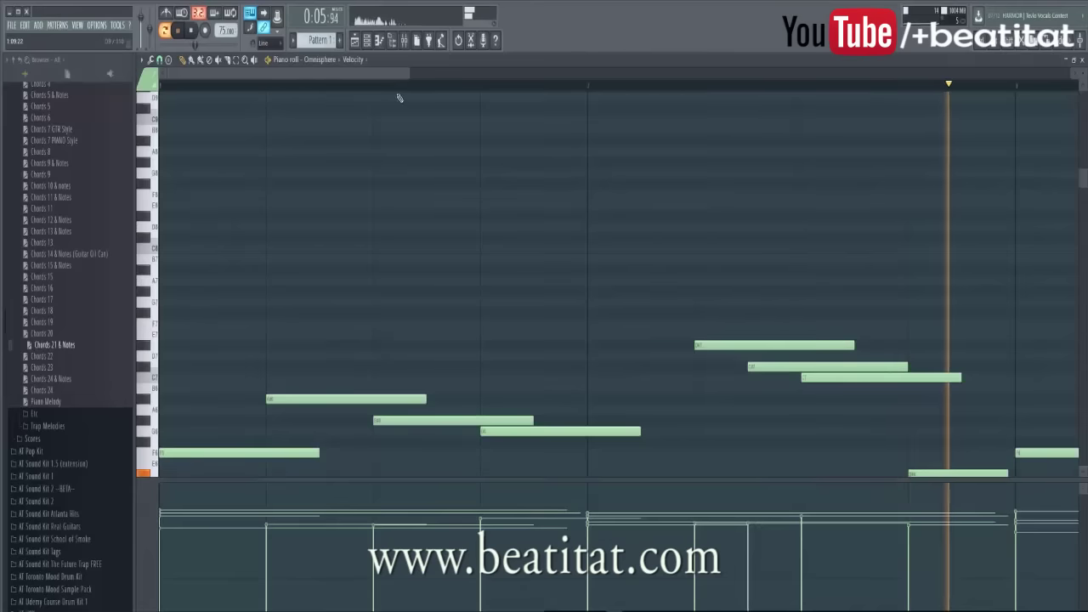
pyautogui.scroll(-4, 397, 97)
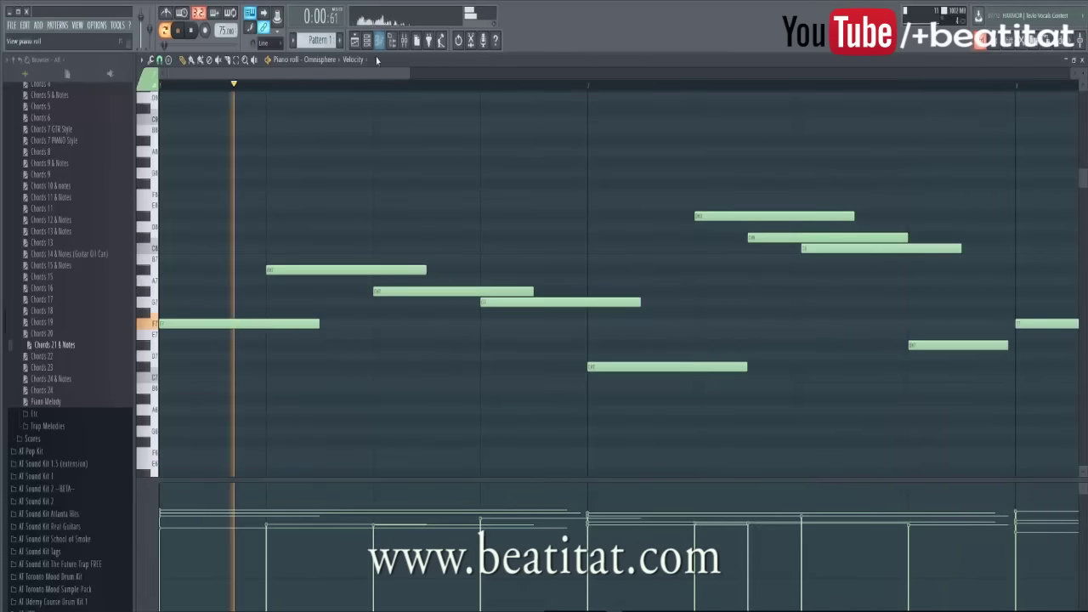
pyautogui.scroll(-2, 376, 107)
pyautogui.press('F7')
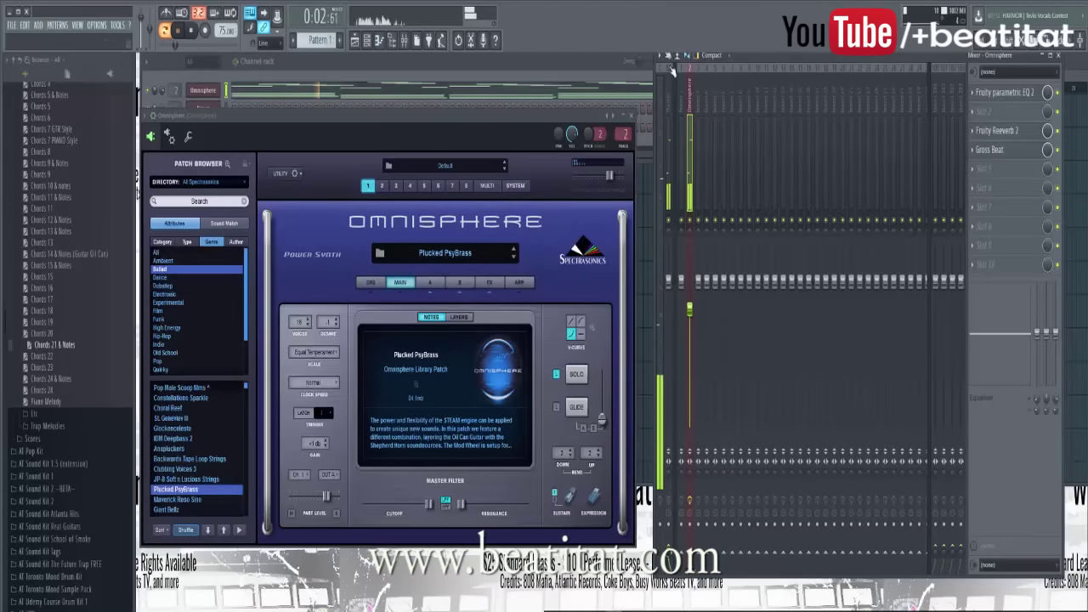
pyautogui.press('Down')
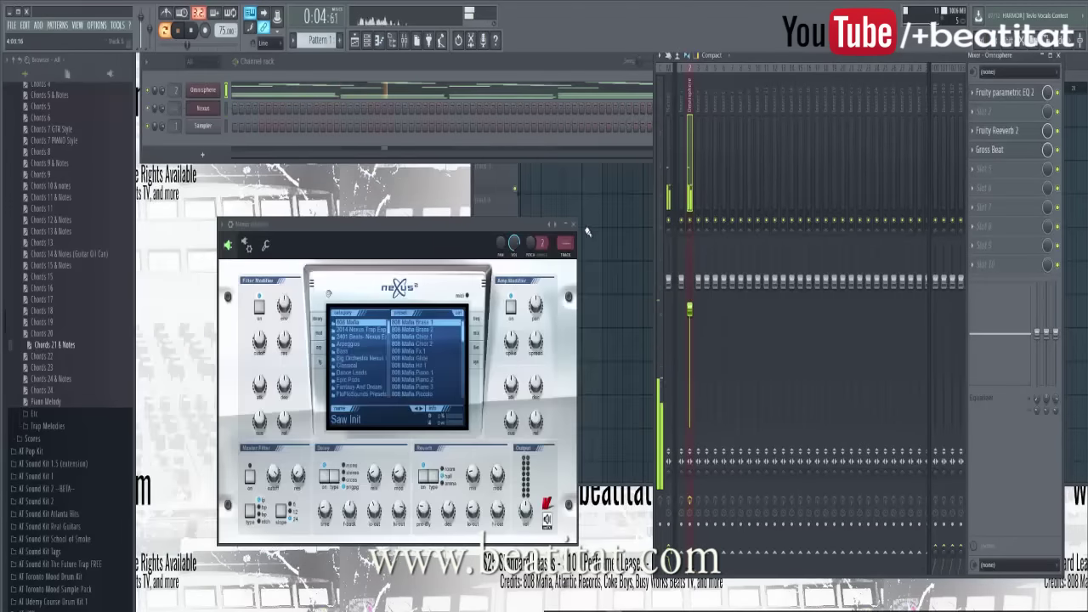
pyautogui.press('Escape')
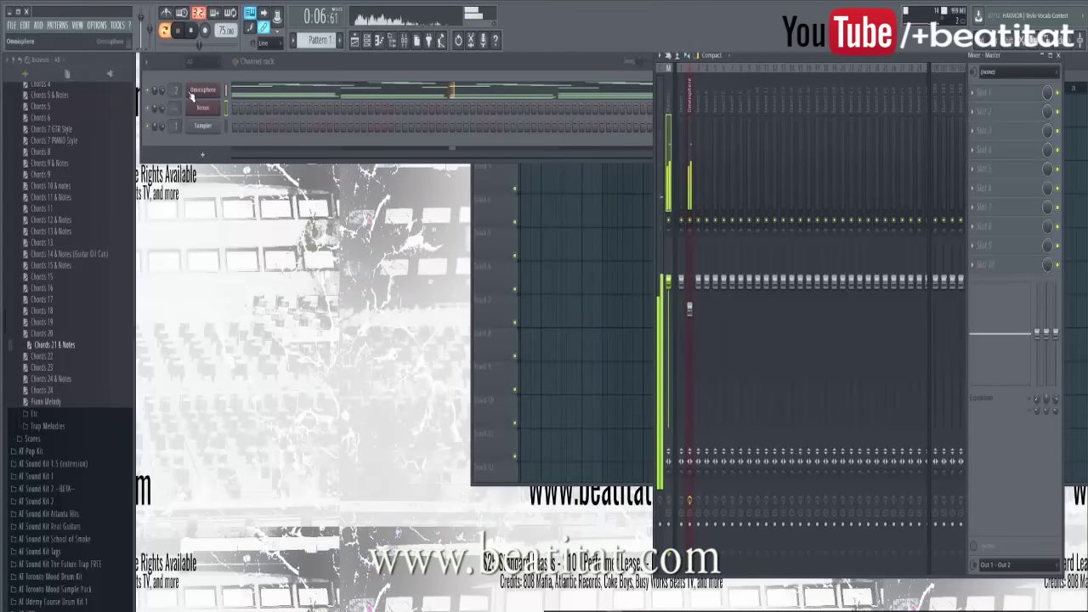
# Step: Rename the Omnisphere channel in the channel rack as Plucks
pyautogui.rightClick(205, 85)
pyautogui.click(205, 88)
pyautogui.write('Plucks')
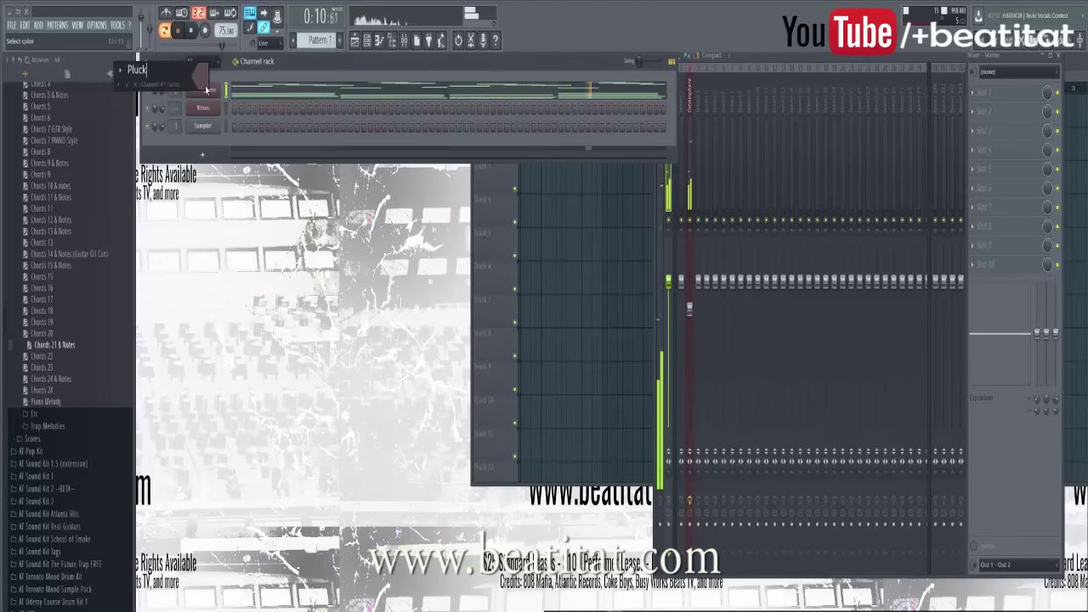
pyautogui.press('Return')
# Step: Rename the Omnisphere mixer insert as Plucks
pyautogui.click(687, 201)
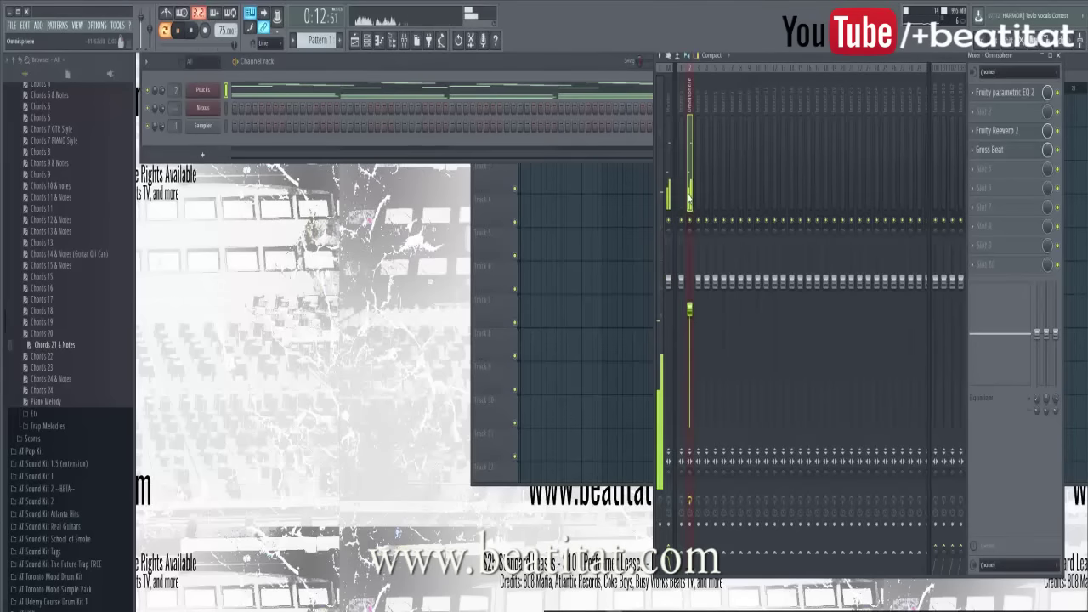
pyautogui.press('F2')
pyautogui.write('Pluc')
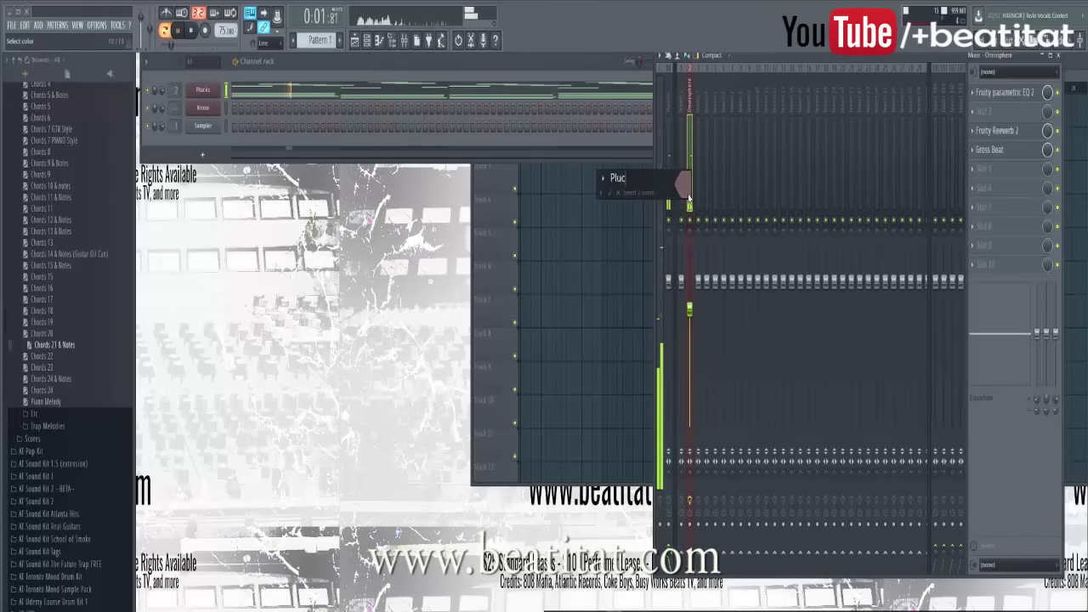
pyautogui.write('ks')
pyautogui.press('Return')
# Step: Audition the trap kicks in AT Sound Kit 1 and add K - Trap Kick 2 as a new channel below Sampler
pyautogui.scroll(6, 64, 238)
pyautogui.scroll(2, 64, 238)
pyautogui.click(47, 218)
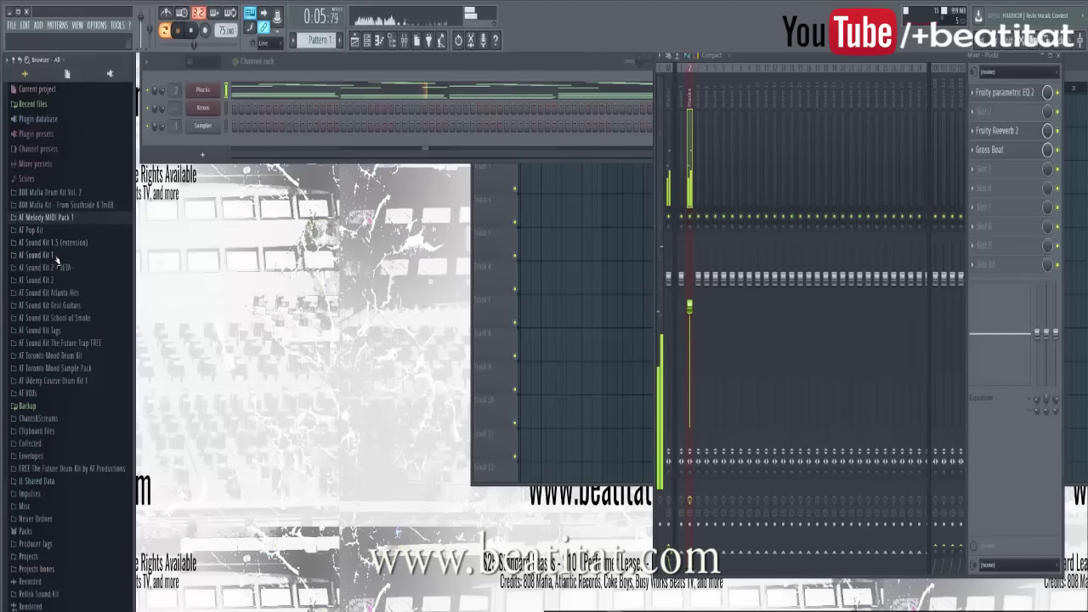
pyautogui.click(57, 256)
pyautogui.scroll(-7, 65, 417)
pyautogui.click(59, 397)
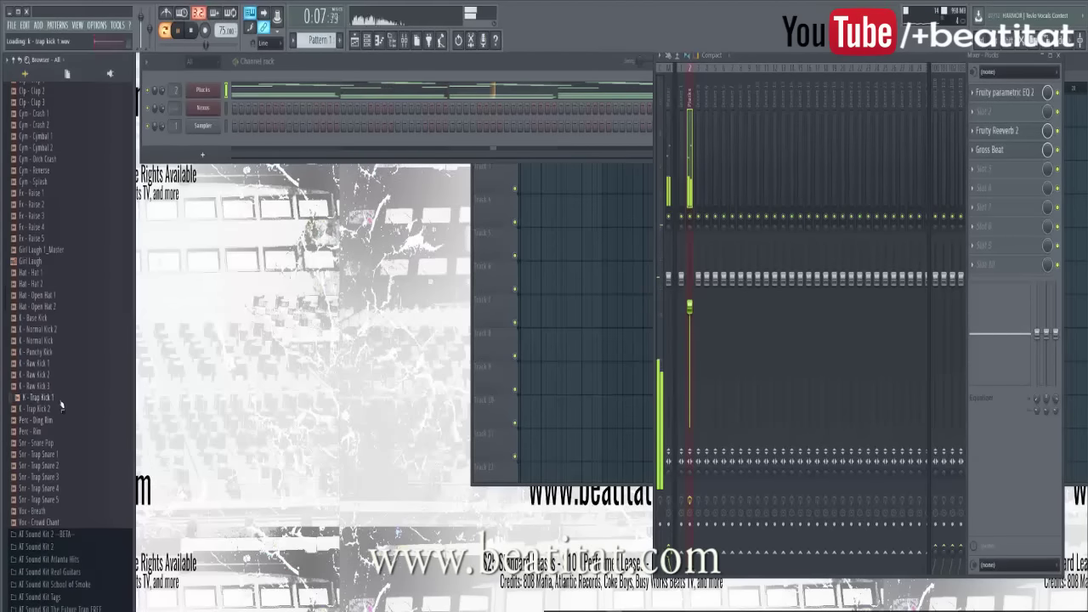
pyautogui.moveTo(59, 408); pyautogui.dragTo(223, 149)
# Step: Program the K - Trap Kick 2 pattern with hits on steps 1, 4, 11, 17, 20, 25, 27 and 28 while listening to playback
pyautogui.press('space')
pyautogui.click(254, 144)
pyautogui.press('space')
pyautogui.click(301, 144)
pyautogui.click(363, 145)
pyautogui.click(397, 144)
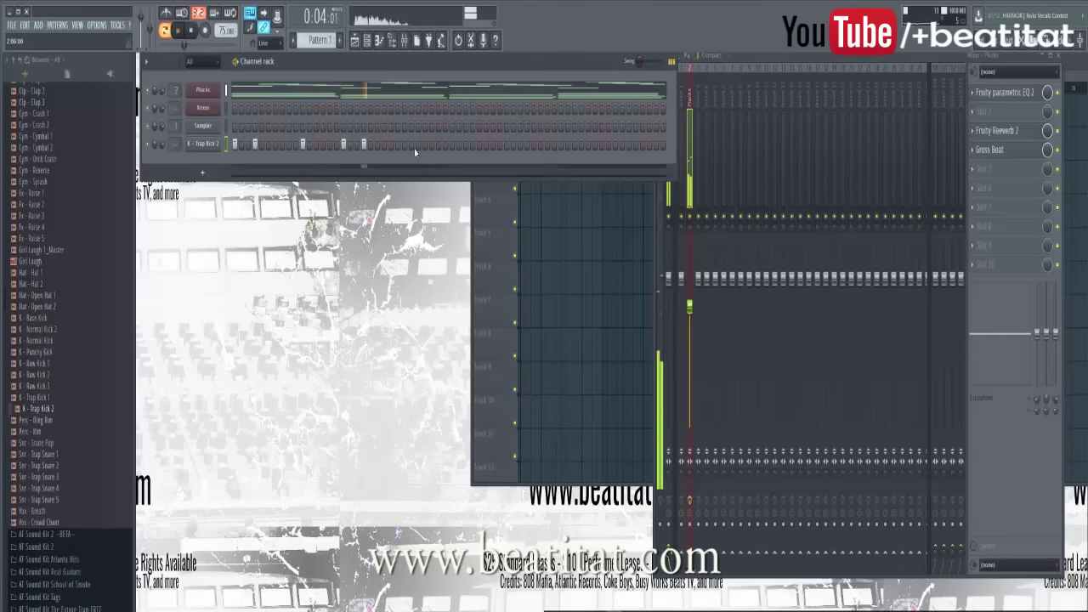
pyautogui.click(412, 144)
pyautogui.click(419, 145)
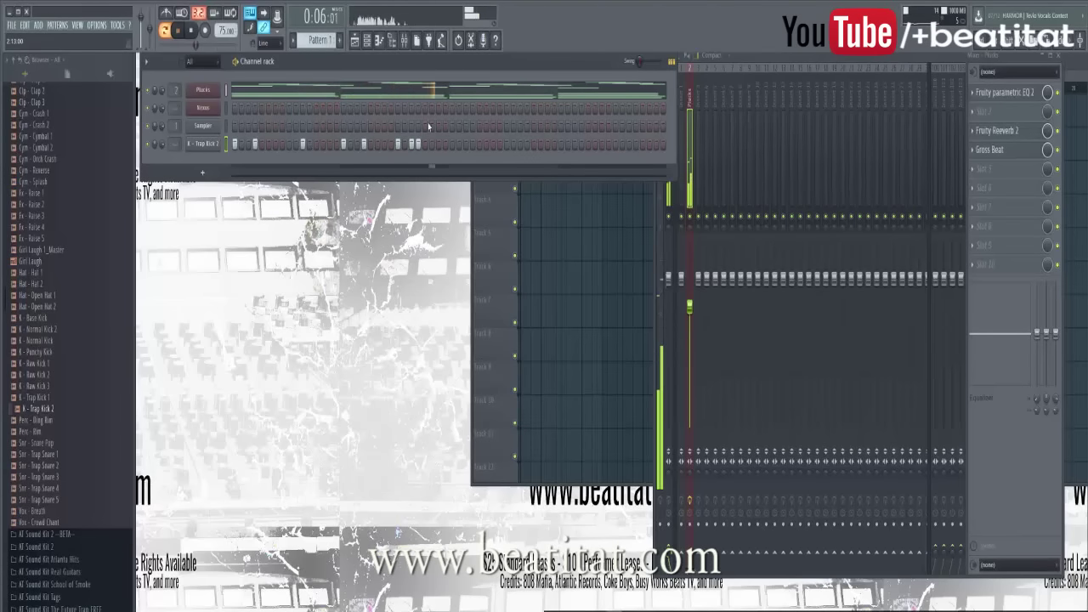
pyautogui.press('space')
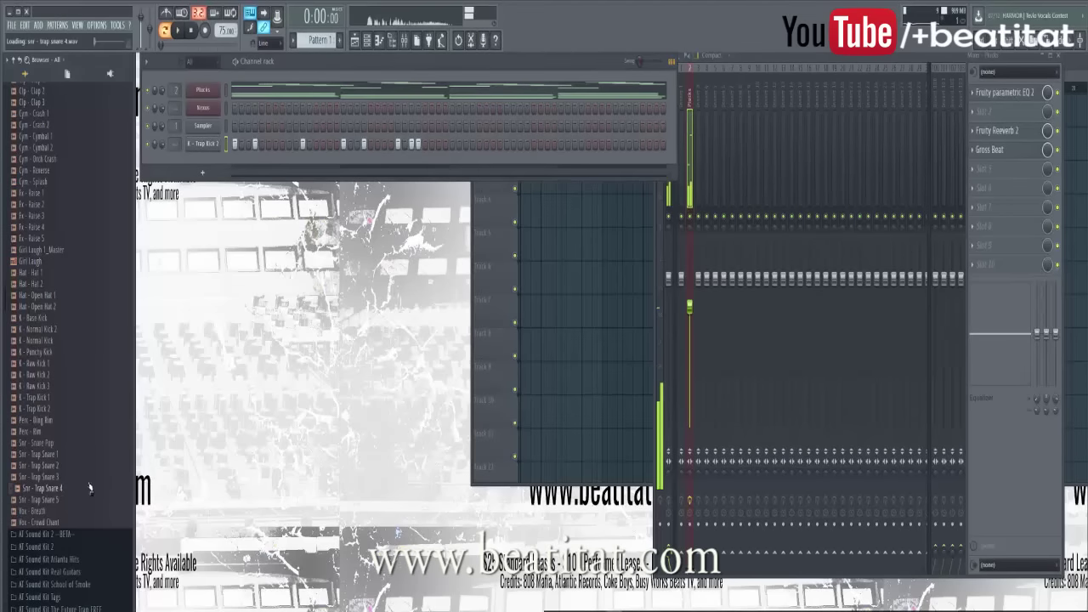
# Step: Audition a trap snare, open AT Toronto Mood Sample Pack and add Snr - DustyVerbSnare as a new channel below K - Trap Kick 2
pyautogui.click(93, 465)
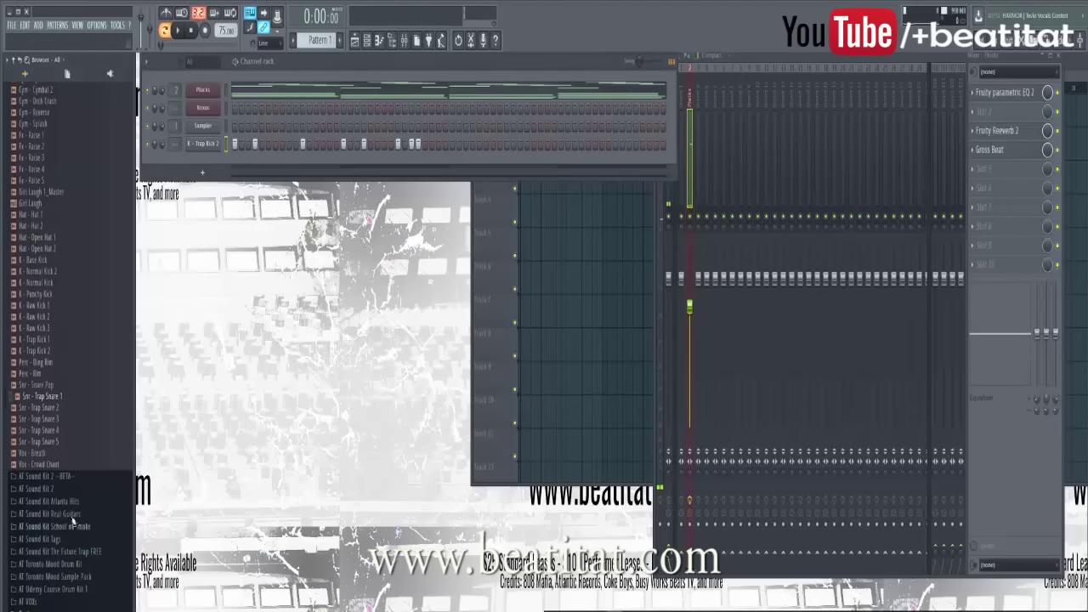
pyautogui.scroll(-4, 68, 435)
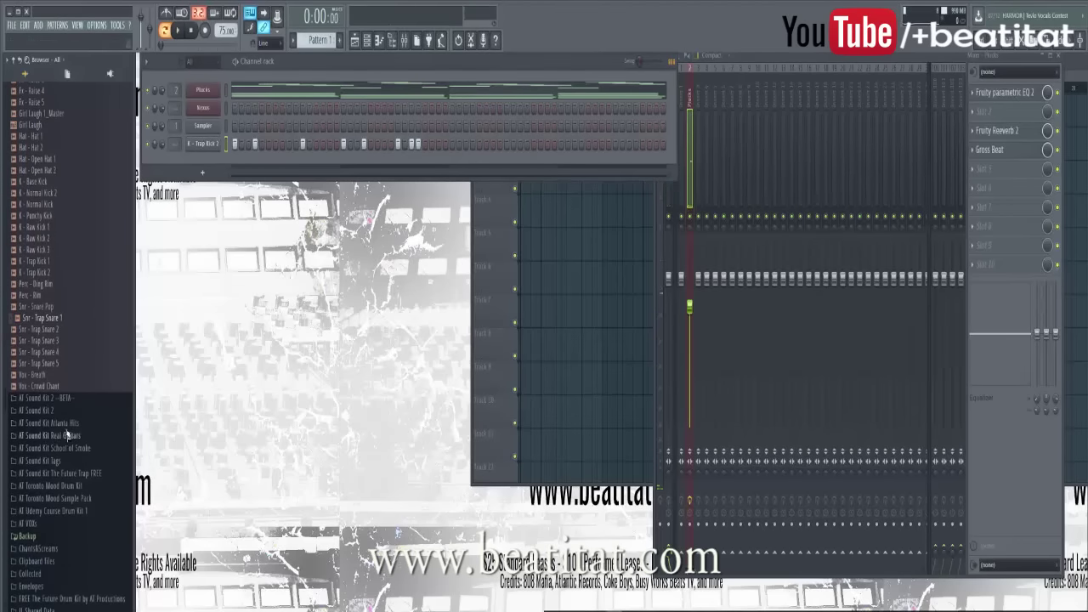
pyautogui.click(73, 501)
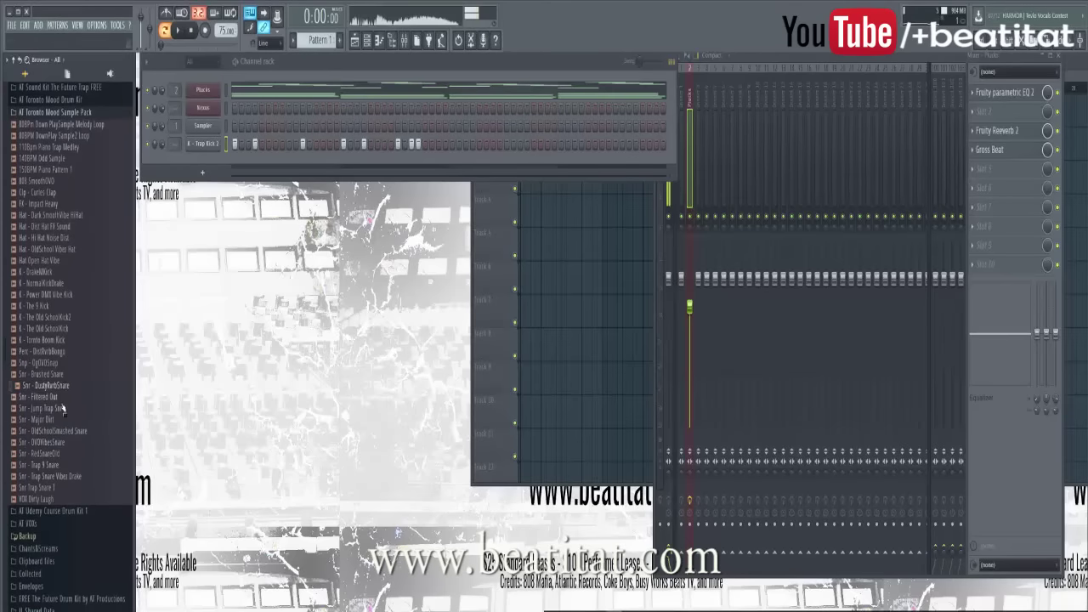
pyautogui.moveTo(43, 385); pyautogui.dragTo(203, 166)
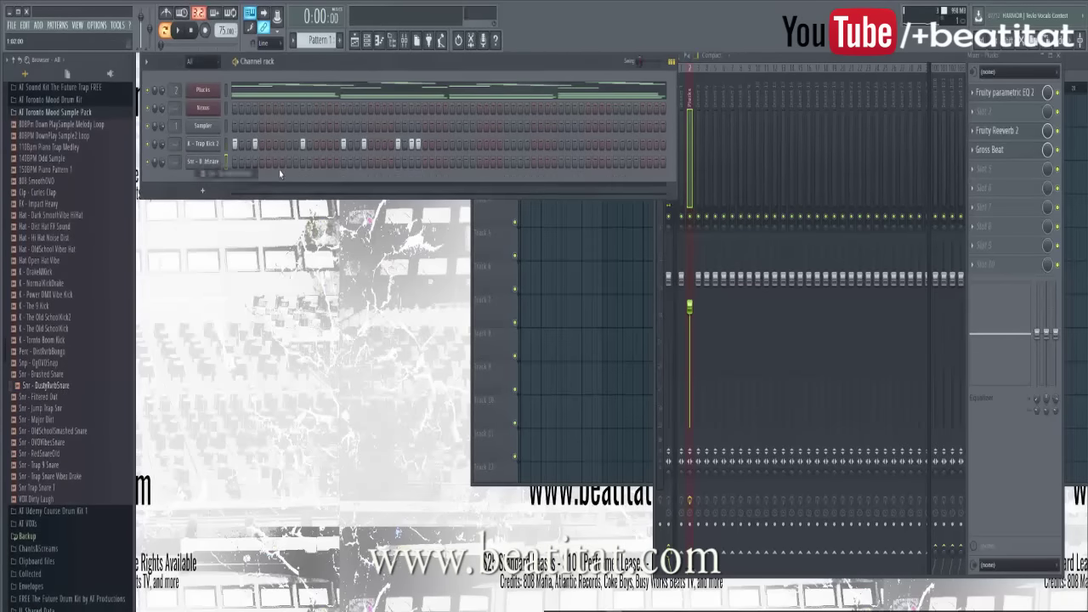
# Step: Program Snr - DustyVerbSnare hits on every eighth step from step 5 through step 61 while listening to playback
pyautogui.click(261, 162)
pyautogui.press('space')
pyautogui.press('space')
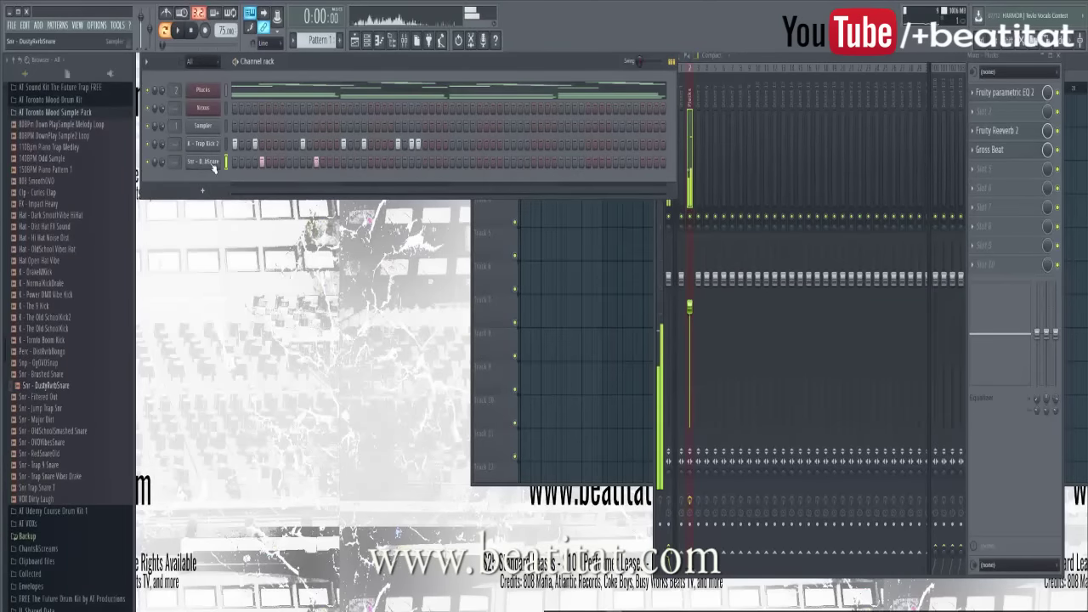
pyautogui.click(203, 161)
pyautogui.press('space')
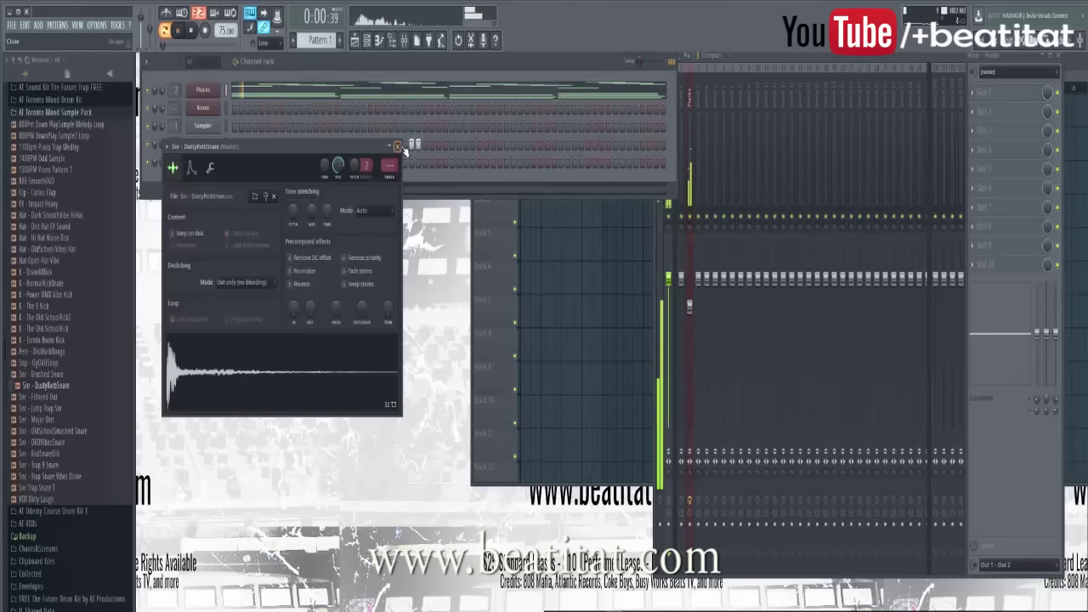
pyautogui.press('Escape')
pyautogui.click(371, 161)
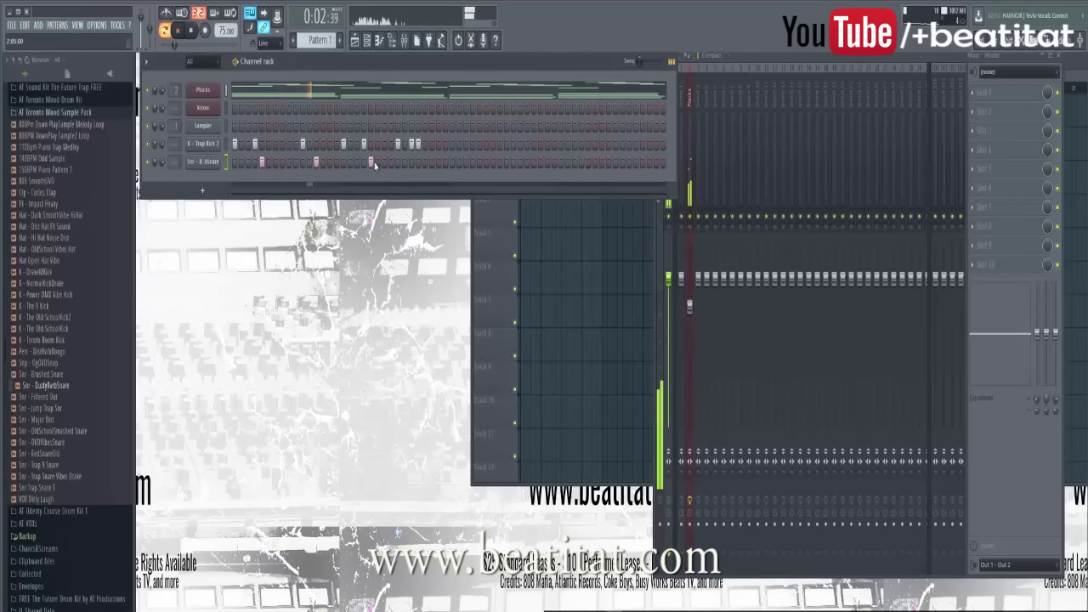
pyautogui.press('F5')
pyautogui.click(390, 179)
pyautogui.click(443, 178)
pyautogui.click(498, 178)
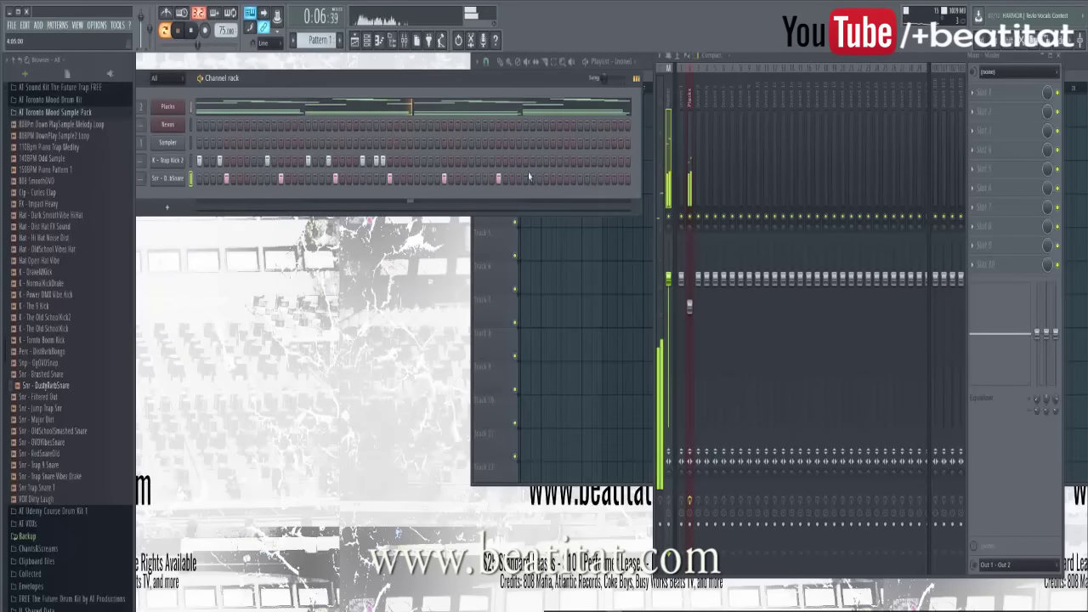
pyautogui.press('F6')
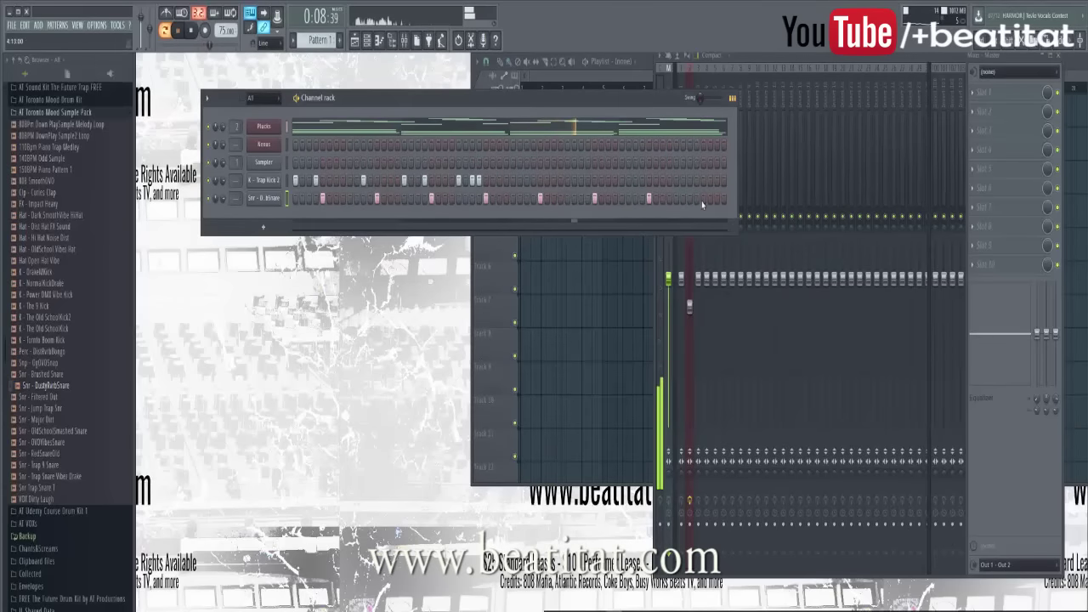
pyautogui.press('space')
# Step: Audition the snares in AT Toronto Mood Sample Pack and add Snr - OVOVibesSnare as a new channel below Snr - DustyVerbSnare
pyautogui.click(66, 398)
pyautogui.press('Down')
pyautogui.press('Down')
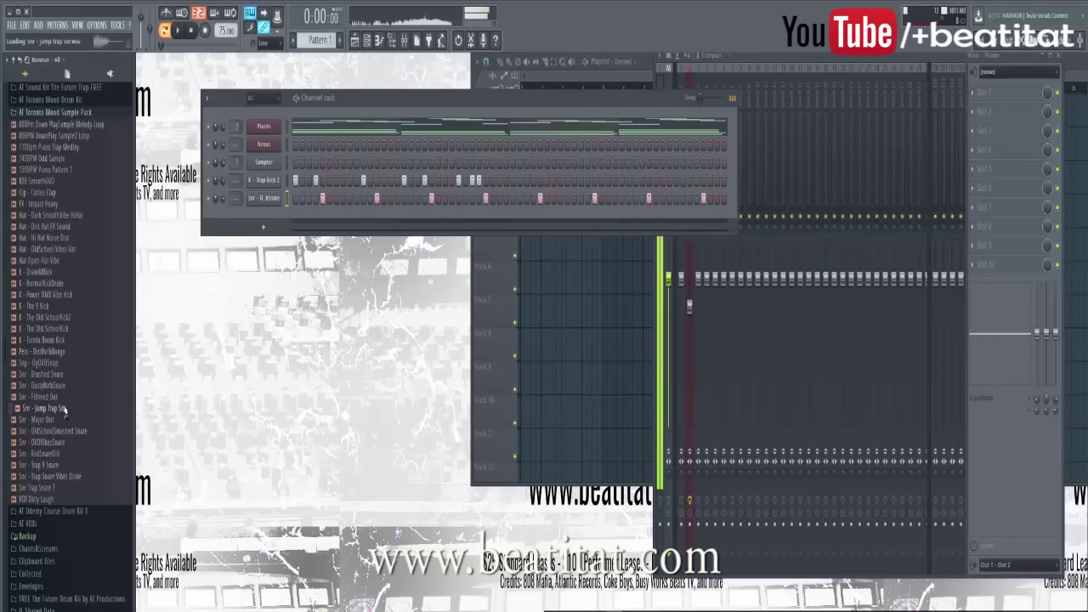
pyautogui.press('Up')
pyautogui.press('Up')
pyautogui.press('Up')
pyautogui.press('Up')
pyautogui.press('Up')
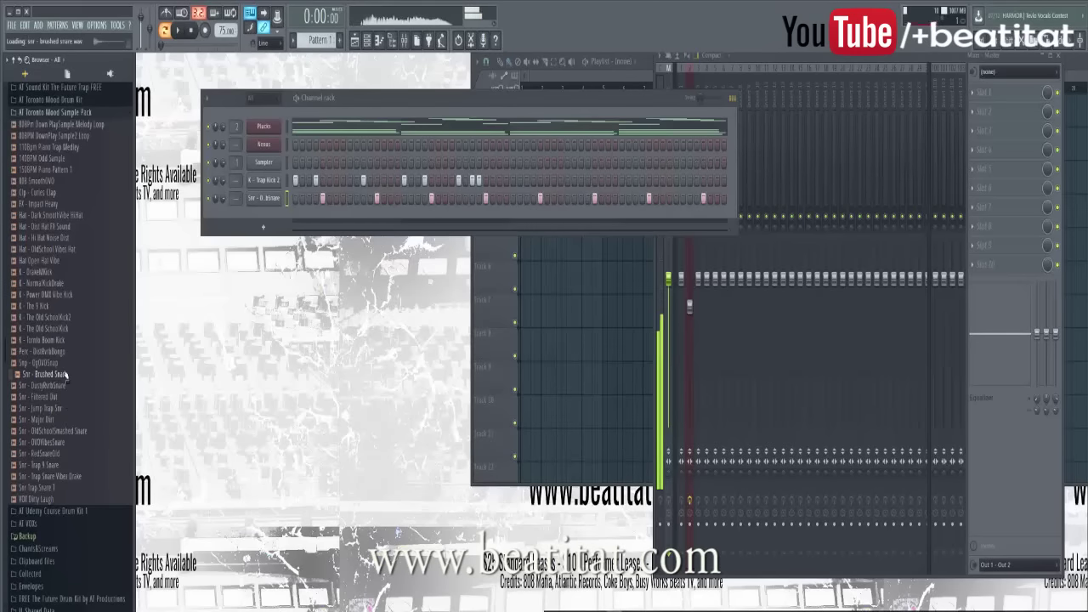
pyautogui.click(55, 421)
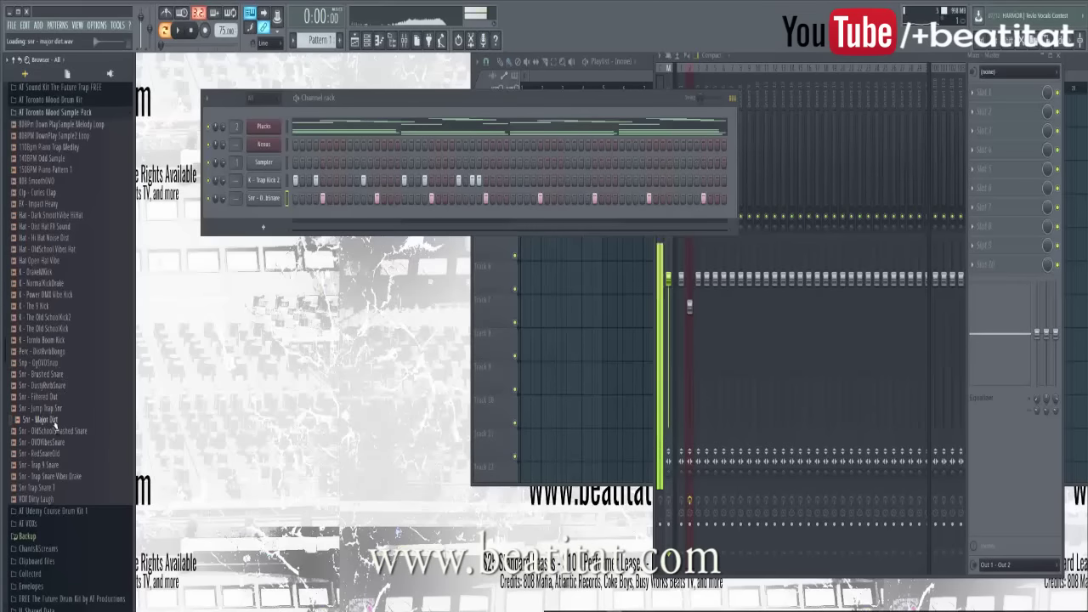
pyautogui.click(56, 431)
pyautogui.click(56, 442)
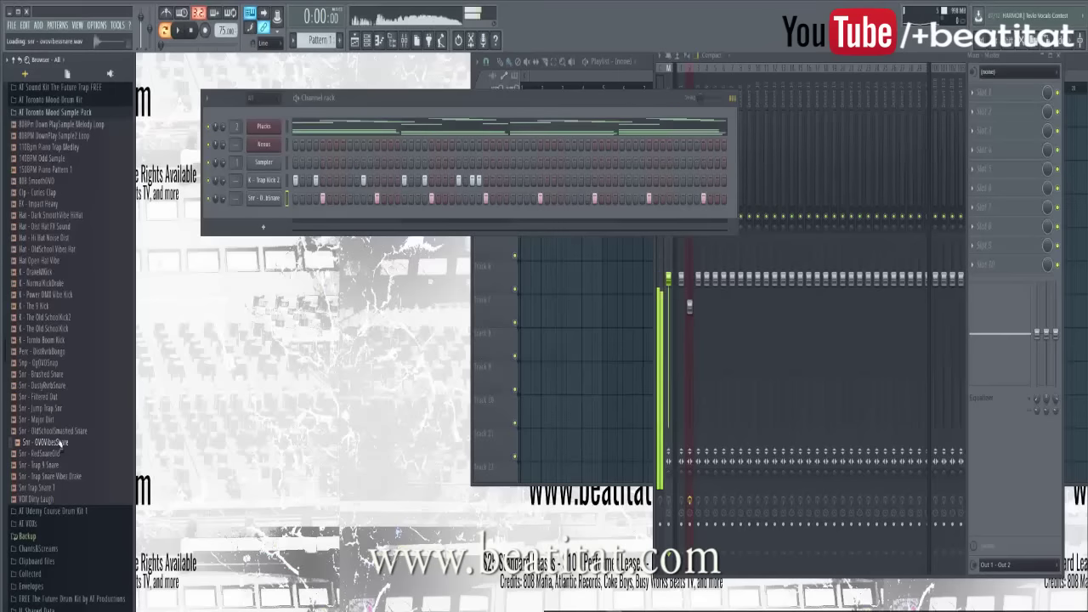
pyautogui.moveTo(53, 442); pyautogui.dragTo(260, 228)
# Step: Place Snr - OVOVibesSnare hits on steps 12 and 35 while listening to playback
pyautogui.press('space')
pyautogui.click(308, 216)
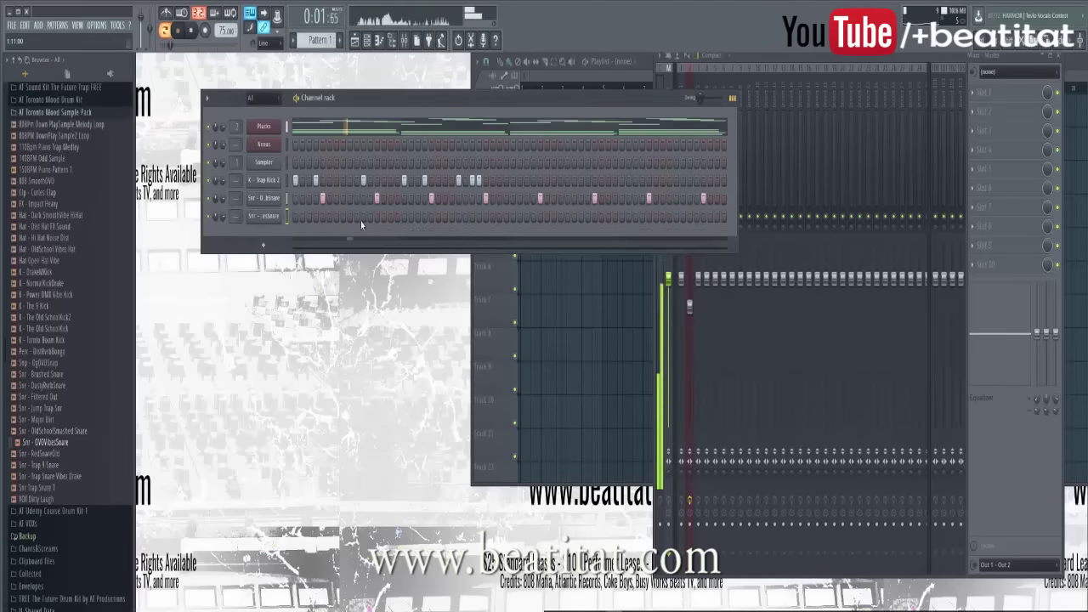
pyautogui.click(369, 217)
pyautogui.click(282, 217)
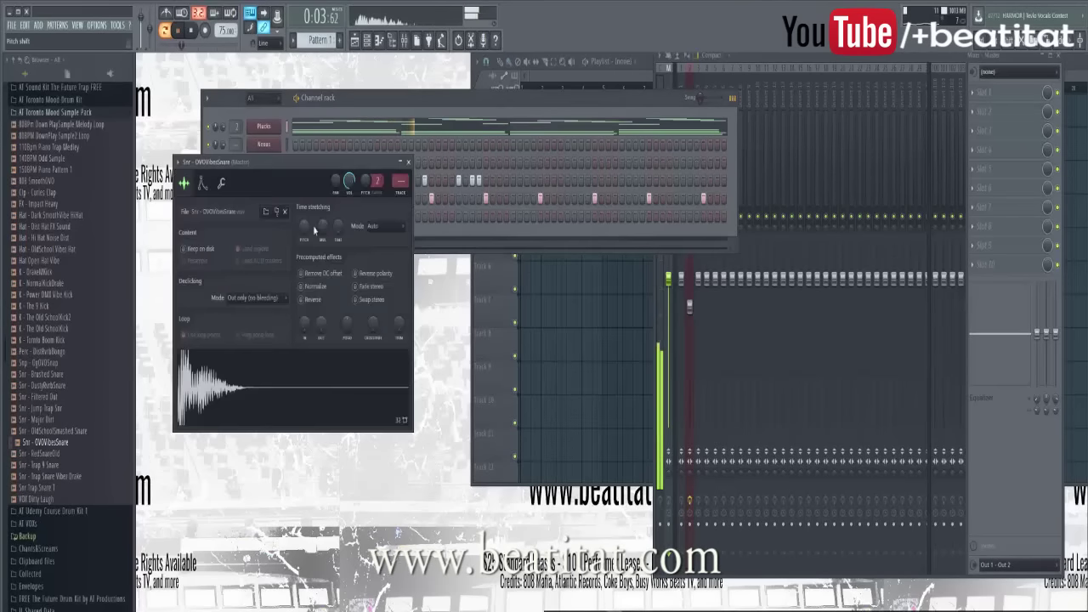
pyautogui.press('space')
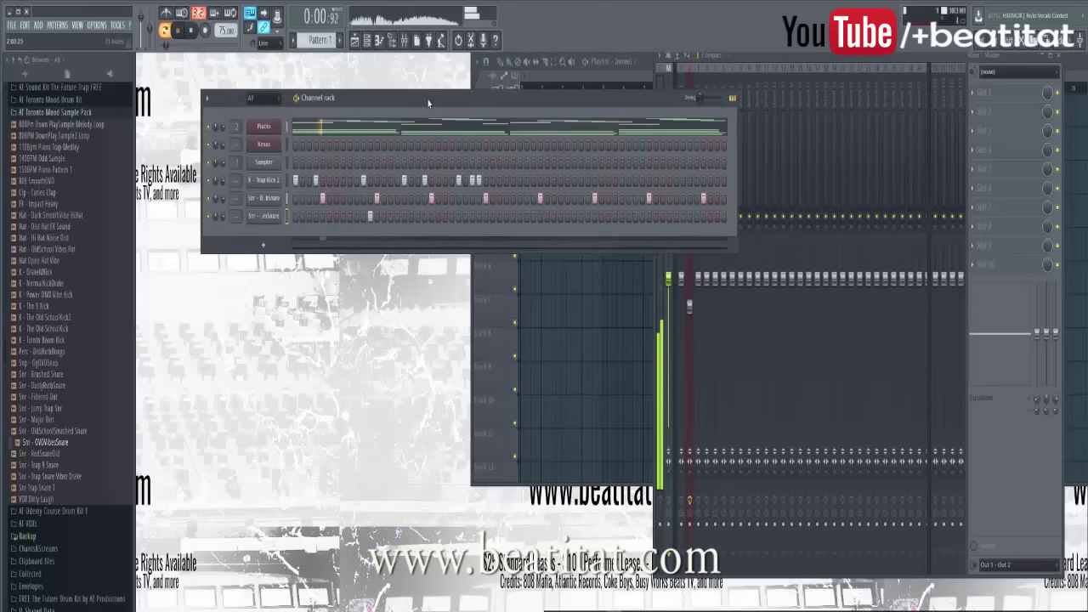
pyautogui.moveTo(429, 103); pyautogui.dragTo(347, 136)
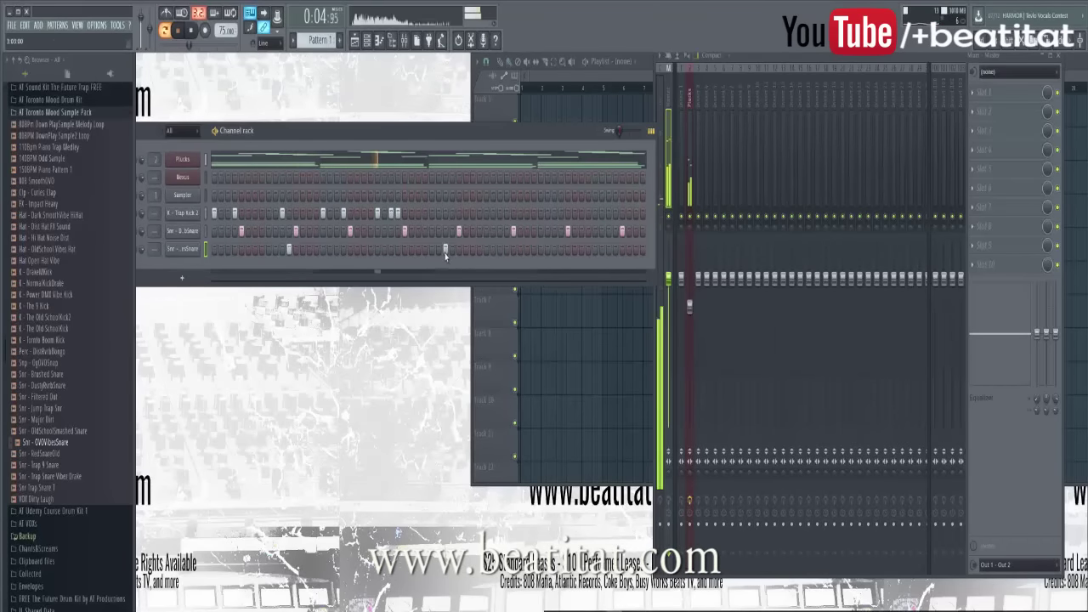
# Step: Extend the K - Trap Kick 2 pattern with hits on steps 33, 44, 51, 57, 60 and 63, and add a Snr - OVOVibesSnare hit on step 47
pyautogui.click(432, 213)
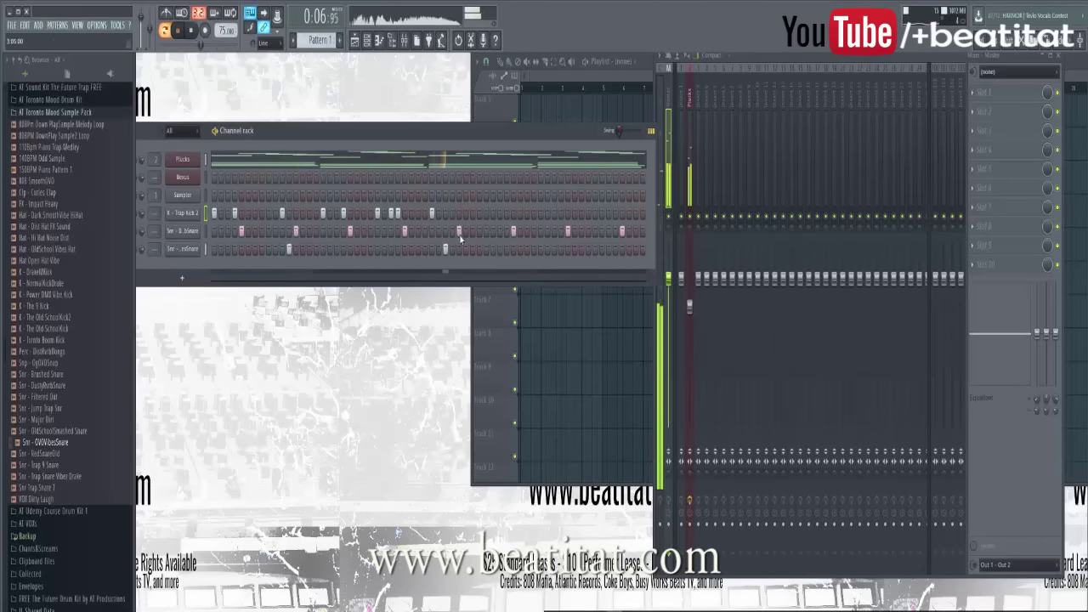
pyautogui.click(501, 214)
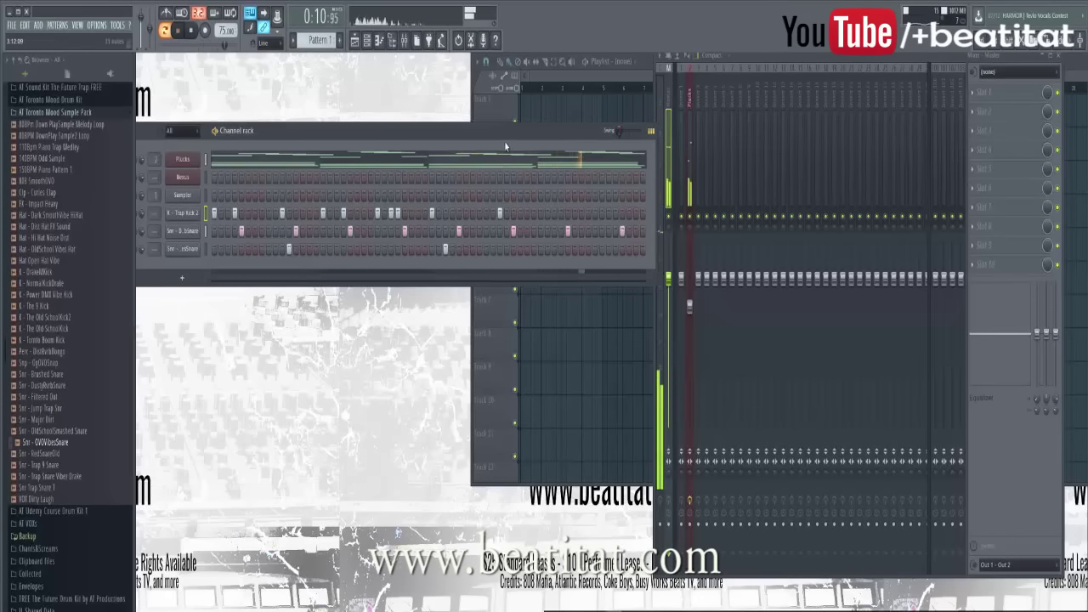
pyautogui.moveTo(503, 140); pyautogui.dragTo(433, 149)
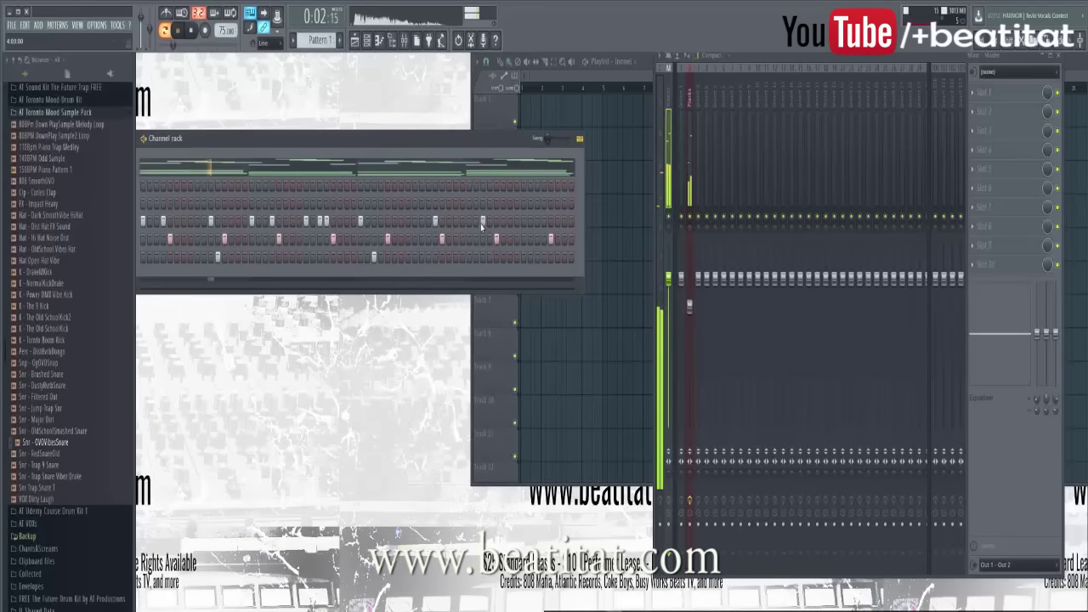
pyautogui.moveTo(495, 149); pyautogui.dragTo(463, 136)
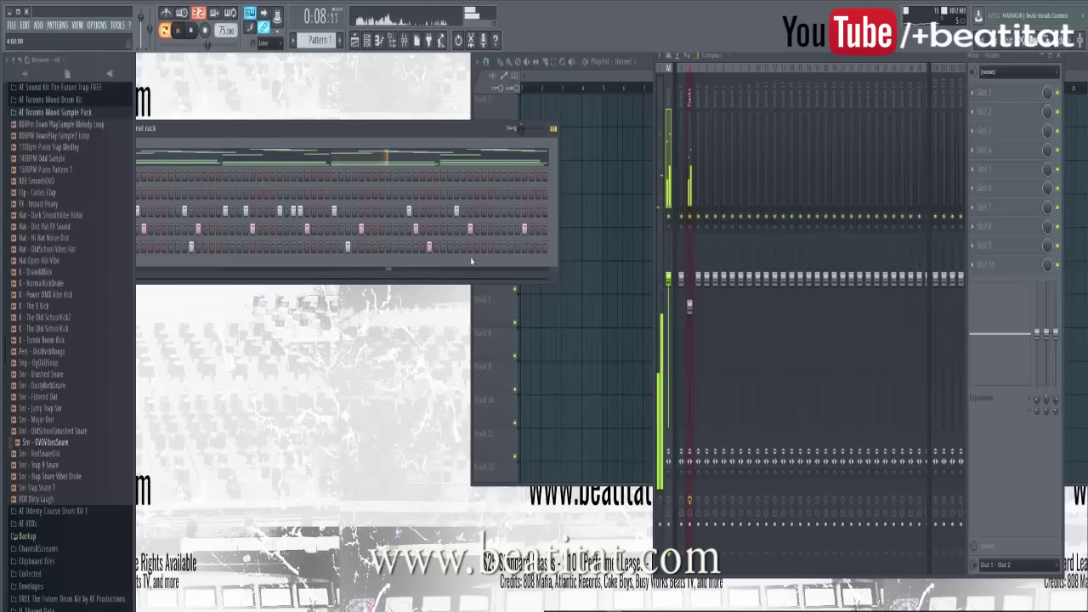
pyautogui.moveTo(468, 139); pyautogui.dragTo(422, 134)
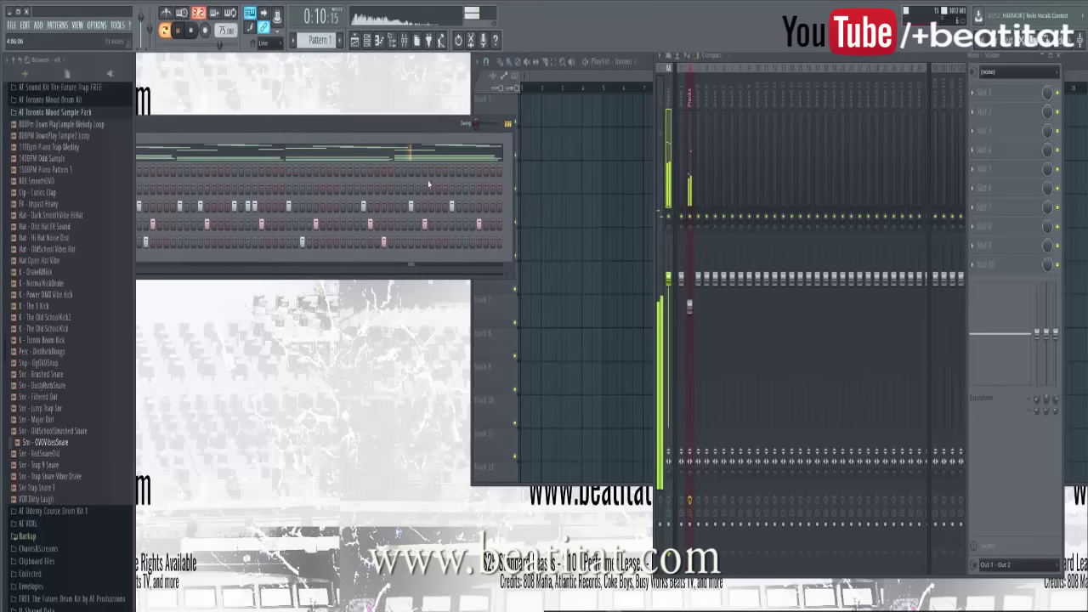
pyautogui.click(492, 206)
pyautogui.click(471, 207)
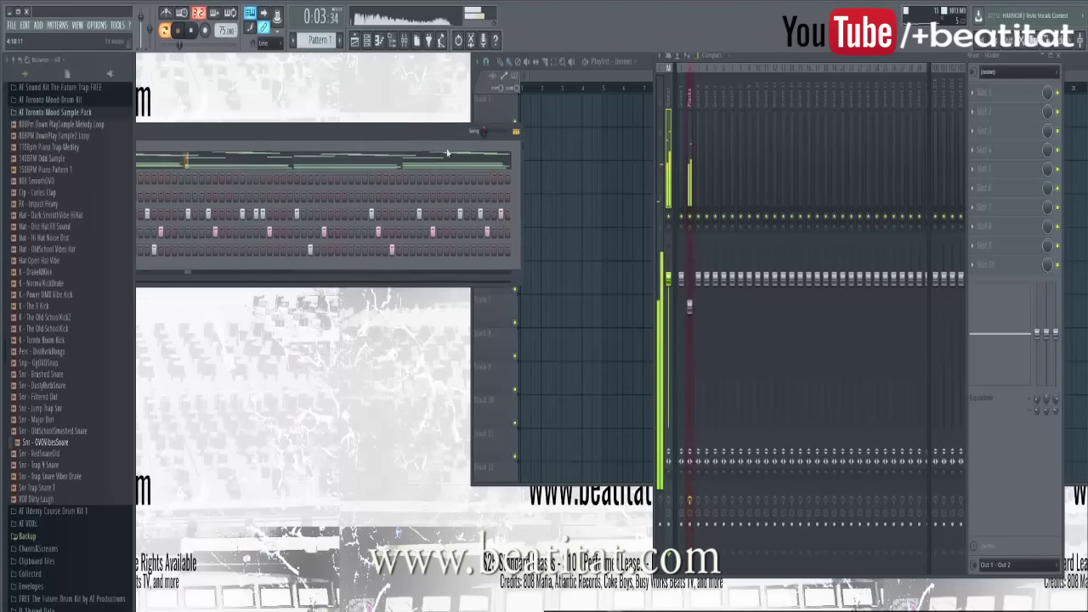
# Step: Audition other percussion and snare samples against the beat and replace the Snr - OVOVibesSnare channel's sample with Snr - Filtered Out
pyautogui.click(83, 354)
pyautogui.click(82, 365)
pyautogui.click(80, 376)
pyautogui.click(77, 387)
pyautogui.click(73, 399)
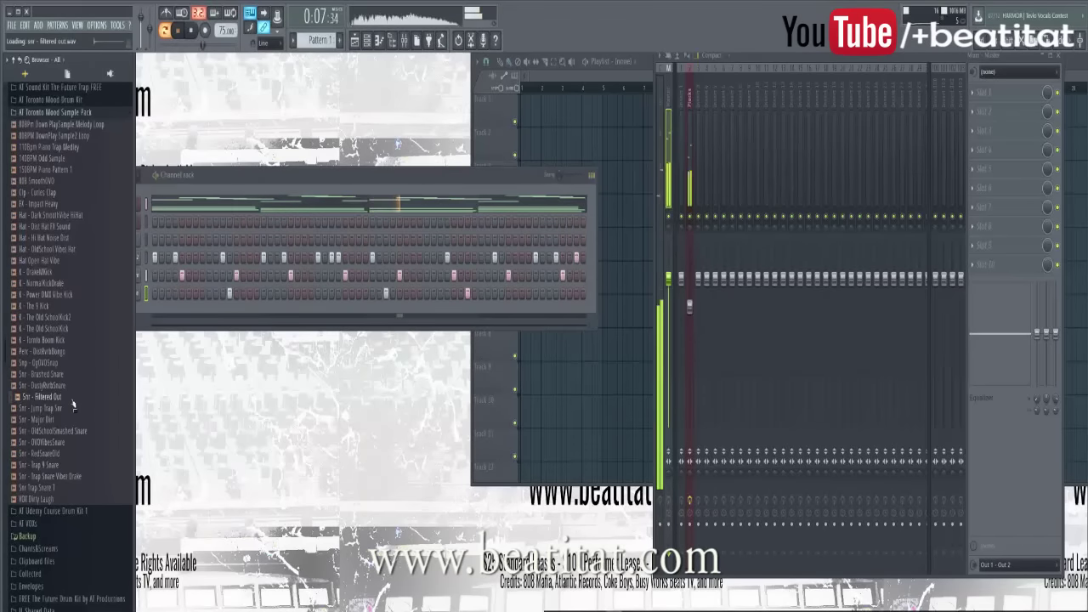
pyautogui.moveTo(102, 387); pyautogui.dragTo(159, 316)
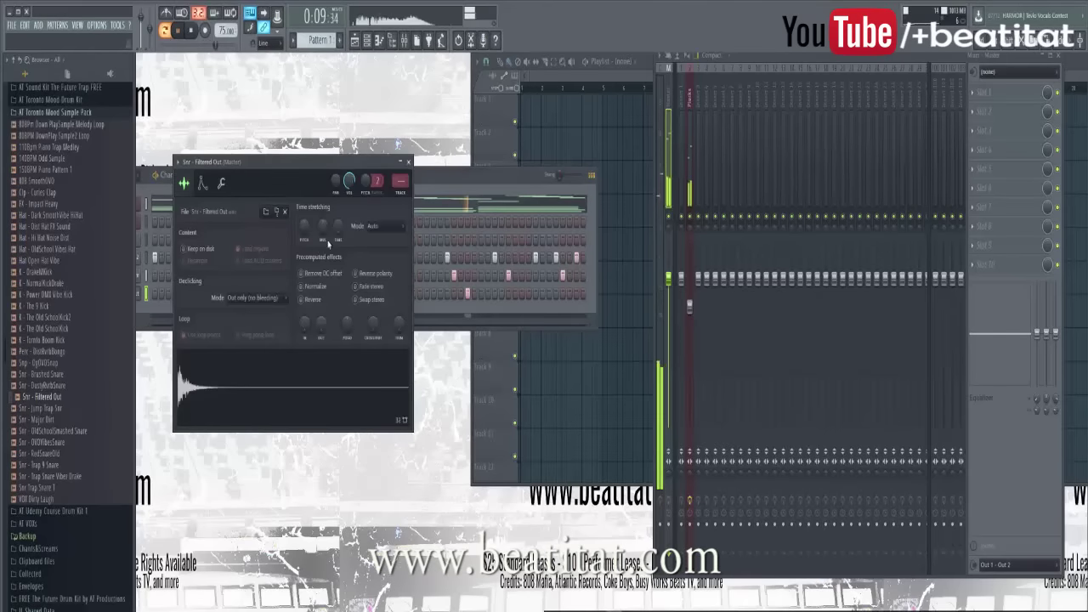
pyautogui.click(408, 161)
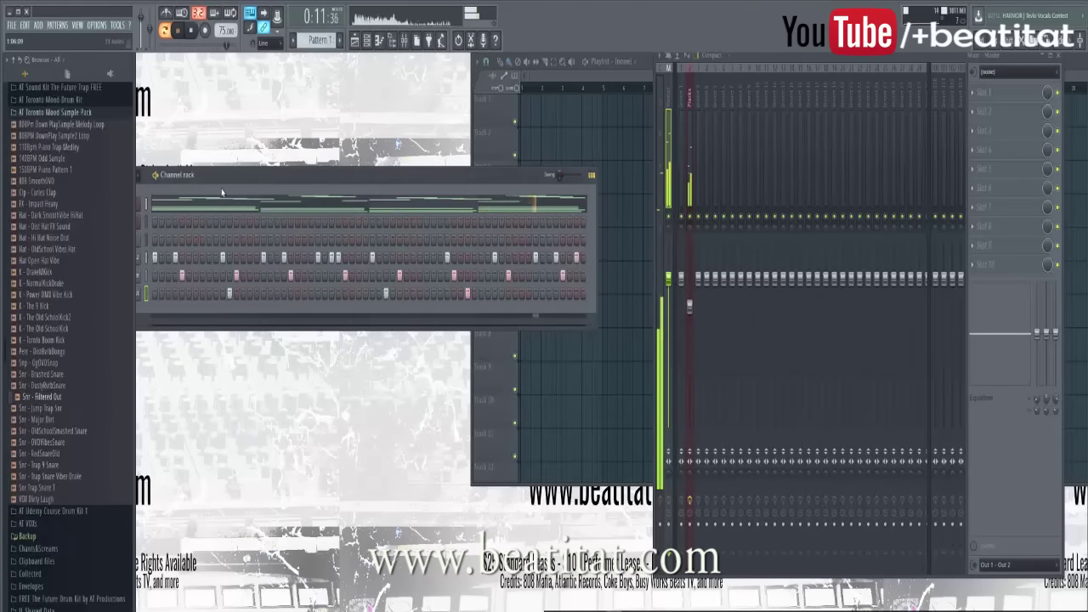
# Step: Audition the kicks in AT Toronto Mood Sample Pack and add K - NormalKickDrake as a new channel above K - Trap Kick 2
pyautogui.click(50, 273)
pyautogui.click(51, 284)
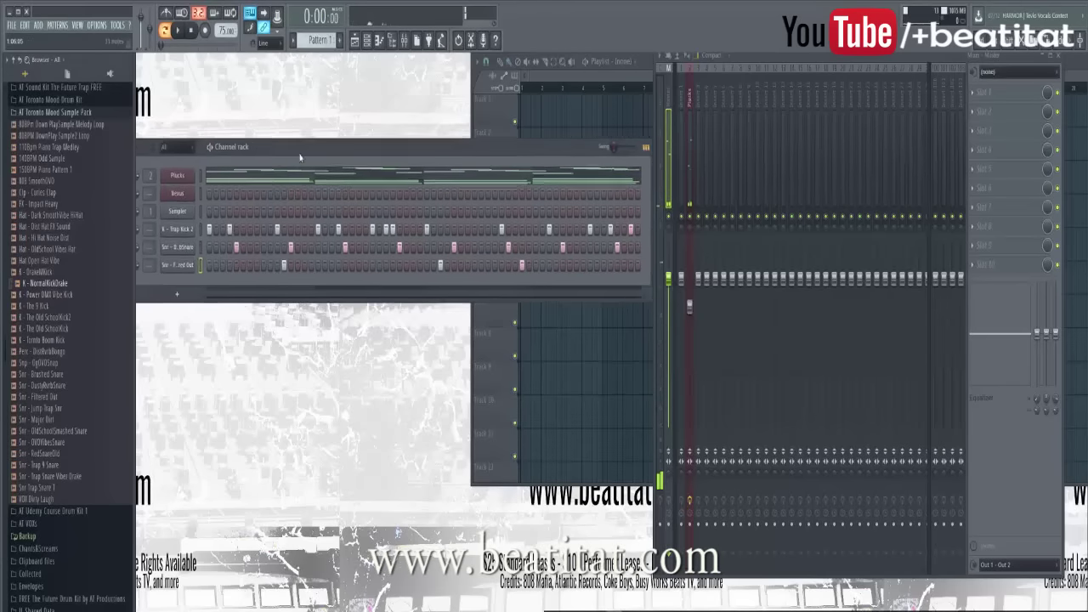
pyautogui.click(55, 296)
pyautogui.click(56, 284)
pyautogui.click(55, 294)
pyautogui.click(53, 284)
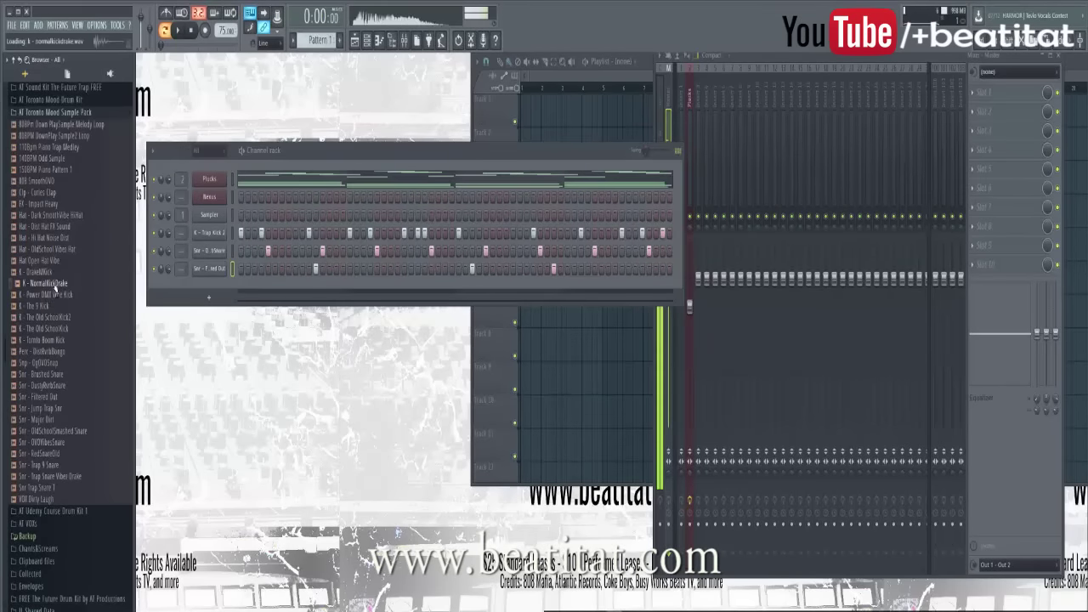
pyautogui.click(53, 308)
pyautogui.moveTo(49, 283); pyautogui.dragTo(219, 239)
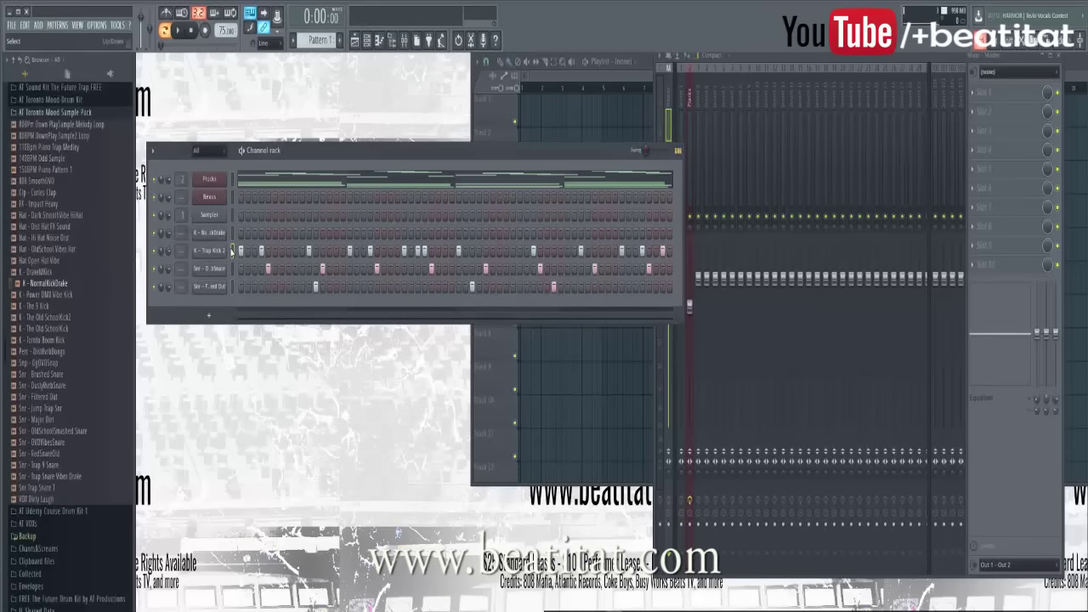
# Step: Copy the K - Trap Kick 2 step pattern to the K - NormalKickDrake channel and play the pattern
pyautogui.click(232, 232)
pyautogui.hotkey('ctrl', 'v')
pyautogui.press('space')
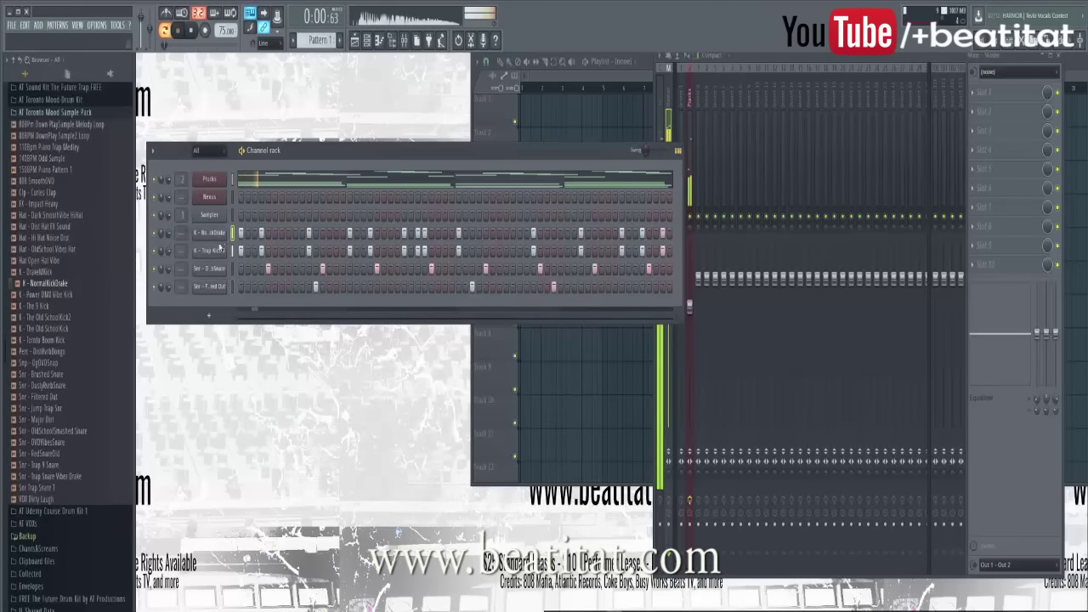
# Step: Route both kick channels to mixer insert 10 and rename the insert as KICKS
pyautogui.click(759, 165)
pyautogui.rightClick(760, 141)
pyautogui.moveTo(815, 160)
pyautogui.click(887, 170)
pyautogui.write('KICKS')
pyautogui.press('Return')
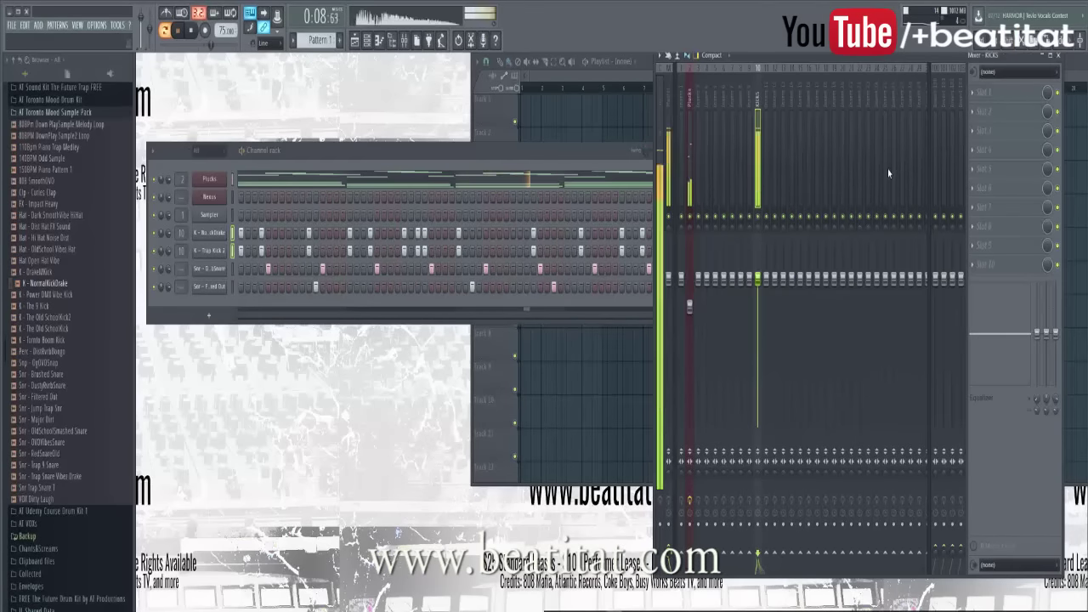
# Step: Add Fruity parametric EQ 2 to the first slot of the KICKS insert, slightly boosting the mids and cutting the highs
pyautogui.click(985, 92)
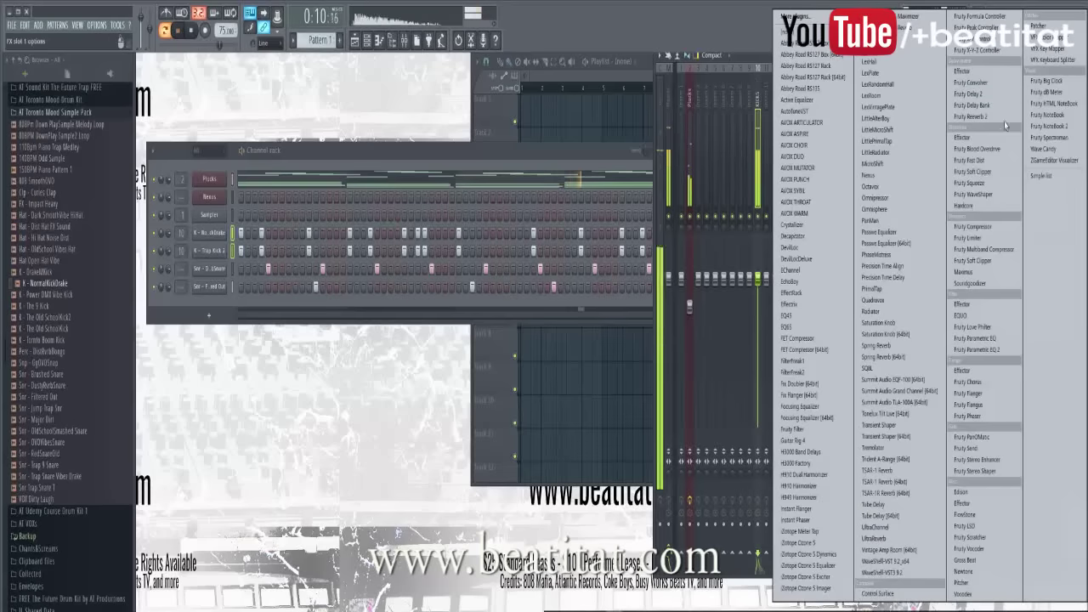
pyautogui.click(978, 349)
pyautogui.moveTo(245, 305); pyautogui.dragTo(290, 296)
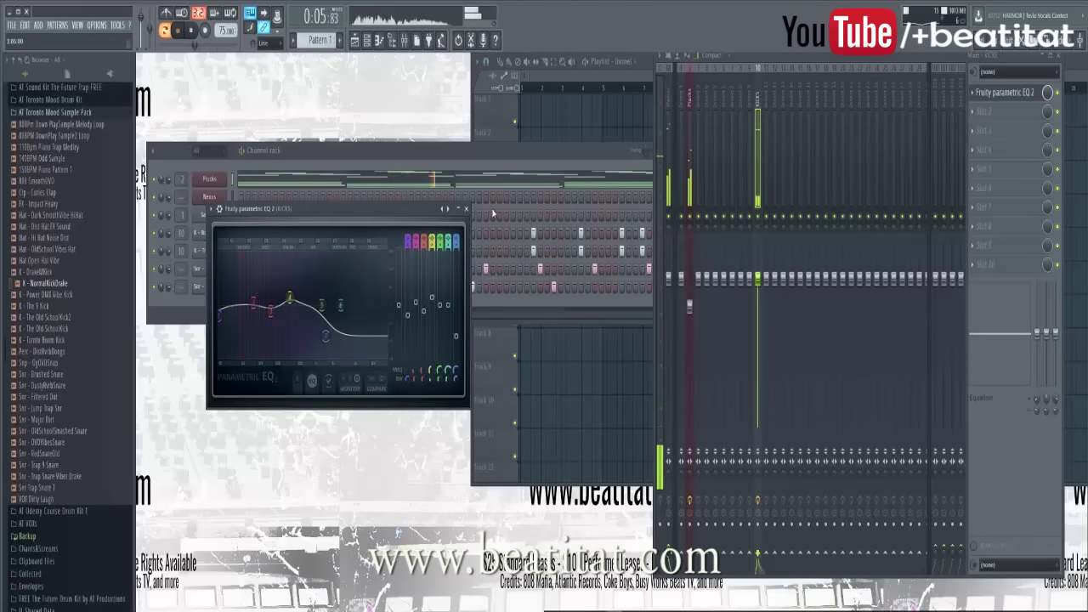
pyautogui.click(465, 210)
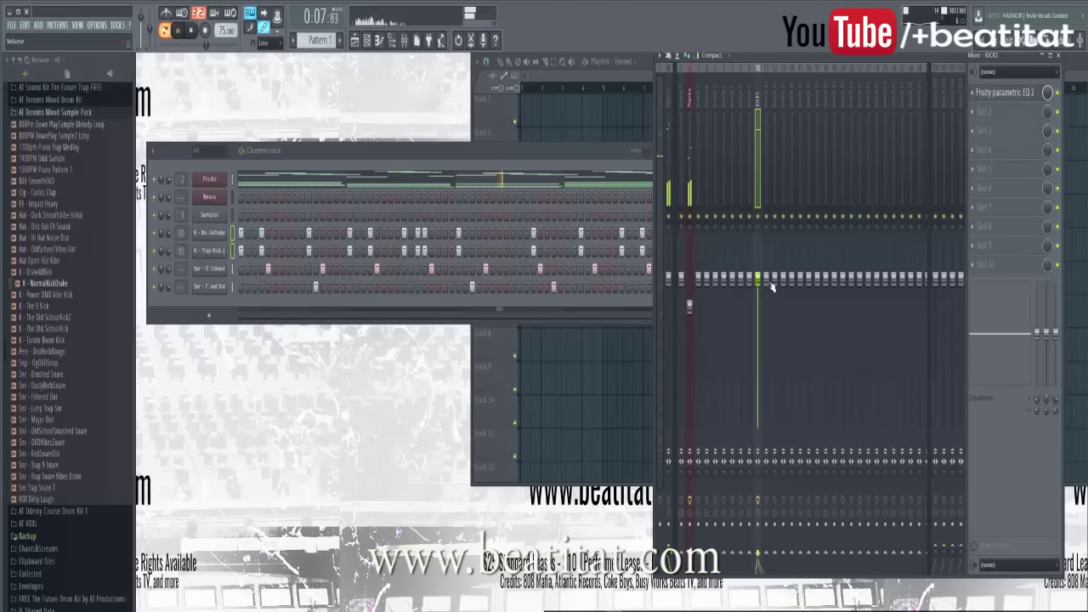
# Step: Route the two snare channels to separate mixer inserts 11 and 12 and lower the Snr - Filtered Out volume
pyautogui.click(232, 270)
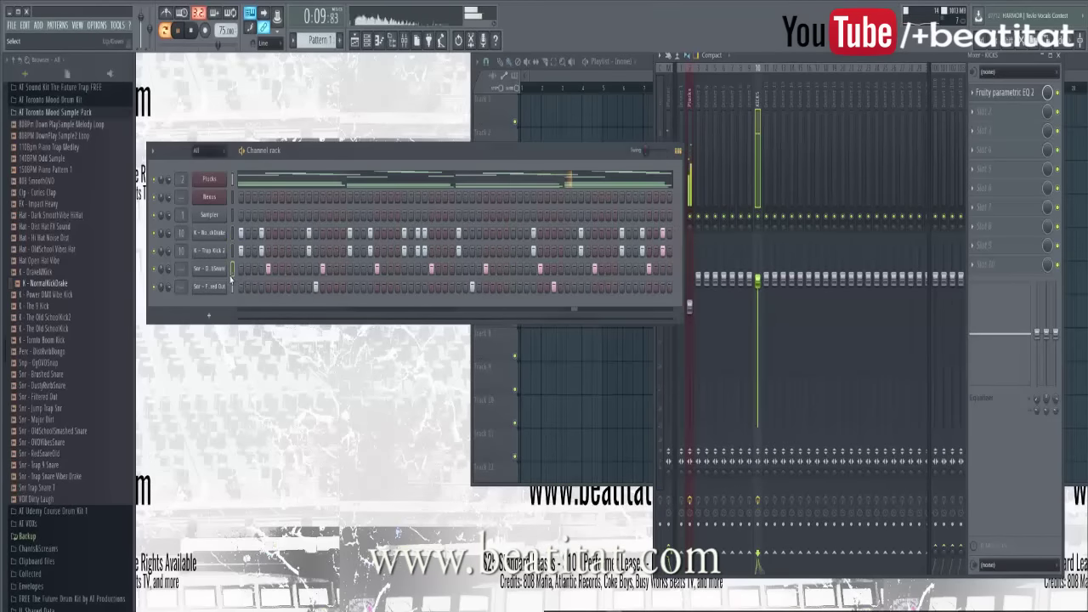
pyautogui.rightClick(767, 70)
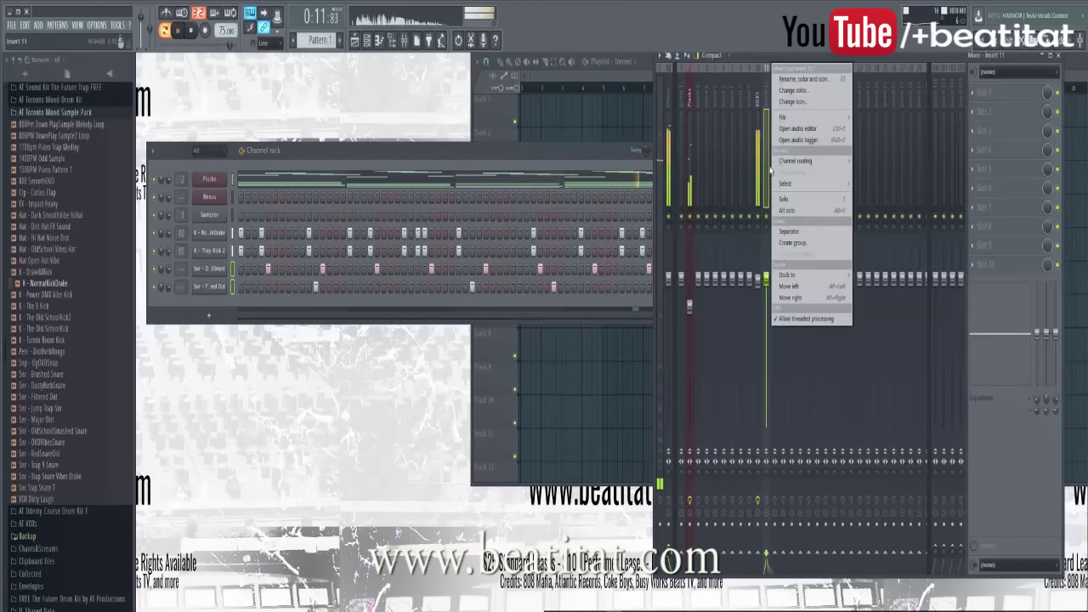
pyautogui.moveTo(829, 160)
pyautogui.click(901, 169)
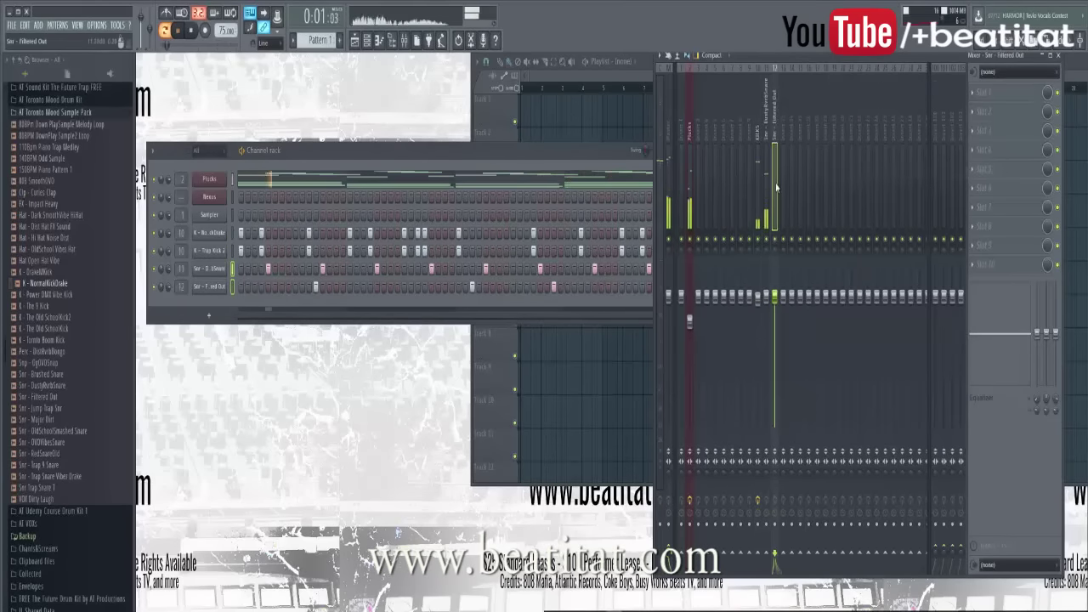
pyautogui.moveTo(774, 296); pyautogui.dragTo(773, 348)
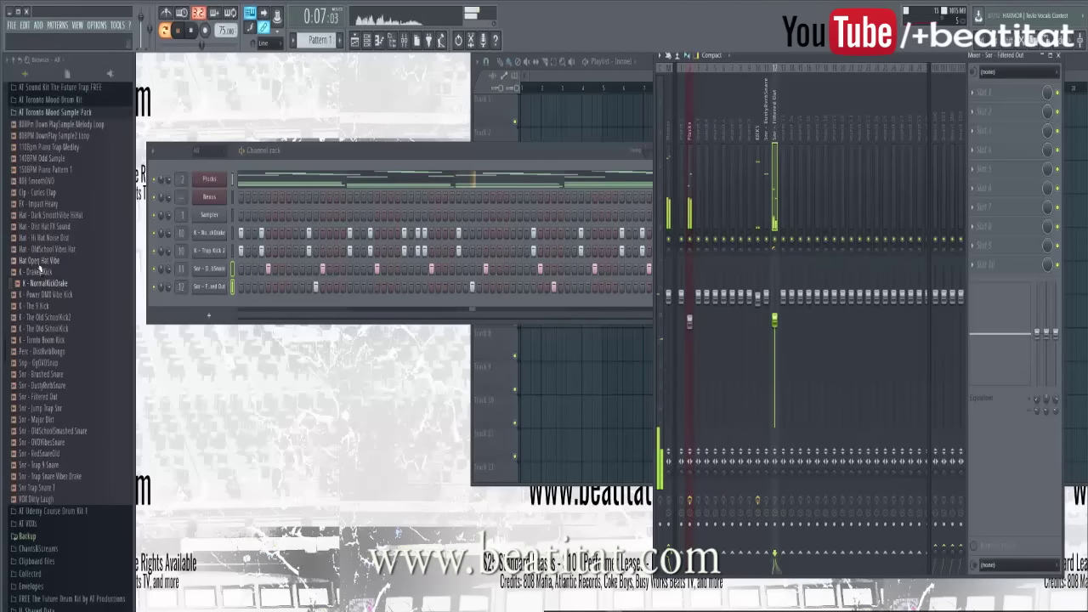
# Step: Audition the clap, cymbal, percussion and snare samples in AT Sound Kit The Future Trap FREE
pyautogui.click(47, 181)
pyautogui.click(61, 148)
pyautogui.click(91, 87)
pyautogui.scroll(6, 72, 357)
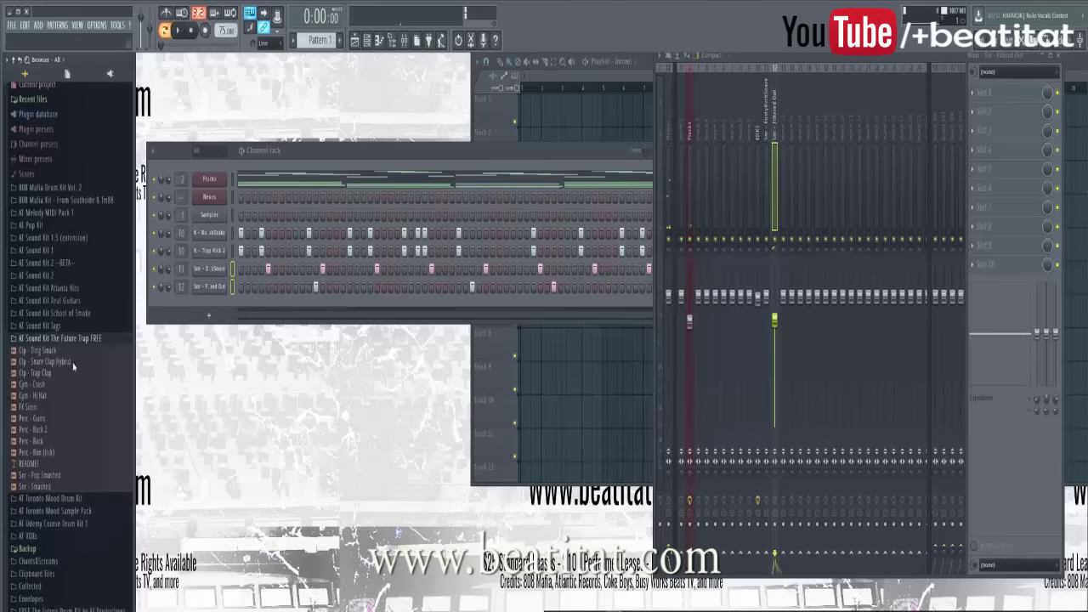
pyautogui.click(58, 391)
pyautogui.click(55, 378)
pyautogui.click(54, 434)
pyautogui.click(54, 445)
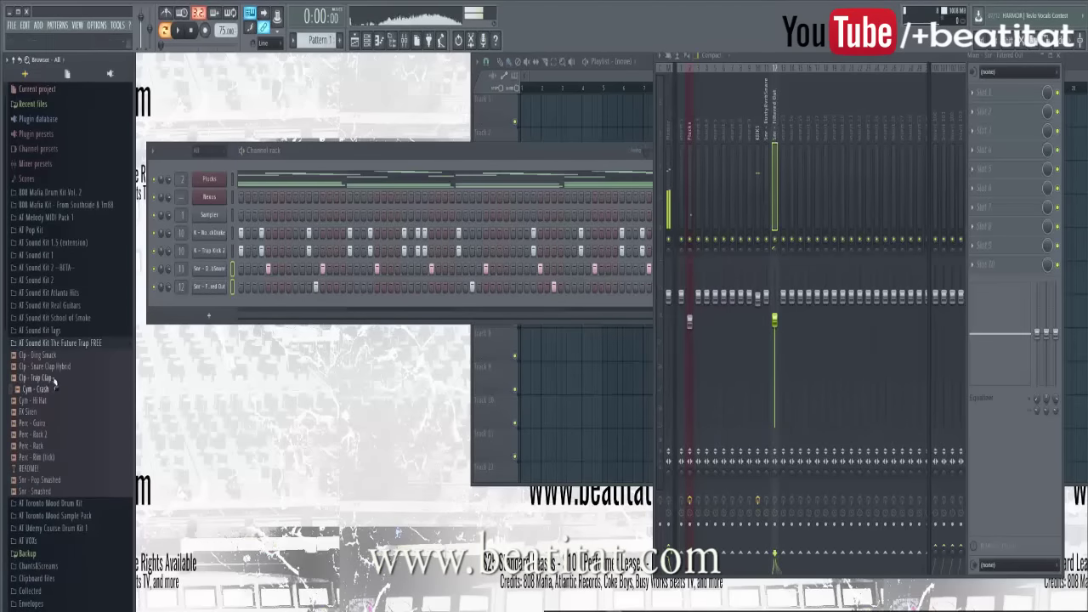
pyautogui.click(36, 355)
pyautogui.click(38, 367)
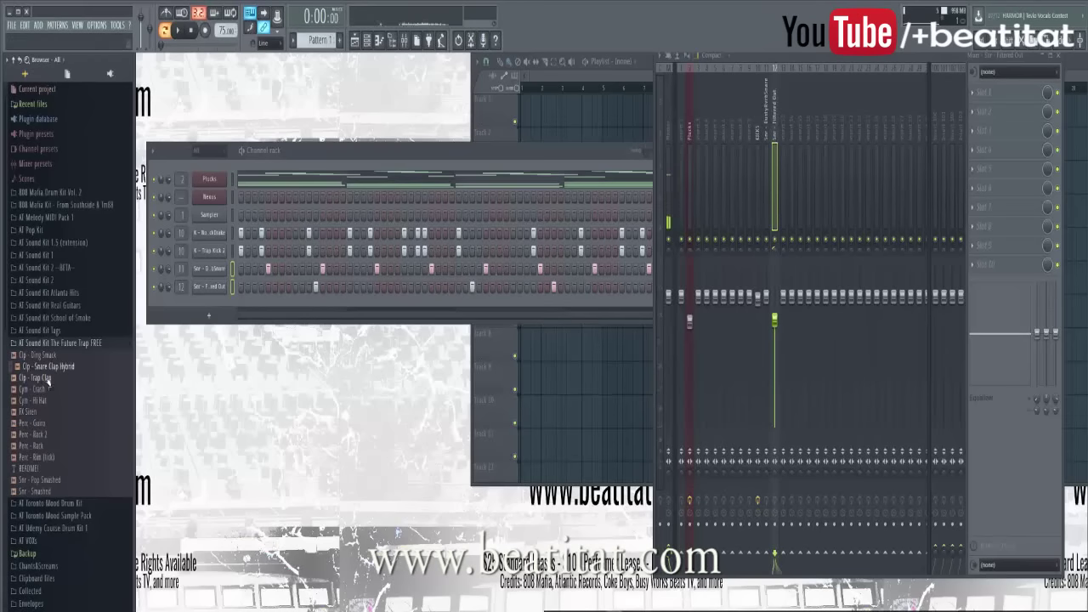
pyautogui.click(59, 480)
pyautogui.click(38, 491)
pyautogui.click(39, 457)
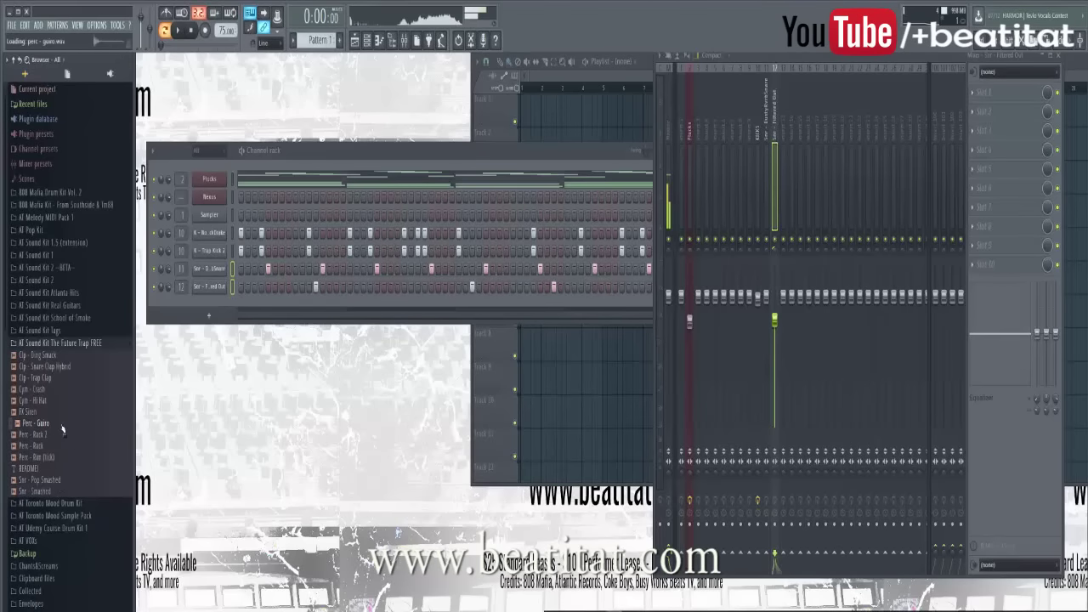
pyautogui.click(55, 342)
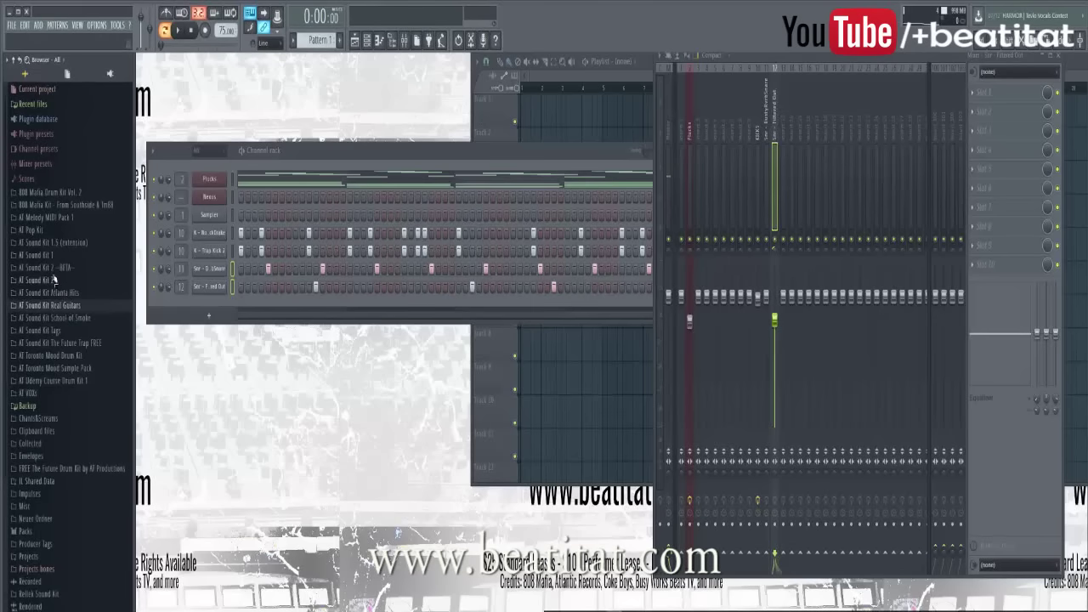
# Step: Audition the crash samples in the Cymbals folder of AT Sound Kit 2
pyautogui.click(38, 280)
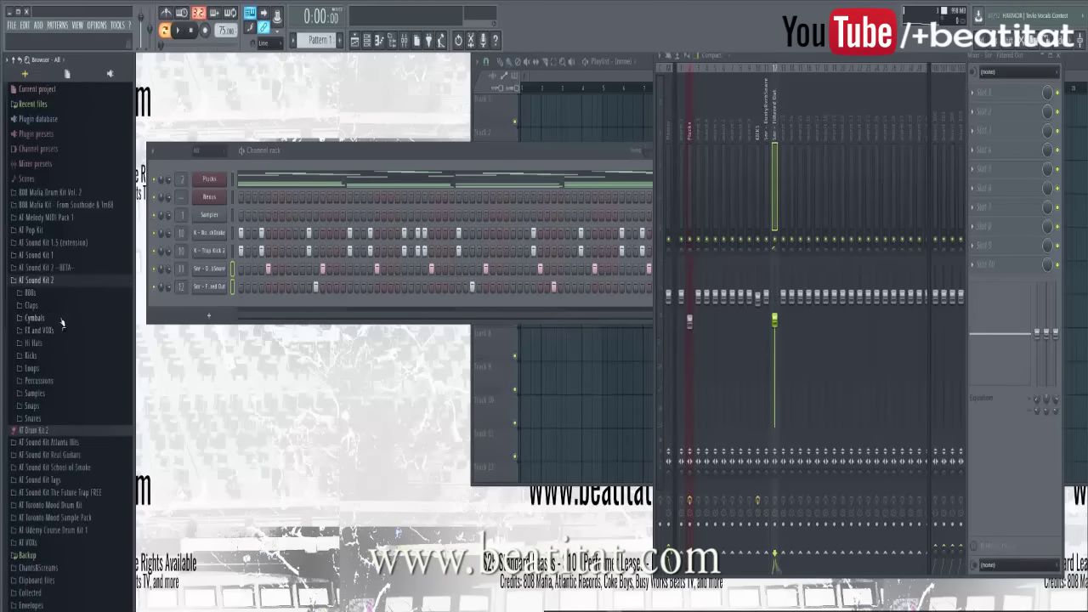
pyautogui.click(62, 319)
pyautogui.click(63, 365)
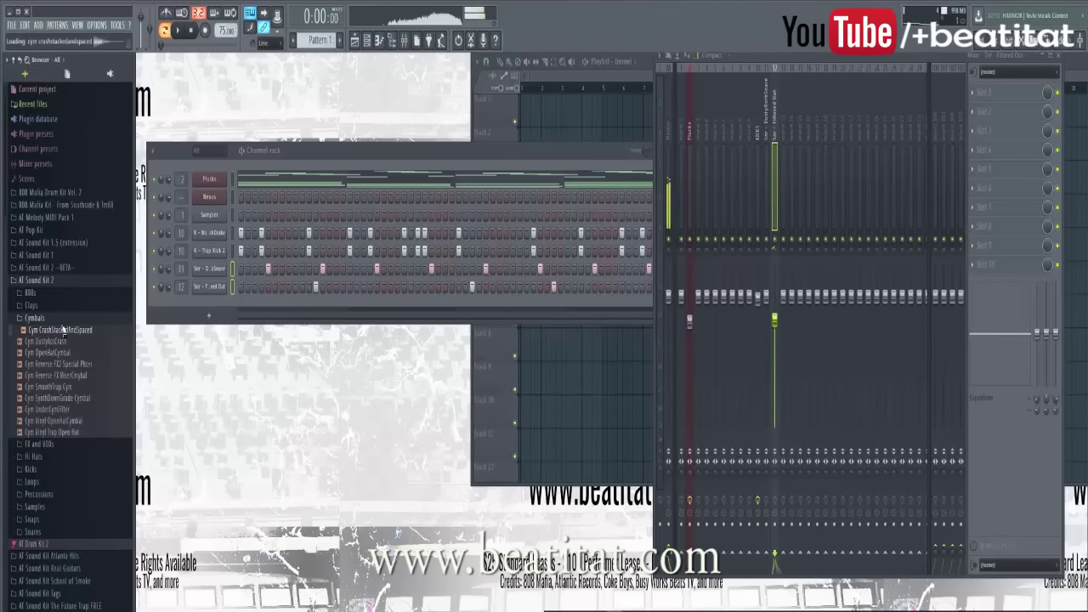
pyautogui.click(62, 340)
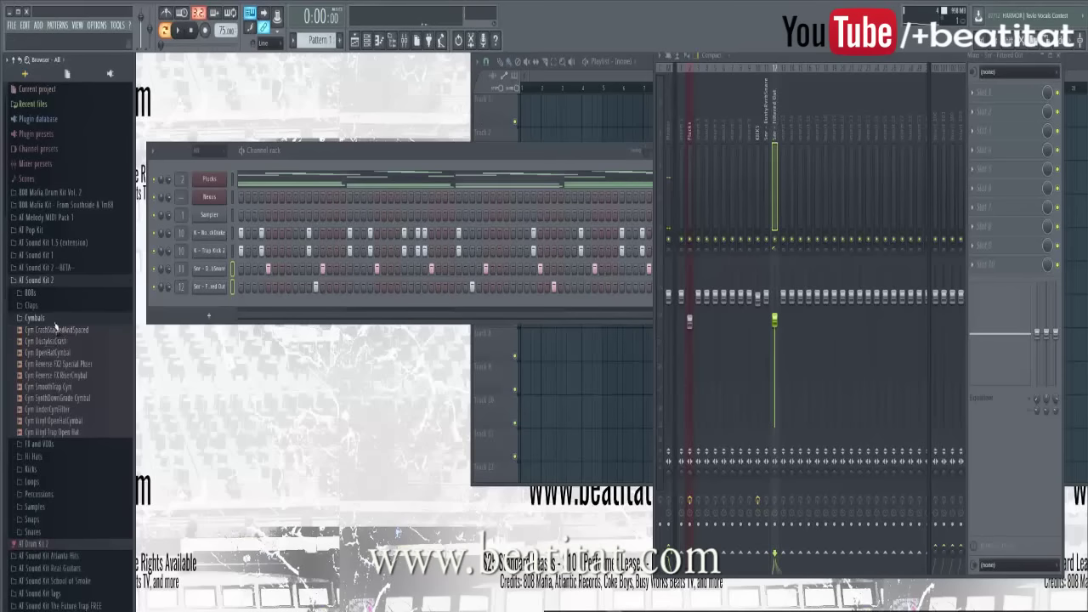
pyautogui.click(54, 319)
pyautogui.click(33, 355)
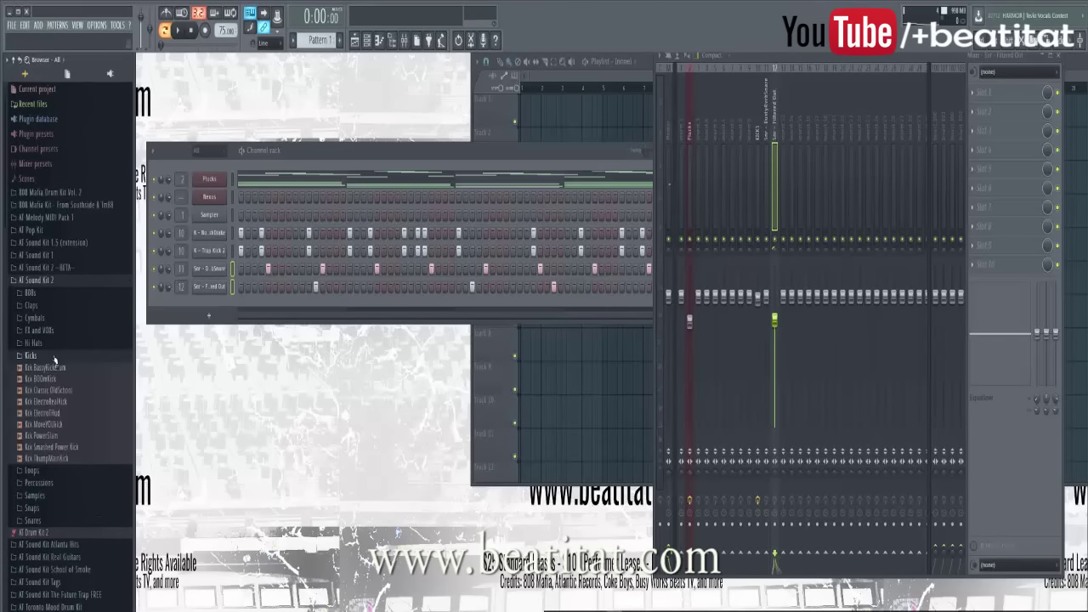
# Step: Audition the Percussions of AT Sound Kit 2 and add Perc Bongovo as a new channel below the snares
pyautogui.click(55, 357)
pyautogui.click(39, 381)
pyautogui.click(47, 426)
pyautogui.click(46, 472)
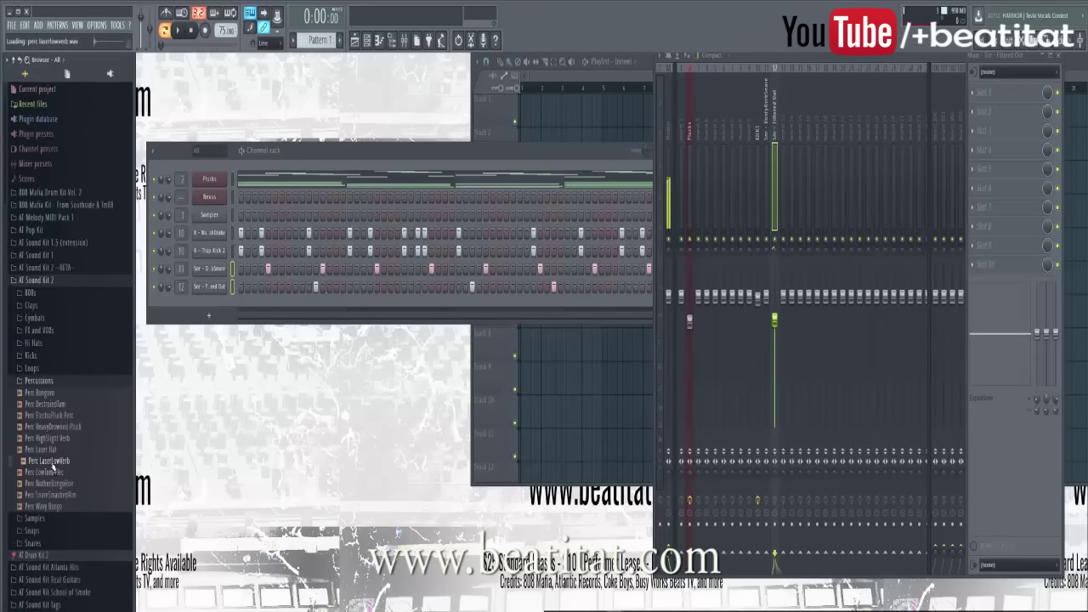
pyautogui.click(51, 414)
pyautogui.click(60, 404)
pyautogui.moveTo(46, 393); pyautogui.dragTo(170, 332)
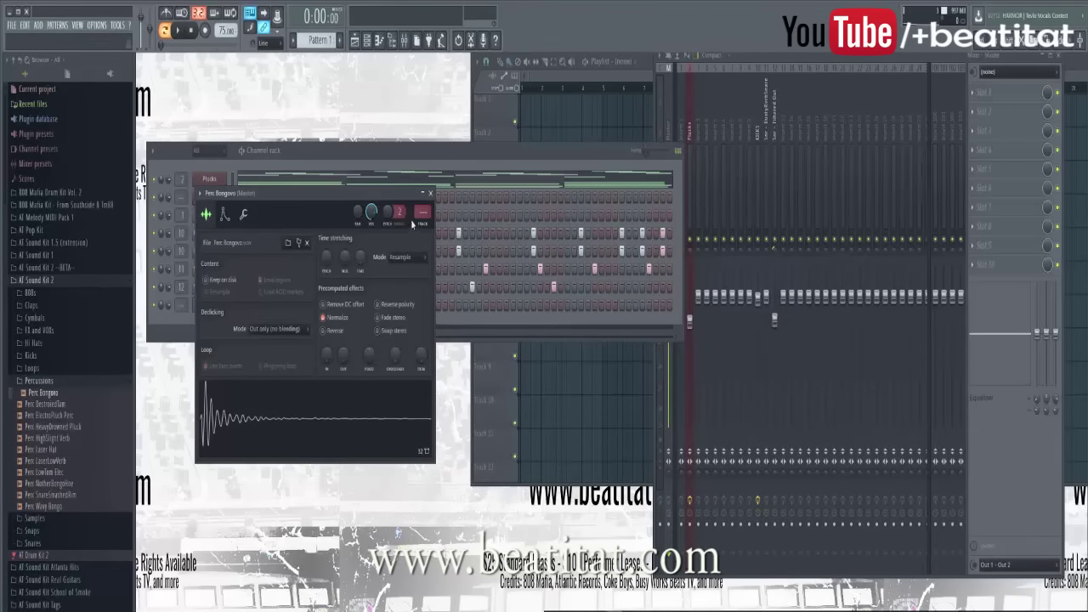
pyautogui.click(431, 193)
# Step: Program three Perc Bongovo hits across the first half of the pattern while playing it
pyautogui.press('space')
pyautogui.click(288, 305)
pyautogui.click(301, 304)
pyautogui.click(336, 304)
pyautogui.press('space')
pyautogui.click(336, 304)
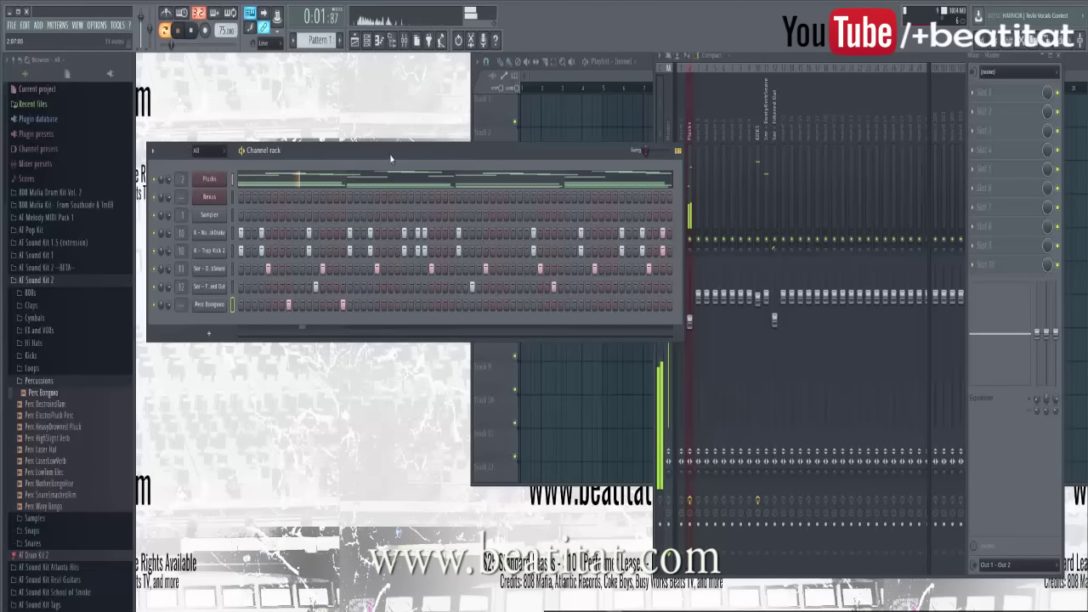
pyautogui.moveTo(391, 159); pyautogui.dragTo(341, 159)
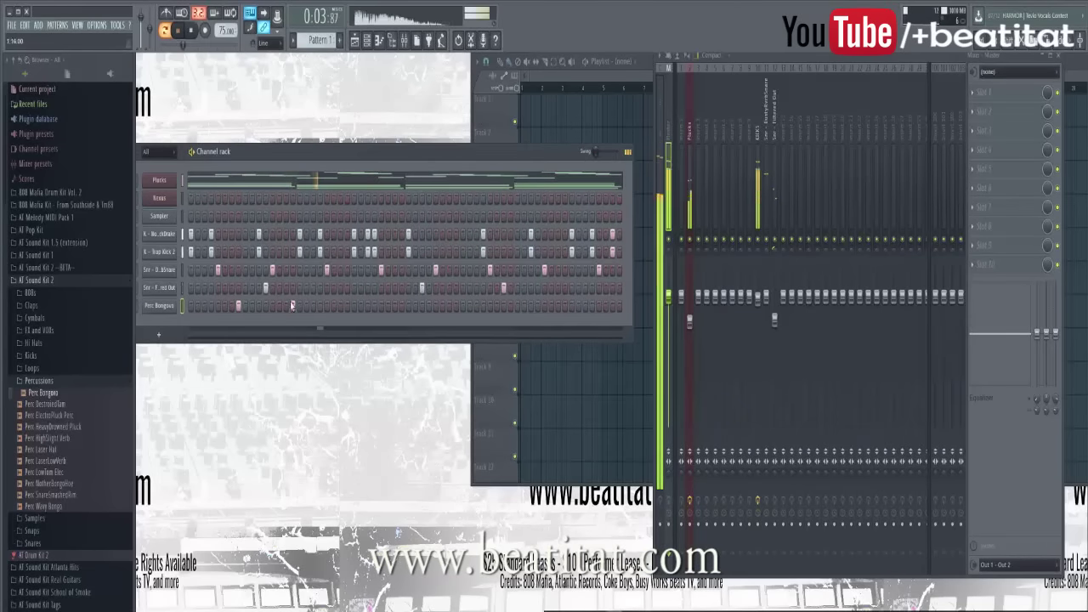
pyautogui.click(388, 305)
pyautogui.click(394, 305)
pyautogui.click(388, 305)
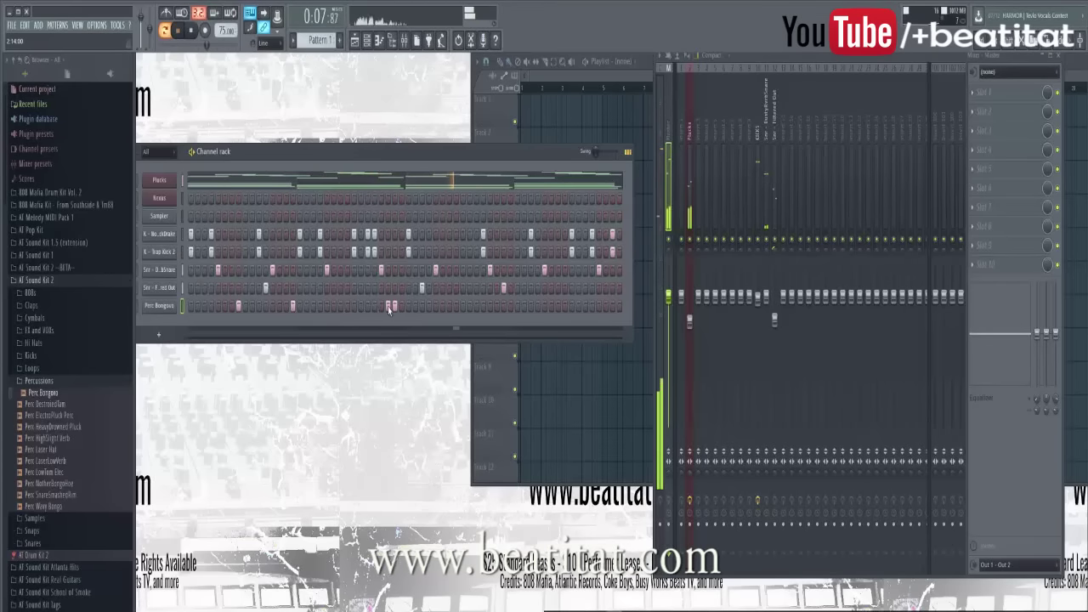
# Step: Lengthen the three Perc Bongovo notes in the piano roll and duplicate them into the second half of the pattern
pyautogui.rightClick(161, 304)
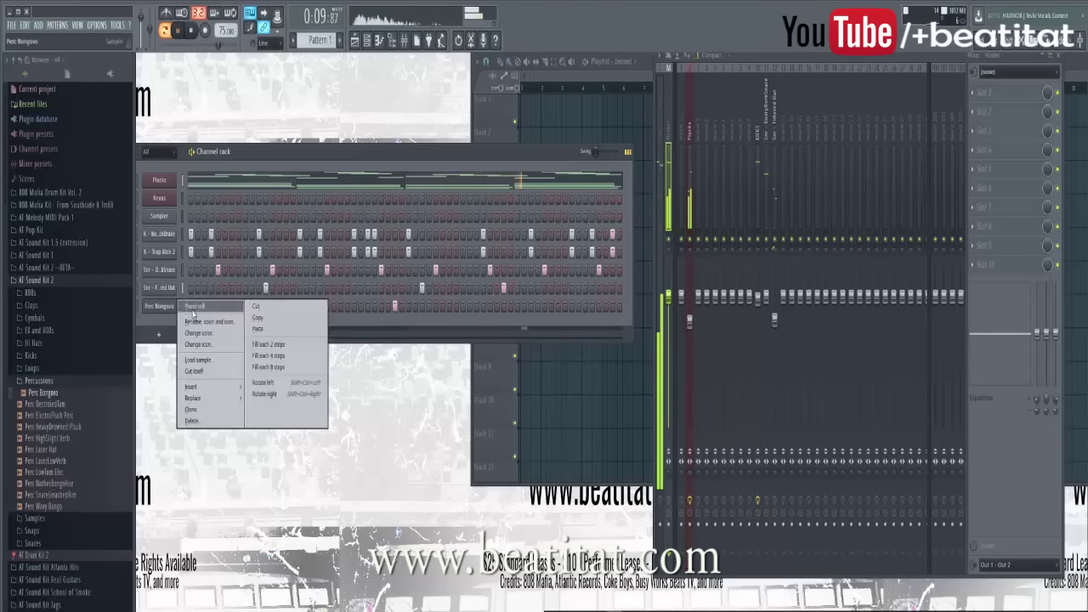
pyautogui.click(212, 324)
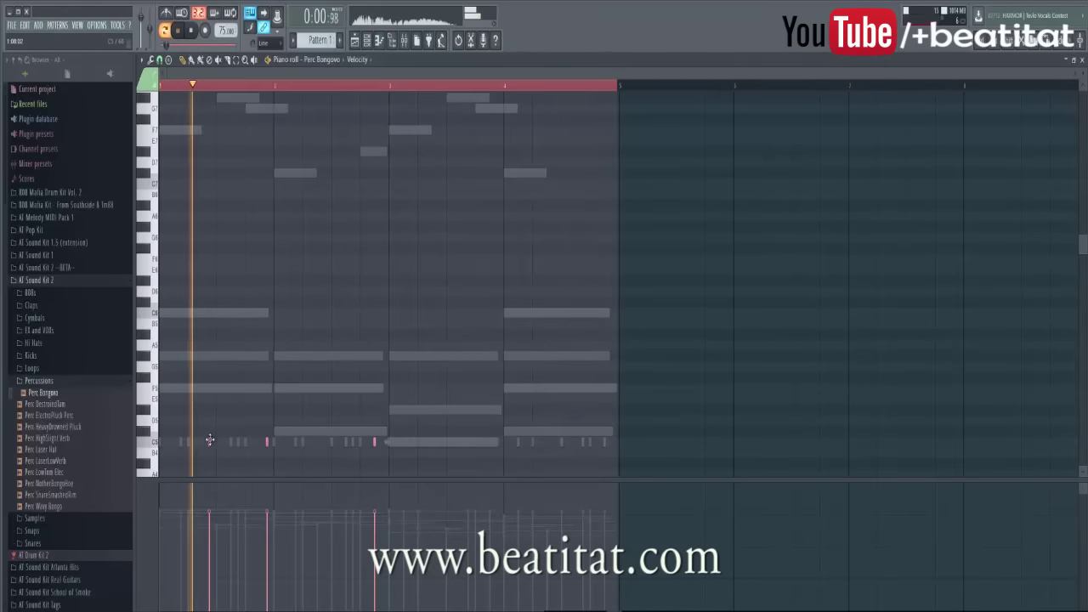
pyautogui.click(212, 442)
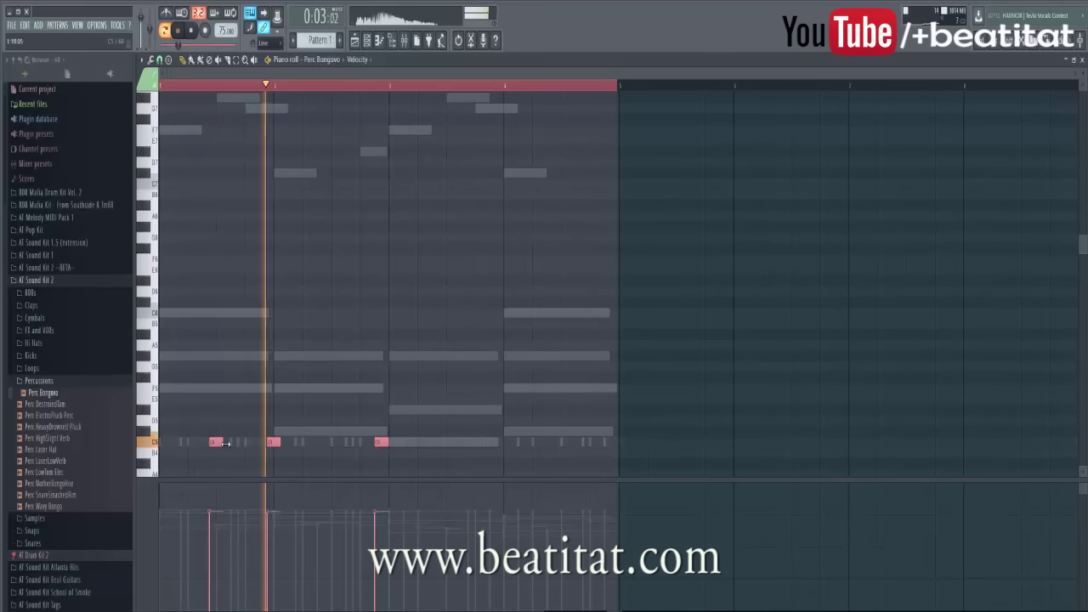
pyautogui.hotkey('ctrl', 'b')
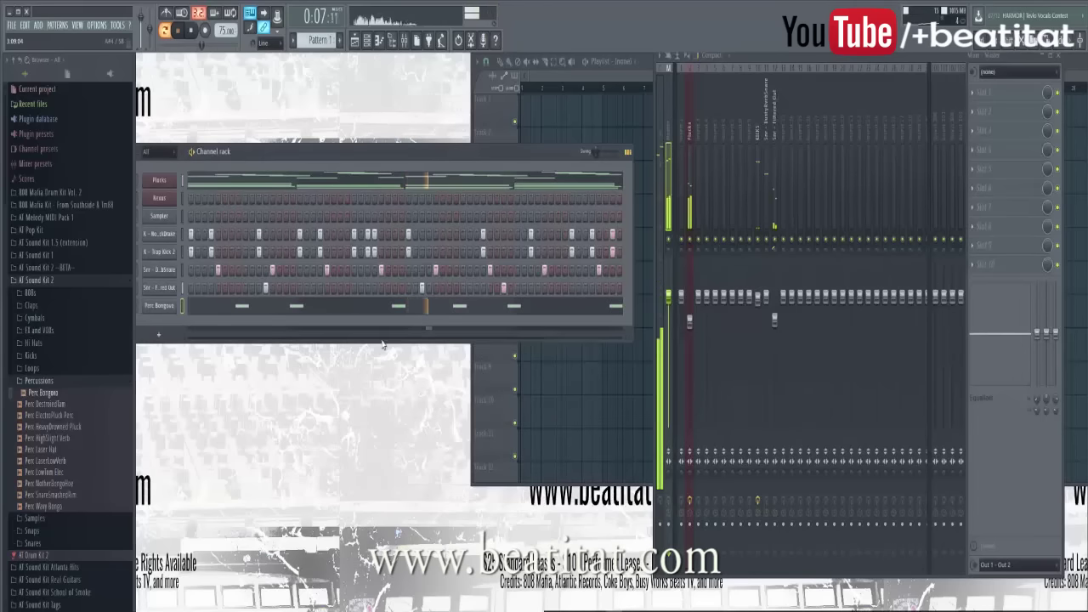
pyautogui.moveTo(329, 157); pyautogui.dragTo(377, 149)
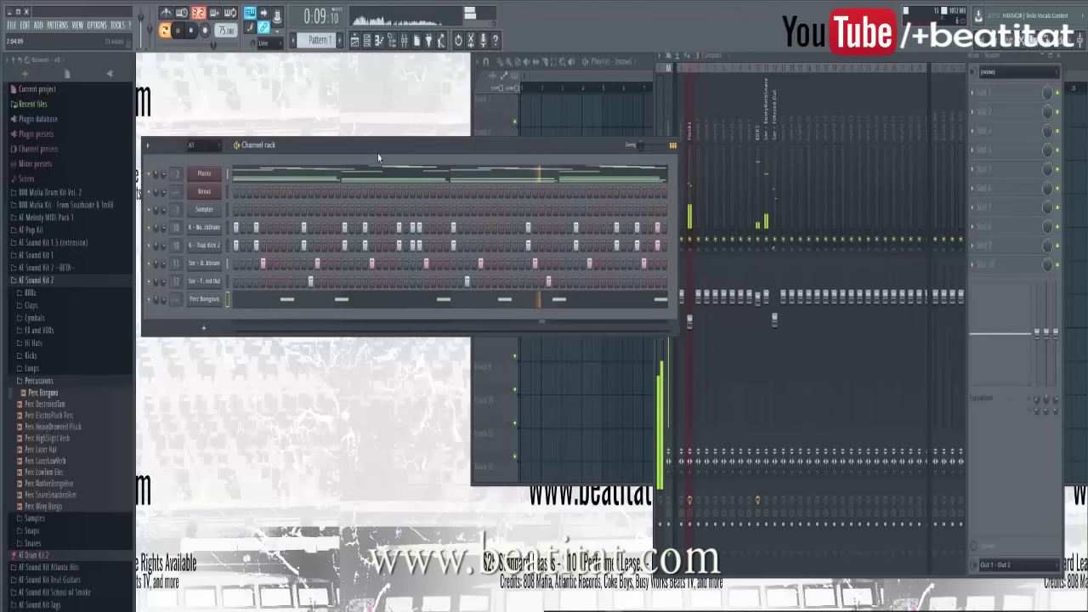
# Step: Load the Firefunk preset in the Nexus channel
pyautogui.click(207, 191)
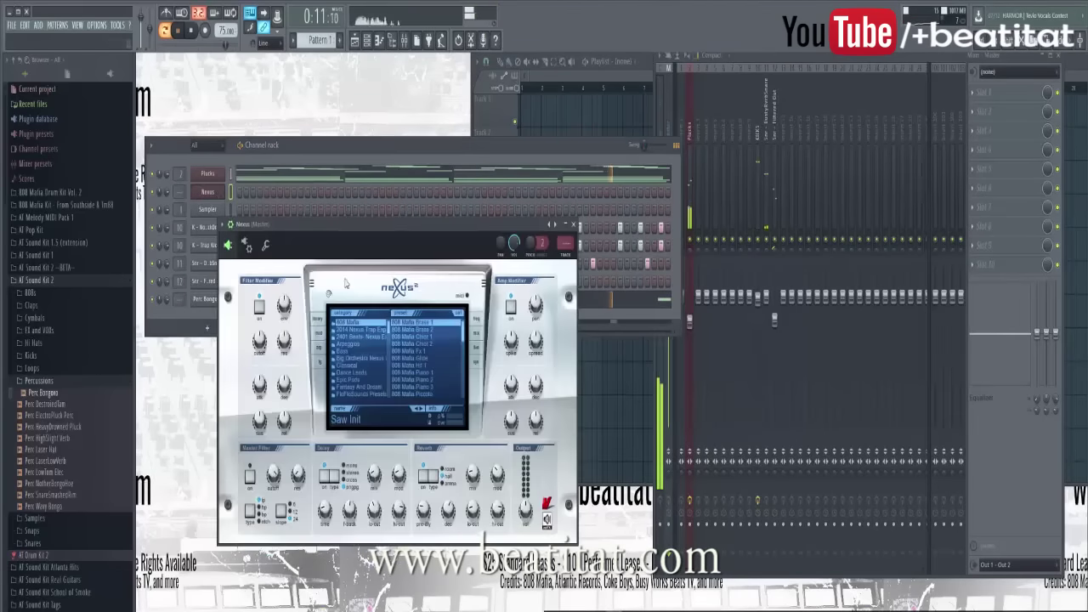
pyautogui.scroll(-5, 355, 359)
pyautogui.click(359, 372)
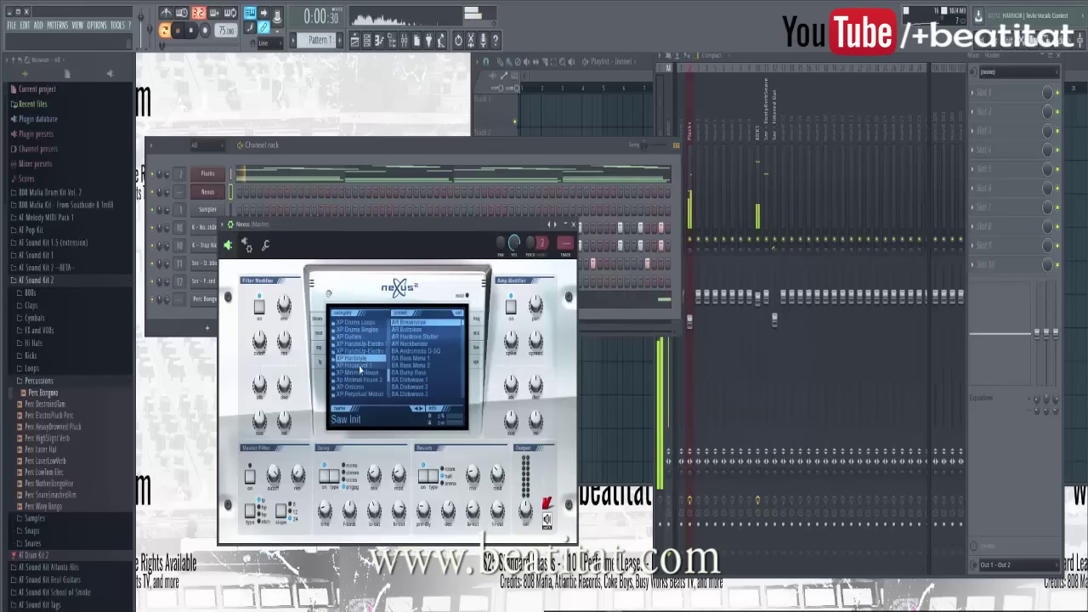
pyautogui.click(425, 371)
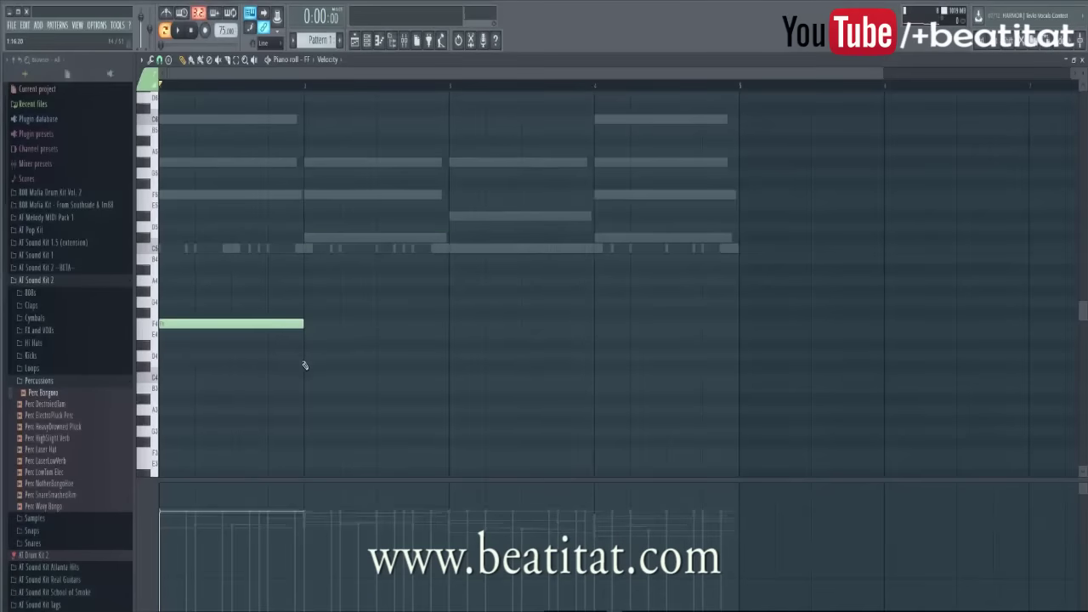
# Step: Add a one-bar C#4 note in bar 2 and a short G#5 note at the end of bar 1 for the Nexus channel
pyautogui.click(303, 356)
pyautogui.moveTo(303, 359); pyautogui.dragTo(303, 371)
pyautogui.press('space')
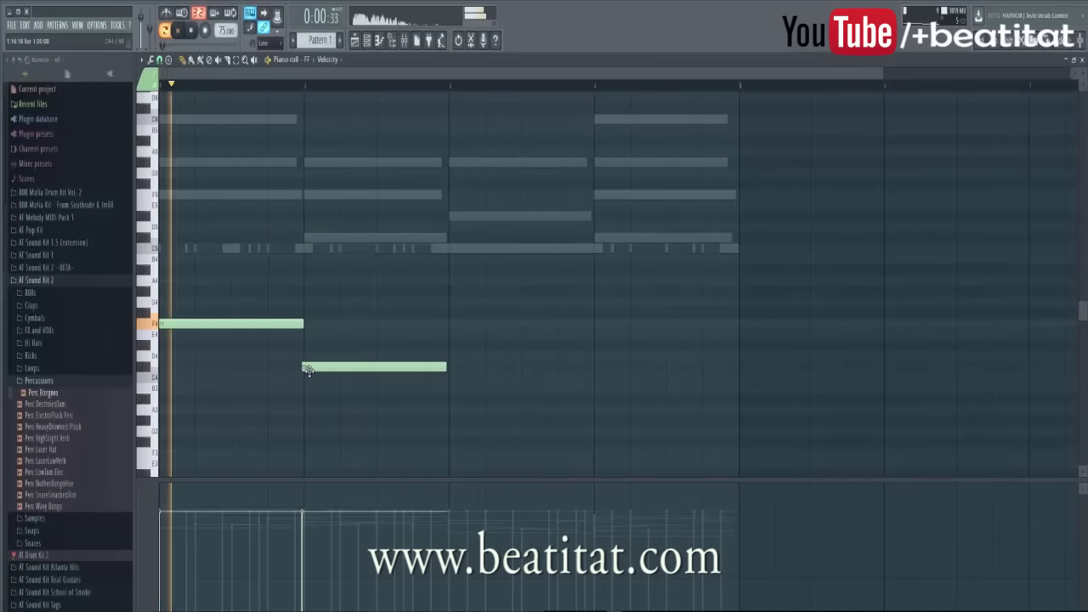
pyautogui.click(269, 161)
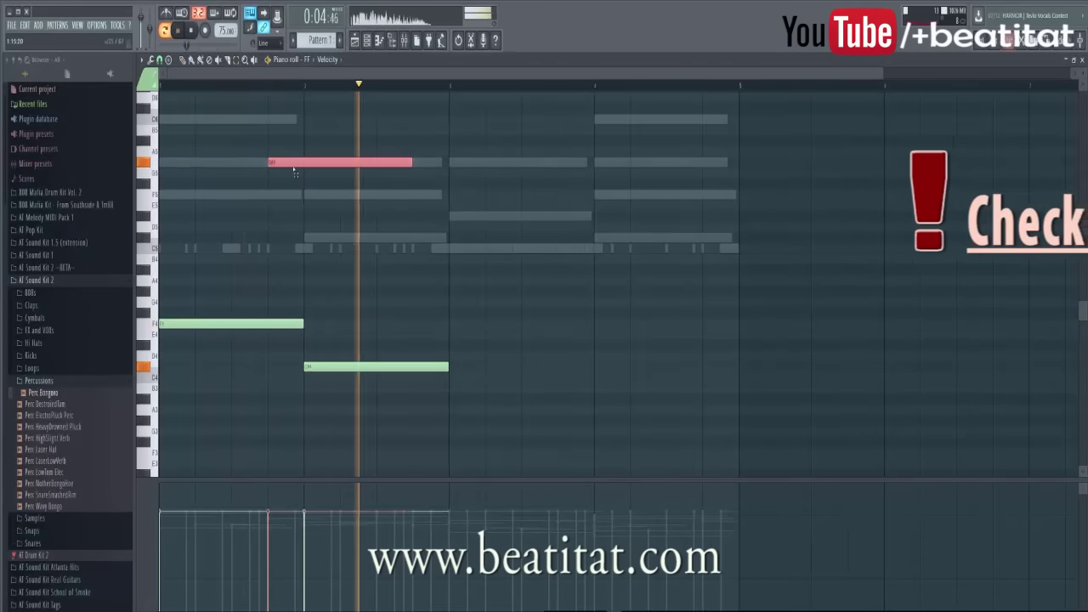
pyautogui.moveTo(411, 163); pyautogui.dragTo(300, 166)
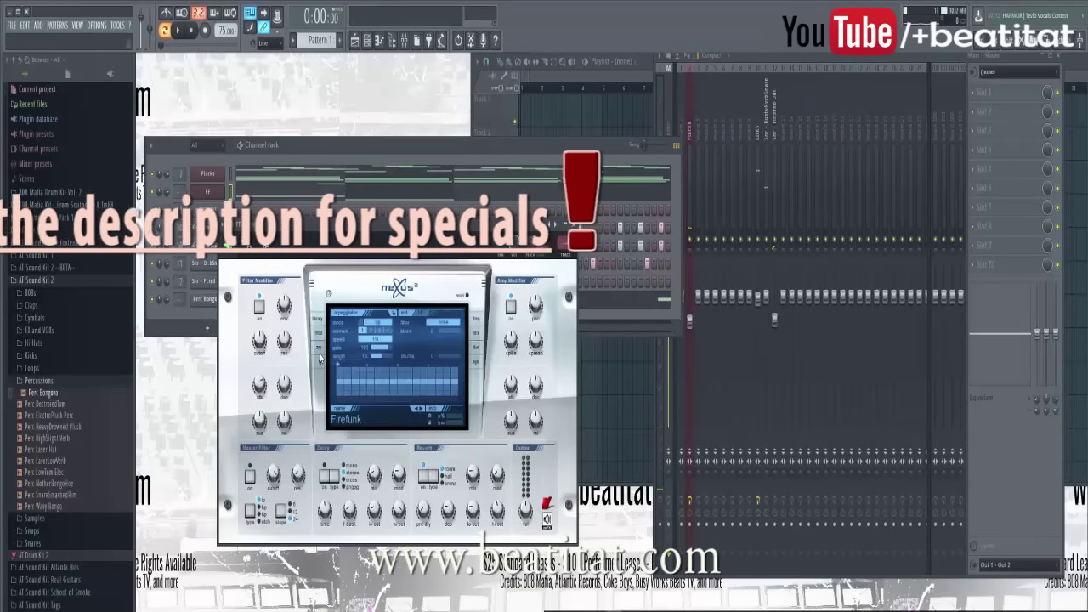
# Step: Adjust the portamento settings of the Nexus Firefunk preset and play the pattern
pyautogui.click(319, 334)
pyautogui.click(379, 394)
pyautogui.click(379, 436)
pyautogui.press('space')
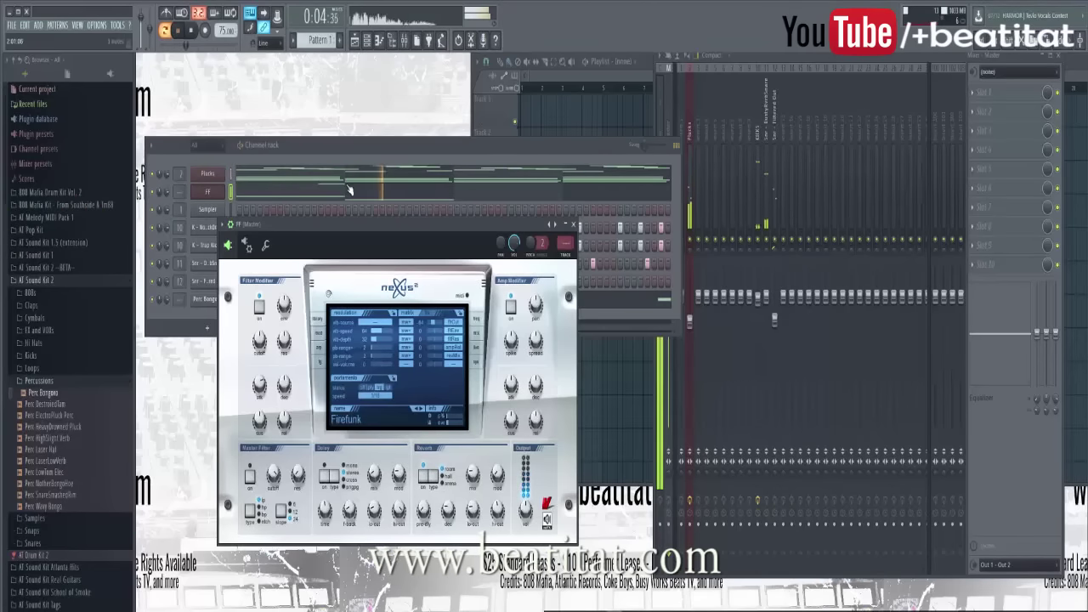
# Step: Transpose the short G#5 note at the end of bar 1 in the FF piano roll down one octave
pyautogui.click(374, 189)
pyautogui.scroll(-1, 398, 240)
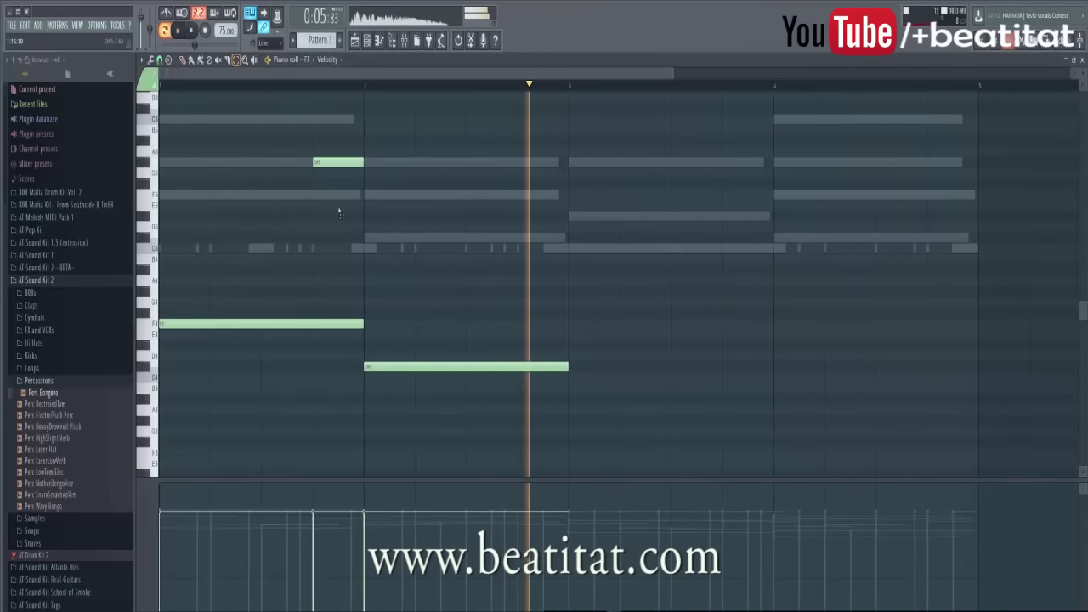
pyautogui.click(338, 162)
pyautogui.hotkey('ctrl', 'Down')
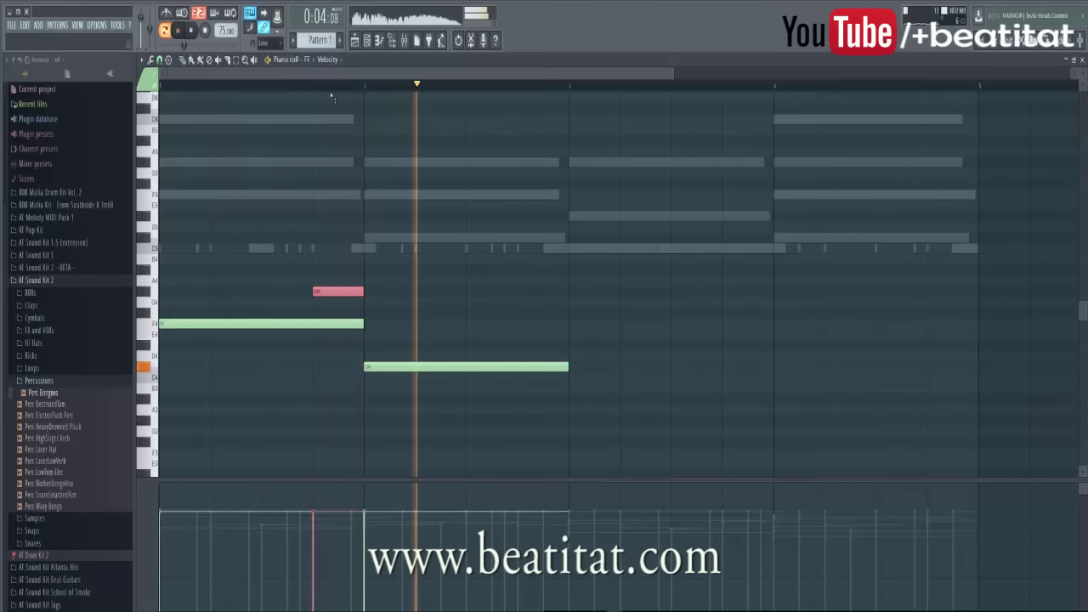
# Step: Add a short C#5 note at the end of bar 2 and a one-bar C5 note in bar 3
pyautogui.click(361, 275)
pyautogui.press('space')
pyautogui.moveTo(453, 239); pyautogui.dragTo(467, 239)
pyautogui.hscroll(3, 417, 75)
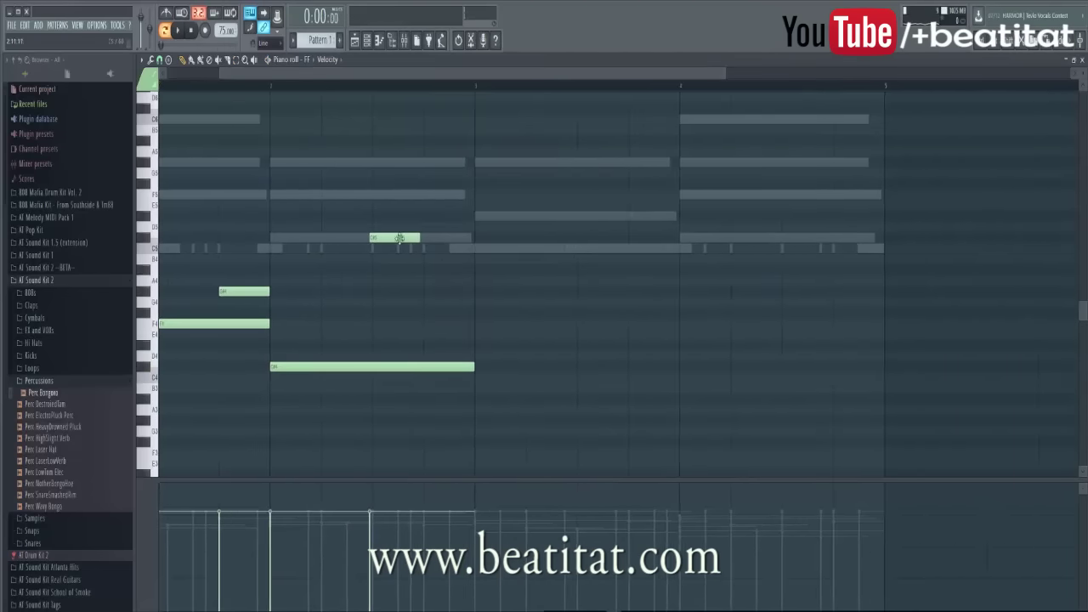
pyautogui.moveTo(399, 238); pyautogui.dragTo(445, 248)
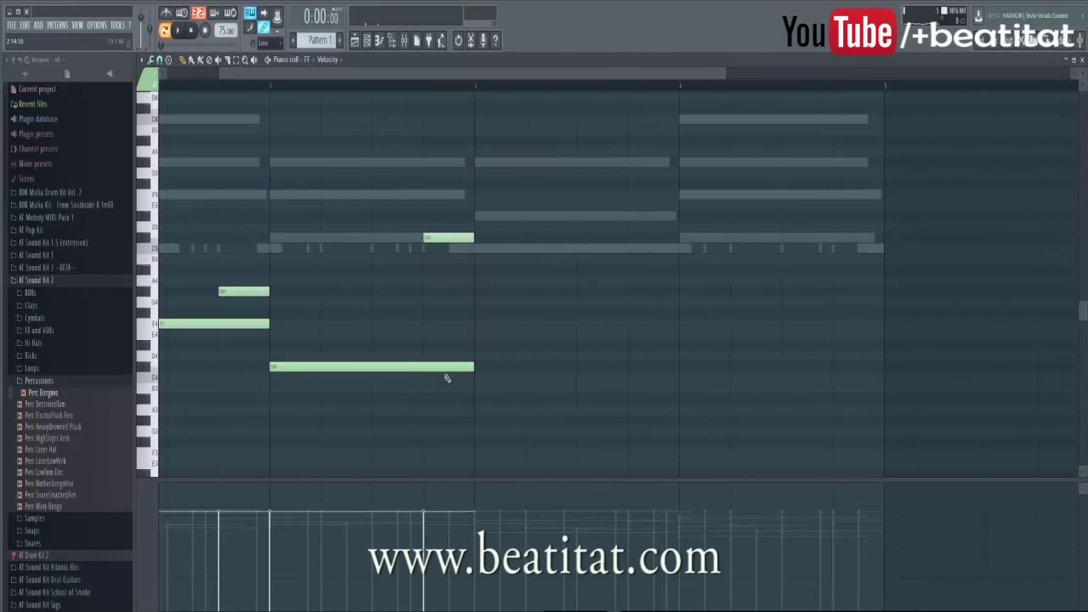
pyautogui.click(477, 253)
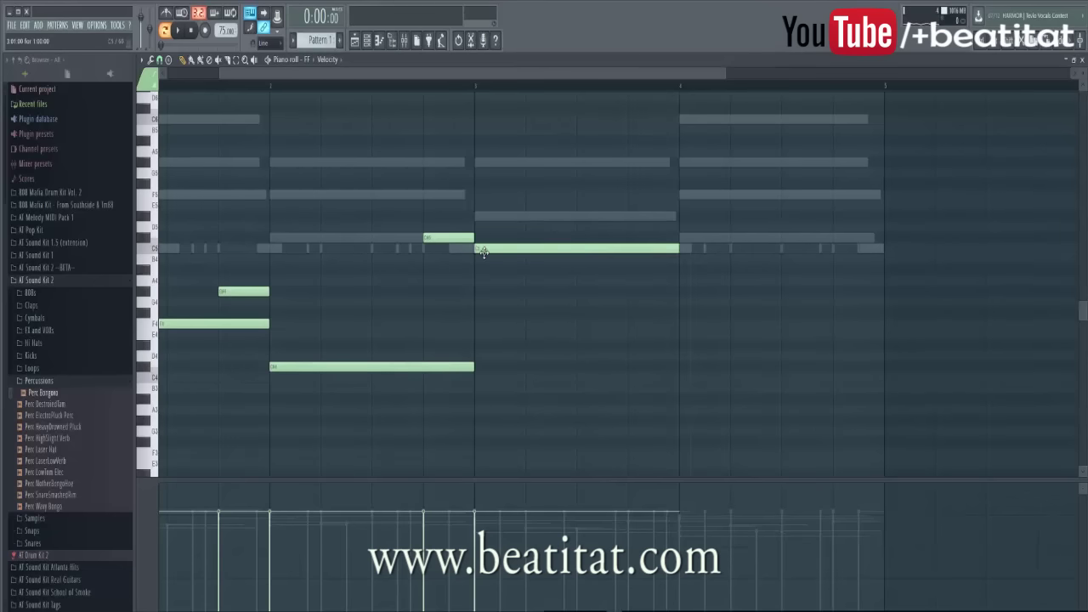
# Step: Transpose the one-bar C5 note in bar 3 of the FF piano roll down one octave and play the pattern
pyautogui.click(485, 257)
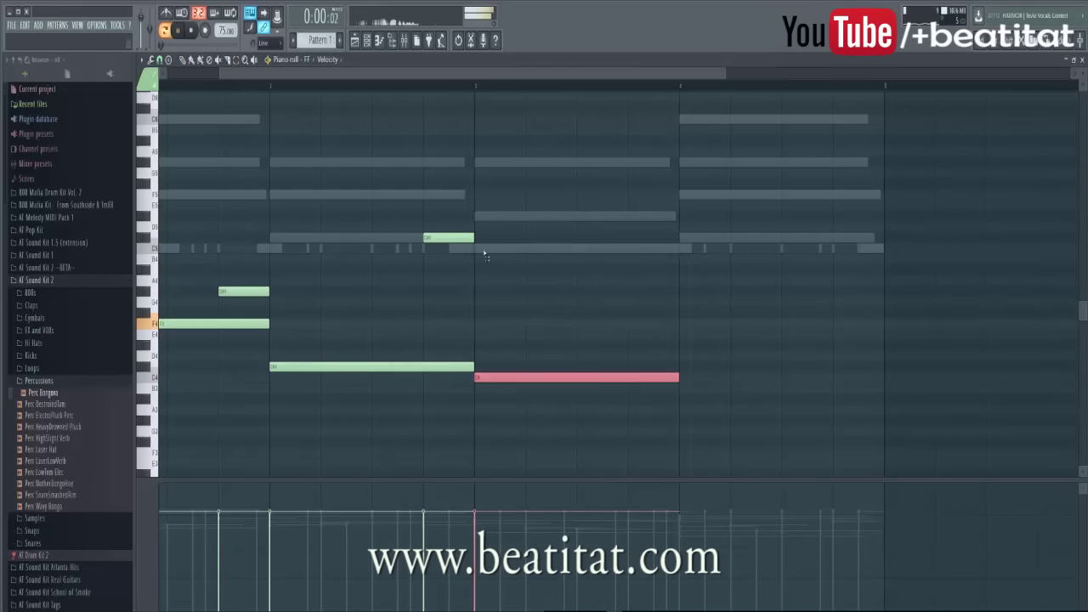
pyautogui.keyDown('ctrl'); pyautogui.scroll(-3, 484, 255); pyautogui.keyUp('ctrl')
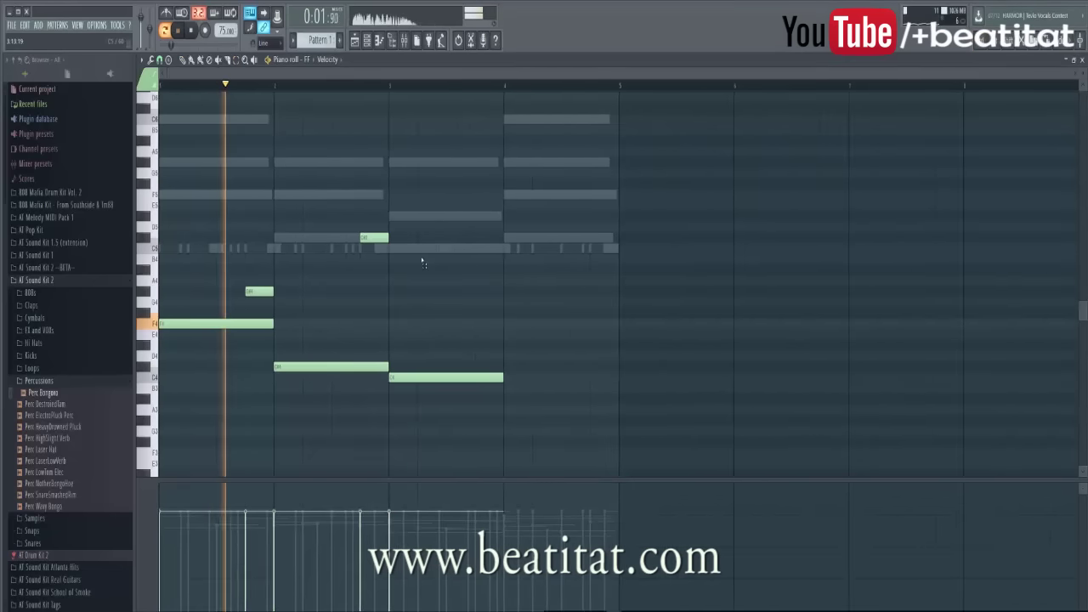
pyautogui.click(512, 237)
pyautogui.rightClick(512, 230)
pyautogui.click(519, 194)
pyautogui.rightClick(519, 196)
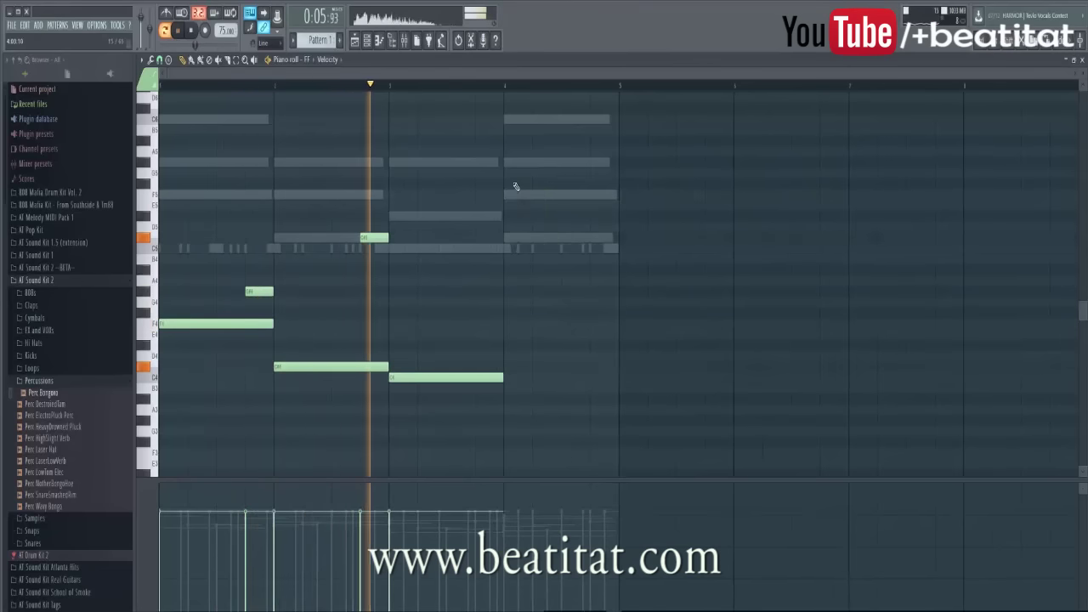
pyautogui.click(506, 162)
pyautogui.rightClick(506, 162)
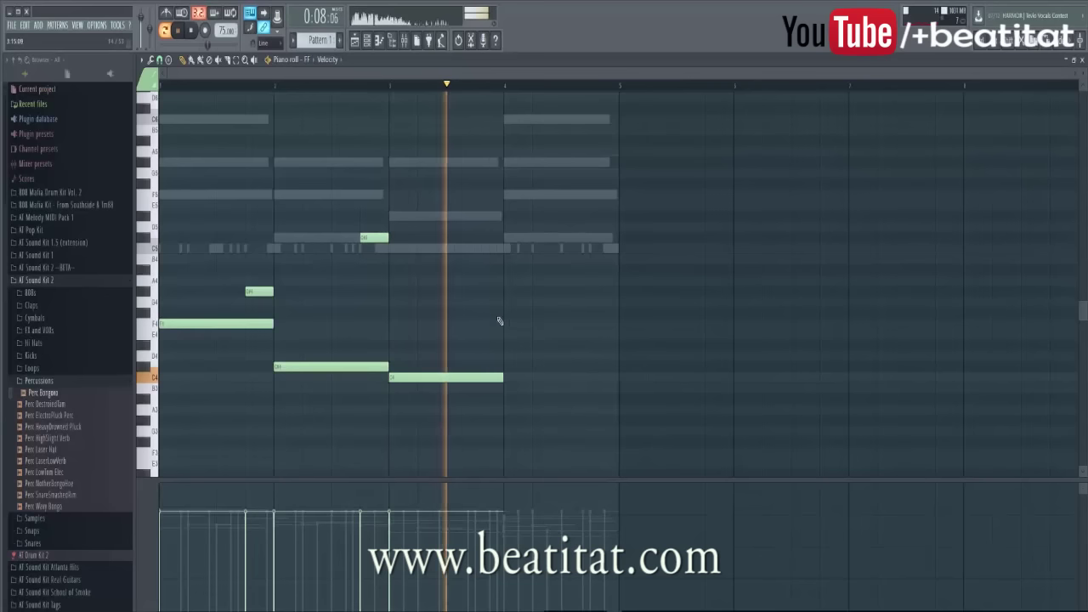
# Step: Add a one-bar G#4 note in bar 4, plus a short C5 ending bar 3 and a short F4 ending bar 4
pyautogui.click(501, 292)
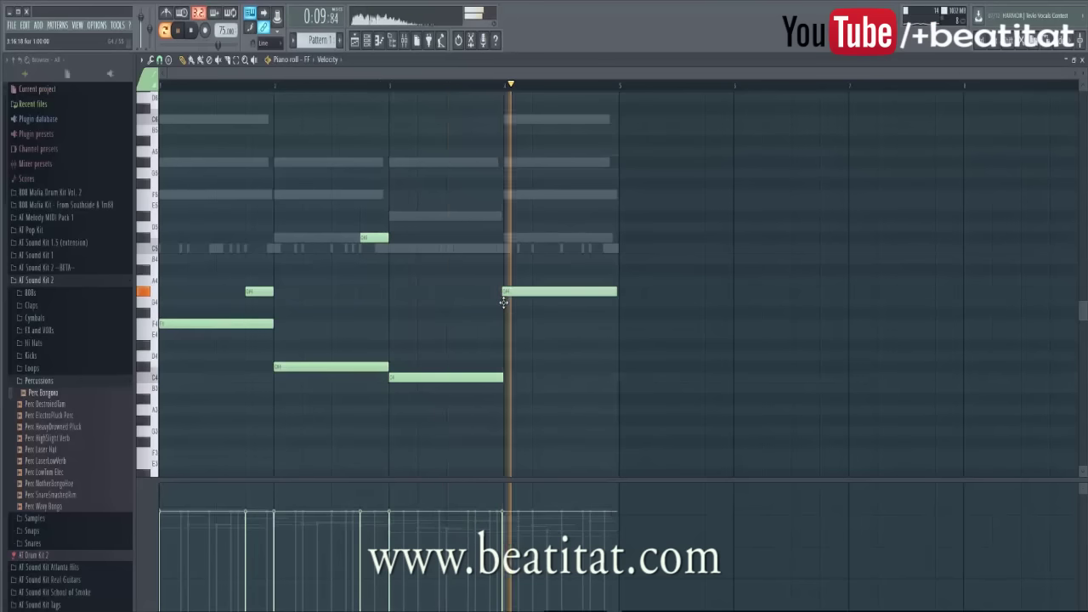
pyautogui.click(481, 248)
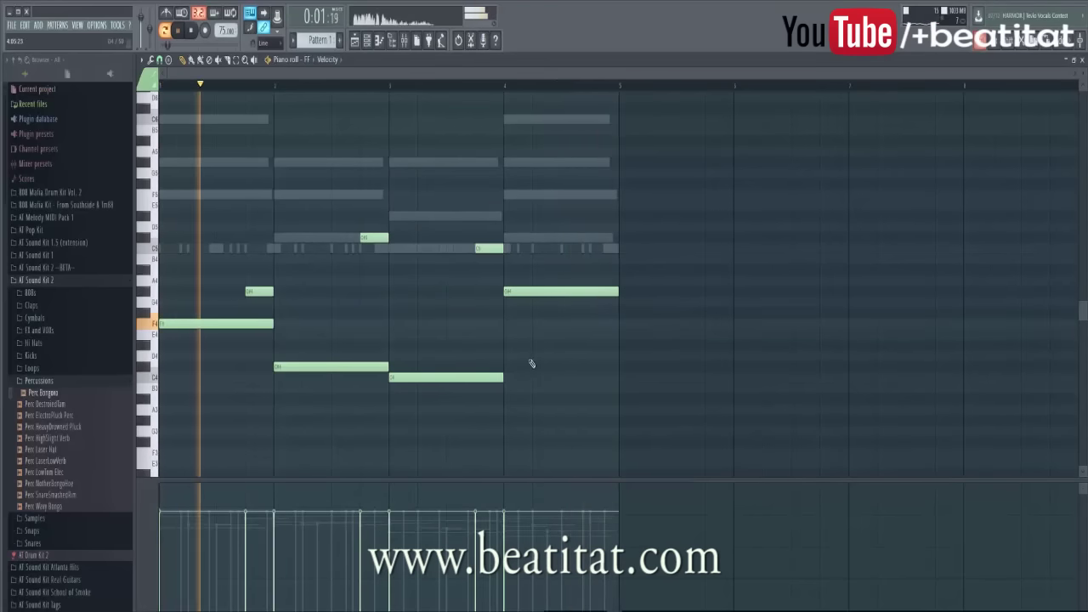
pyautogui.moveTo(590, 245); pyautogui.dragTo(602, 193)
pyautogui.keyDown('ctrl'); pyautogui.click(602, 193); pyautogui.keyUp('ctrl')
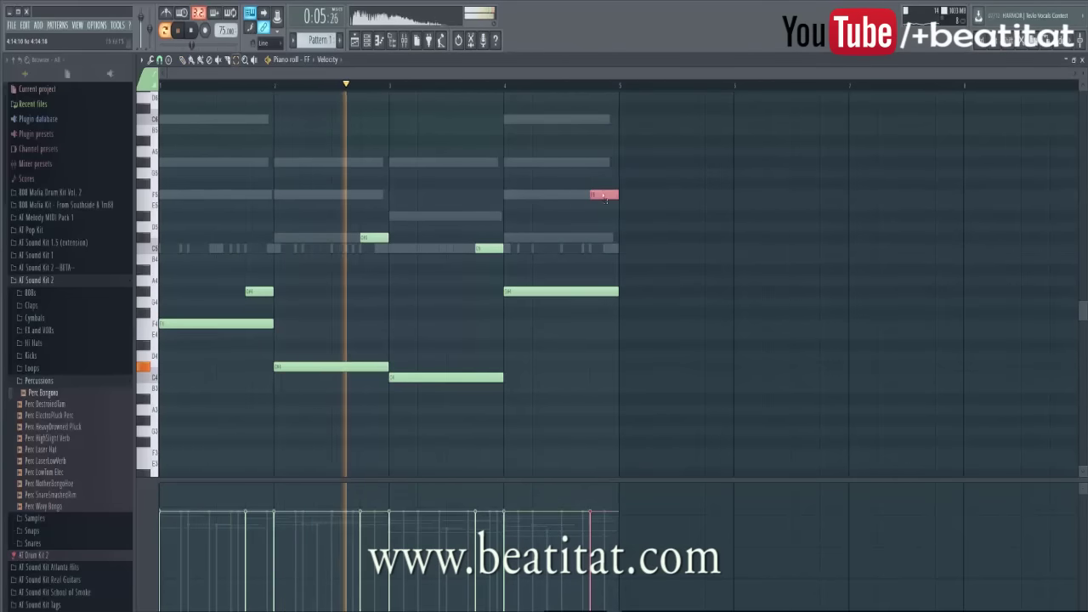
pyautogui.hotkey('ctrl', 'Down')
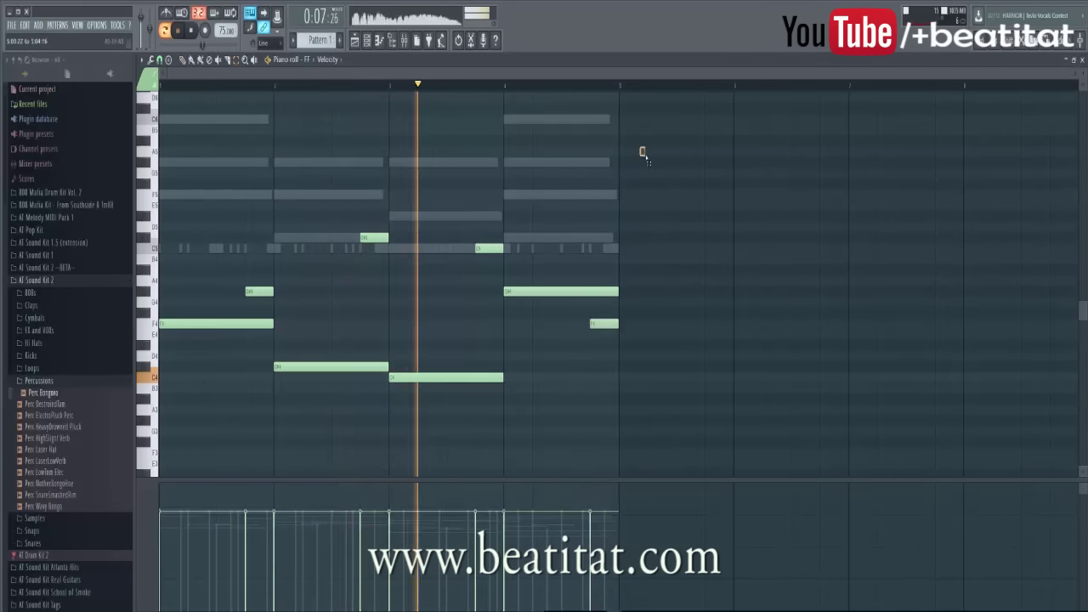
# Step: Check the Plucks channel's mixer routing and assign the FF channel to mixer track 3
pyautogui.press('F7')
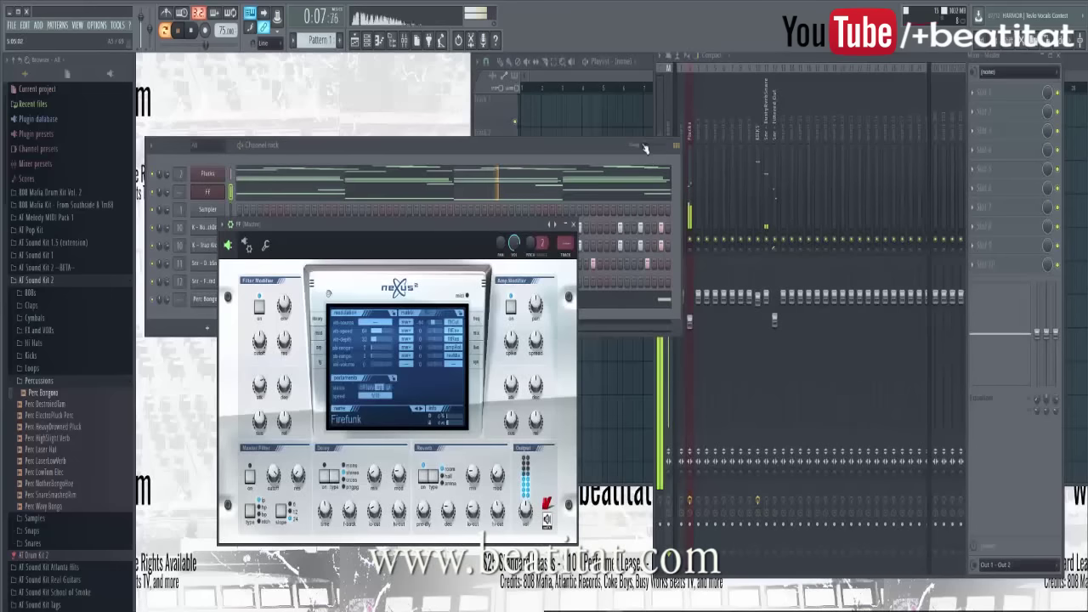
pyautogui.click(573, 225)
pyautogui.click(205, 188)
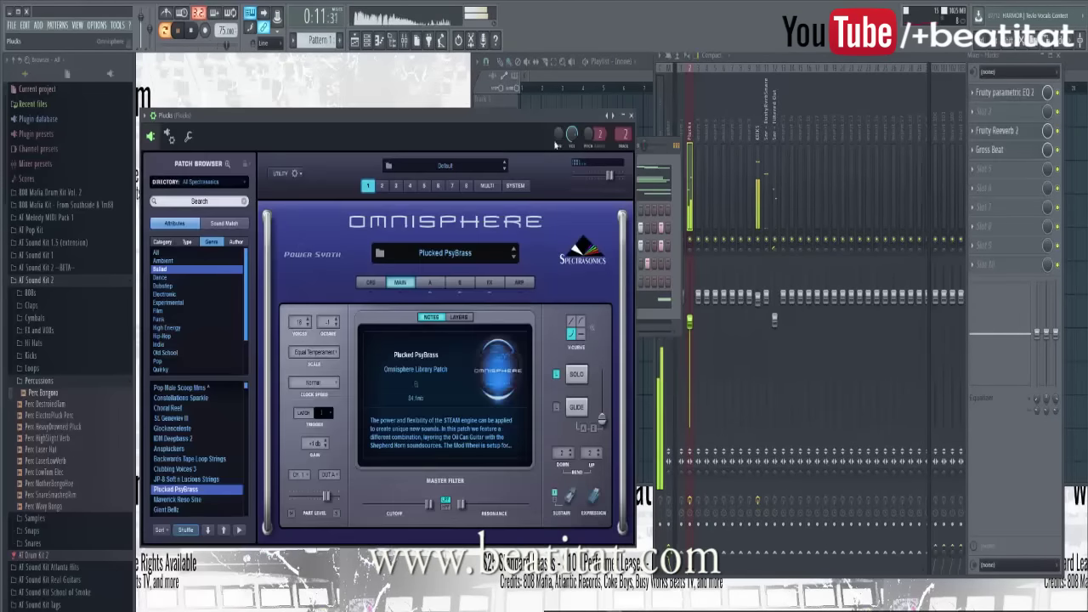
pyautogui.click(630, 115)
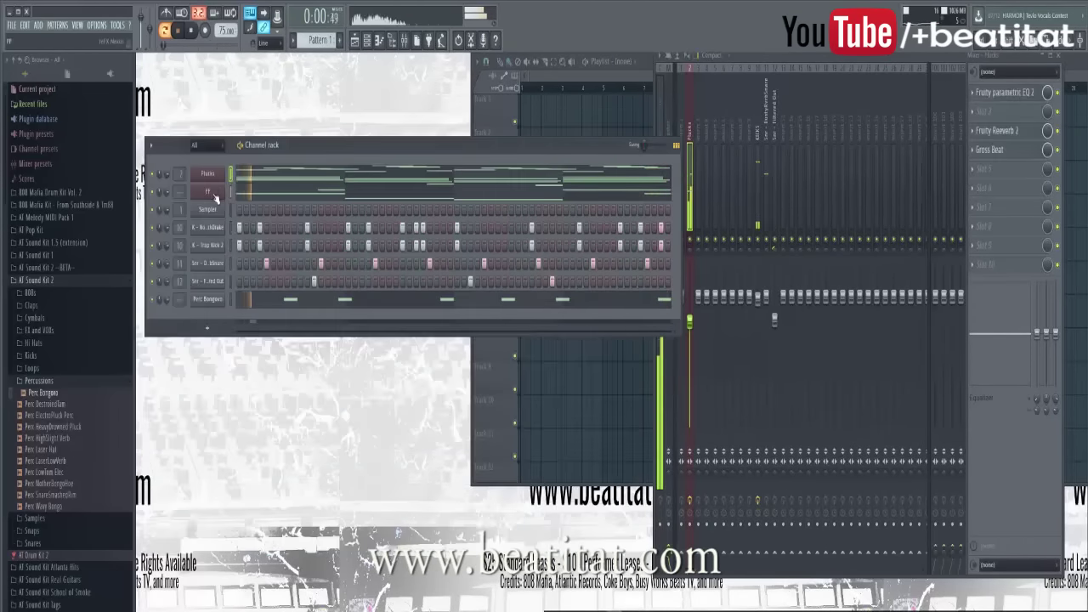
pyautogui.click(207, 191)
pyautogui.scroll(1, 568, 268)
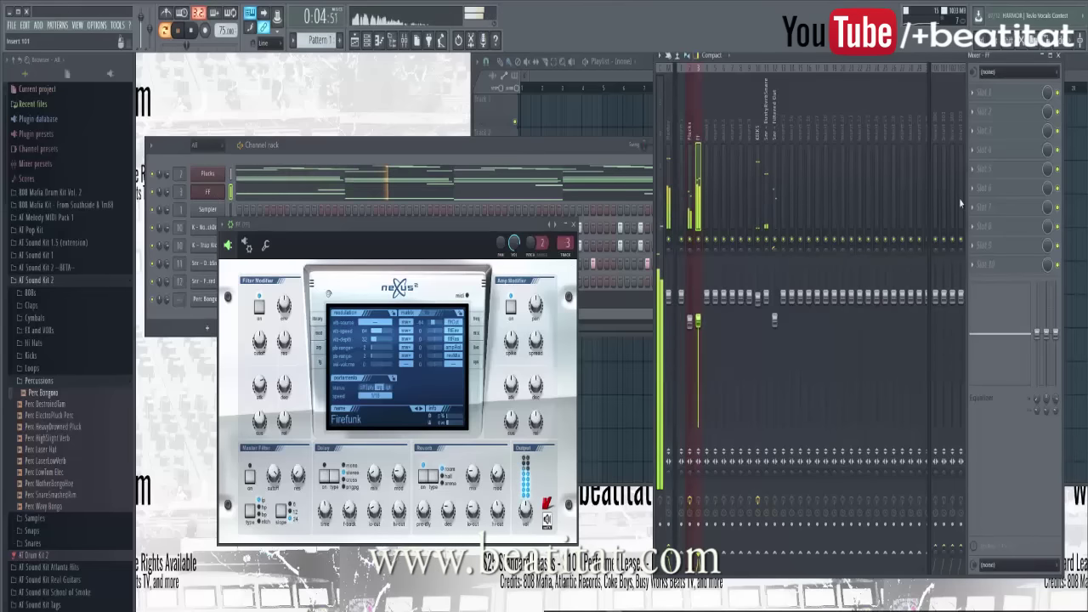
# Step: Add Fruity Parametric EQ 2 to the FF mixer track and shape it to cut the low and high ends
pyautogui.click(996, 94)
pyautogui.click(977, 348)
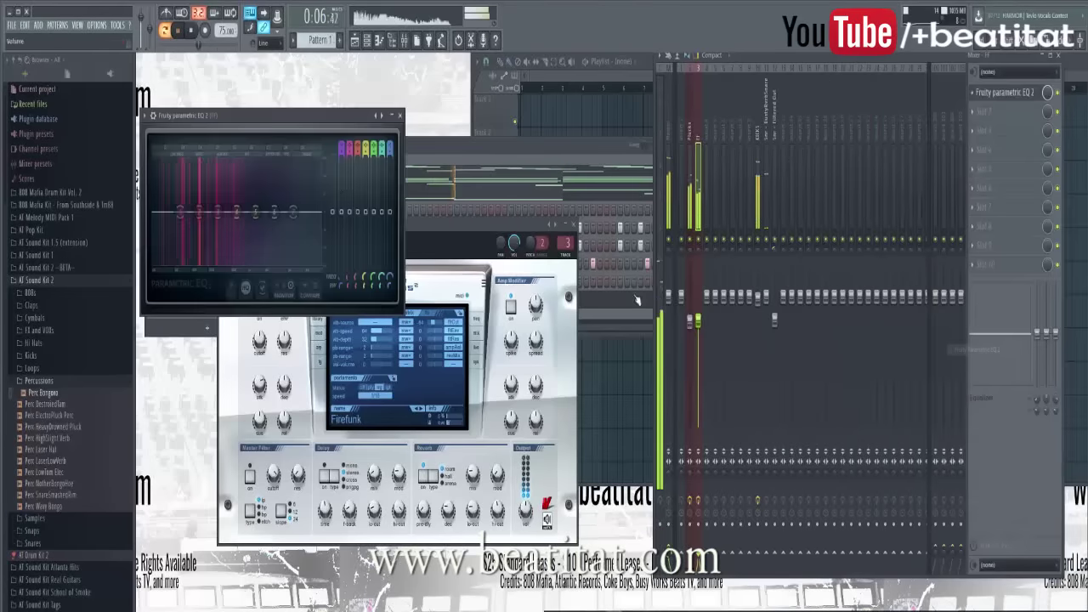
pyautogui.moveTo(290, 214); pyautogui.dragTo(243, 248)
pyautogui.moveTo(179, 213); pyautogui.dragTo(203, 211)
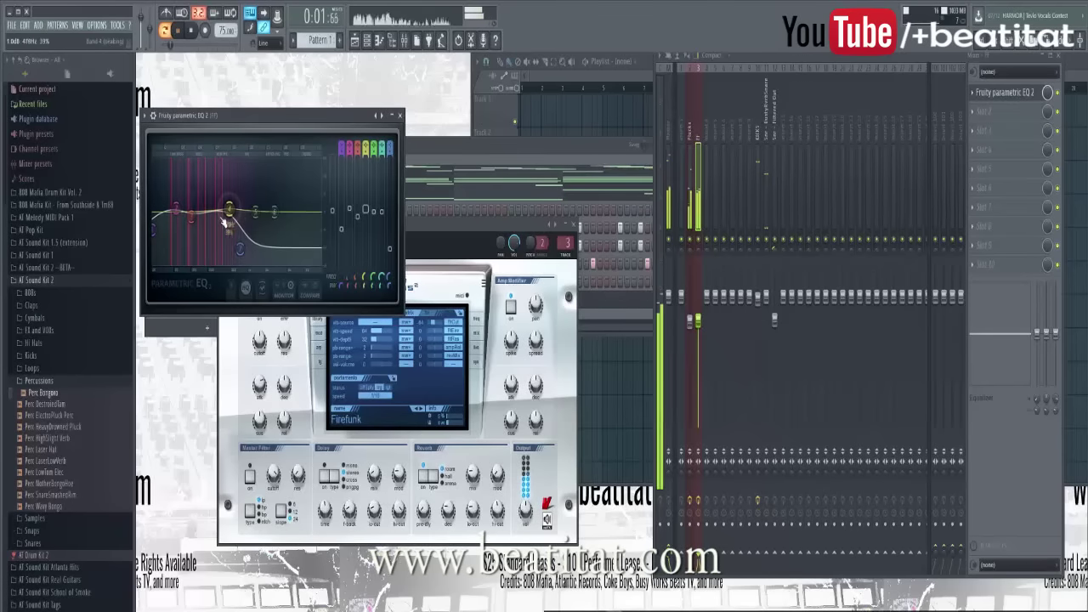
pyautogui.click(399, 114)
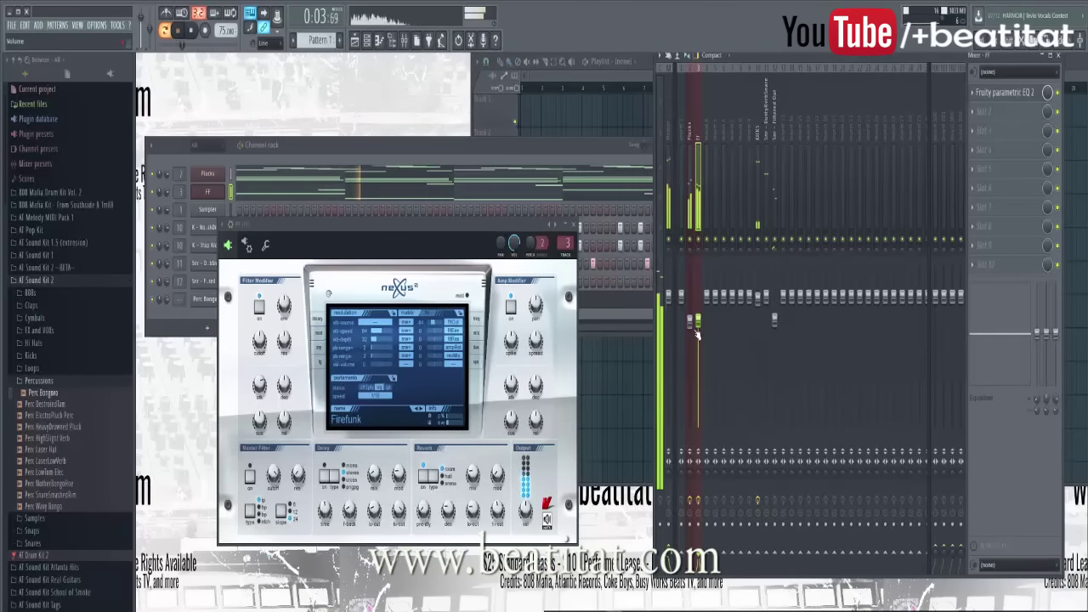
# Step: Inspect the KICKS mixer track while the pattern plays
pyautogui.click(1007, 130)
pyautogui.click(678, 195)
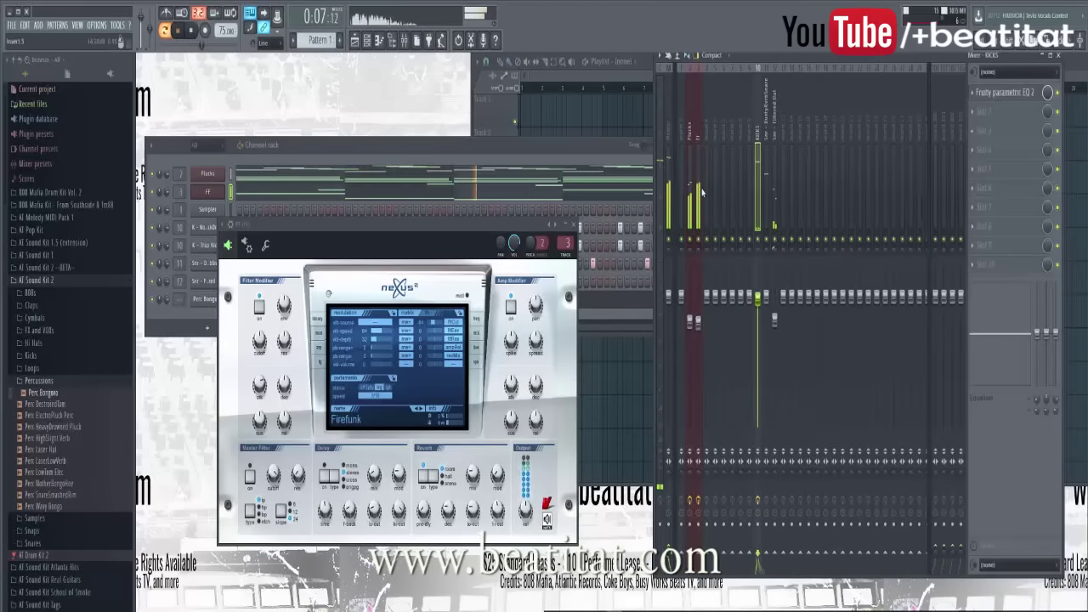
pyautogui.click(755, 168)
pyautogui.click(756, 168)
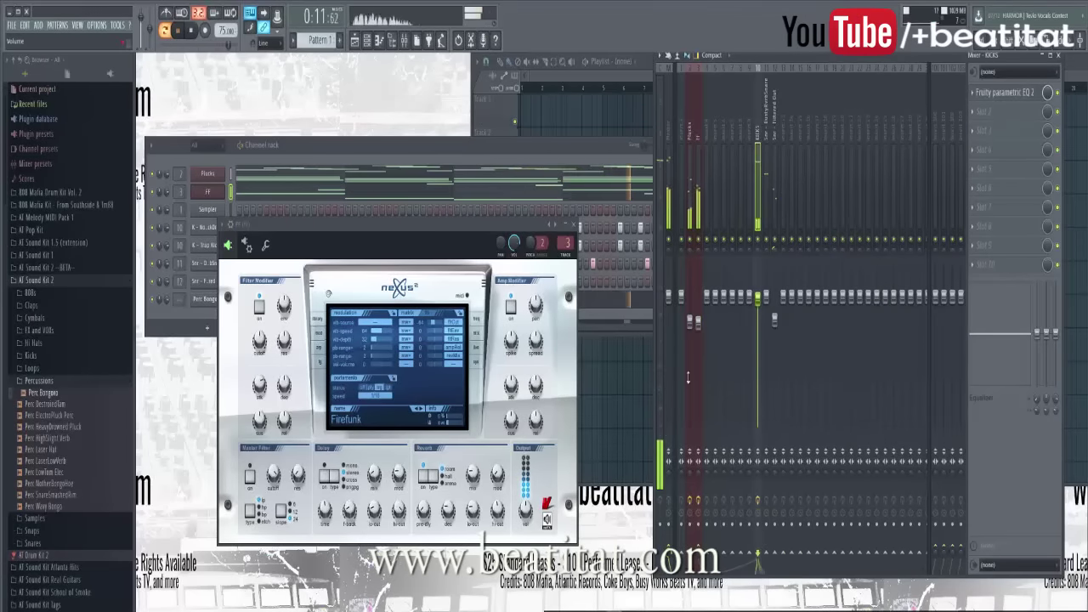
# Step: Add Fruity Limiter in the fourth effect slot of the FF mixer track and adjust its compressor settings
pyautogui.click(1005, 149)
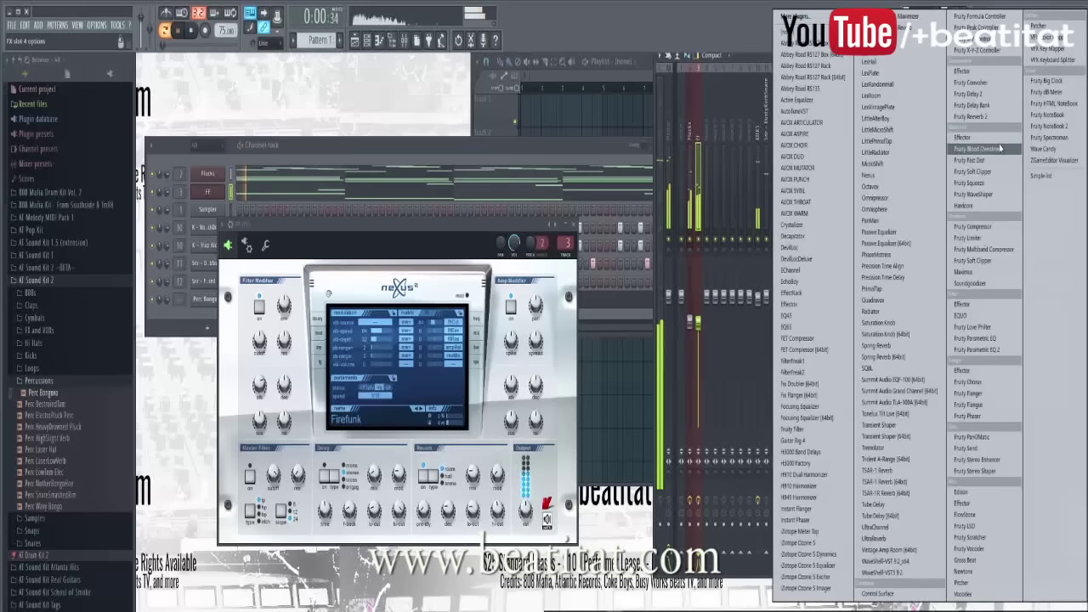
pyautogui.click(968, 238)
pyautogui.click(314, 347)
pyautogui.moveTo(253, 300); pyautogui.dragTo(270, 250)
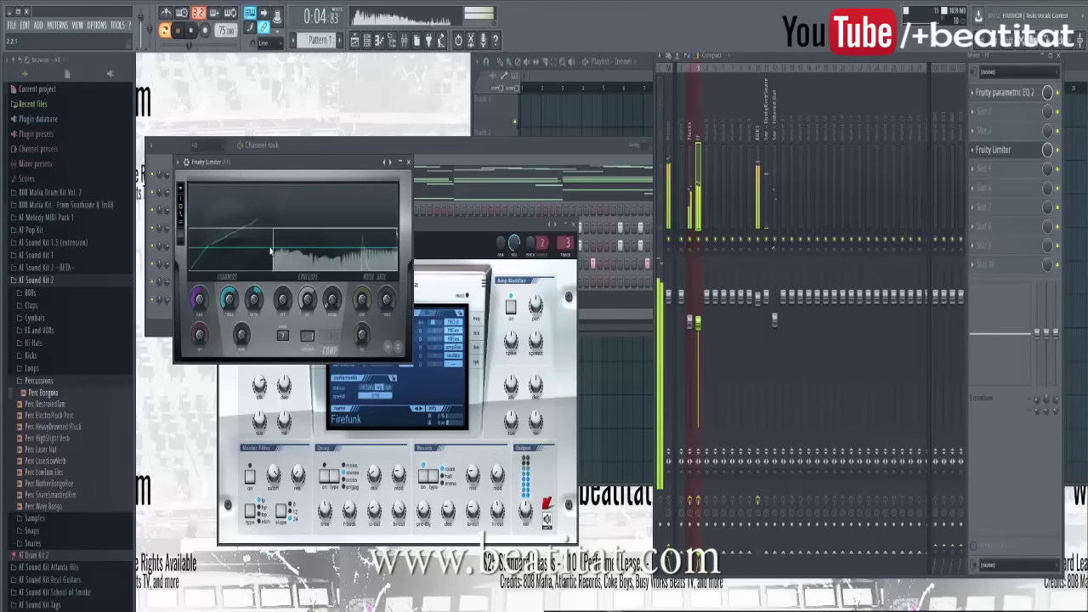
pyautogui.click(420, 160)
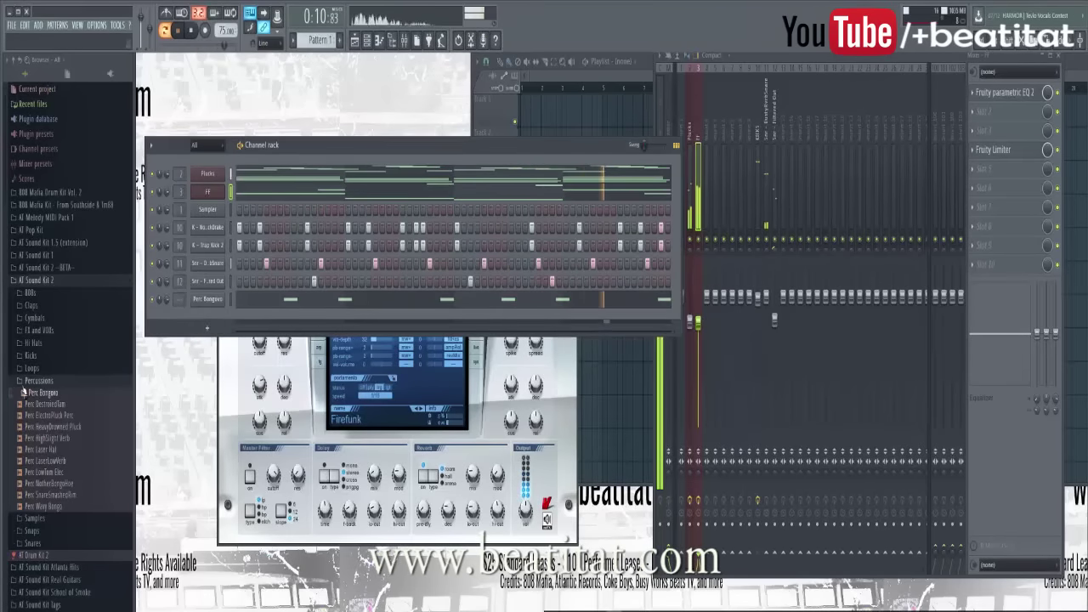
# Step: Collapse the Percussions folder and insert a new Omnisphere channel above the Plucks channel
pyautogui.click(36, 382)
pyautogui.rightClick(209, 202)
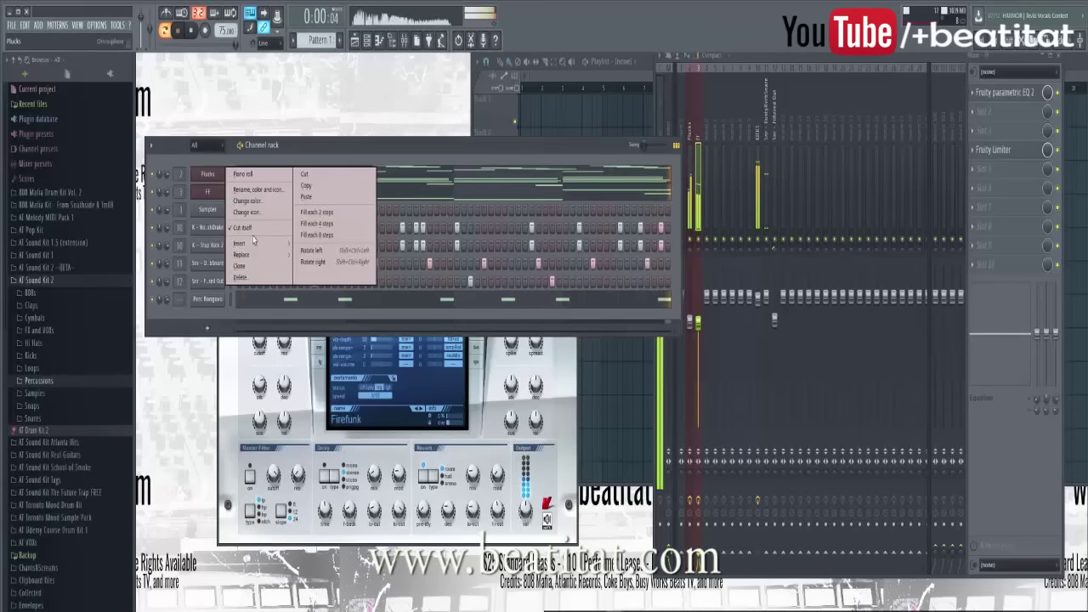
pyautogui.moveTo(251, 245)
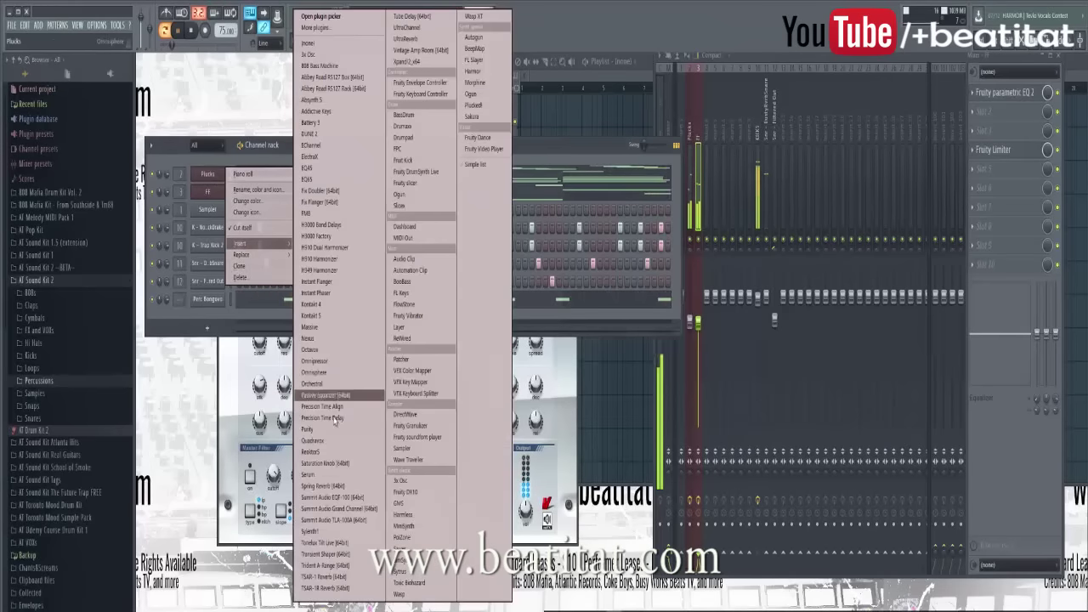
pyautogui.click(337, 373)
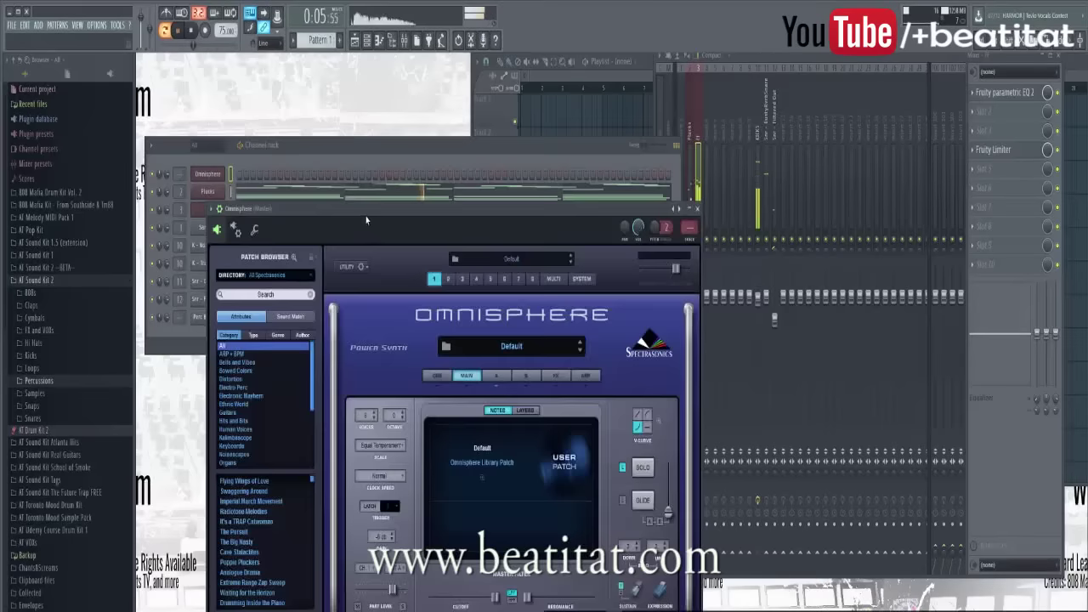
# Step: Filter the Omnisphere patches by the Ballad genre and load Radio Chamber Strings
pyautogui.moveTo(364, 221); pyautogui.dragTo(380, 114)
pyautogui.click(293, 230)
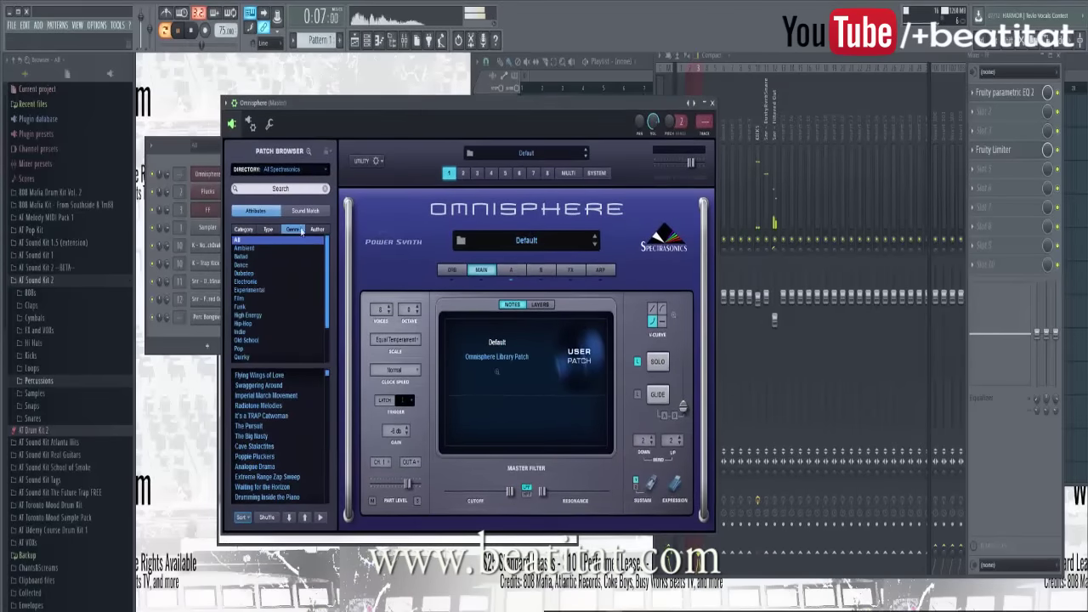
pyautogui.click(241, 256)
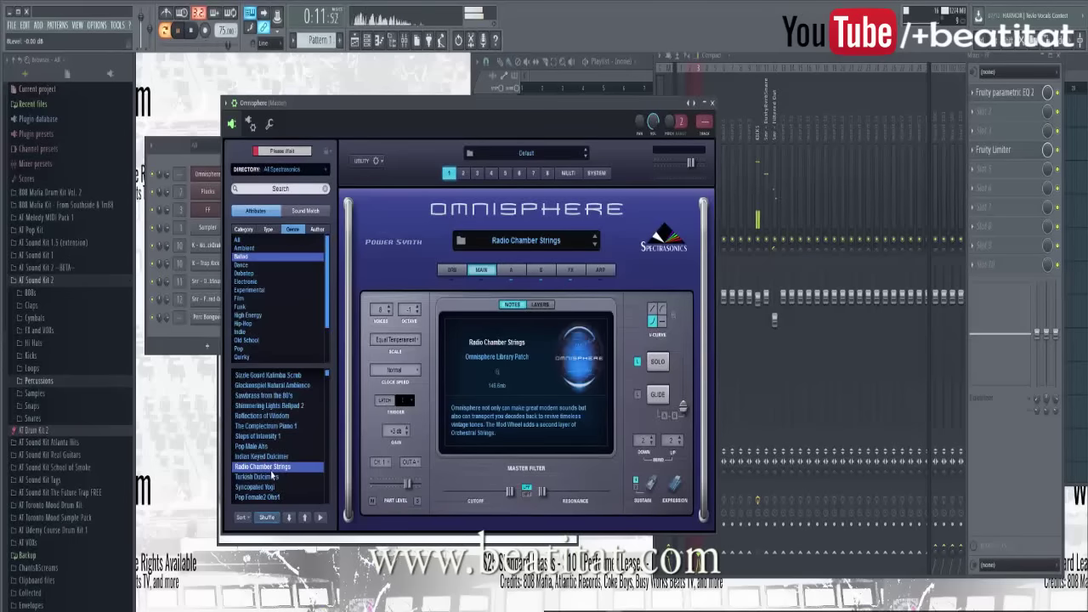
# Step: Open the new Omnisphere channel's piano roll and add a one-bar F5 note in bar 1
pyautogui.click(205, 156)
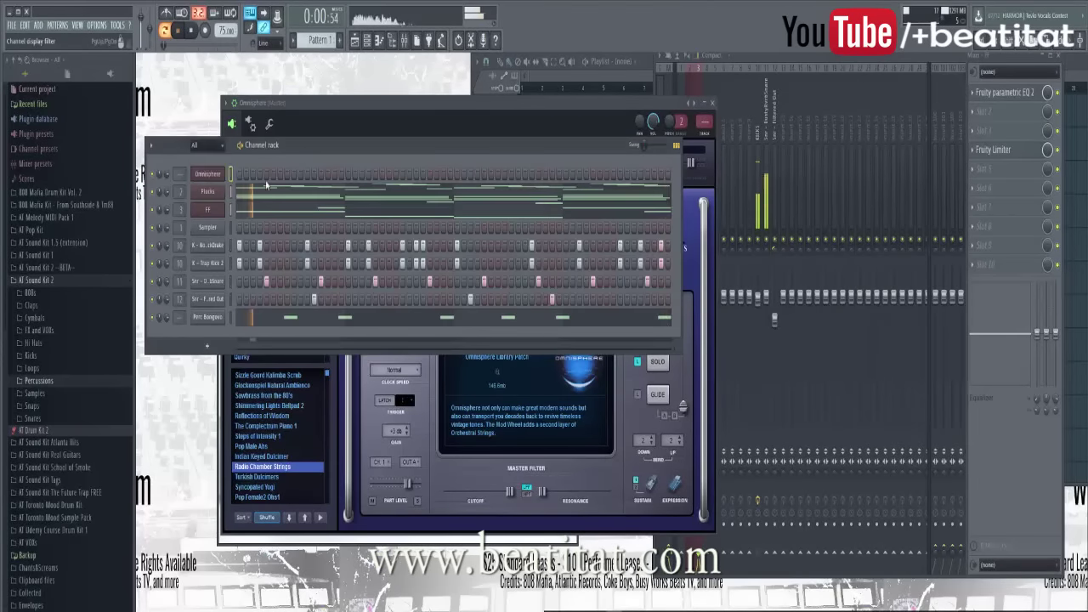
pyautogui.rightClick(228, 174)
pyautogui.click(255, 180)
pyautogui.click(223, 195)
pyautogui.moveTo(226, 197); pyautogui.dragTo(459, 221)
pyautogui.scroll(-2, 373, 391)
pyautogui.scroll(-1, 373, 391)
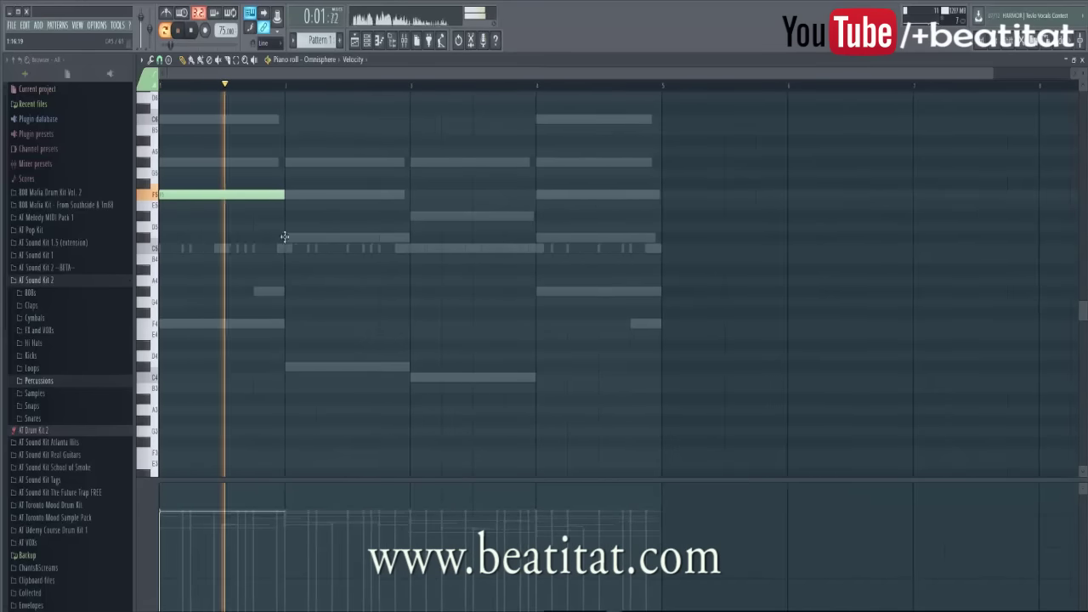
# Step: Add a one-bar C#5 note in bar 2 and a one-bar D#5 note in bar 3
pyautogui.click(303, 237)
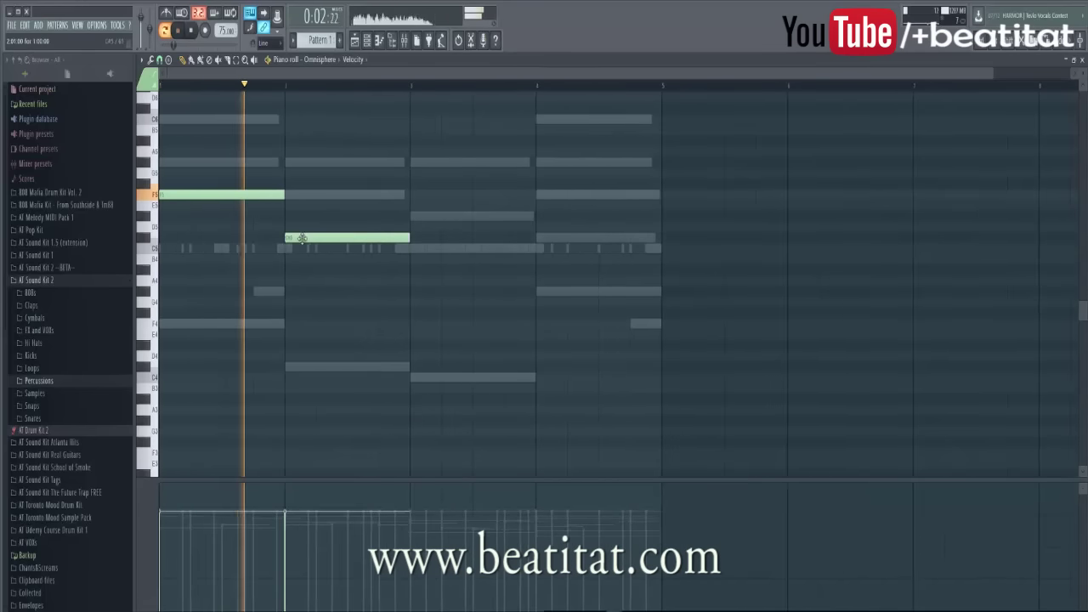
pyautogui.click(412, 216)
pyautogui.scroll(-1, 425, 255)
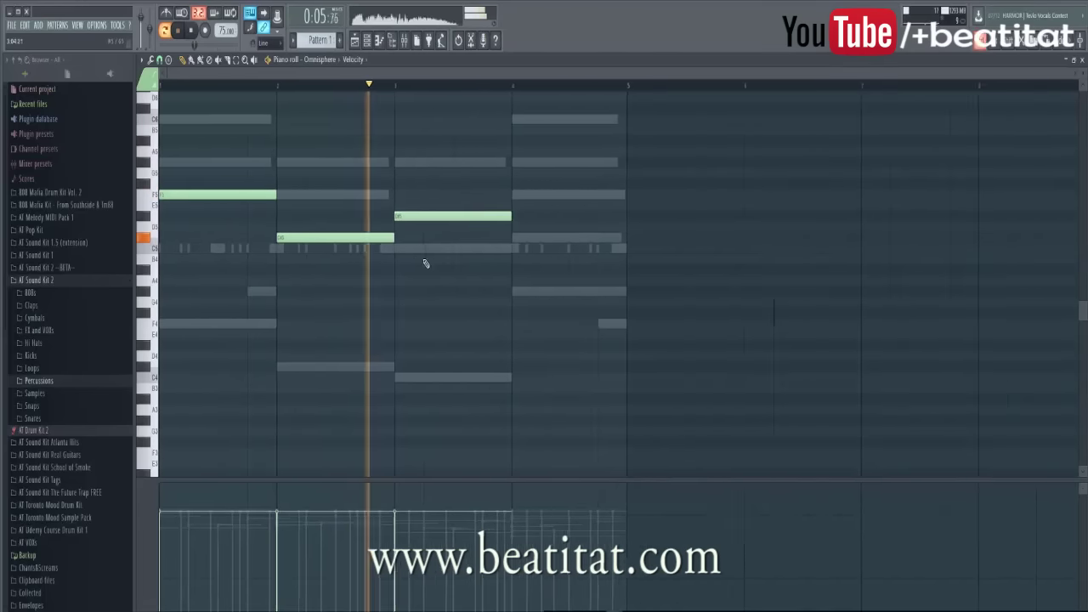
# Step: Try a C#5 note in bar 4, replace it with a one-bar G#4 note, and play the pattern
pyautogui.click(505, 237)
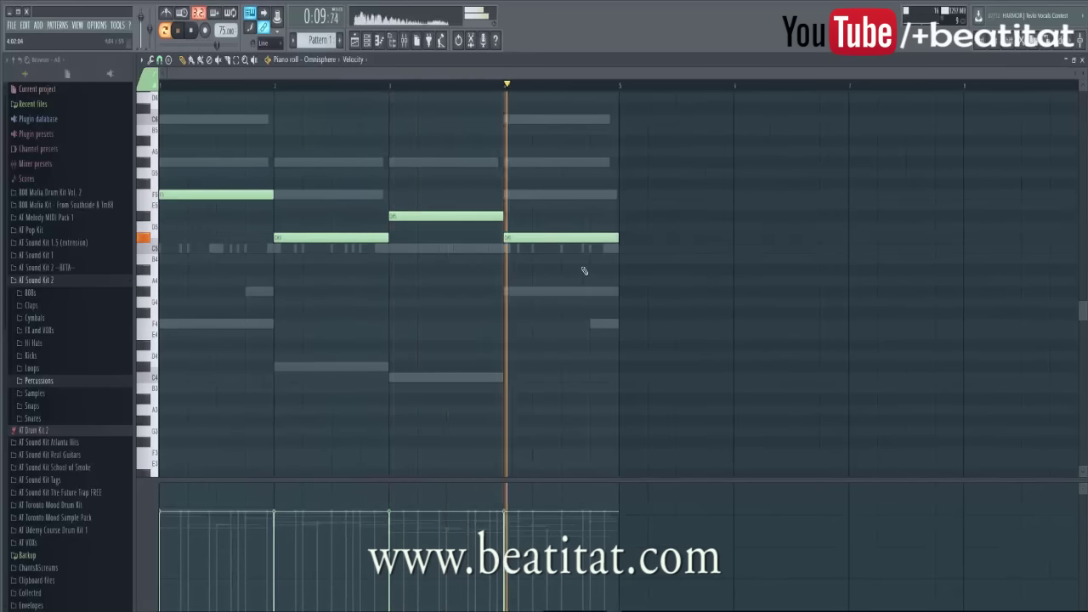
pyautogui.rightClick(615, 239)
pyautogui.press('space')
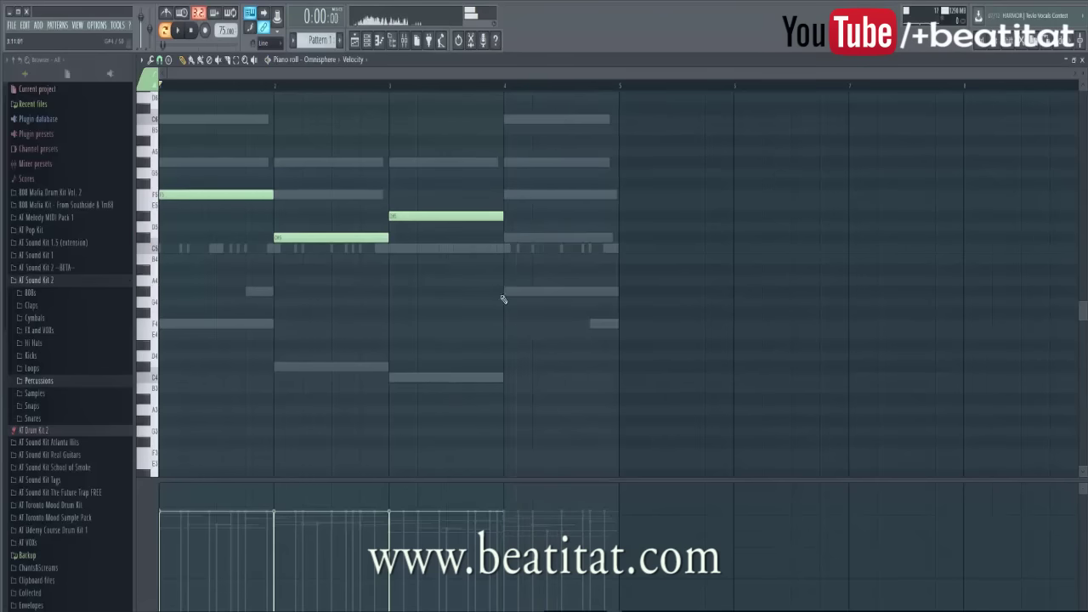
pyautogui.click(504, 291)
pyautogui.press('space')
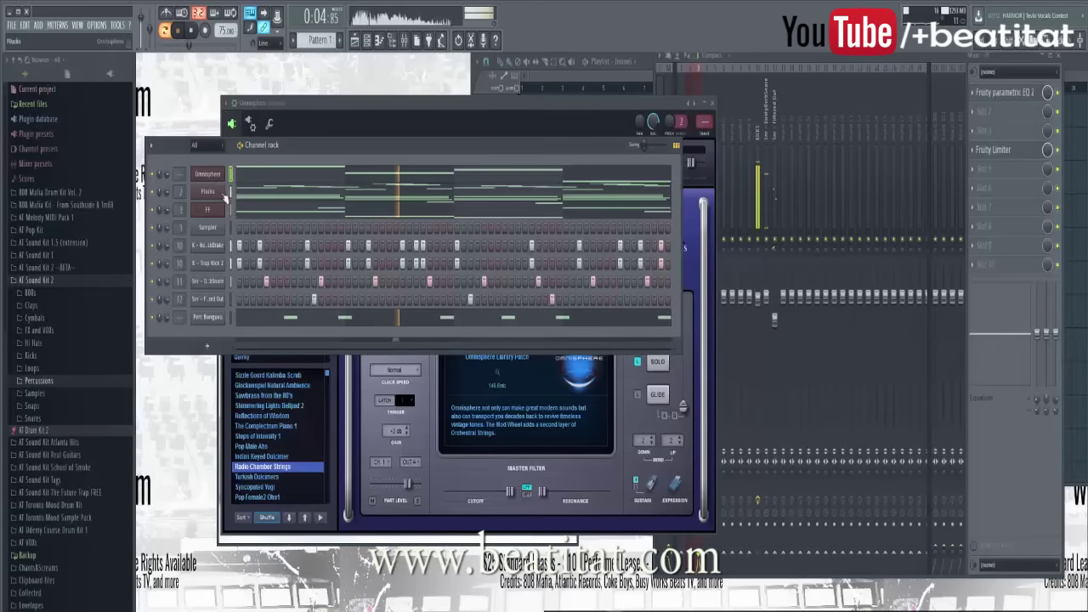
# Step: Audition the Pop Female2 Ohs1 patch and switch the new Omnisphere channel to Indian Keyed Dulcimer
pyautogui.click(280, 495)
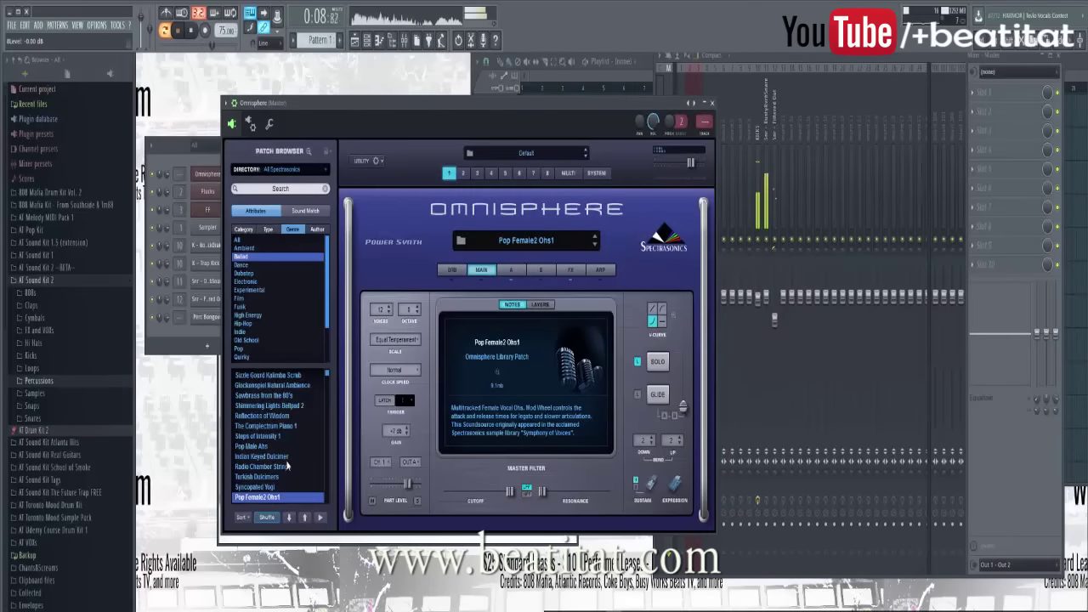
pyautogui.click(272, 456)
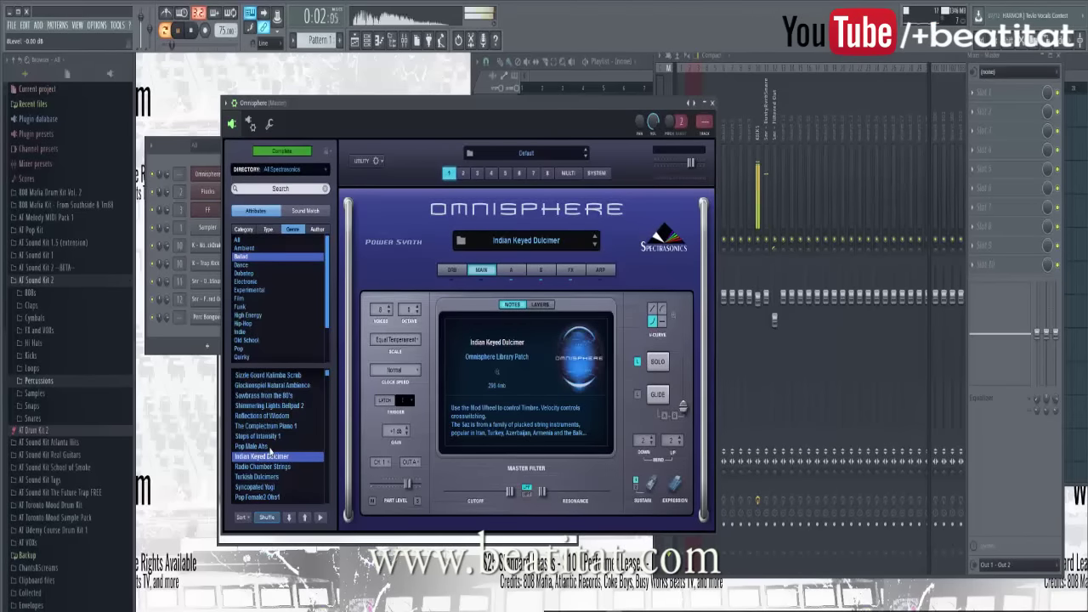
pyautogui.press('F7')
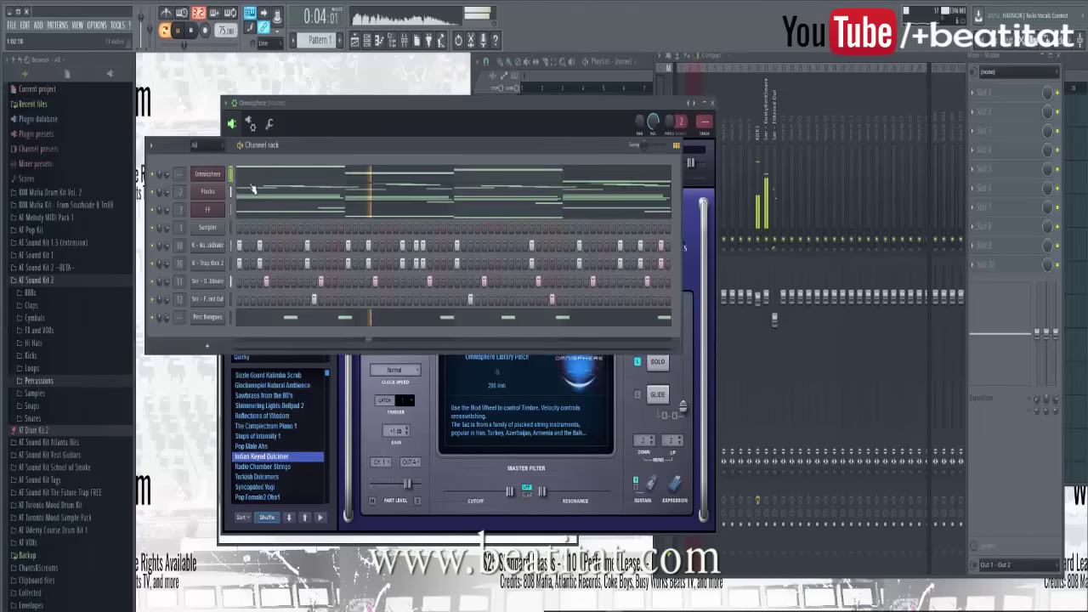
# Step: Shorten the F5 note in bar 1, add a short G#5 note right after it, and play the pattern
pyautogui.scroll(-3, 296, 237)
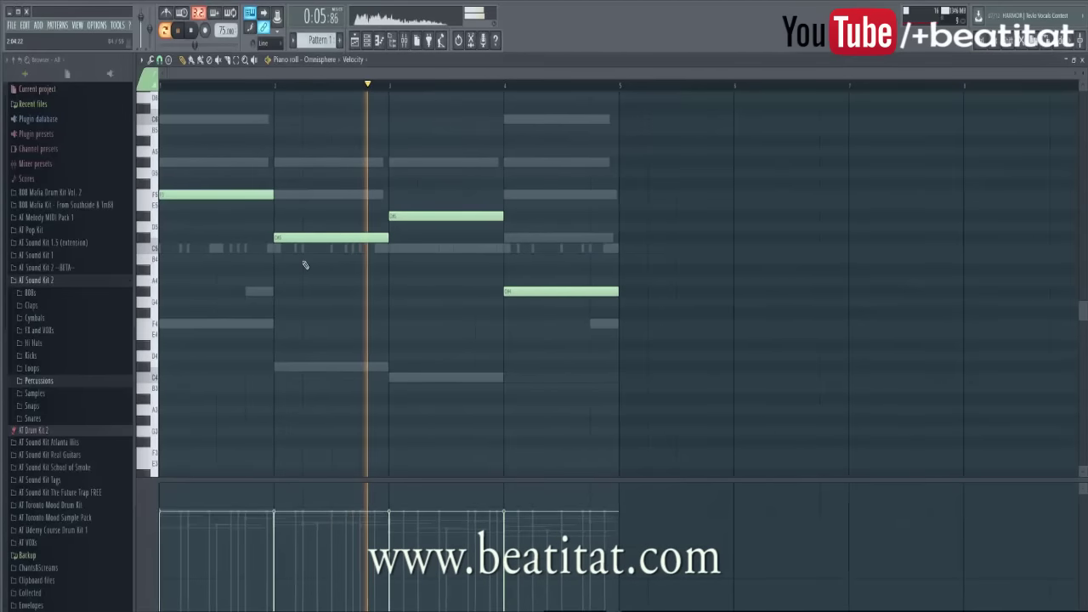
pyautogui.press('space')
pyautogui.press('space')
pyautogui.moveTo(273, 194); pyautogui.dragTo(179, 165)
pyautogui.press('space')
pyautogui.click(185, 162)
pyautogui.press('space')
pyautogui.press('space')
pyautogui.press('space')
pyautogui.press('space')
pyautogui.press('space')
pyautogui.press('space')
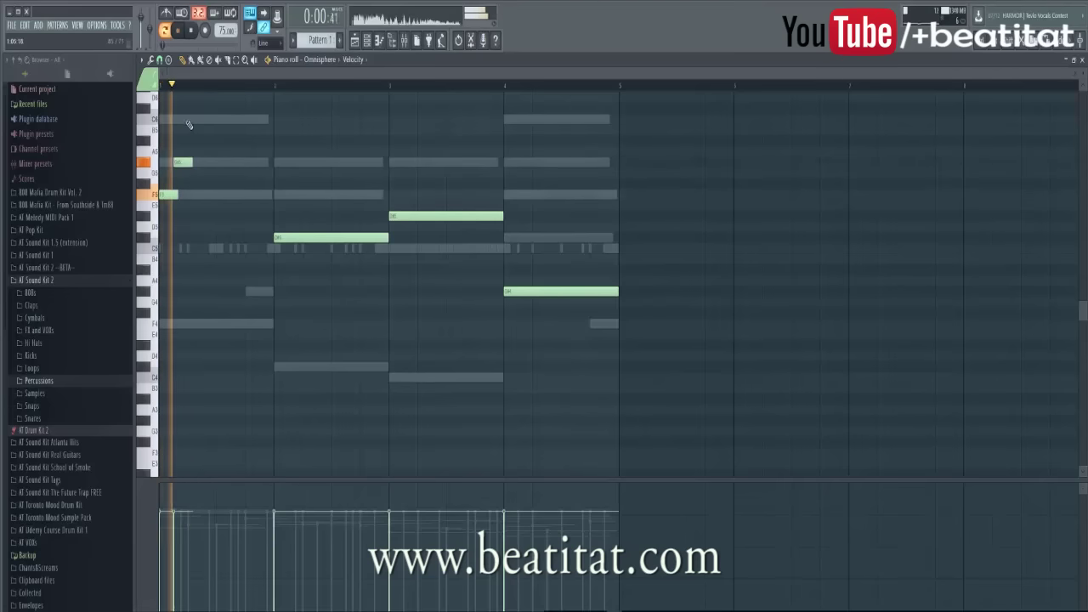
# Step: Replace the short G#5 note in bar 1 with a short C6 note and add a short G#5 nearer the bar's end
pyautogui.press('space')
pyautogui.moveTo(174, 163); pyautogui.dragTo(180, 120)
pyautogui.press('space')
pyautogui.press('space')
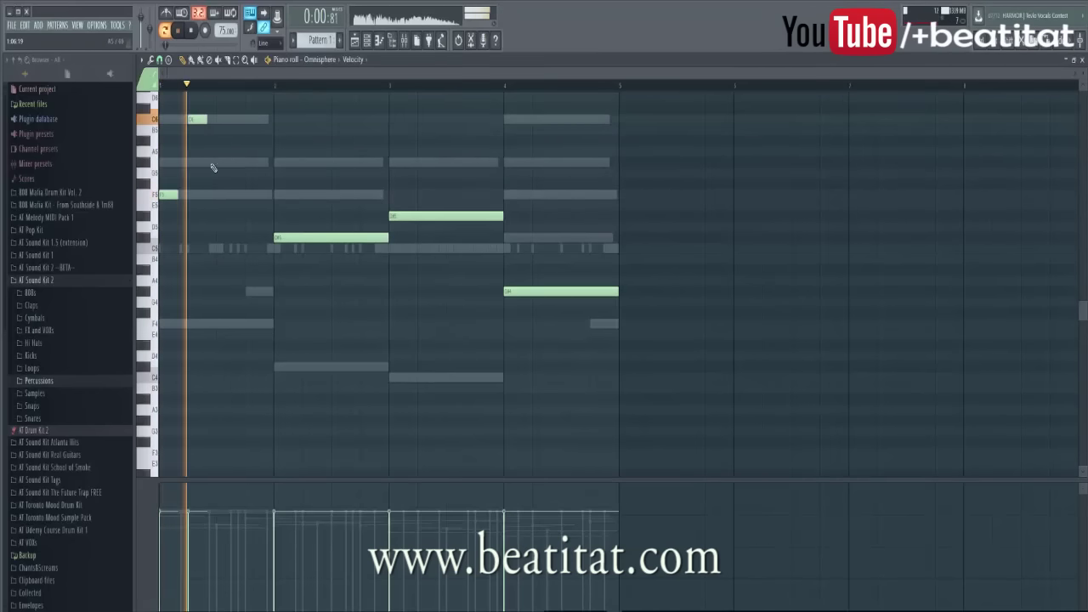
pyautogui.moveTo(213, 162); pyautogui.dragTo(233, 162)
pyautogui.press('space')
# Step: Replace the long C#5 note in bar 2 with a short one at the bar's start and add short G#5 and F5 notes near its end
pyautogui.rightClick(283, 237)
pyautogui.press('space')
pyautogui.click(281, 238)
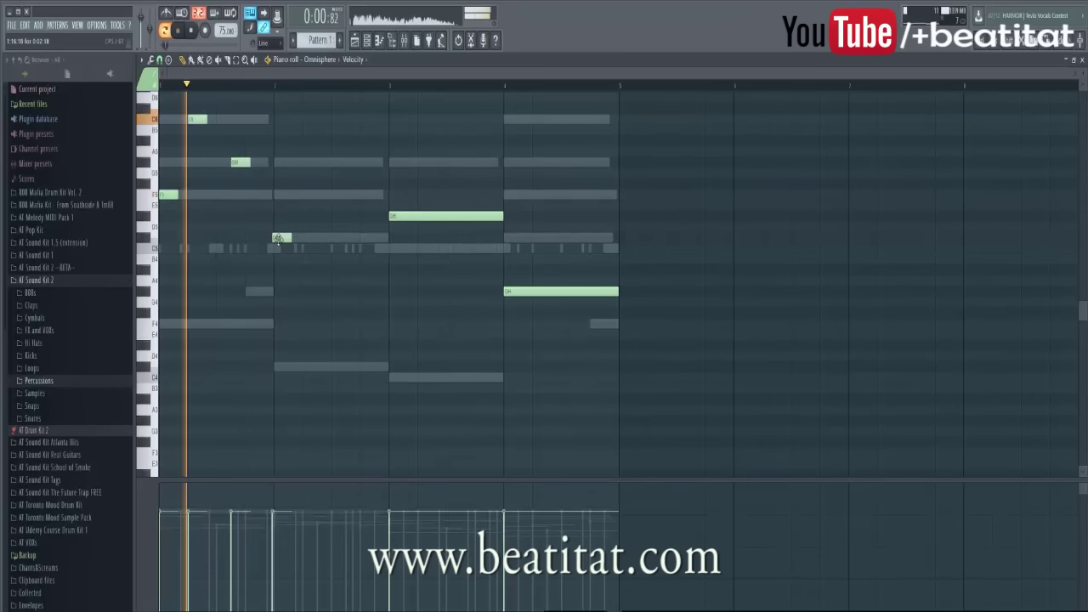
pyautogui.moveTo(278, 248); pyautogui.dragTo(277, 248)
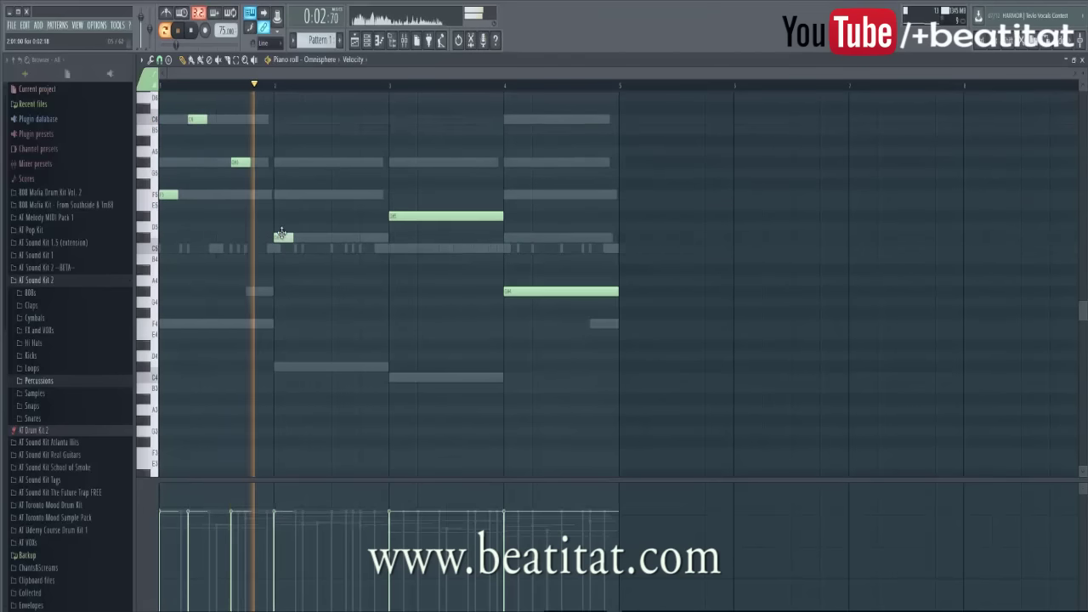
pyautogui.click(349, 163)
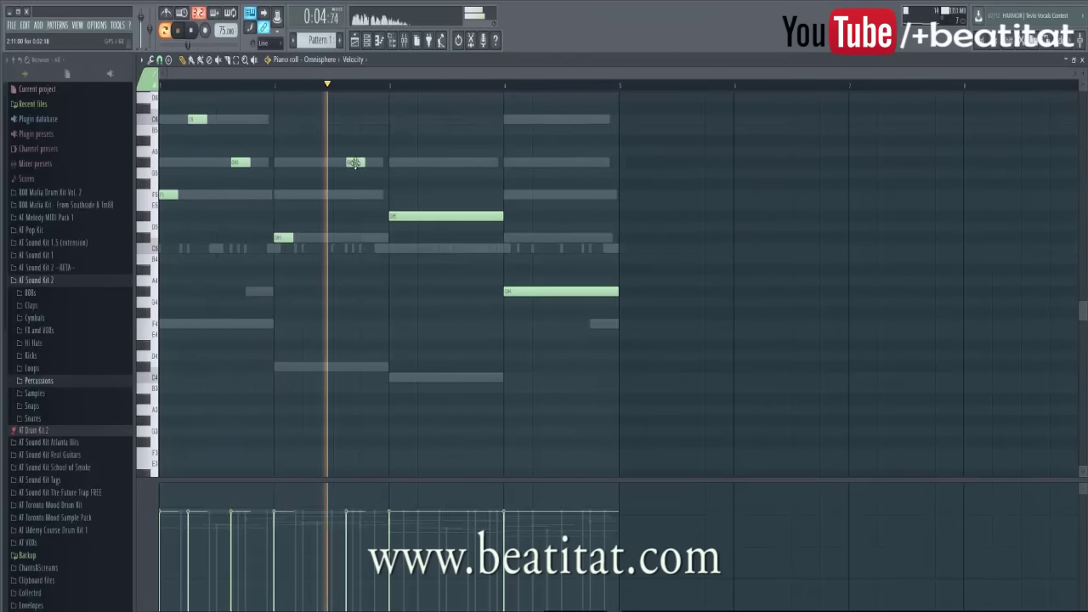
pyautogui.press('space')
pyautogui.click(383, 194)
pyautogui.press('space')
# Step: Replace the long D#5 note in bar 3 with a short one and add short D#5 and G#5 notes late in the bar
pyautogui.rightClick(399, 215)
pyautogui.click(393, 215)
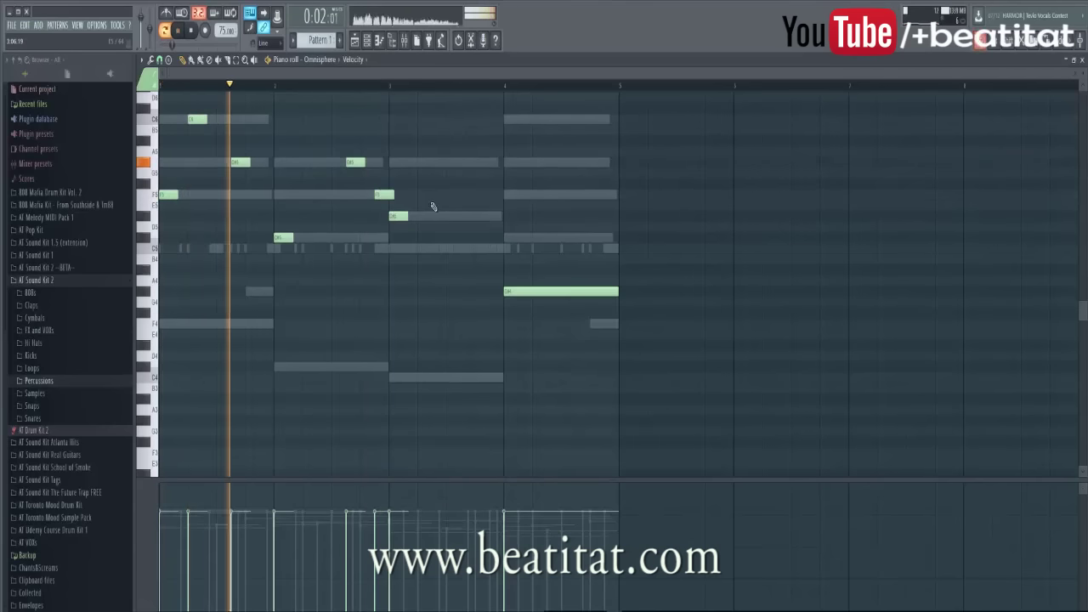
pyautogui.click(478, 162)
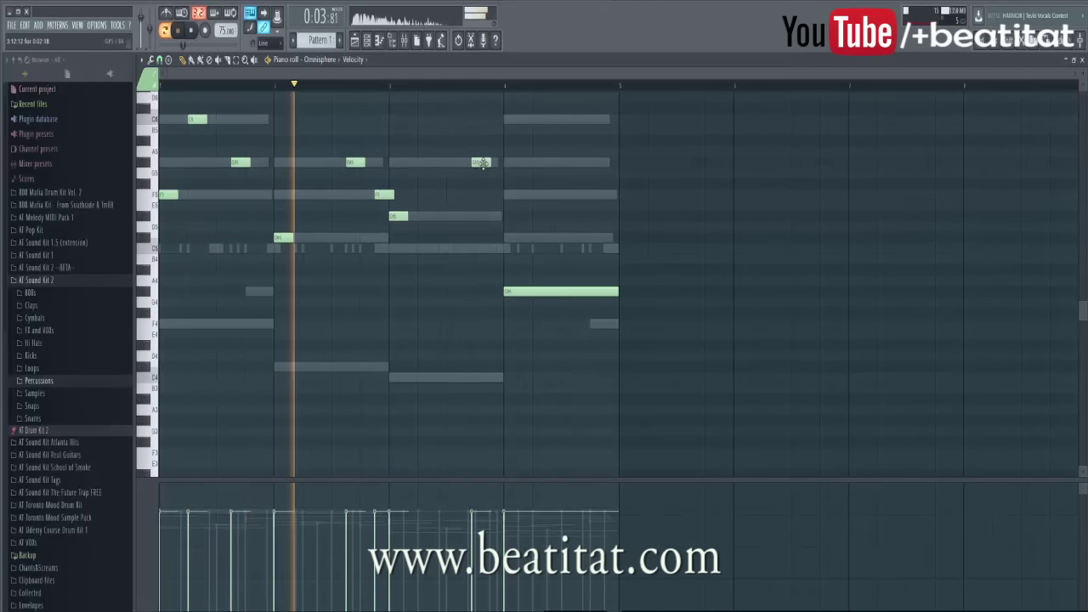
pyautogui.click(459, 216)
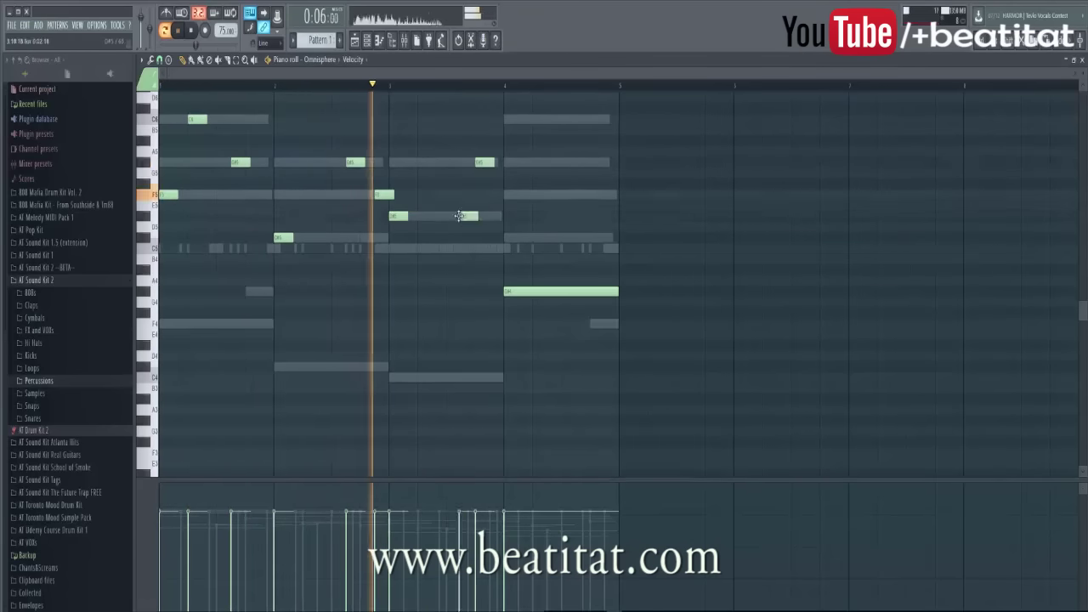
# Step: Replace the long G#4 note in bar 4 with a short C#5 and add short G#4 and F4 notes in the bar's second half
pyautogui.rightClick(516, 292)
pyautogui.click(513, 237)
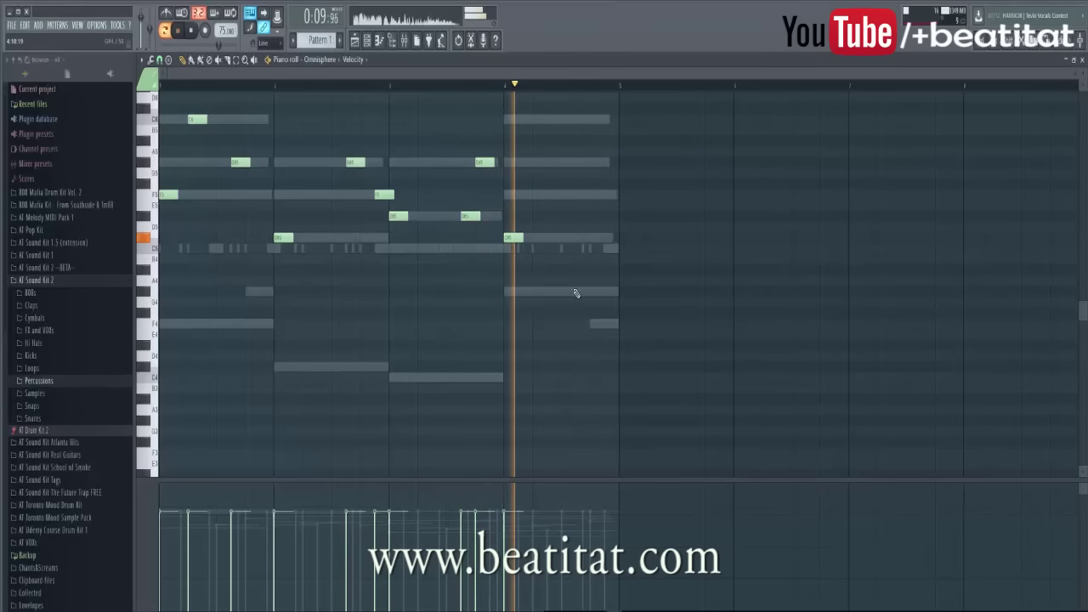
pyautogui.click(565, 291)
pyautogui.click(594, 323)
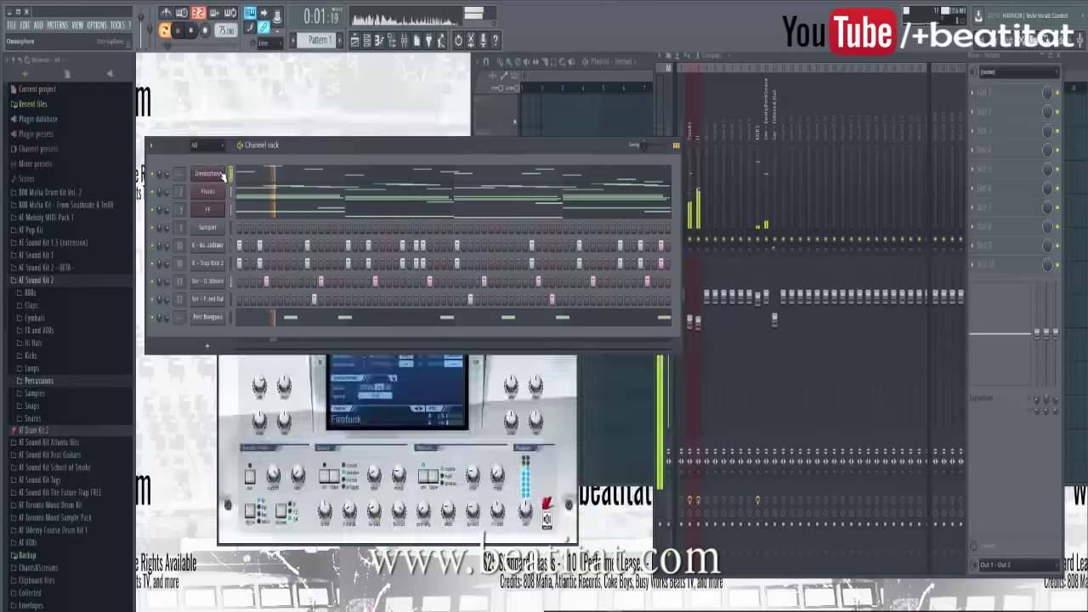
# Step: Audition the Shimmering Lights Bellpad 2, Humble Synthstring and Hohner Guitaret Muted patches on the new Omnisphere channel
pyautogui.click(223, 175)
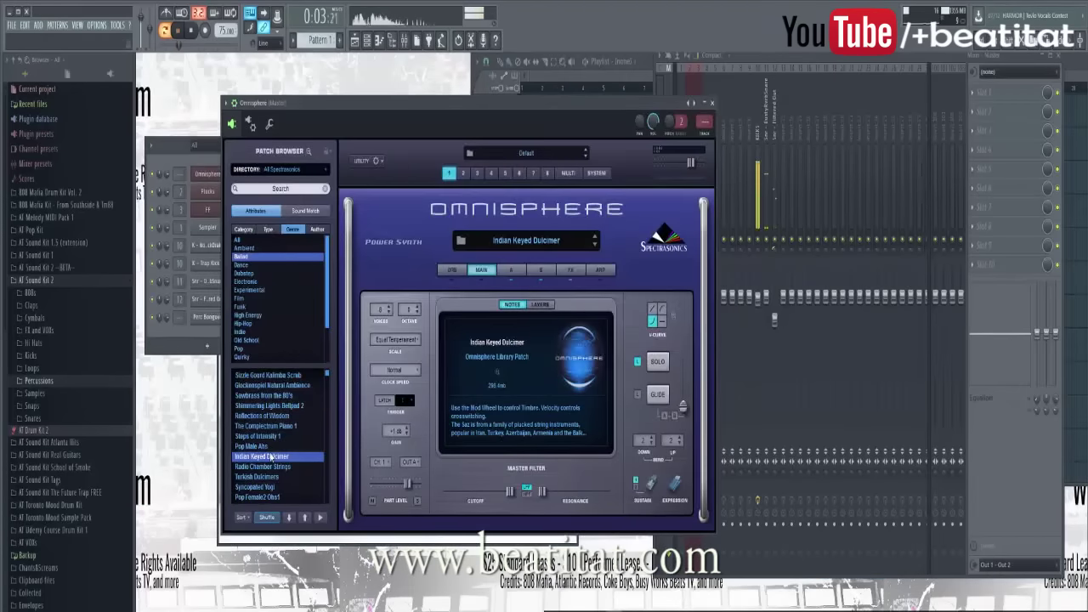
pyautogui.click(247, 406)
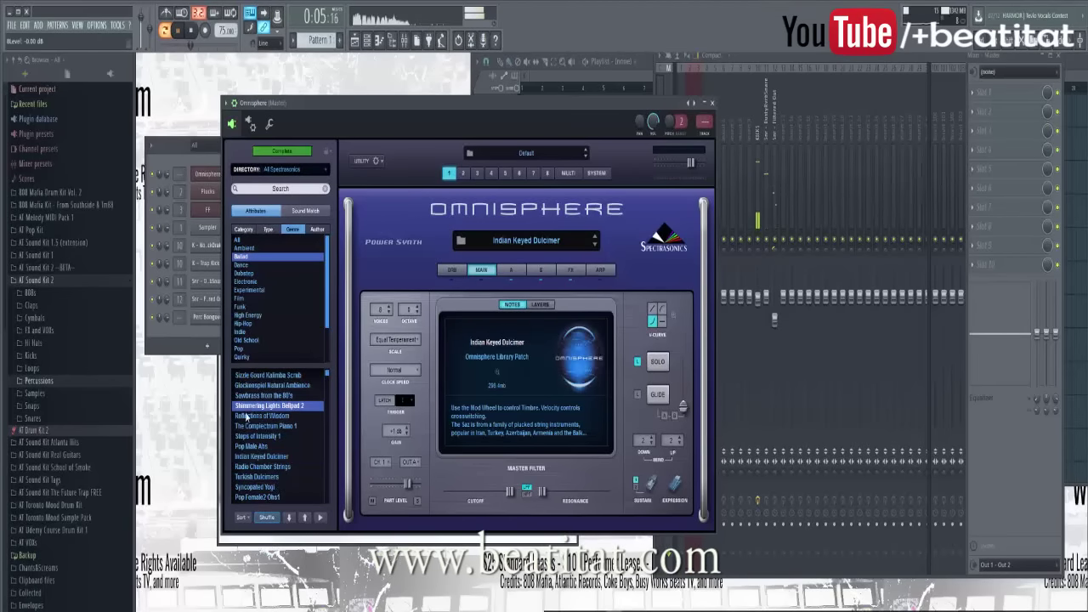
pyautogui.scroll(-1, 289, 436)
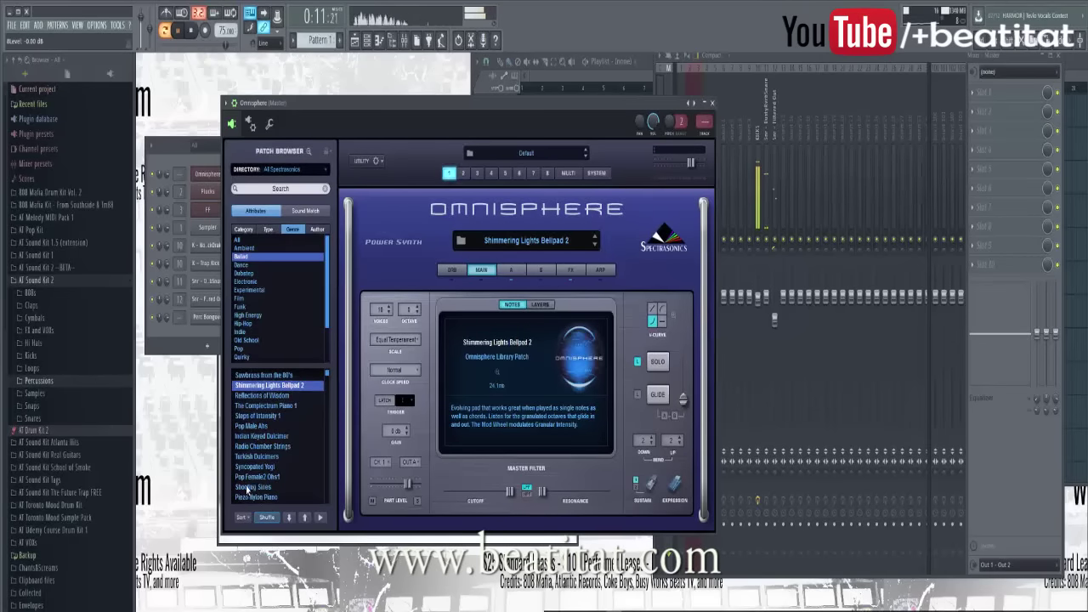
pyautogui.scroll(-2, 250, 481)
pyautogui.click(267, 467)
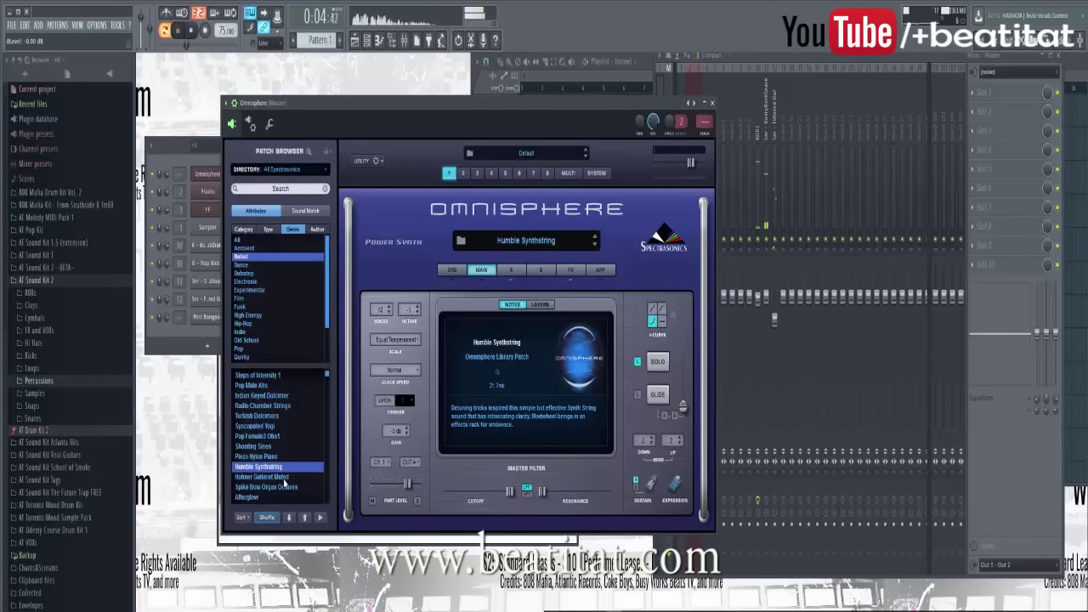
pyautogui.click(284, 479)
pyautogui.scroll(-3, 285, 479)
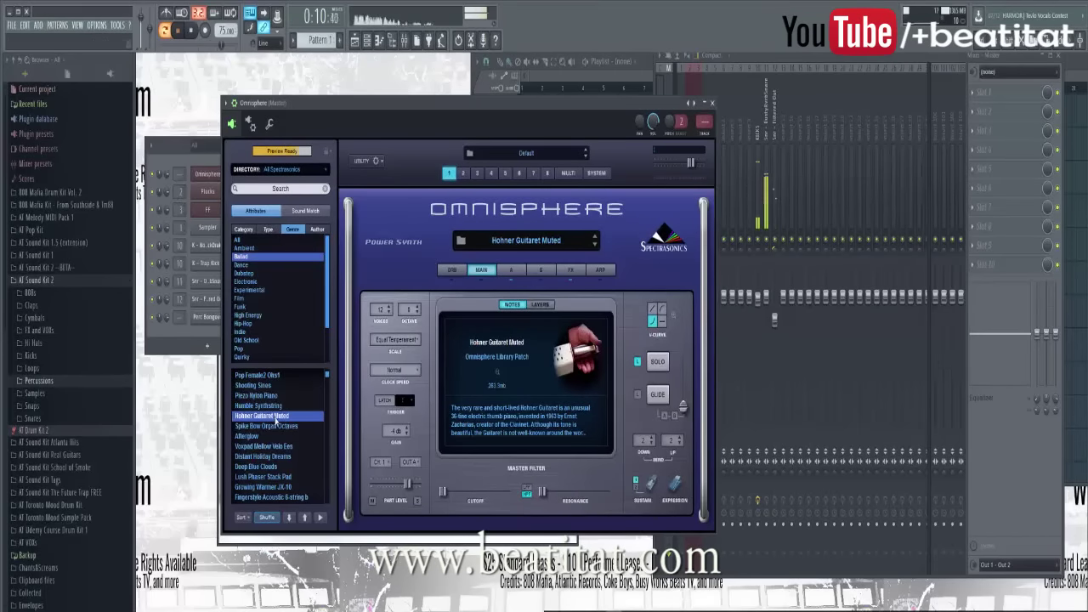
# Step: Audition Spike Bow Organ Octaves and Voxpad Mellow Velo Ees, and load the Lush Phaser Stack Pad patch
pyautogui.click(305, 426)
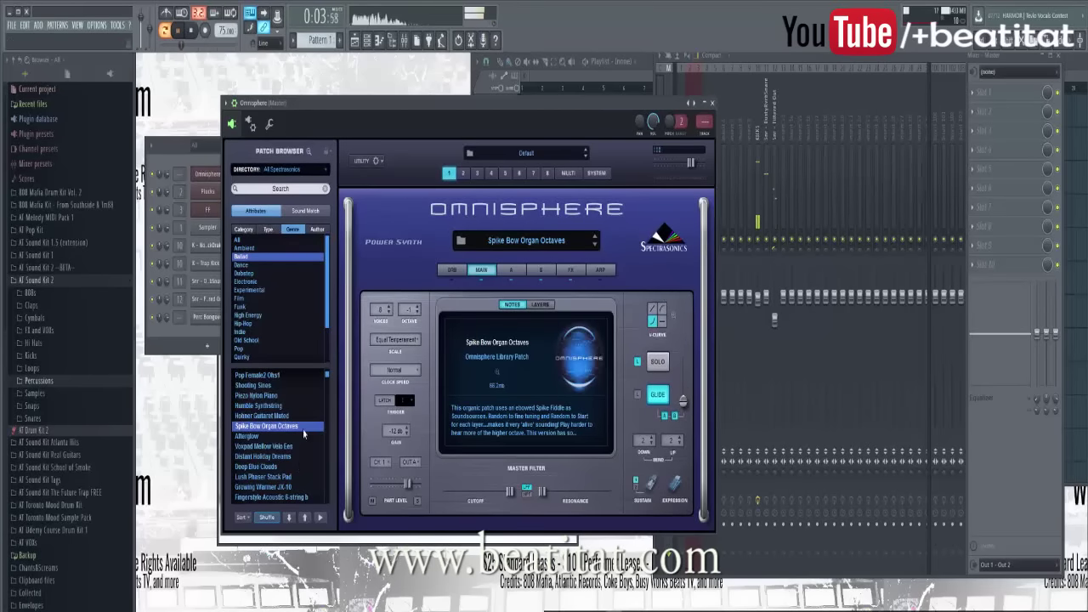
pyautogui.press('Down')
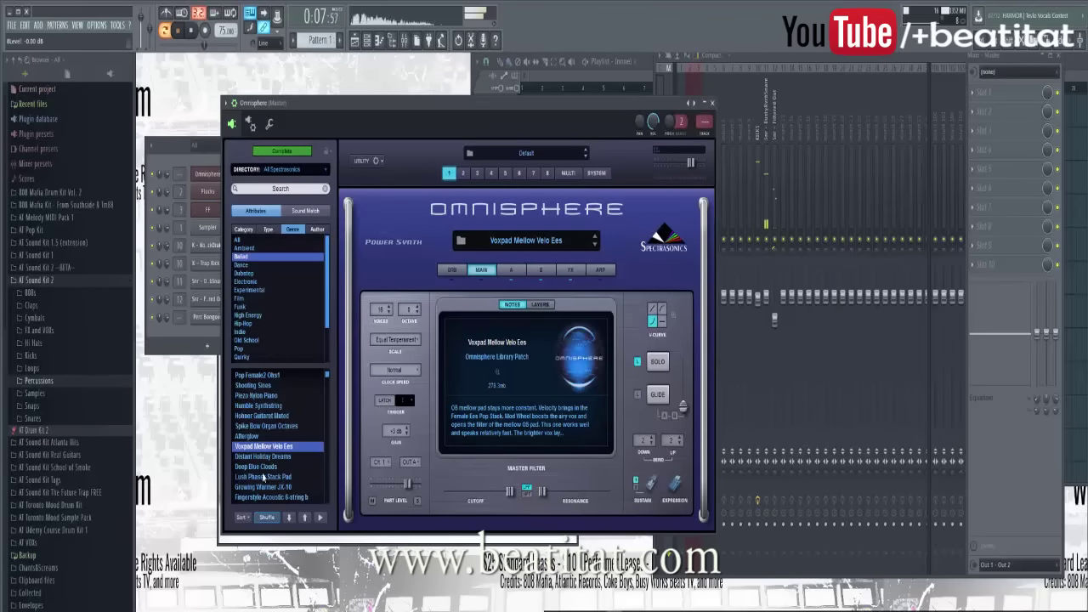
pyautogui.click(268, 477)
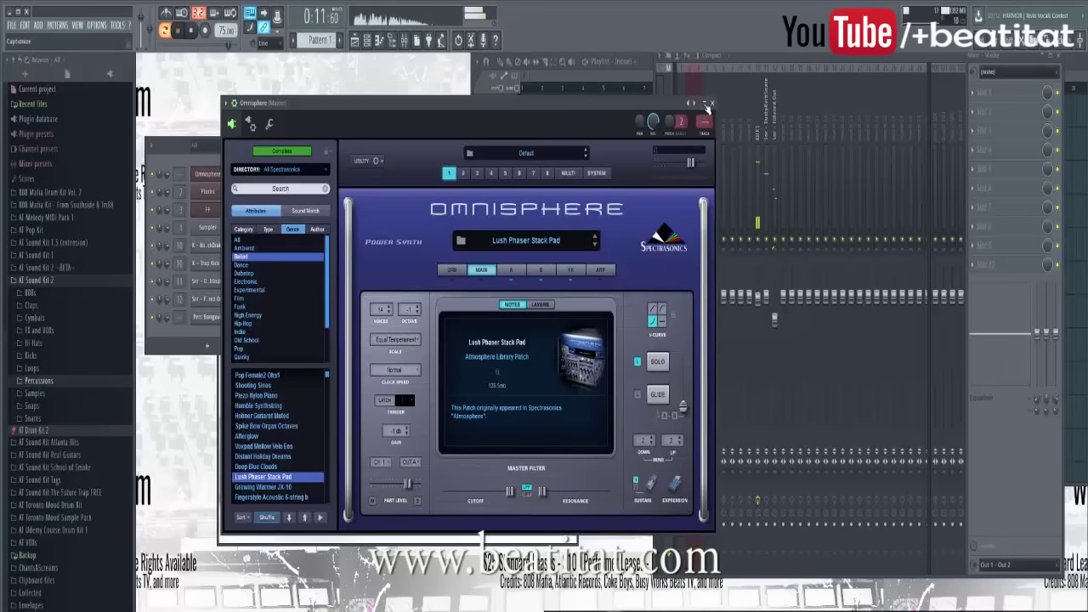
pyautogui.click(712, 103)
# Step: Rename the new Omnisphere channel as Pad and route it to mixer track 4
pyautogui.rightClick(223, 170)
pyautogui.click(222, 175)
pyautogui.write('Pad')
pyautogui.press('Return')
pyautogui.click(223, 173)
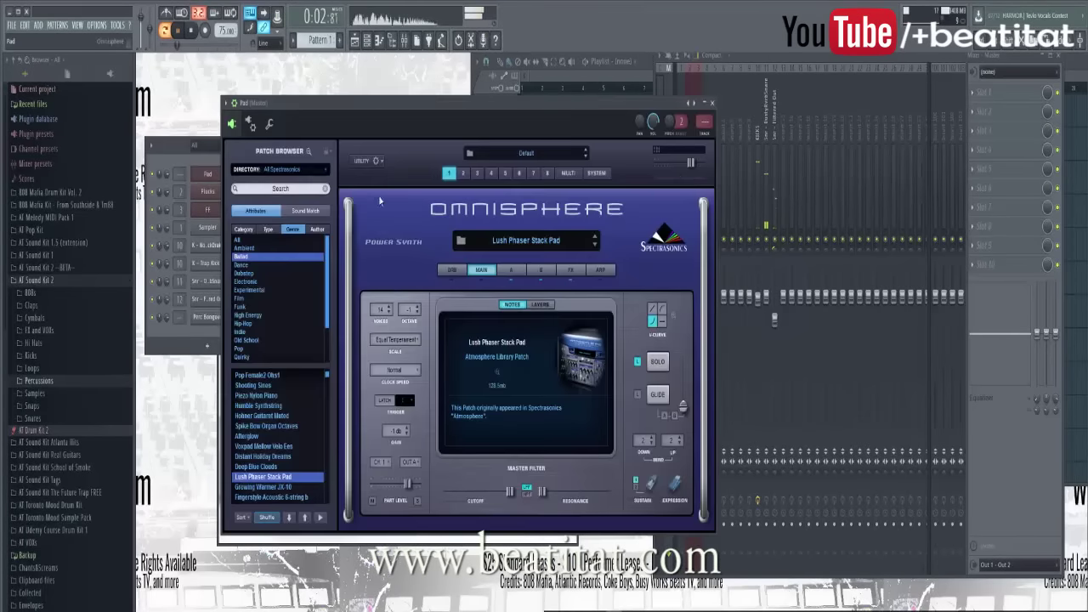
pyautogui.hotkey('ctrl', 'l')
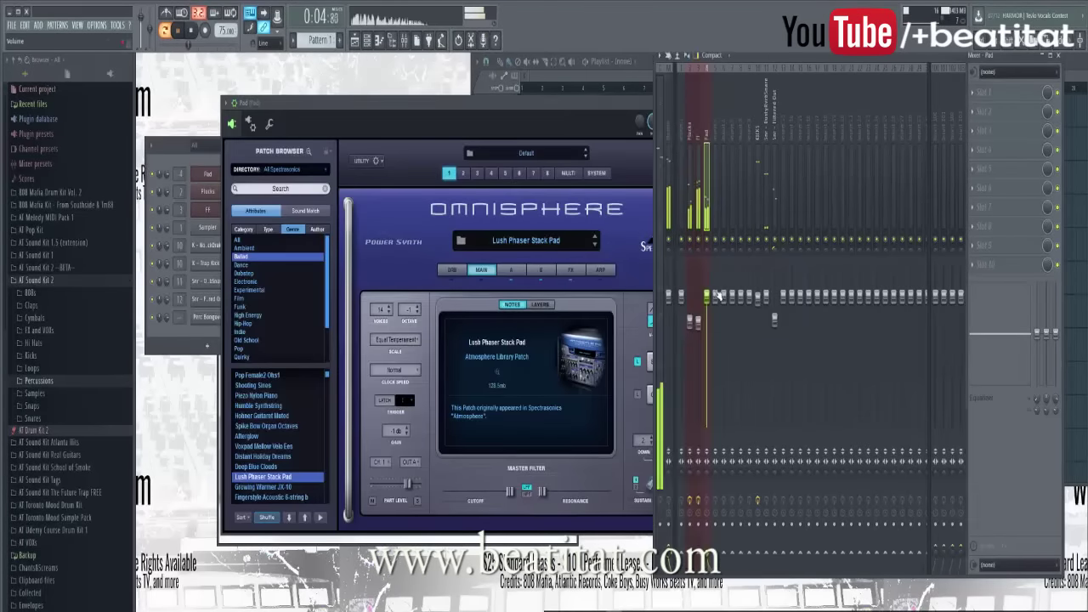
# Step: Lower the Pad track's volume and add Fruity Parametric EQ 2 in slot 1 with a high-pass band and a slight high-end cut
pyautogui.click(1062, 72)
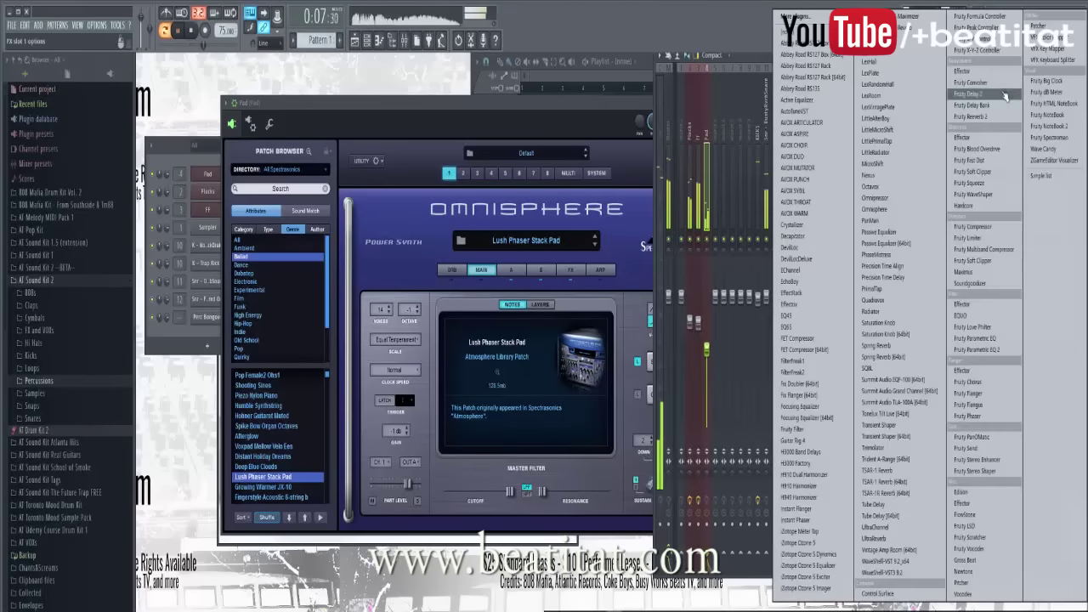
pyautogui.click(990, 350)
pyautogui.scroll(2, 201, 243)
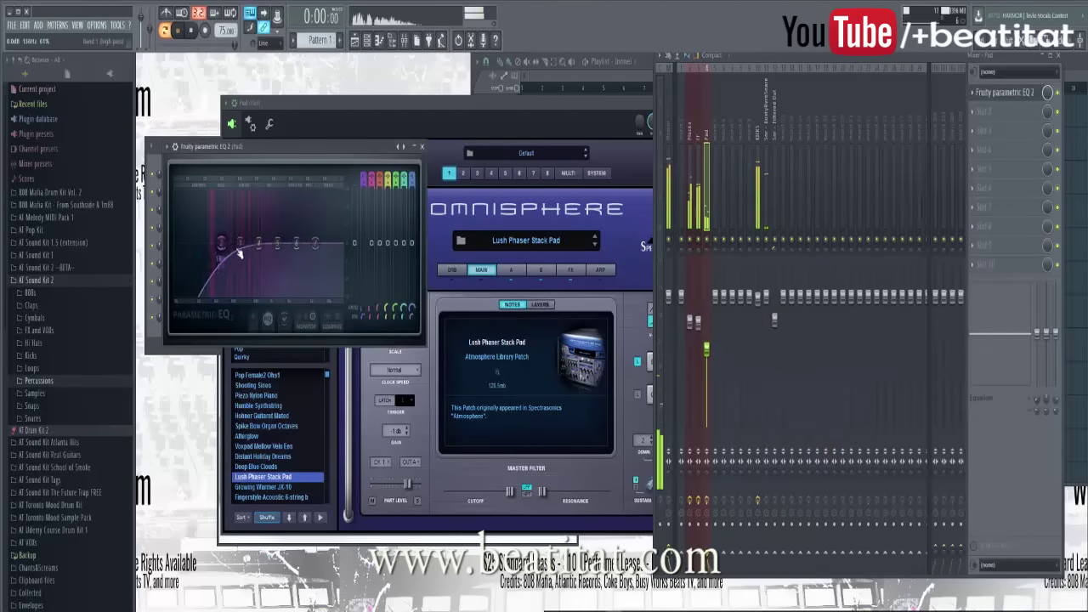
pyautogui.moveTo(249, 247); pyautogui.dragTo(311, 249)
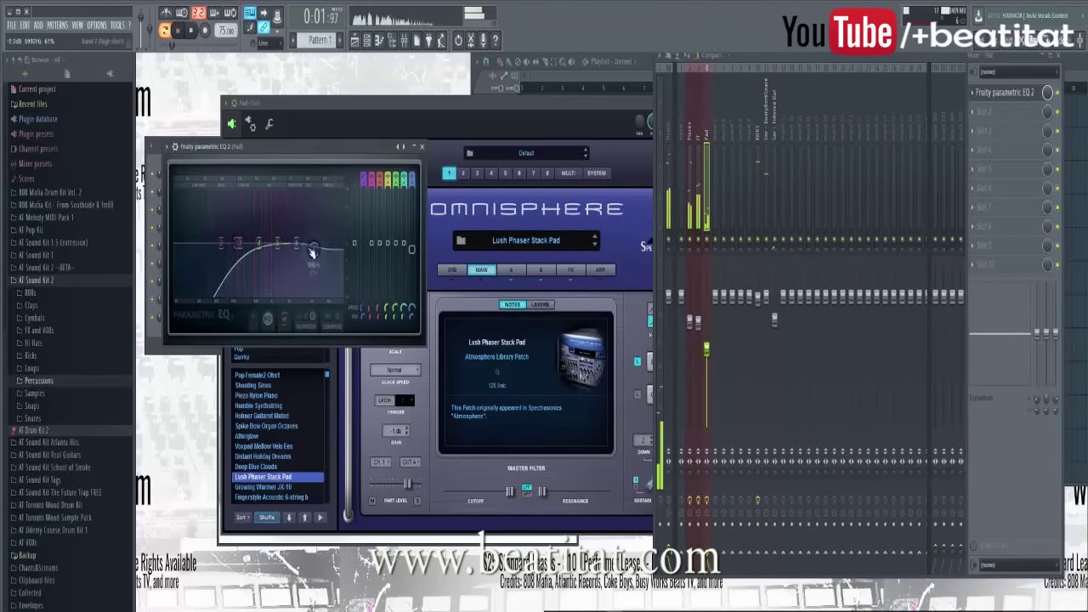
pyautogui.click(422, 146)
# Step: Add Fruity Stereo Enhancer to slot 3 of the Pad track, lower its volume slightly, and close the Omnisphere window
pyautogui.click(995, 136)
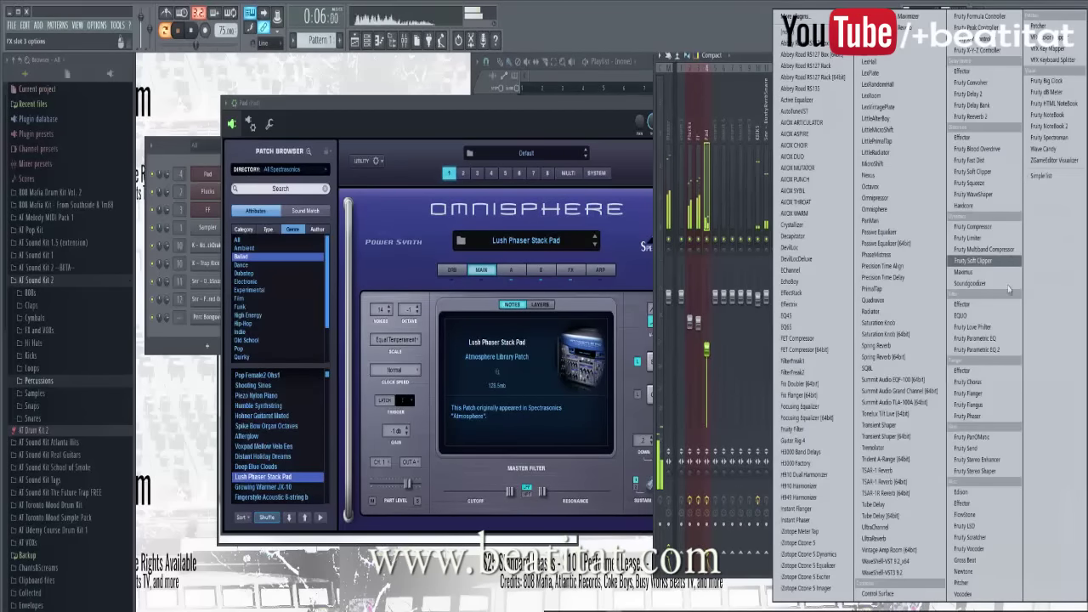
pyautogui.click(990, 460)
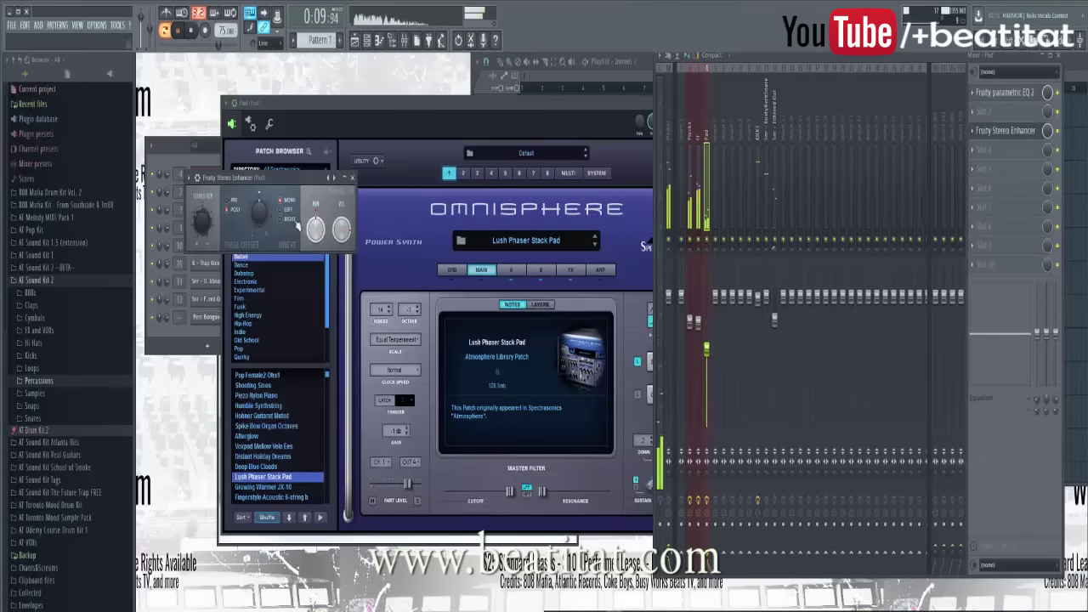
pyautogui.click(352, 178)
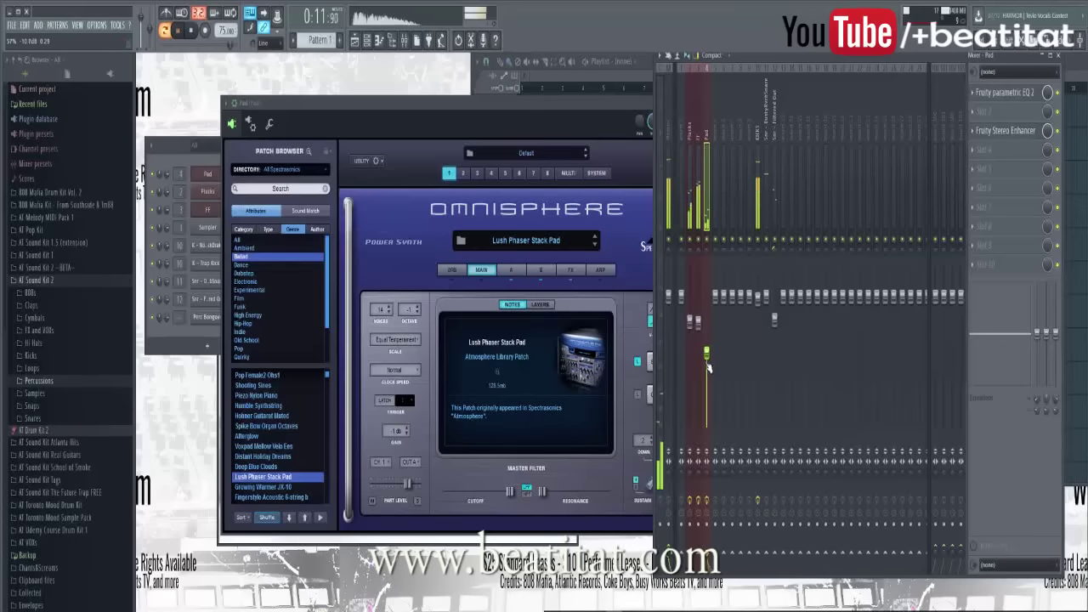
pyautogui.moveTo(633, 119); pyautogui.dragTo(598, 161)
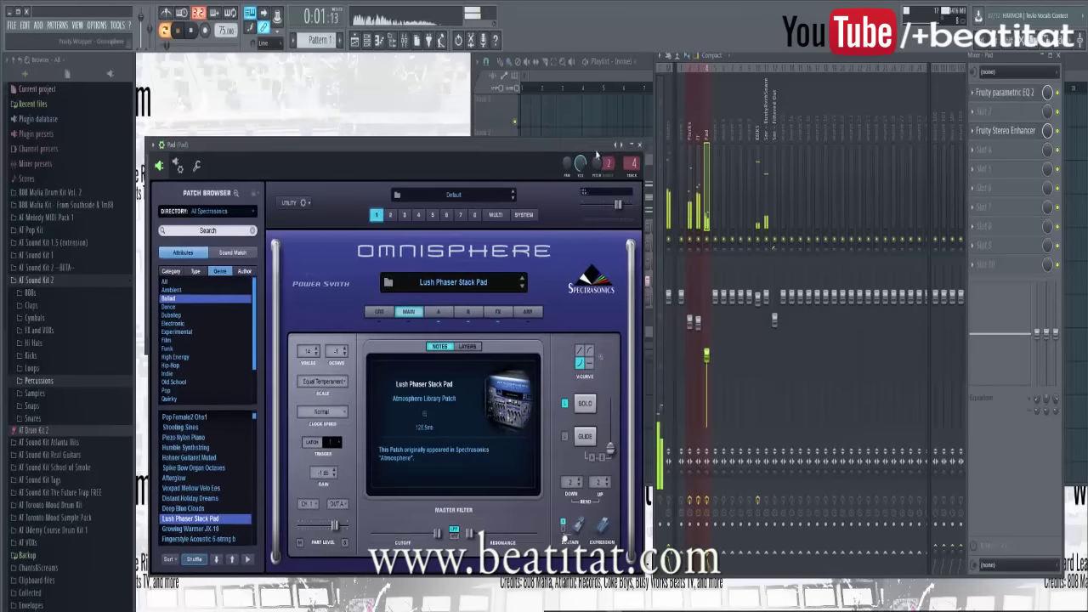
pyautogui.click(638, 148)
# Step: Route the Perc Bongos channel to mixer track 9 and rename the current pattern as BONGOS
pyautogui.moveTo(331, 136); pyautogui.dragTo(336, 109)
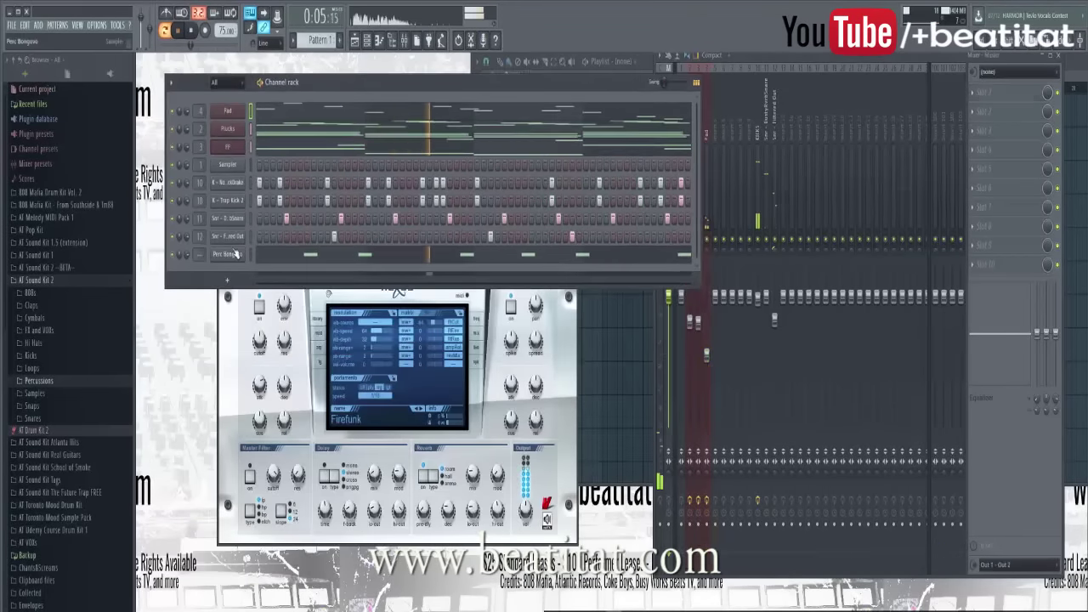
pyautogui.click(227, 253)
pyautogui.moveTo(423, 214); pyautogui.dragTo(435, 170)
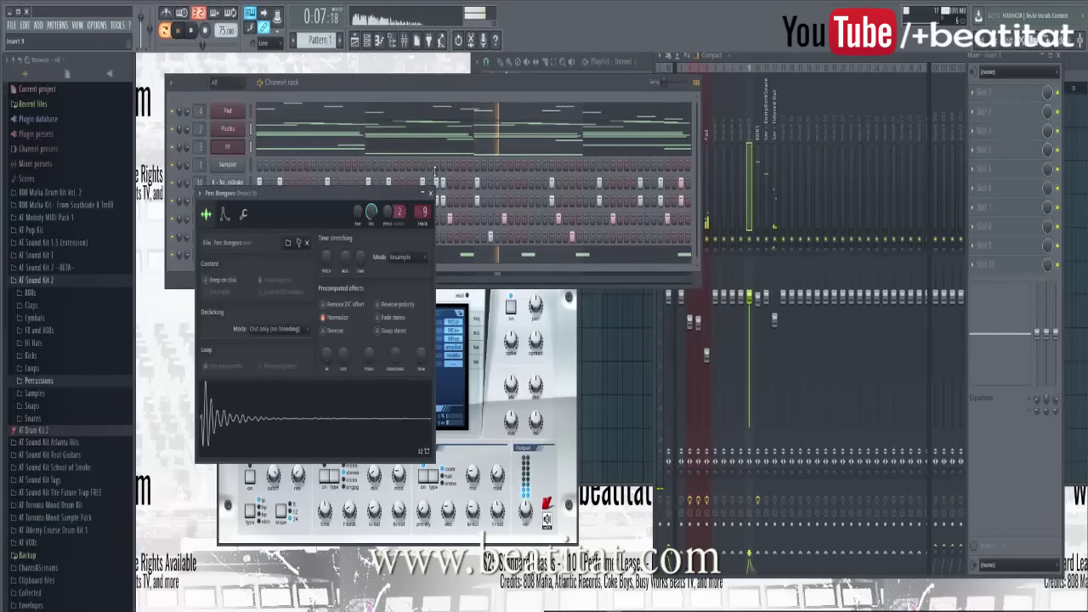
pyautogui.click(430, 193)
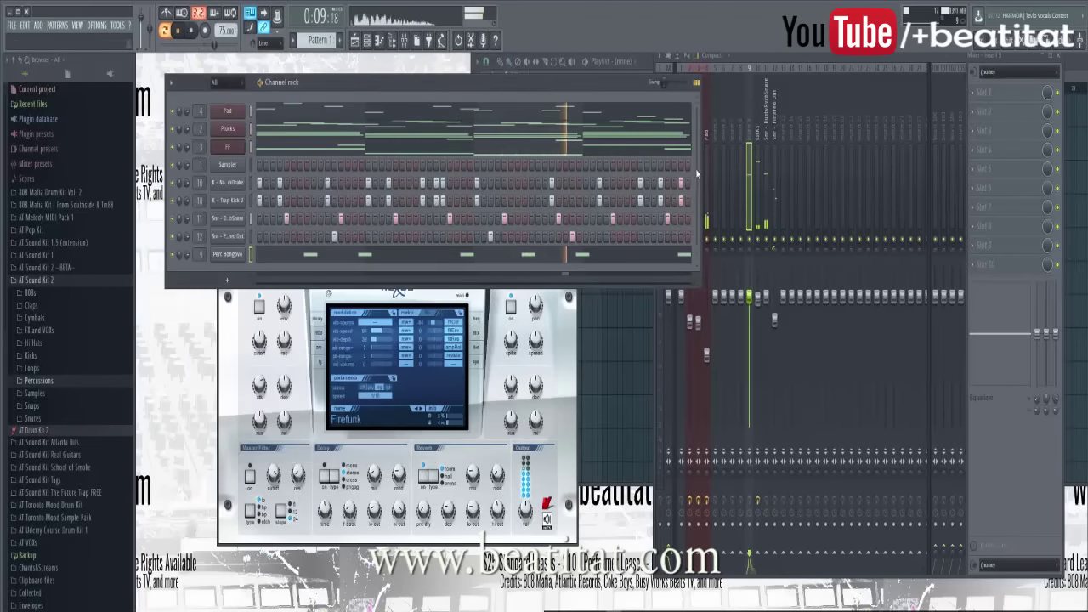
pyautogui.write('BONGOS')
pyautogui.press('Return')
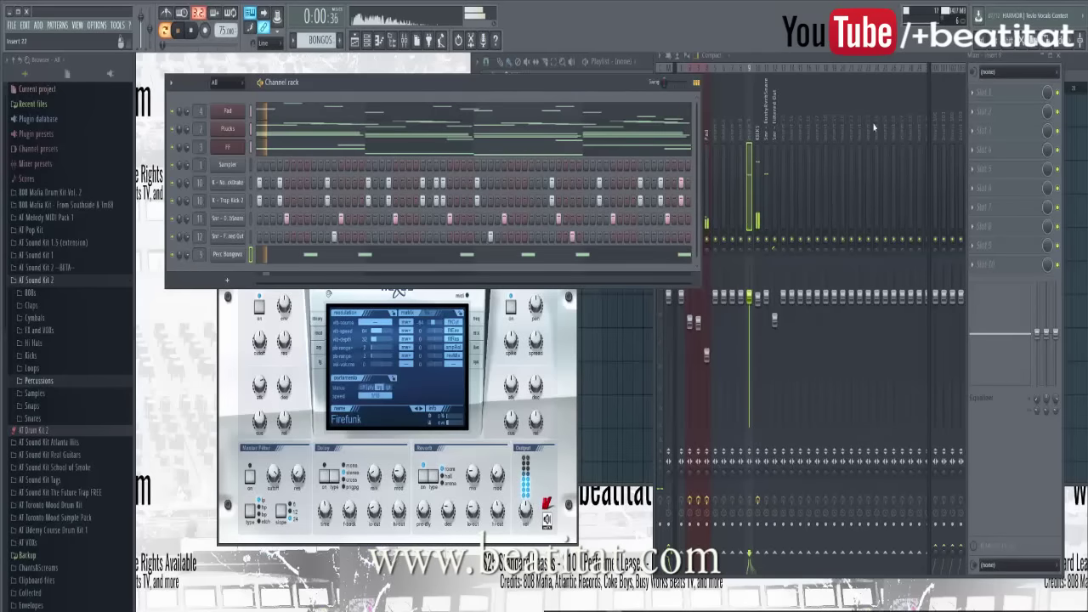
# Step: Add Fruity Parametric EQ 2 to slot 1 of the bongos track with a high-pass band and small adjustments to the other bands
pyautogui.click(991, 108)
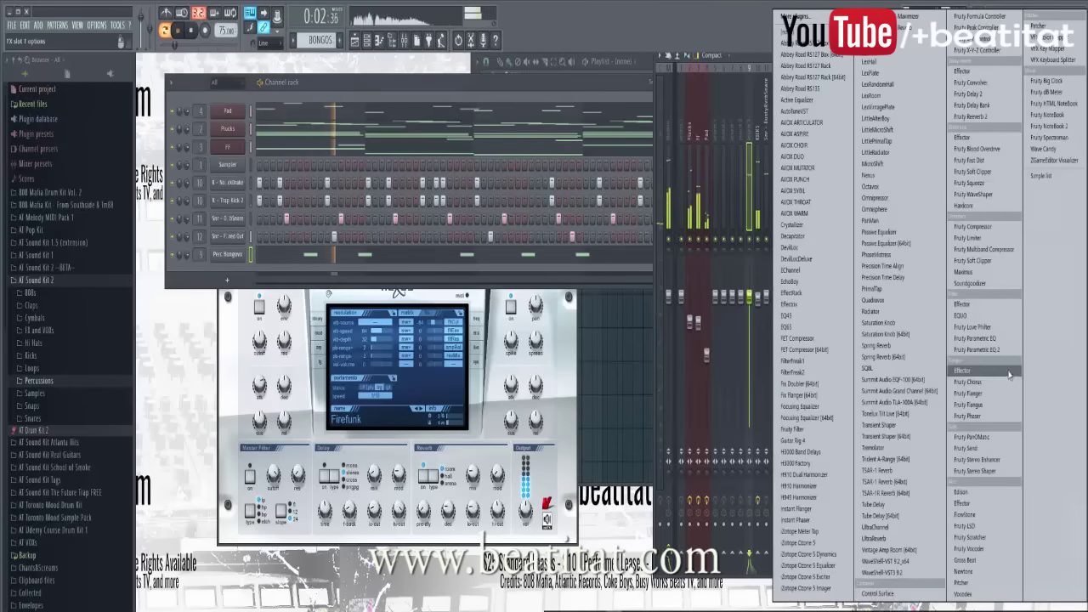
pyautogui.click(1005, 352)
pyautogui.click(385, 217)
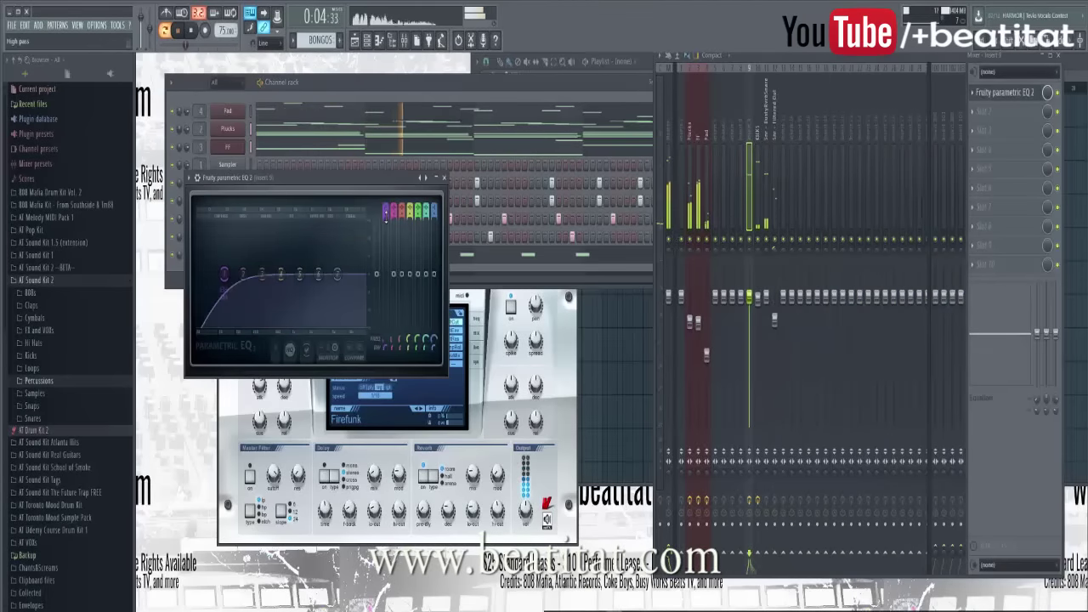
pyautogui.moveTo(224, 274); pyautogui.dragTo(267, 272)
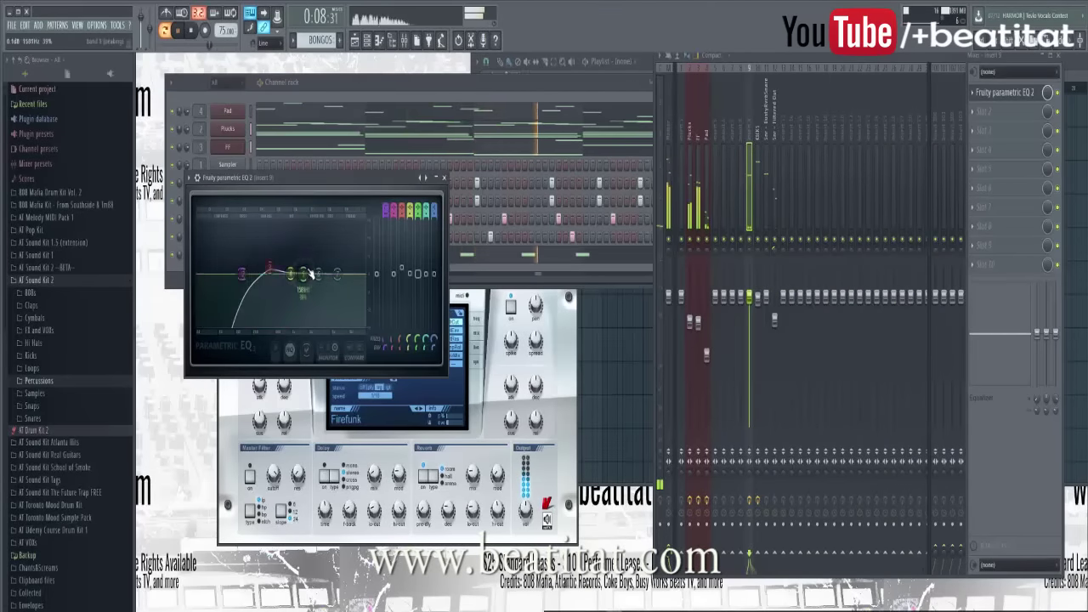
pyautogui.moveTo(323, 281); pyautogui.dragTo(363, 294)
pyautogui.click(443, 178)
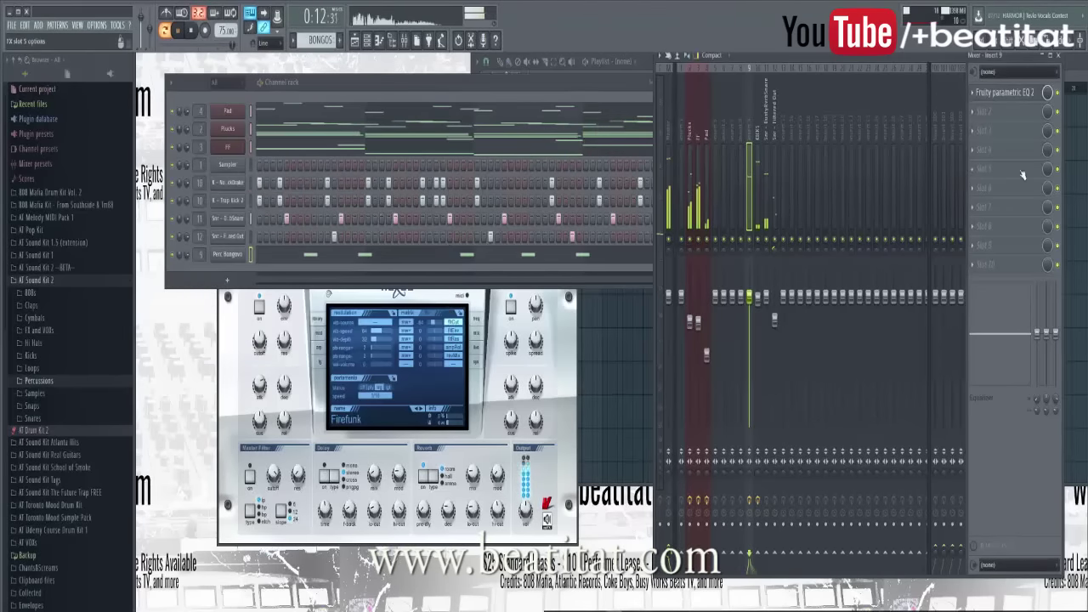
# Step: Add Saturation Knob to slot 3 of the bongos track with the saturation type set to Keep High, and restart playback
pyautogui.click(990, 132)
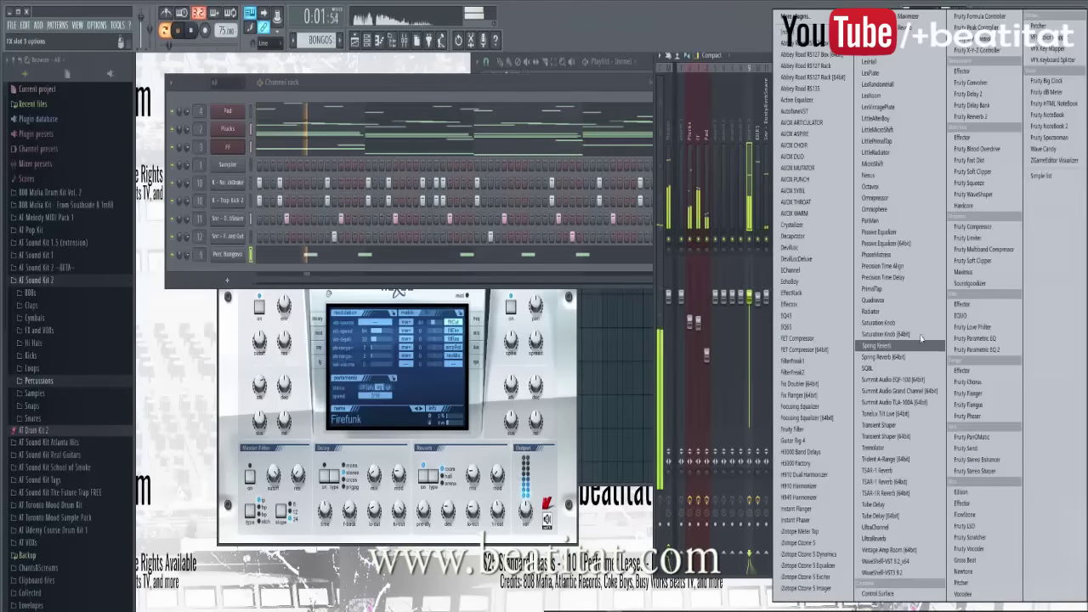
pyautogui.click(883, 322)
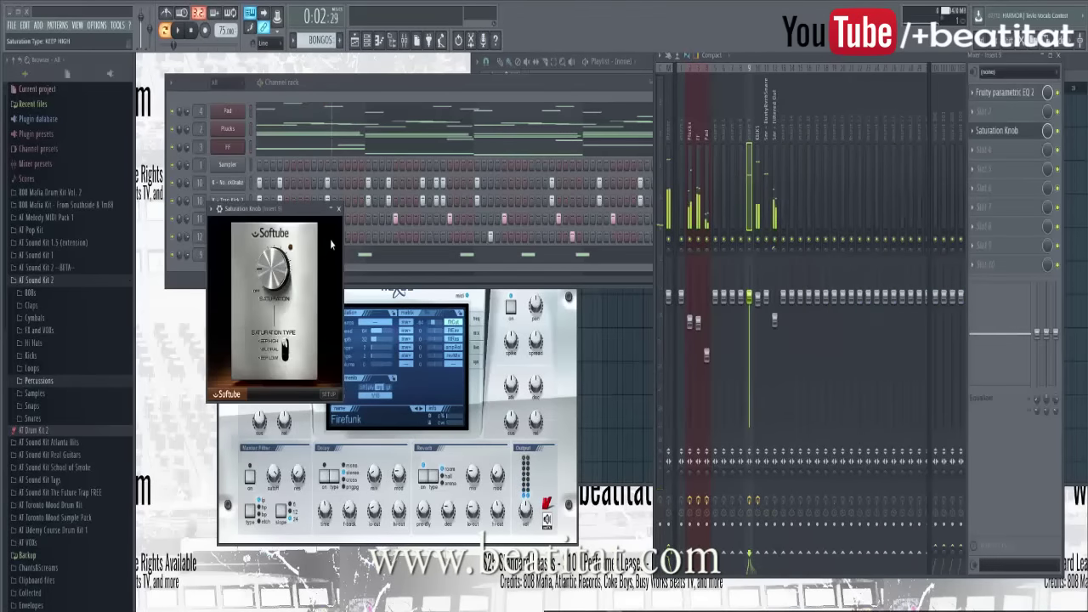
pyautogui.click(209, 267)
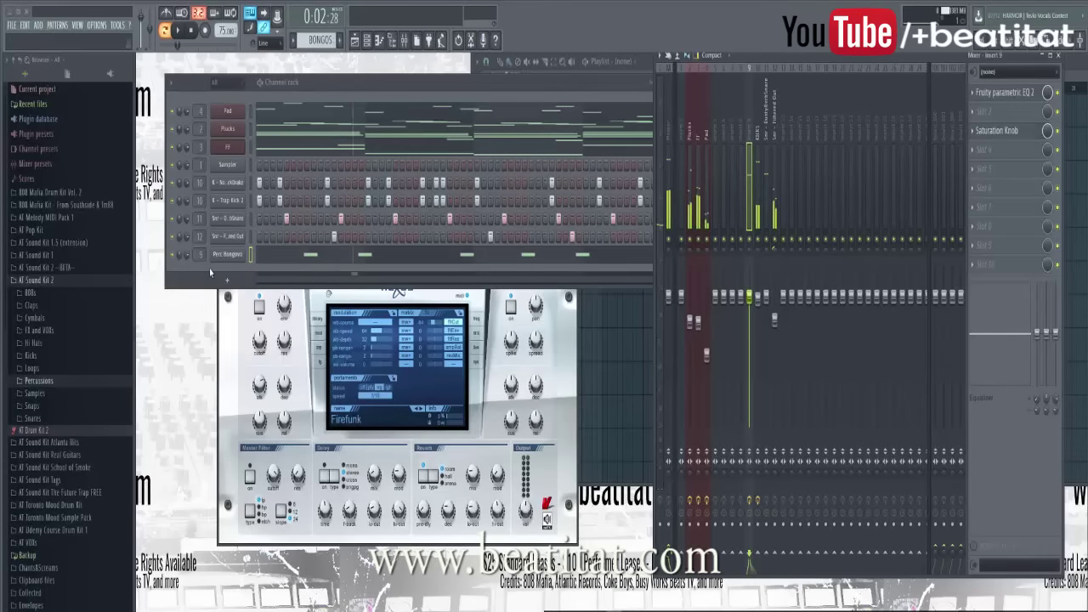
pyautogui.press('space')
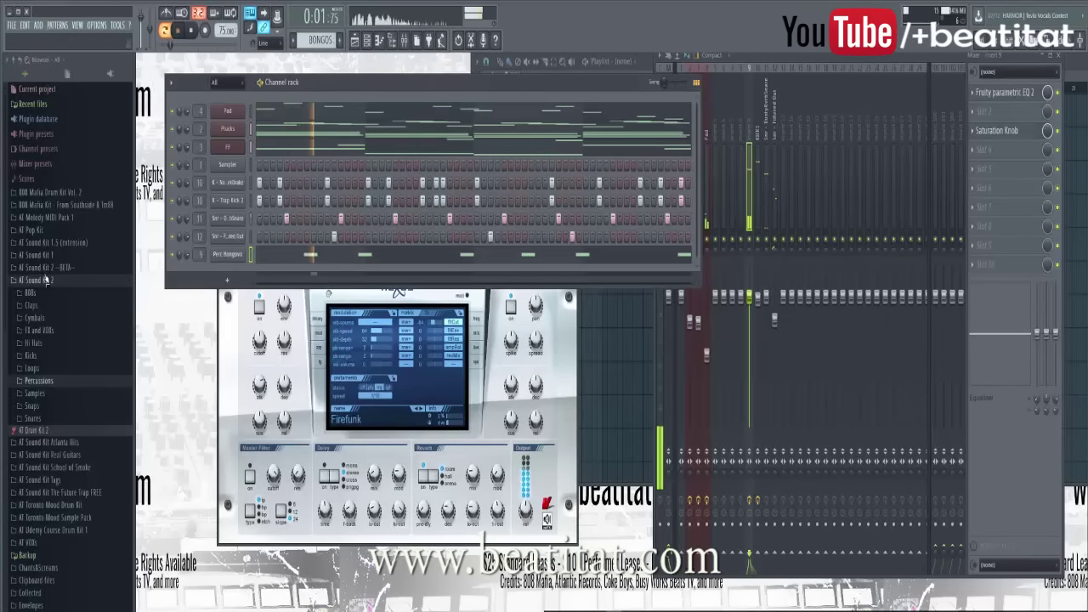
# Step: Load Hat OldHiHat from the Hi Hats folder of AT Sound Kit 2 as a new channel and fill every step
pyautogui.click(40, 344)
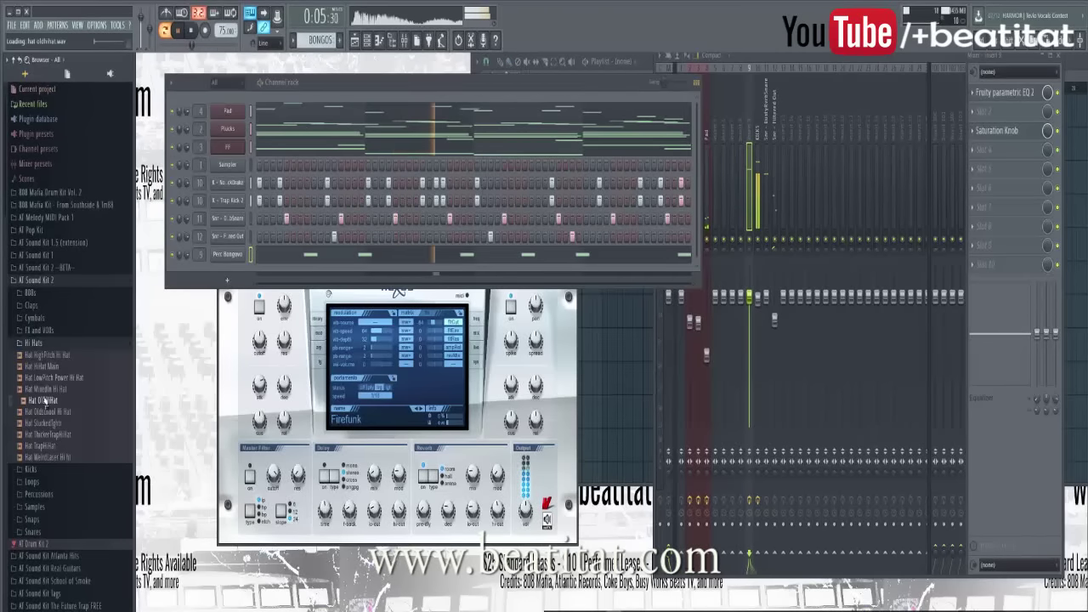
pyautogui.click(56, 356)
pyautogui.moveTo(43, 400)
pyautogui.mouseDown()
pyautogui.moveTo(85, 399)
pyautogui.moveTo(237, 274)
pyautogui.moveTo(688, 273)
pyautogui.mouseUp()
pyautogui.click(252, 277)
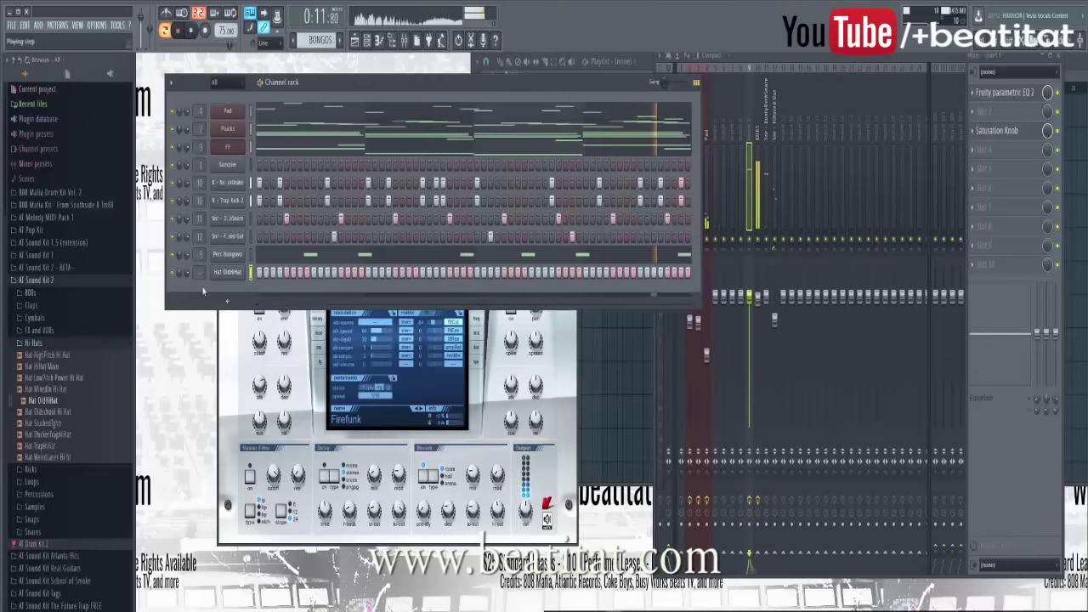
# Step: Route the Hat OldHiHat channel to mixer track 5 and view its notes in the piano roll
pyautogui.click(228, 272)
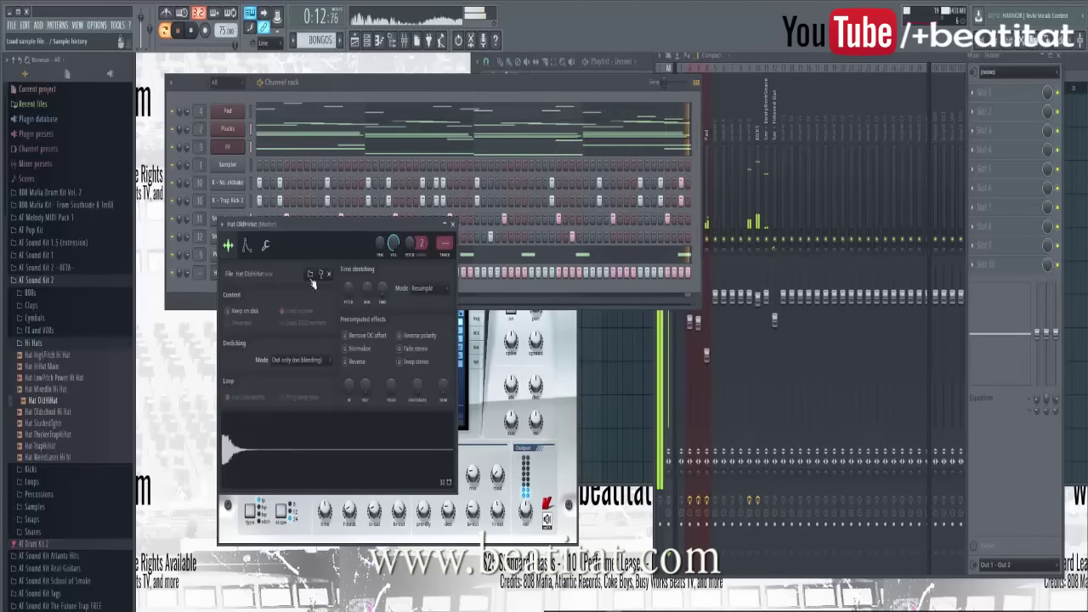
pyautogui.click(446, 257)
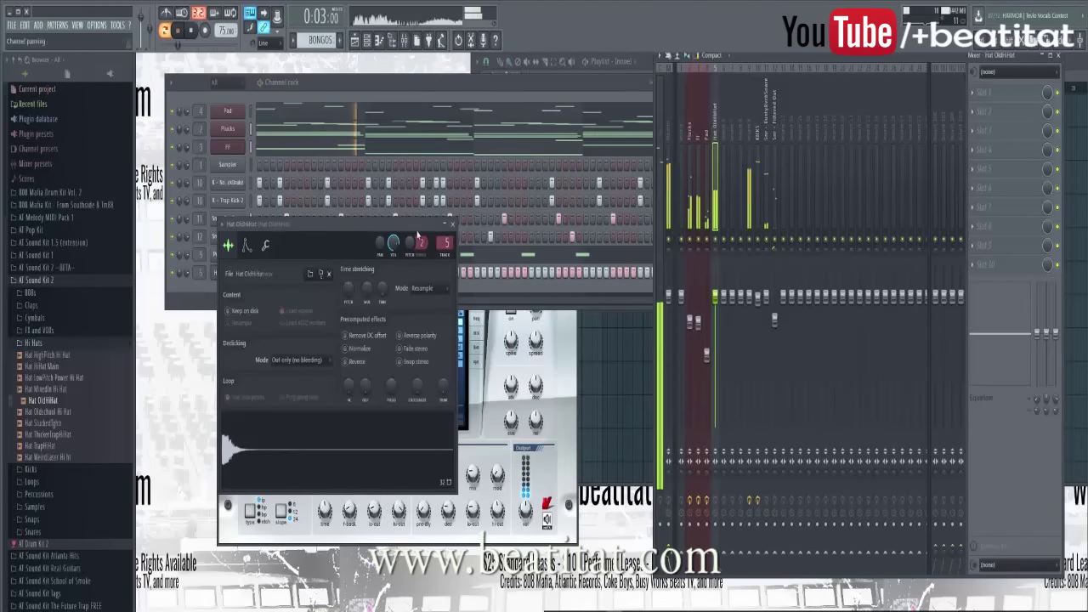
pyautogui.click(451, 225)
pyautogui.rightClick(230, 270)
pyautogui.click(306, 306)
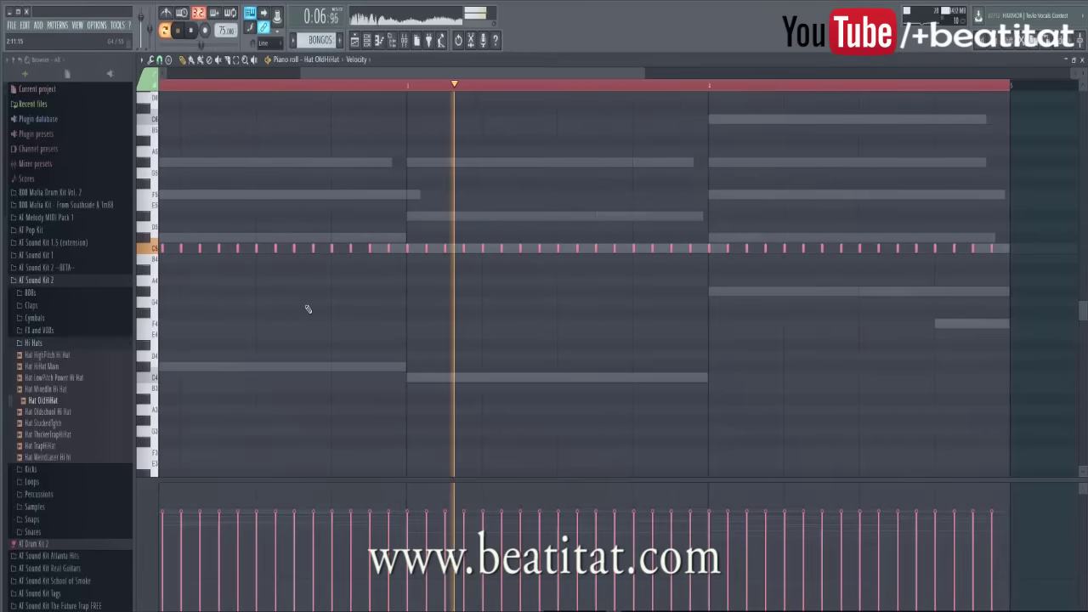
pyautogui.scroll(-3, 331, 287)
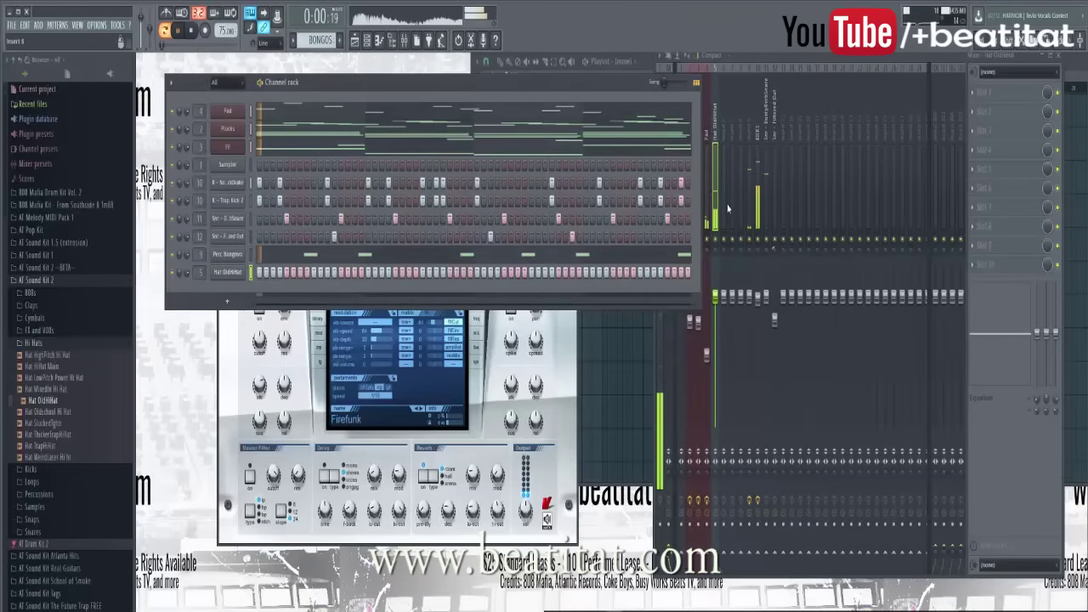
# Step: Lower the hi-hat track's volume and add Fruity Parametric EQ 2 in slot 1 with a high-pass band moved far into the high frequencies
pyautogui.moveTo(721, 299); pyautogui.dragTo(718, 351)
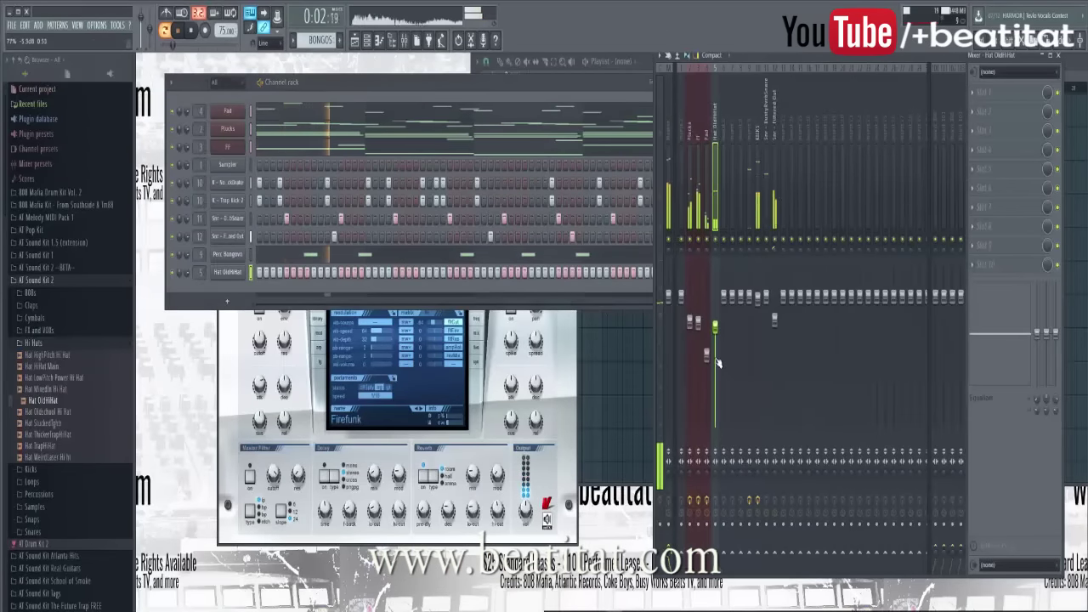
pyautogui.click(984, 113)
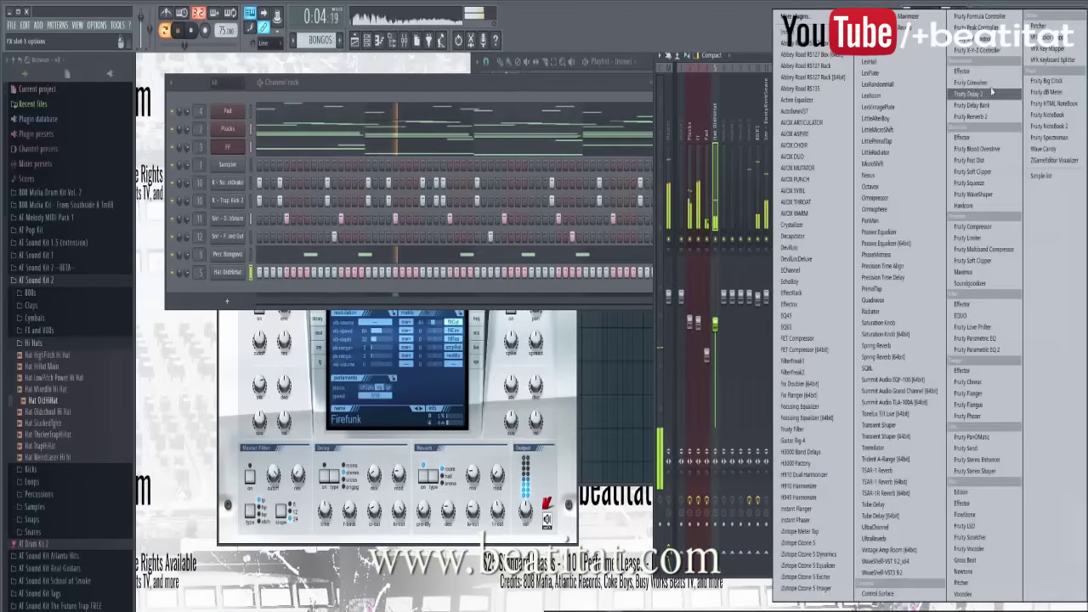
pyautogui.click(998, 351)
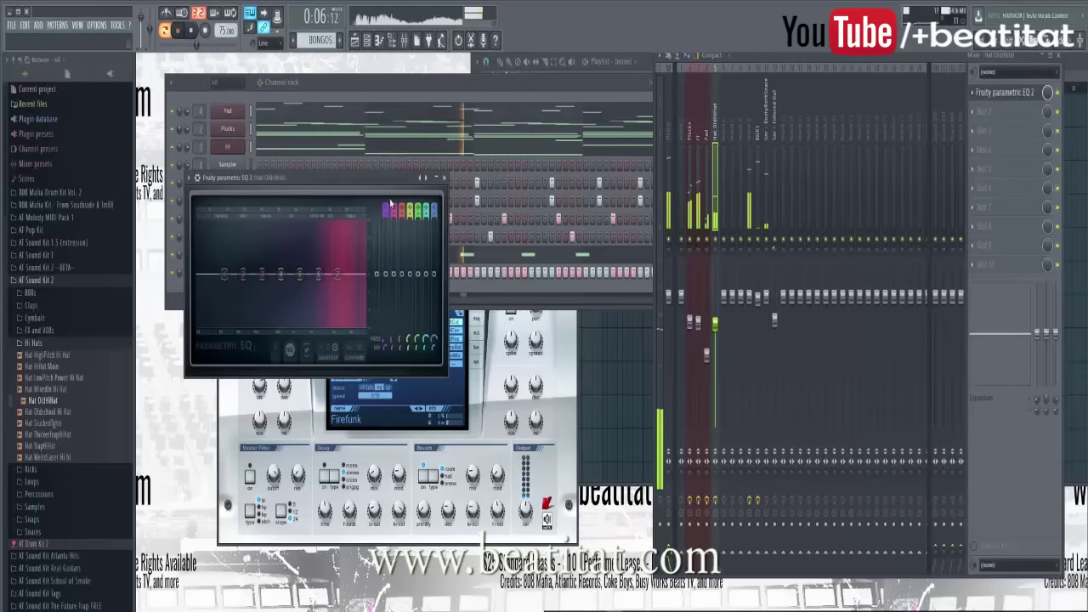
pyautogui.scroll(-3, 222, 274)
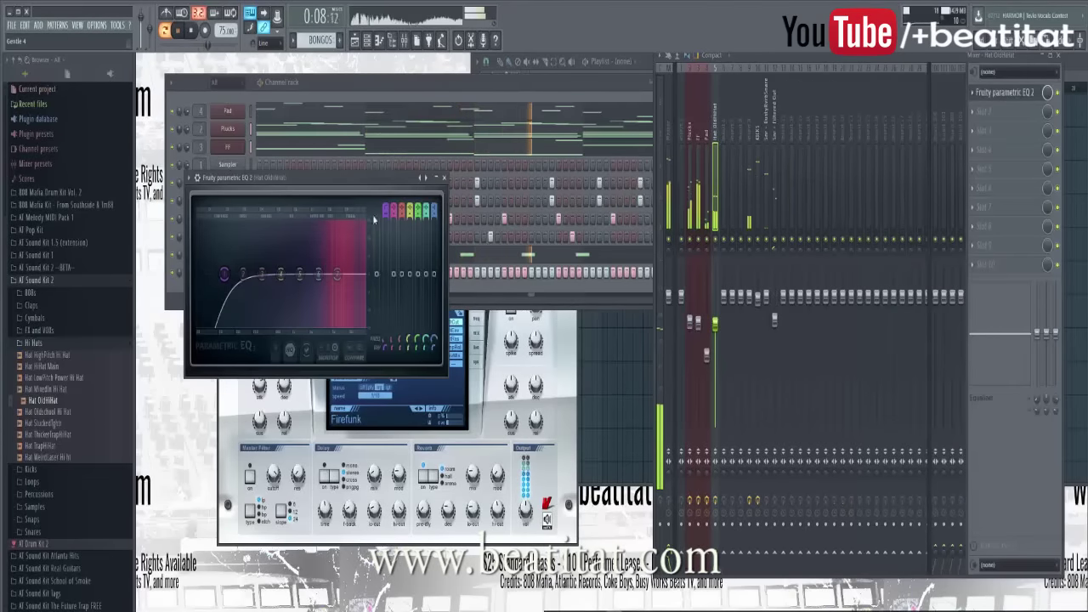
pyautogui.moveTo(223, 275); pyautogui.dragTo(351, 270)
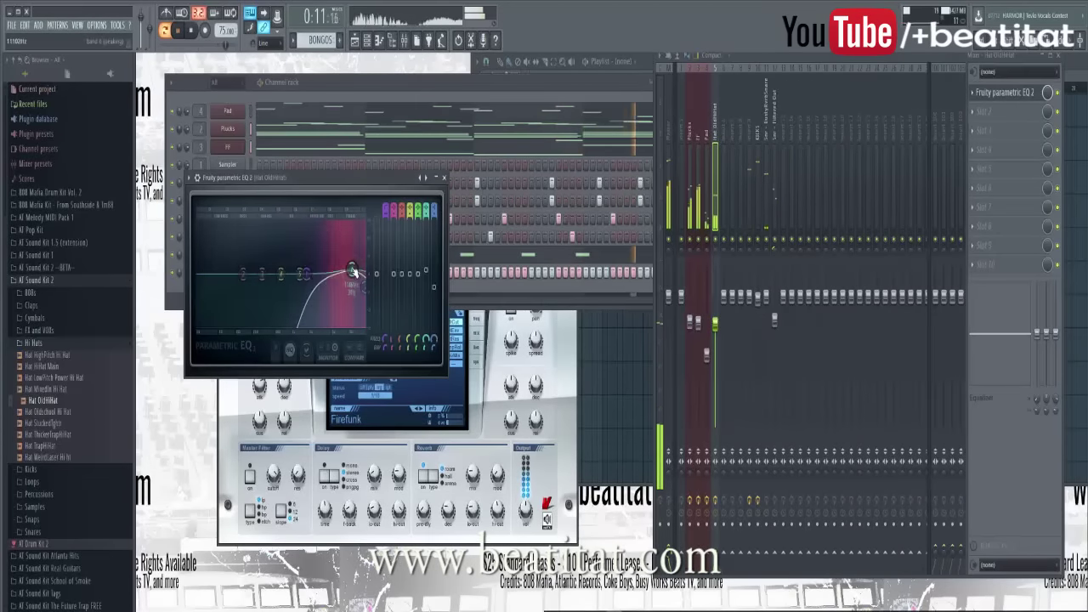
pyautogui.click(445, 181)
# Step: Add Effectrix to slot 3 of the hi-hat track and draw a Loop block on steps 9–10 with a 1/64 loop size
pyautogui.click(1019, 139)
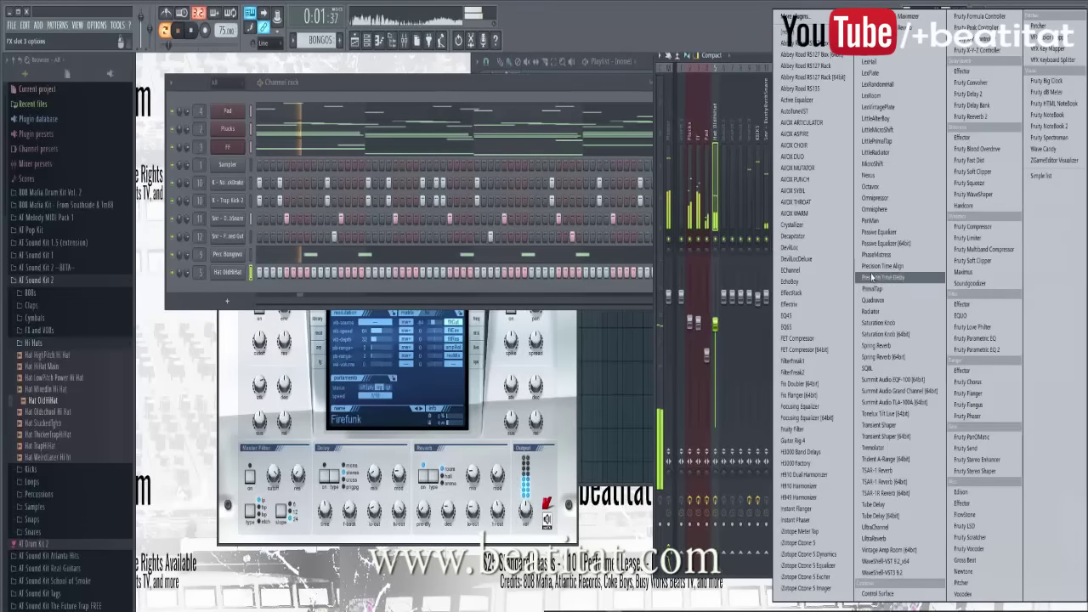
pyautogui.click(811, 303)
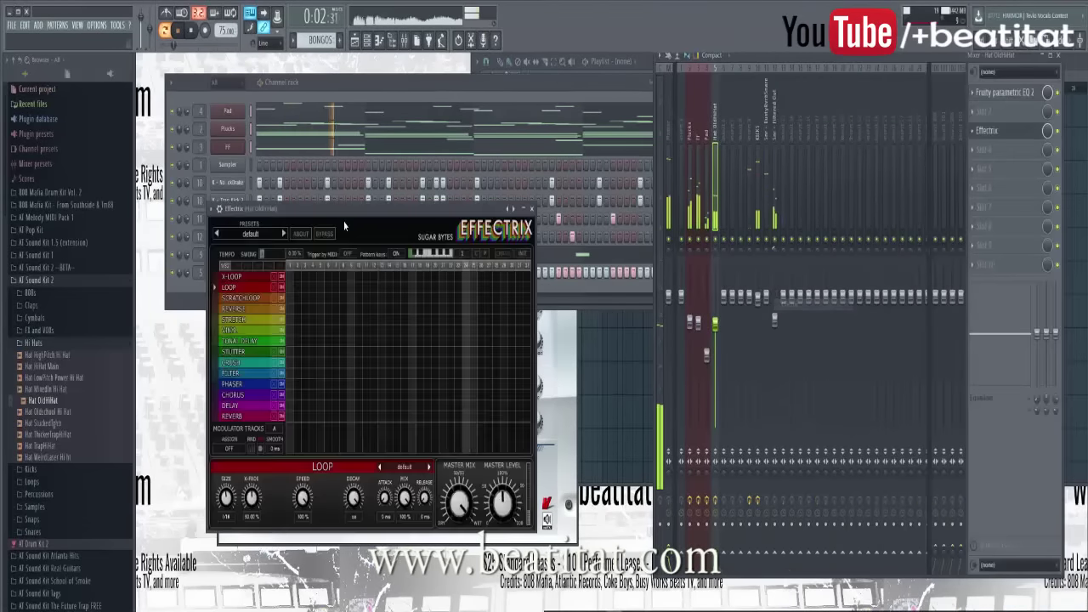
pyautogui.click(355, 289)
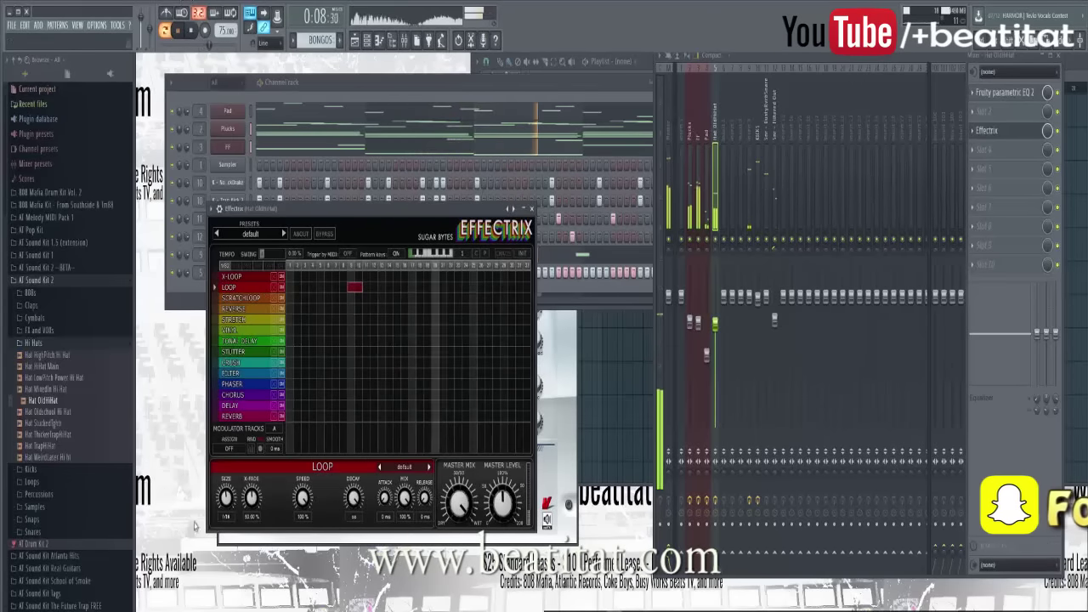
pyautogui.moveTo(226, 497); pyautogui.dragTo(229, 521)
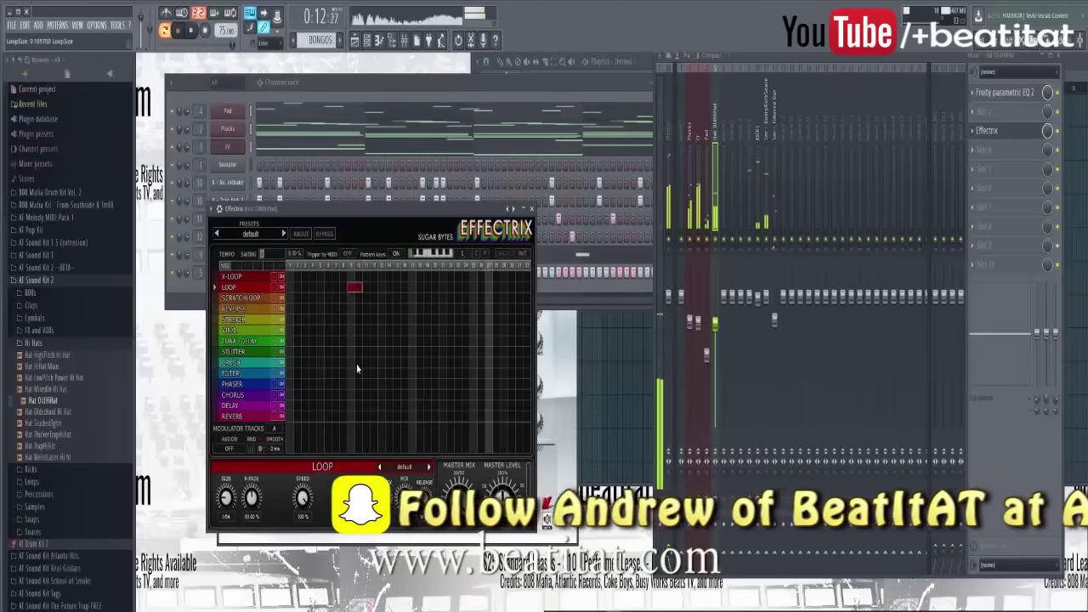
# Step: Draw a Reverse block on steps 23–27 in Effectrix, and try a Loop block on step 21 before removing it
pyautogui.click(442, 287)
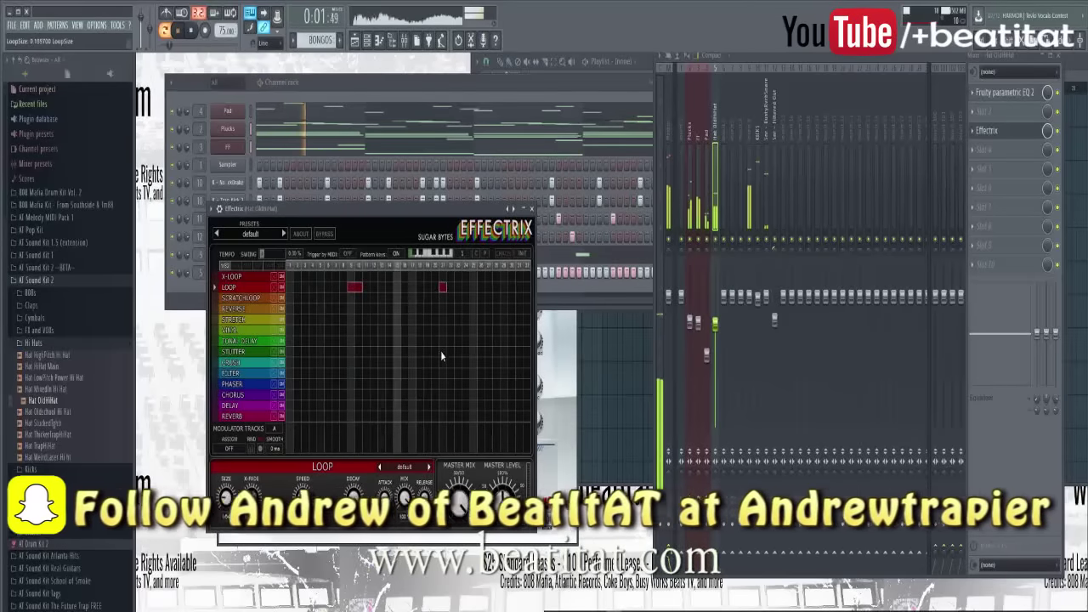
pyautogui.click(255, 307)
pyautogui.moveTo(455, 287); pyautogui.dragTo(491, 307)
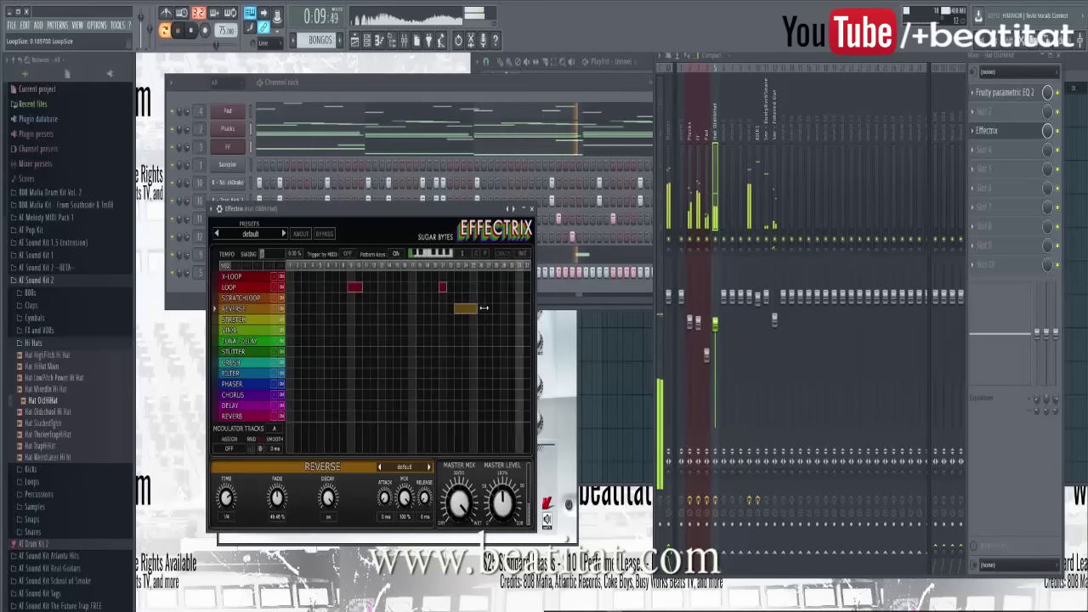
pyautogui.rightClick(442, 287)
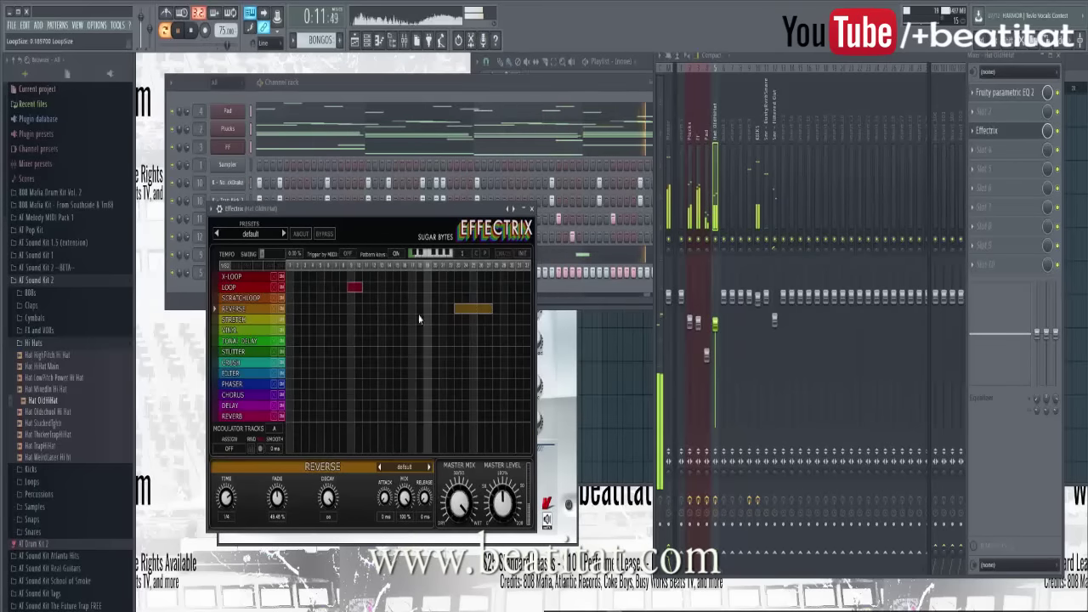
# Step: Set the Effectrix Loop size to 1/32 and place a short Loop block on step 19
pyautogui.click(229, 286)
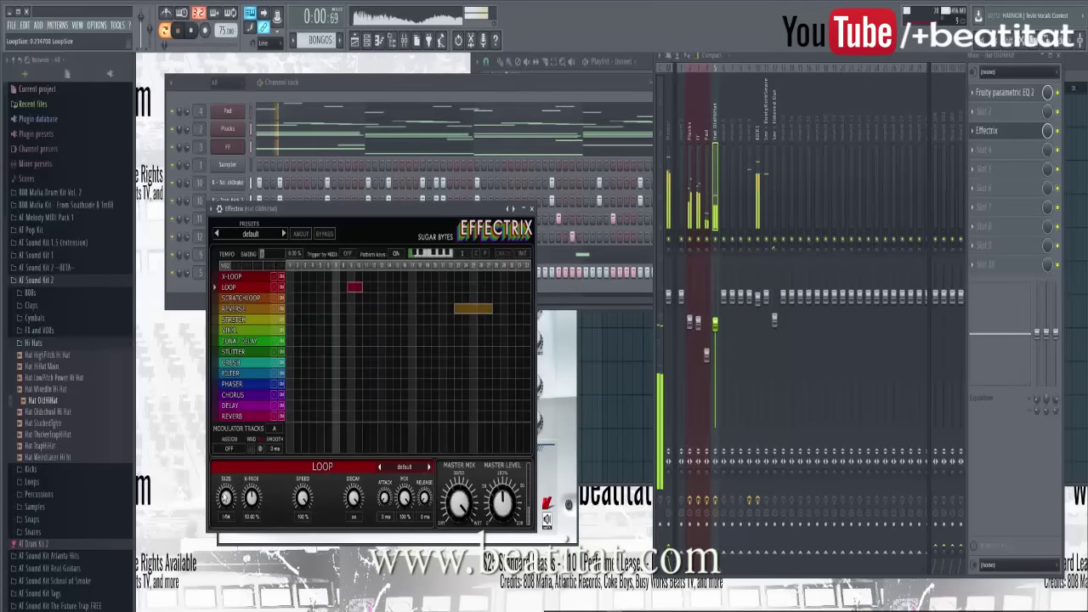
pyautogui.scroll(1, 227, 493)
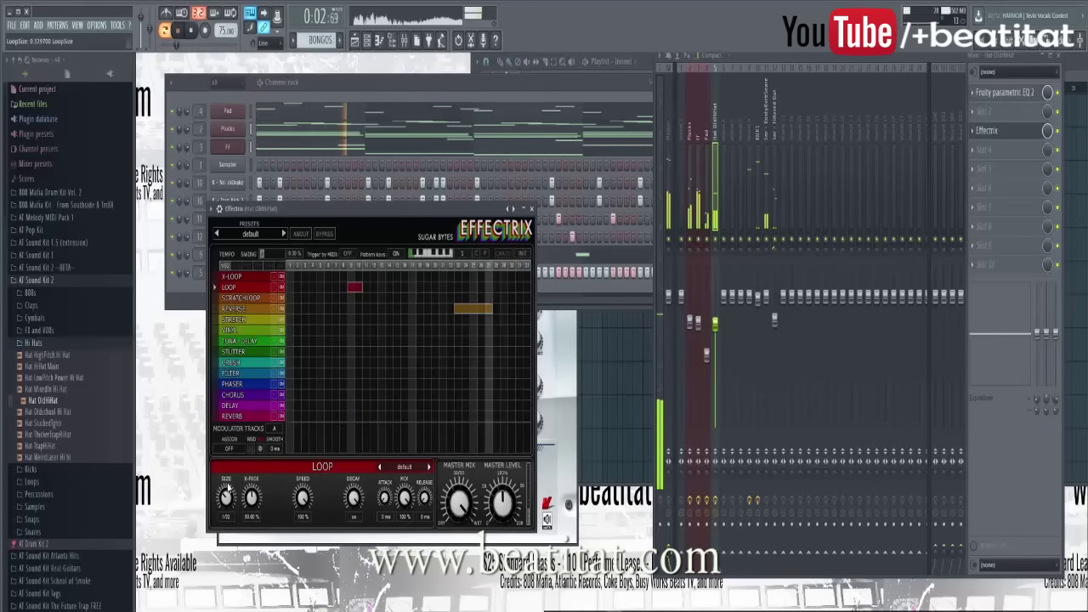
pyautogui.click(426, 286)
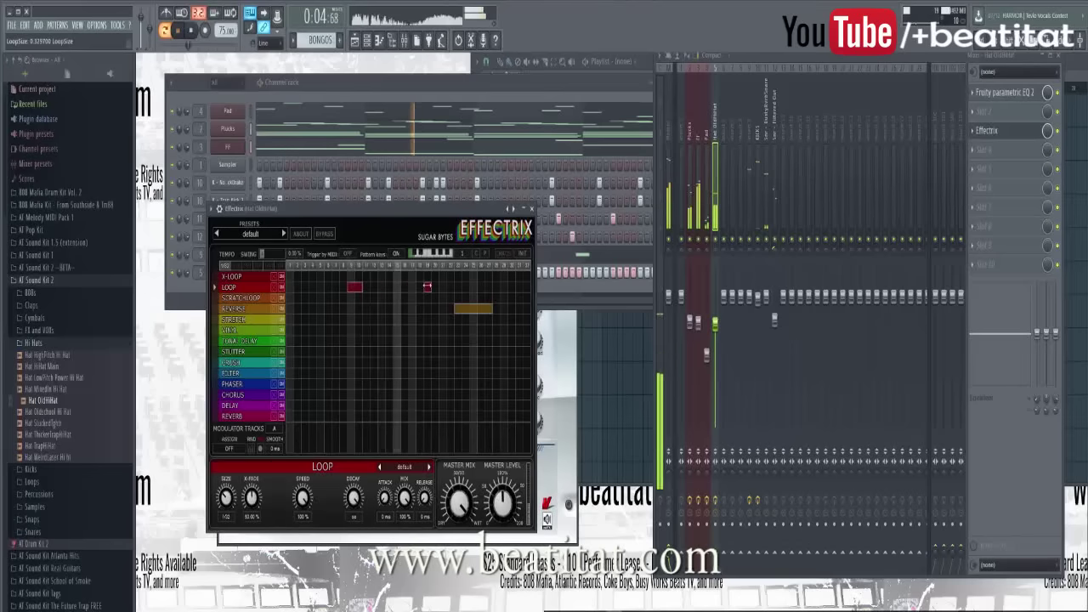
# Step: Rearrange the Effectrix sequence with Reverse on steps 29–32, Loop on steps 25–26 and no Loop on step 19, and close the plugin
pyautogui.moveTo(472, 308); pyautogui.dragTo(515, 307)
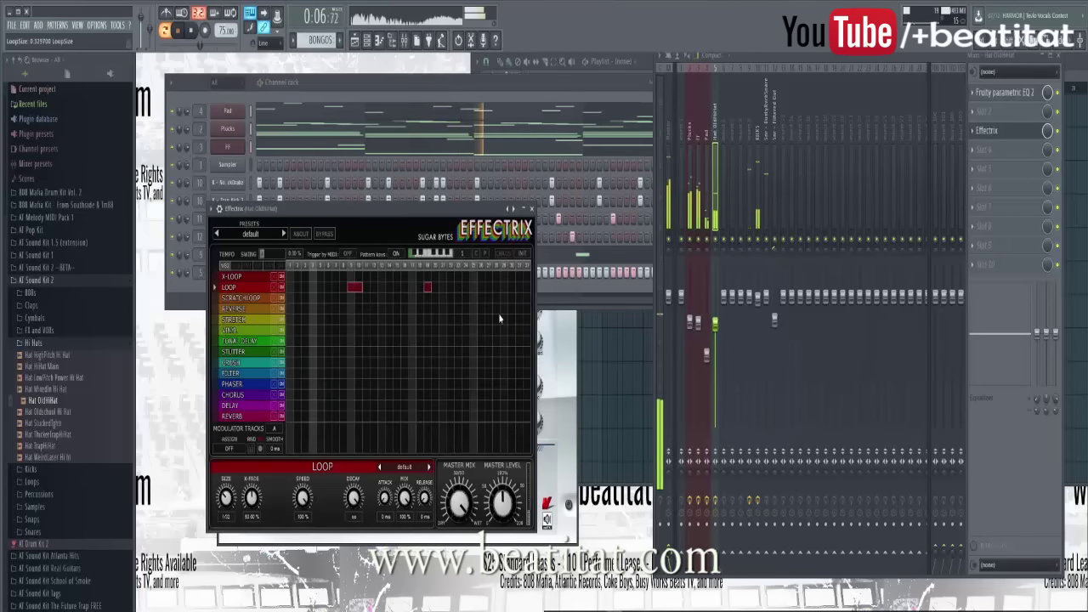
pyautogui.click(479, 288)
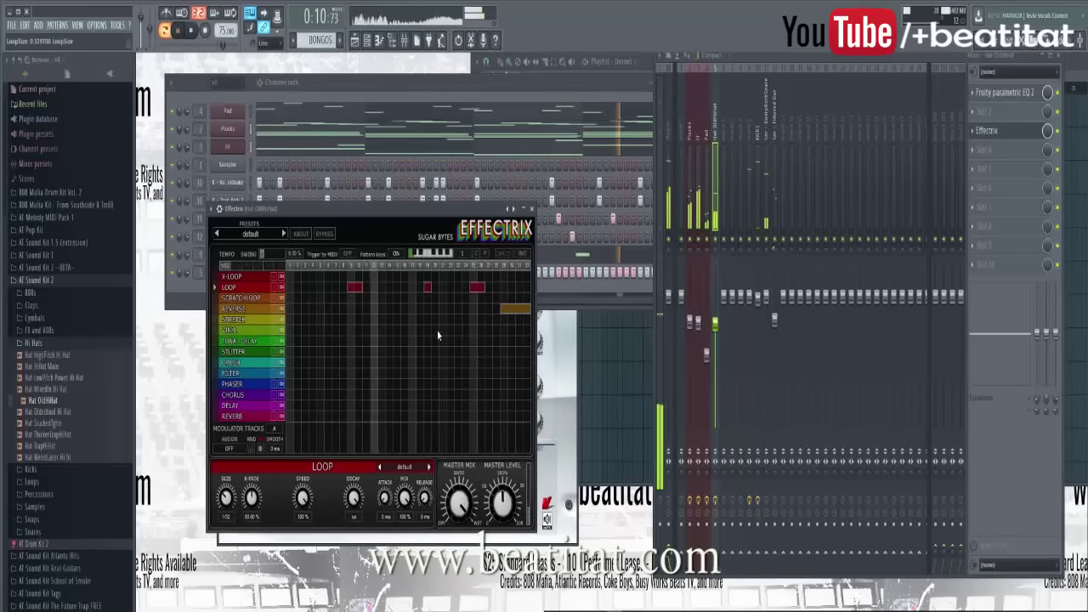
pyautogui.rightClick(426, 289)
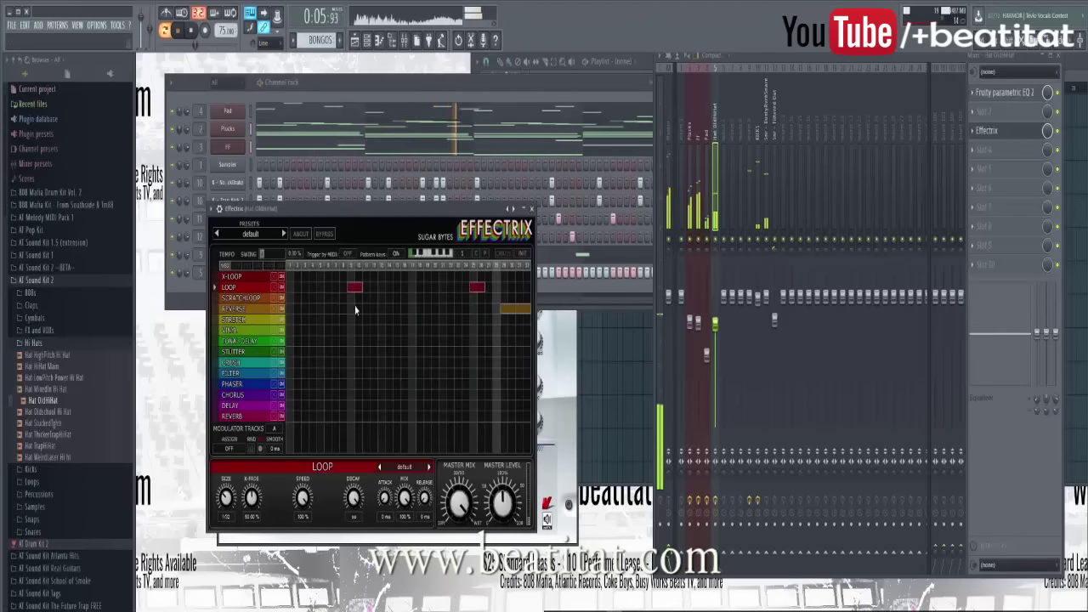
pyautogui.click(531, 208)
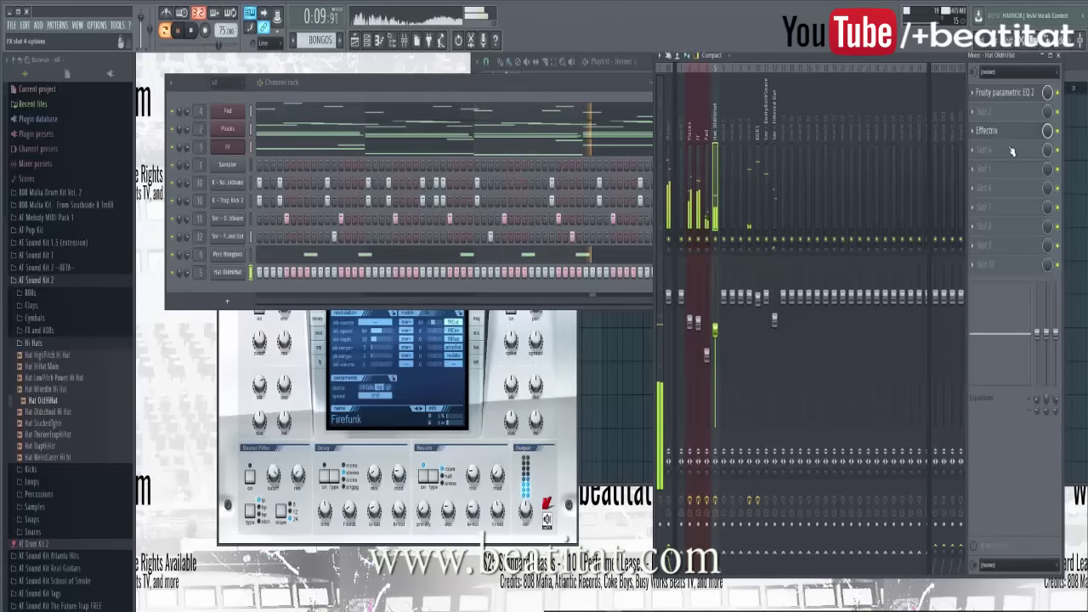
# Step: Add Fruity Reeverb 2 to slot 4 of the hi-hat track and close its window
pyautogui.click(1038, 149)
pyautogui.click(984, 151)
pyautogui.moveTo(264, 309); pyautogui.dragTo(410, 266)
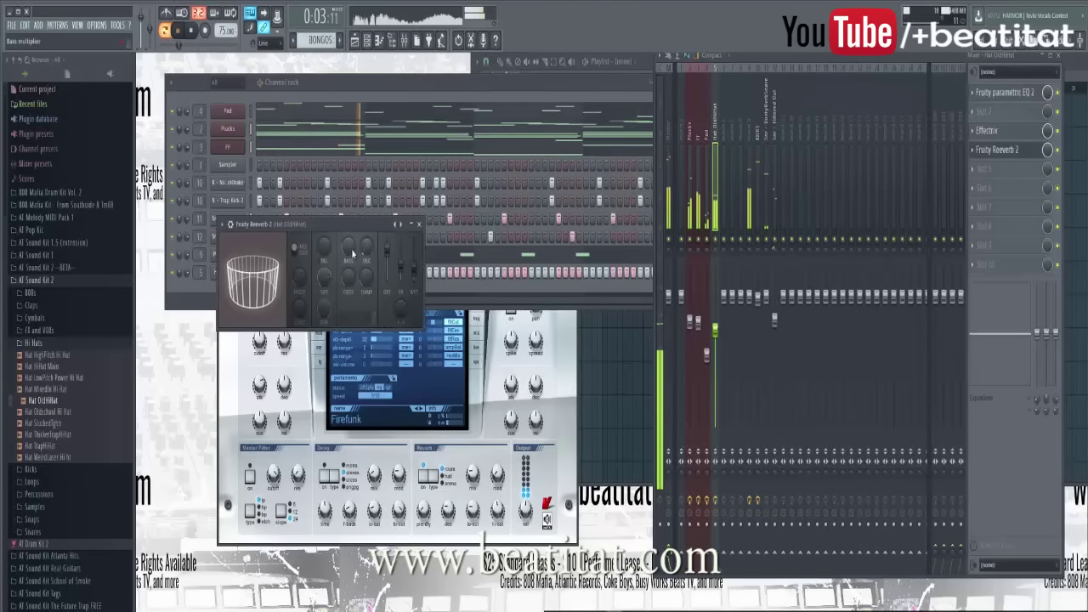
pyautogui.click(418, 223)
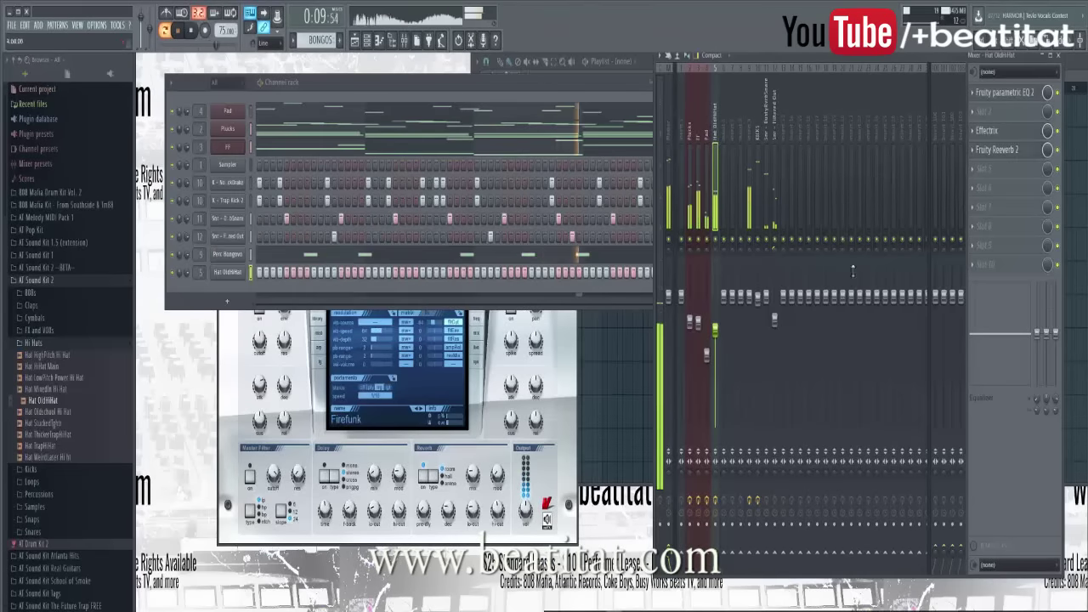
# Step: Add Gross Beat to slot 5 of the hi-hat track, load its Momentary preset, select the 1/2 Speed time slot and close the plugin
pyautogui.click(1013, 174)
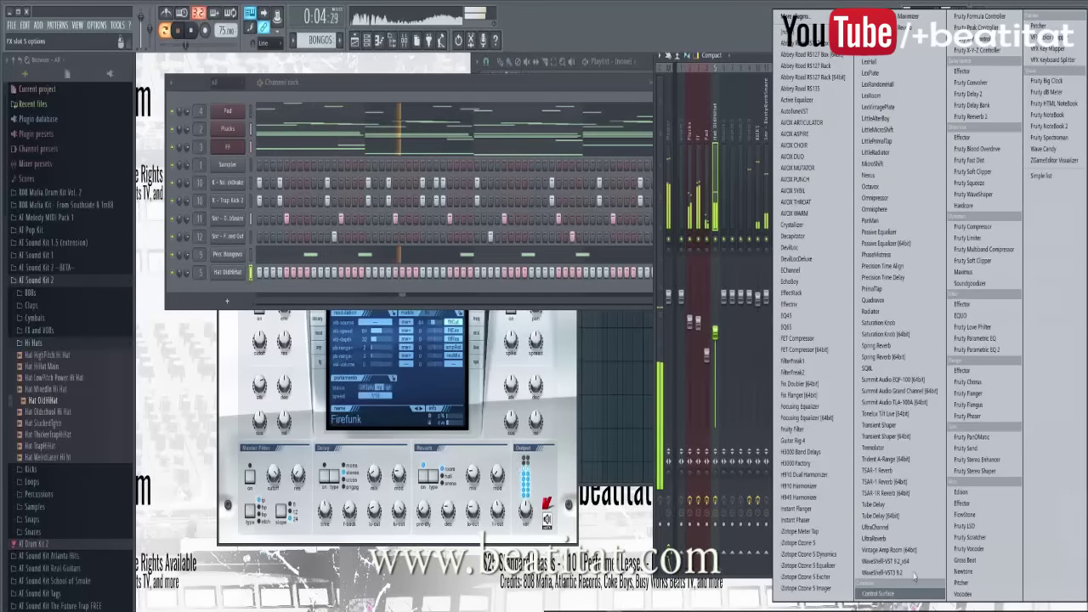
pyautogui.click(967, 560)
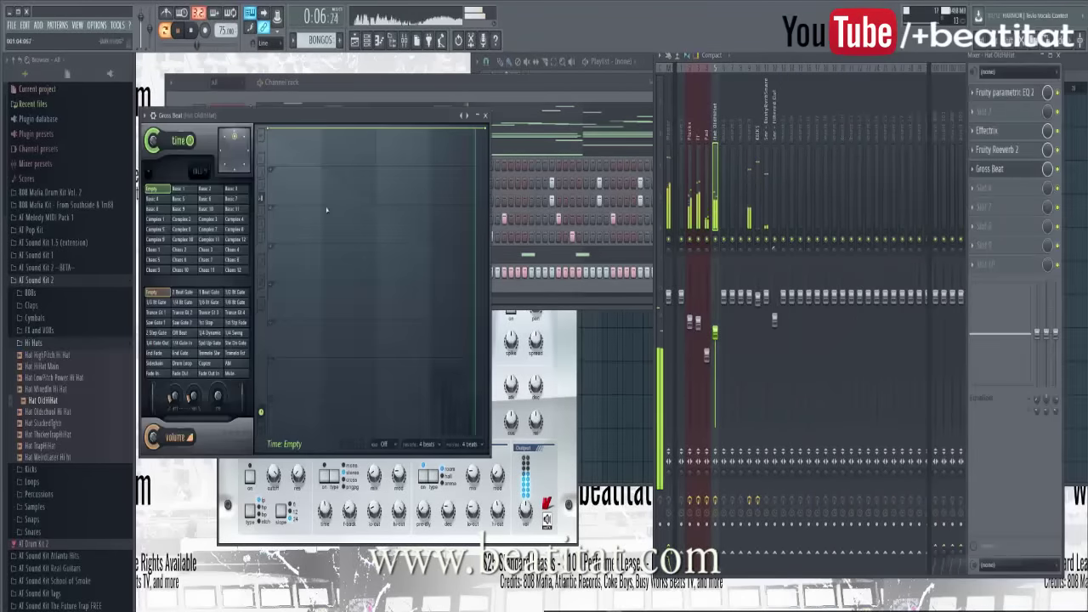
pyautogui.click(151, 124)
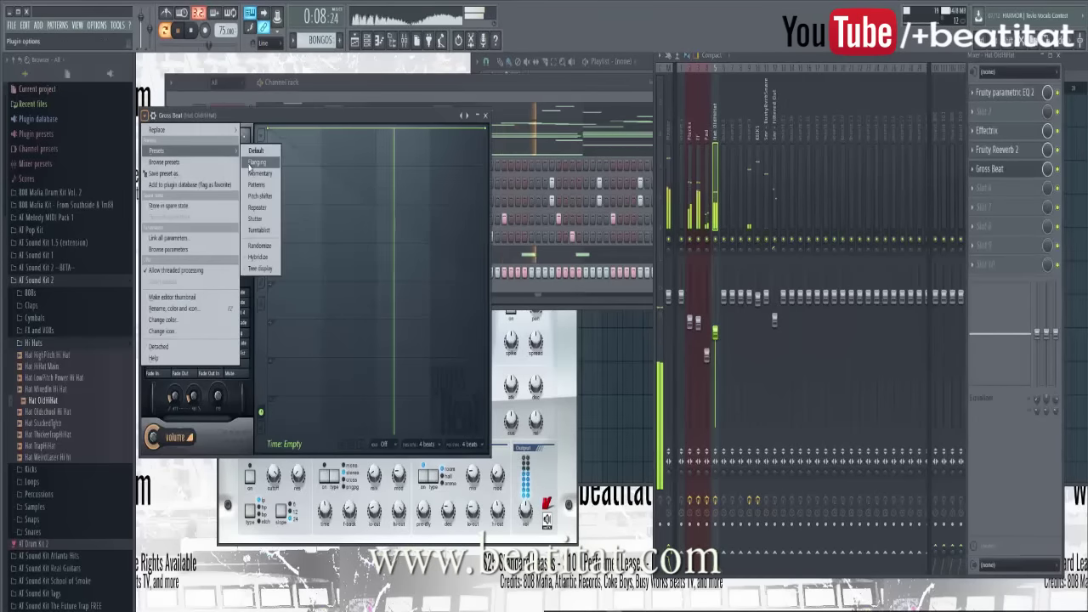
pyautogui.click(260, 157)
pyautogui.click(210, 261)
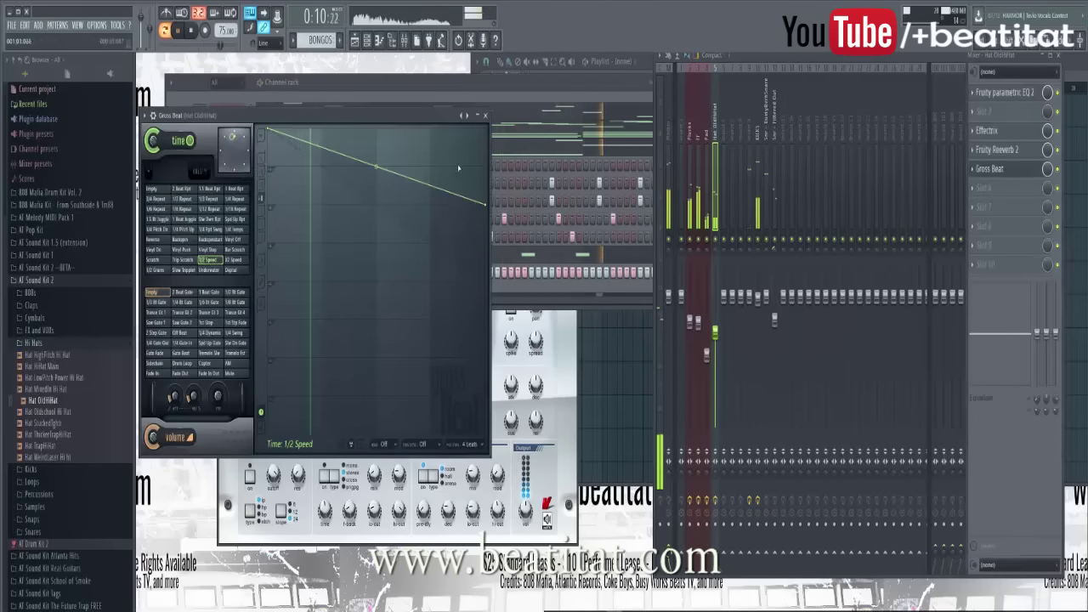
pyautogui.click(484, 114)
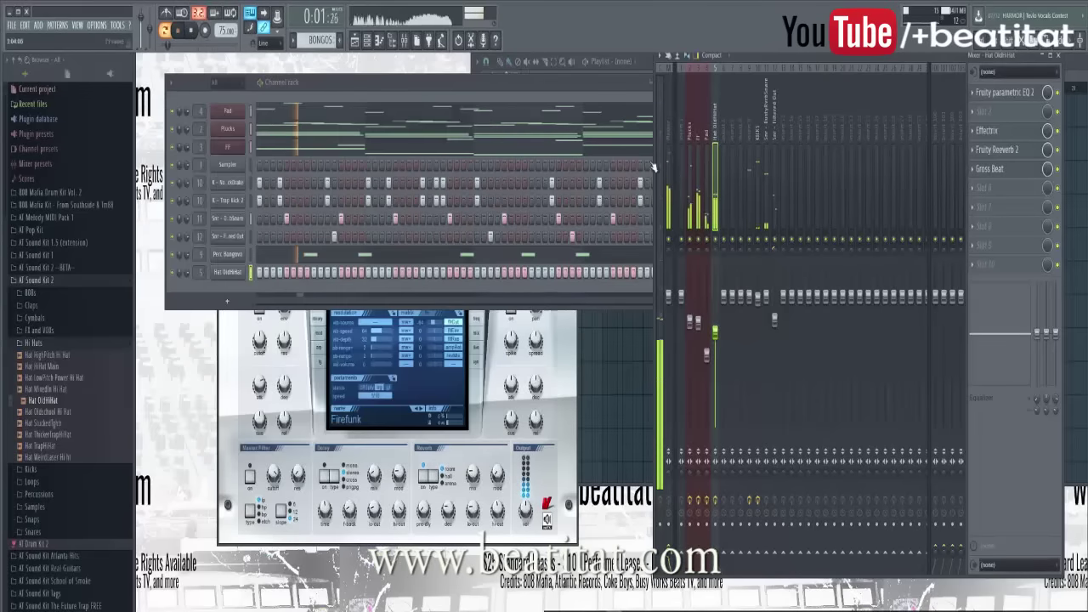
# Step: Move Gross Beat up the hi-hat track's effect chain to slot 3, above Effectrix and Fruity Reeverb 2
pyautogui.rightClick(978, 174)
pyautogui.click(990, 355)
pyautogui.rightClick(975, 158)
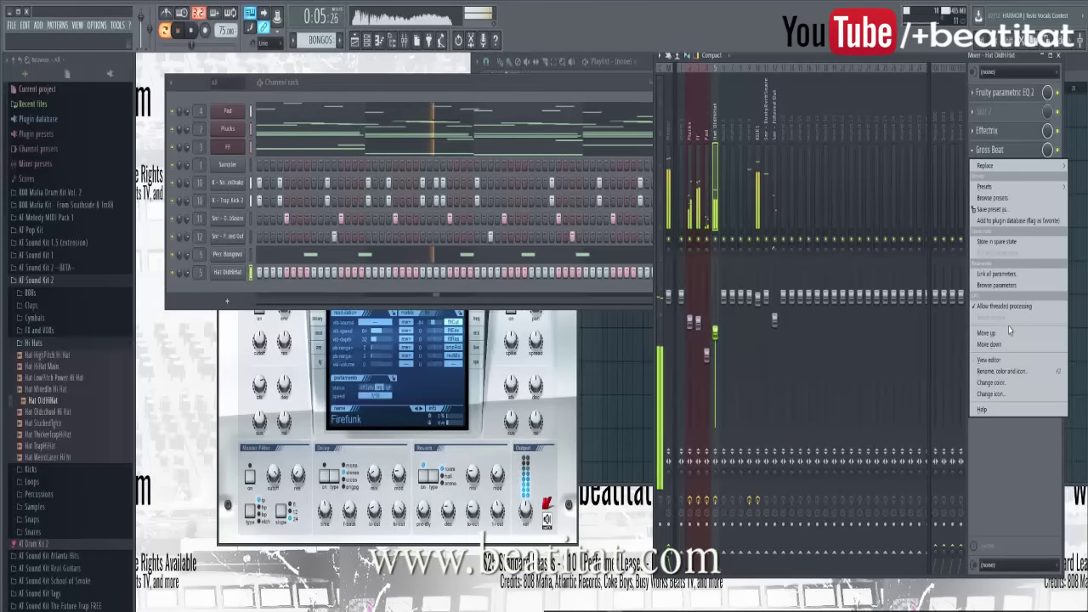
pyautogui.click(1008, 331)
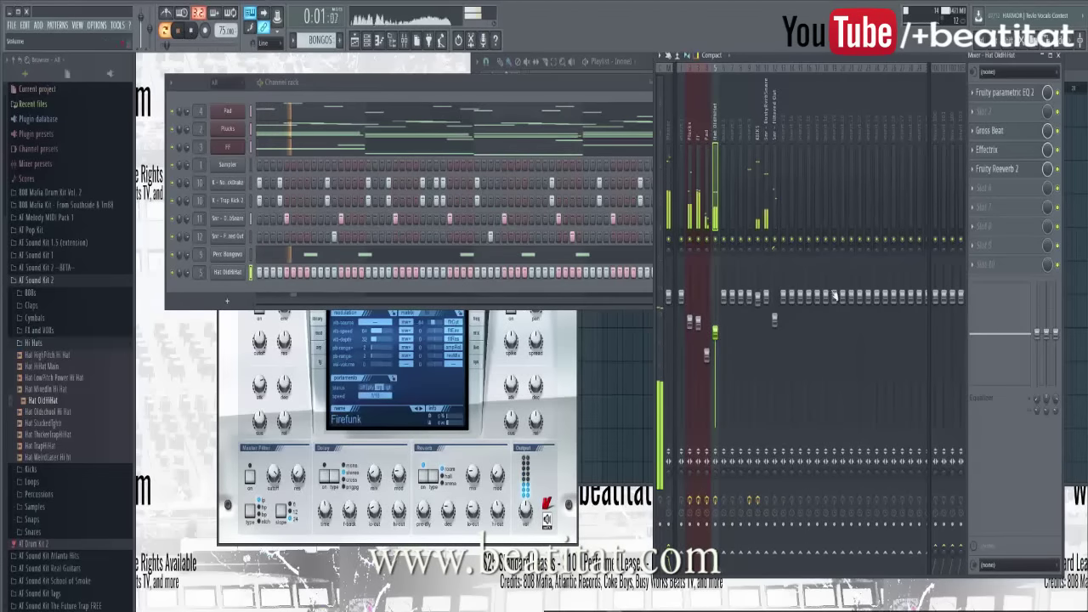
# Step: Remove the Loop block on steps 9–10 of the hi-hat track's Effectrix sequence and close the plugin
pyautogui.click(1002, 150)
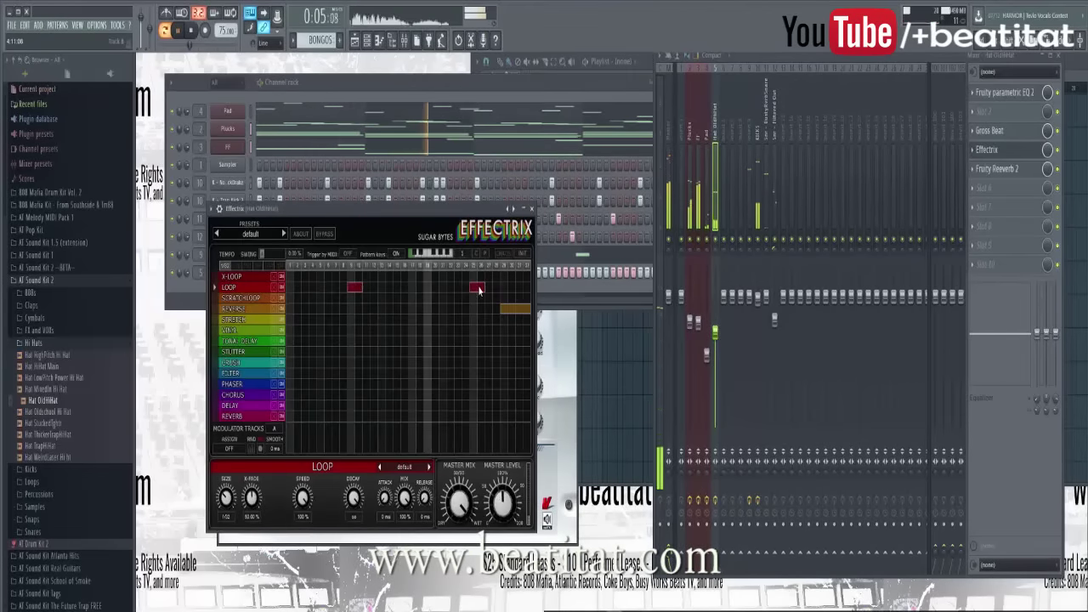
pyautogui.rightClick(354, 286)
pyautogui.click(531, 209)
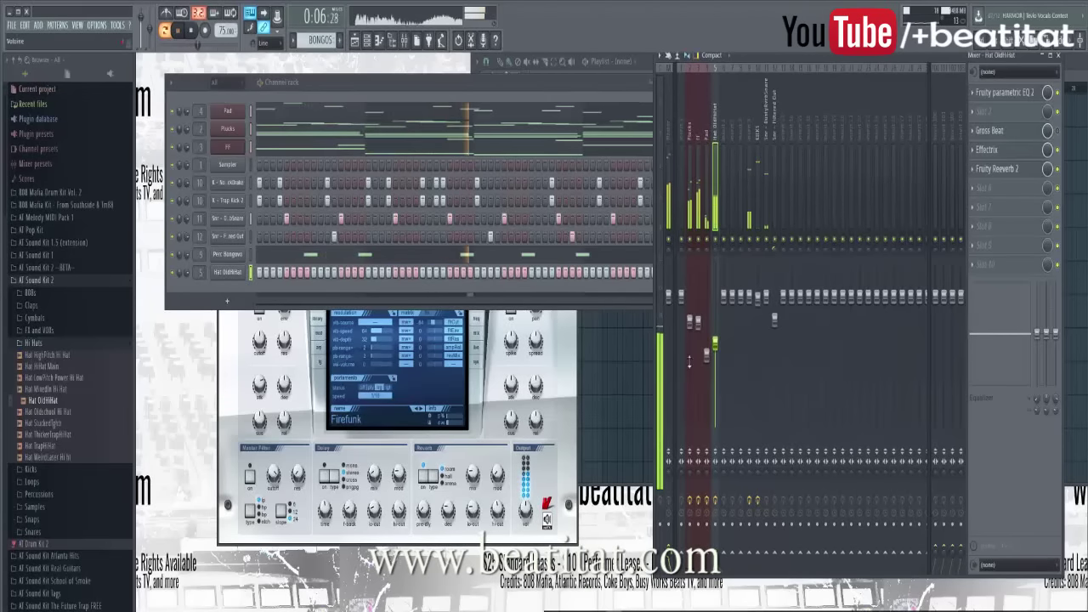
# Step: Add the Cym - Cymbal 2 sample from the AT Sound Kit 1 folder to the channel rack as a new channel
pyautogui.click(59, 345)
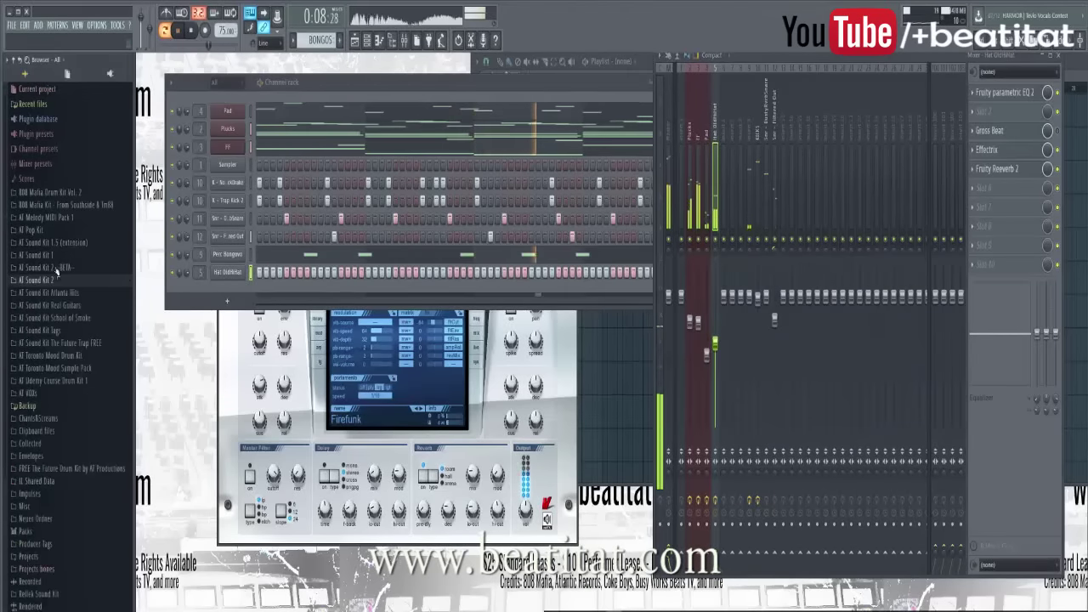
pyautogui.click(52, 303)
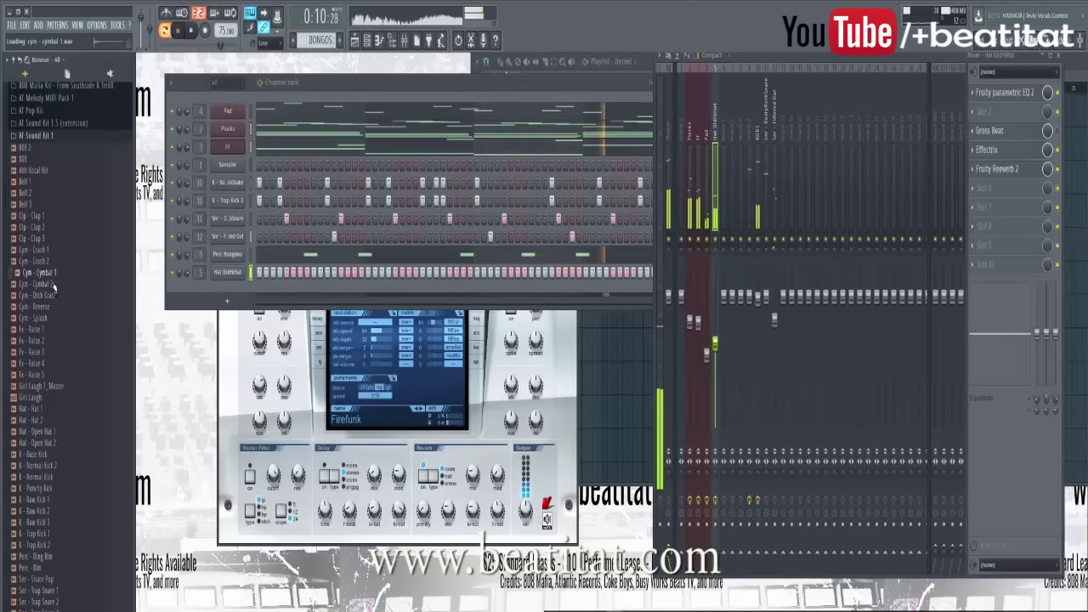
pyautogui.moveTo(47, 283); pyautogui.dragTo(292, 289)
# Step: Place Cym - Cymbal 2 hits on every eighth step from step 3 through step 59
pyautogui.click(272, 291)
pyautogui.click(327, 291)
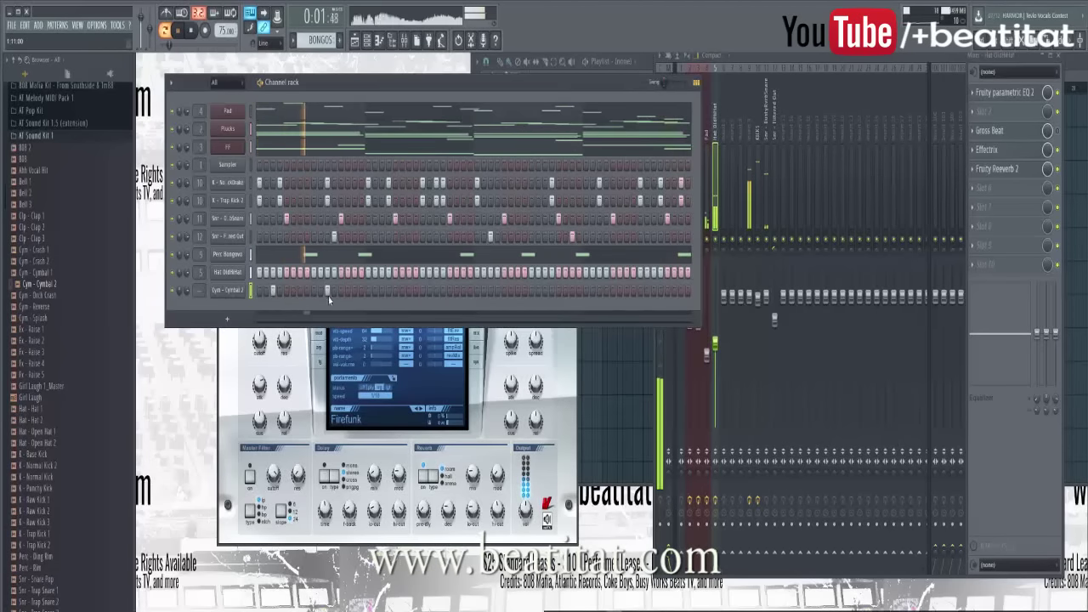
pyautogui.click(382, 291)
pyautogui.click(436, 291)
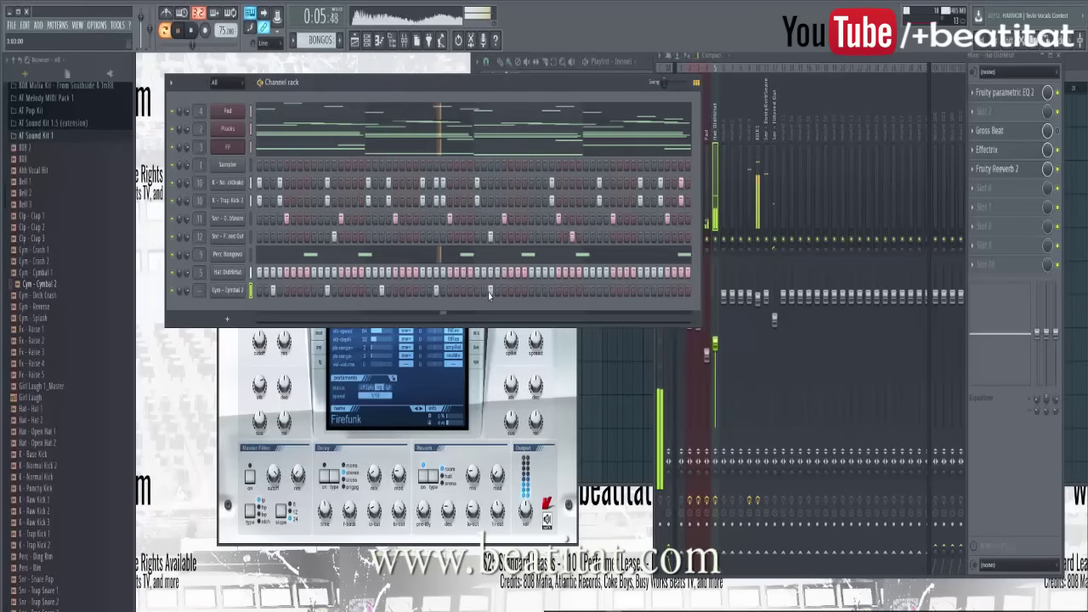
pyautogui.moveTo(497, 82); pyautogui.dragTo(733, 135)
pyautogui.click(726, 330)
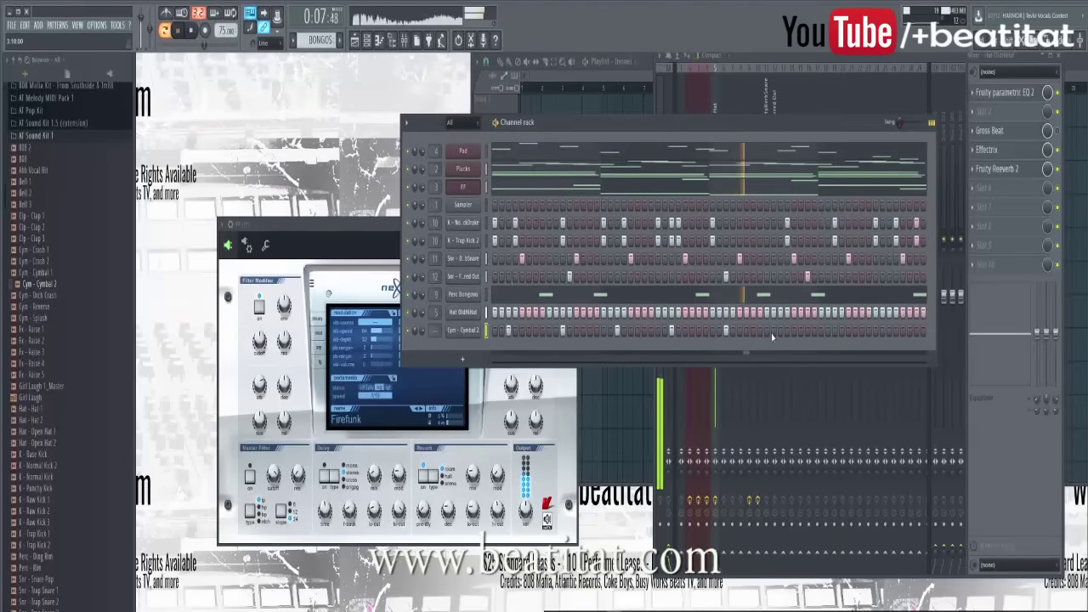
pyautogui.click(834, 329)
pyautogui.click(888, 329)
# Step: Route the Cym - Cymbal 2 channel to mixer track 6 and lower that track's volume
pyautogui.click(463, 329)
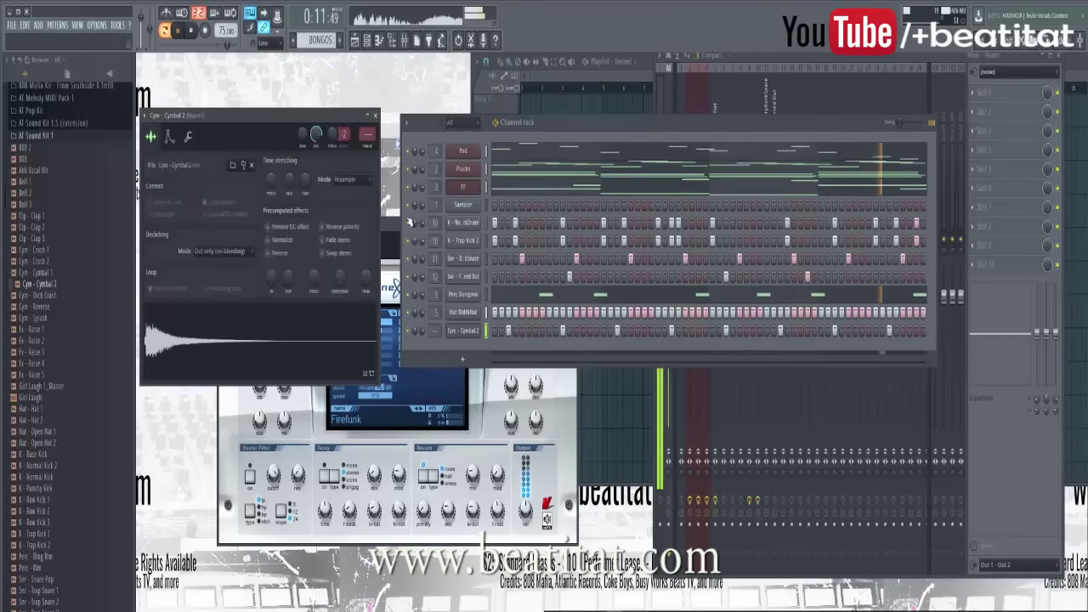
pyautogui.click(806, 254)
pyautogui.moveTo(726, 280); pyautogui.dragTo(726, 312)
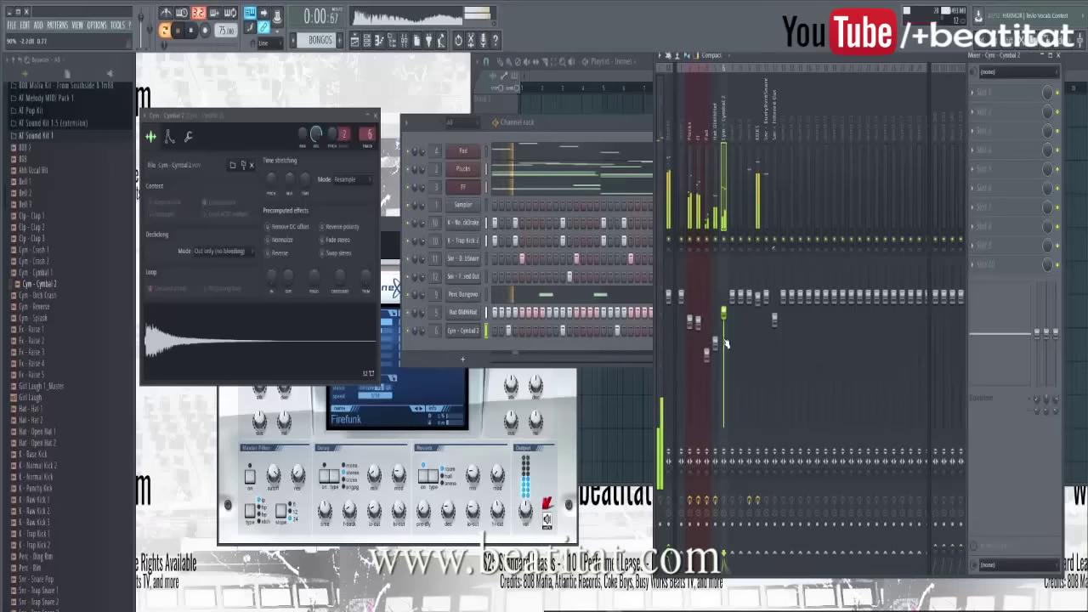
# Step: Add Fruity Parametric EQ 2 to slot 1 of the cymbal track, cut its low frequencies with a high-pass curve and close the plugin
pyautogui.click(992, 103)
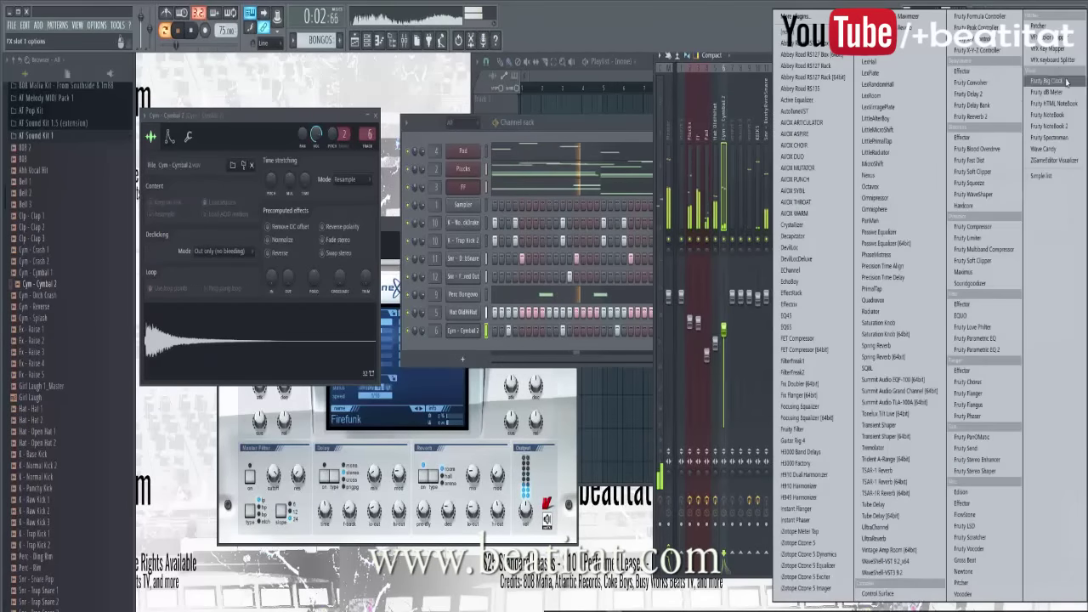
pyautogui.click(1010, 350)
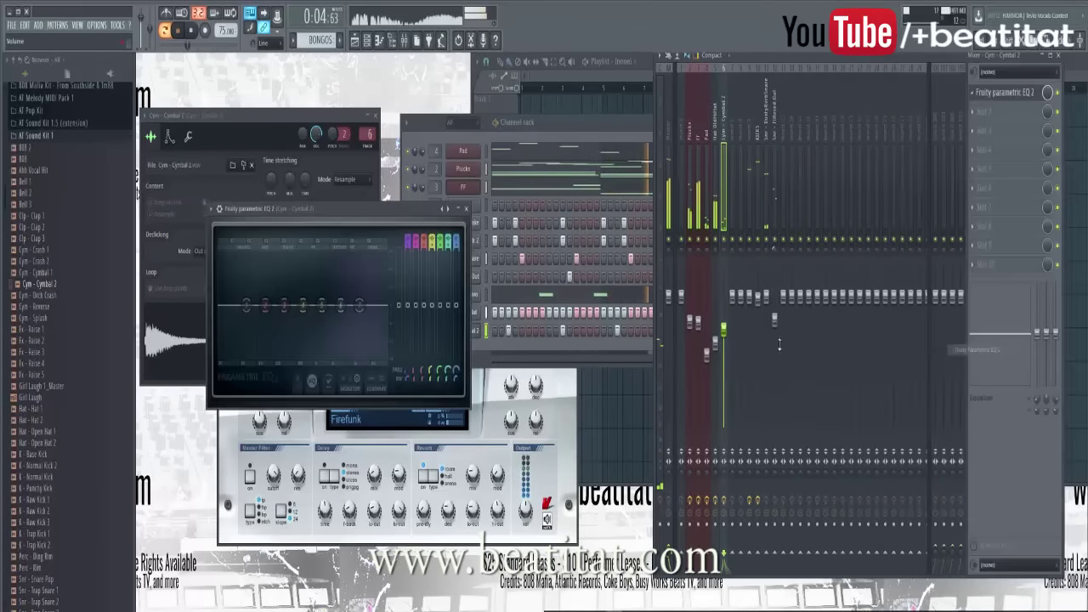
pyautogui.moveTo(359, 305)
pyautogui.mouseDown()
pyautogui.moveTo(340, 306)
pyautogui.moveTo(369, 316)
pyautogui.mouseUp()
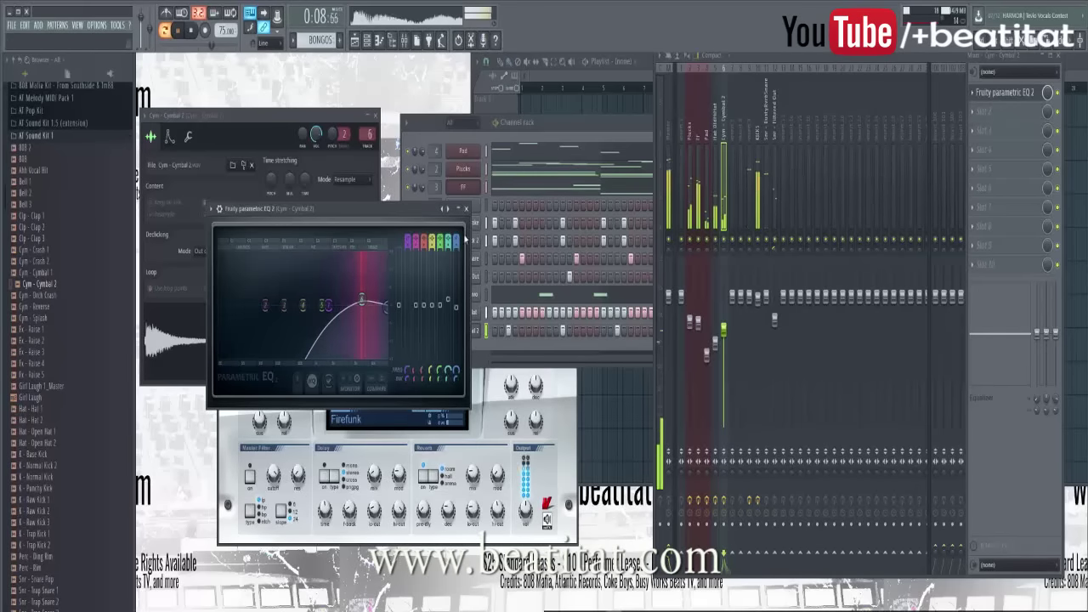
pyautogui.click(466, 208)
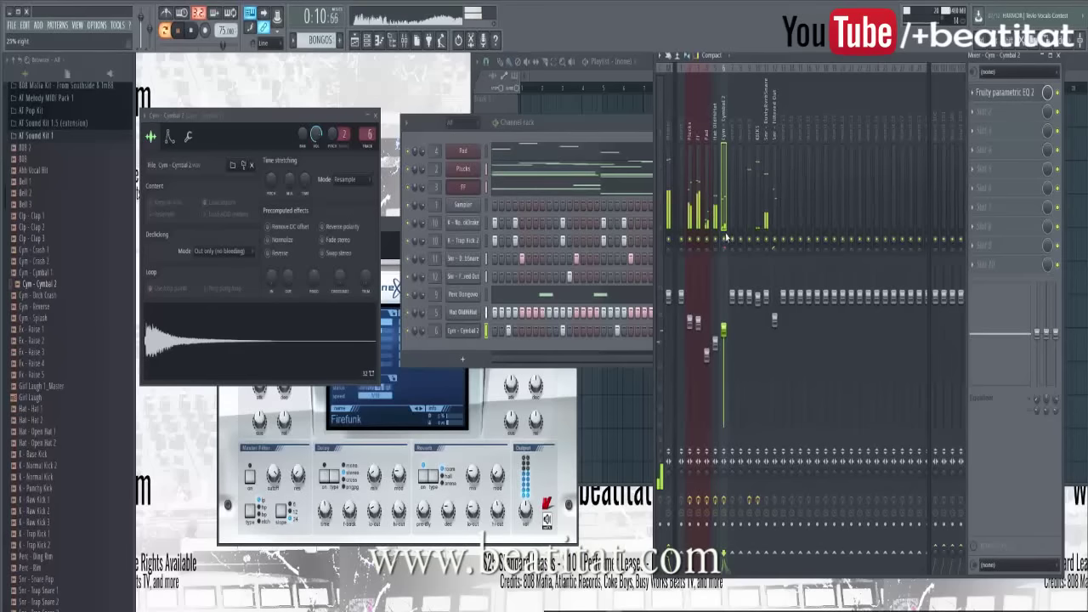
# Step: Add Fruity Parametric EQ 2 to slot 1 of the Snr - Filtered Out mixer track
pyautogui.click(774, 255)
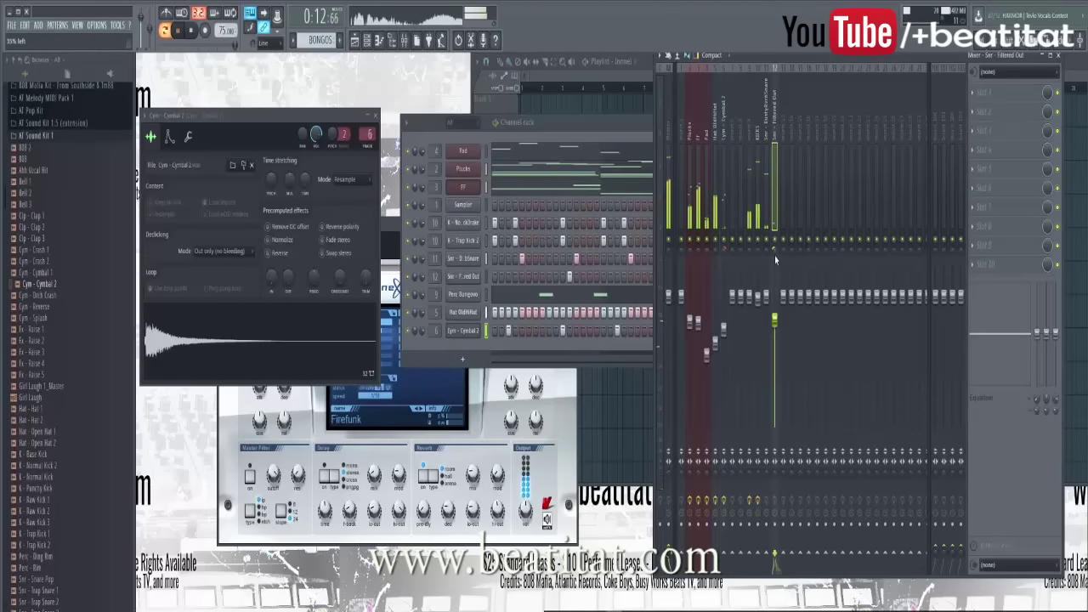
pyautogui.click(767, 256)
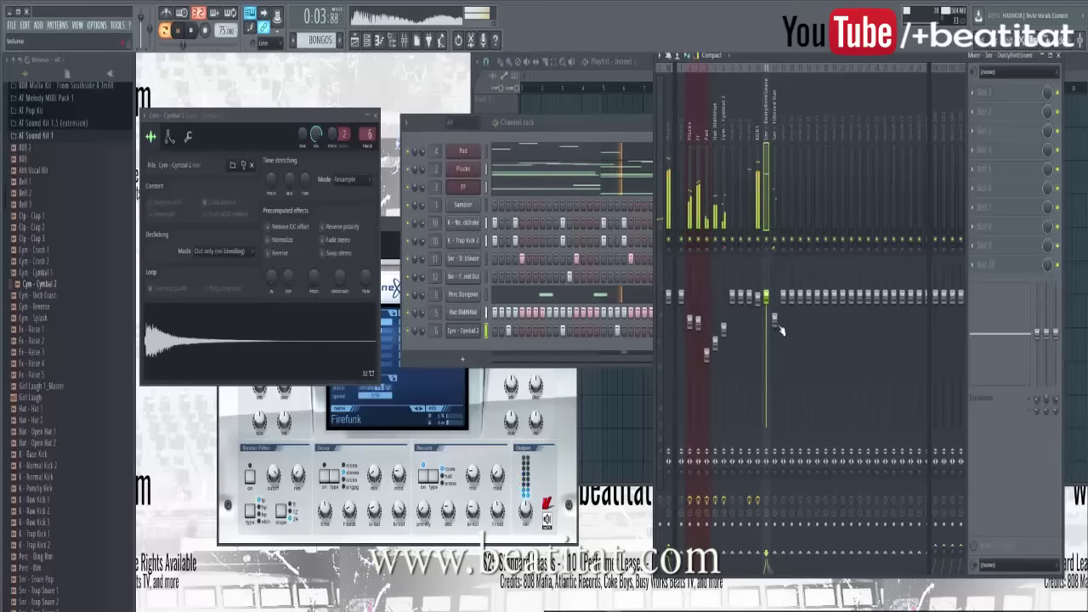
pyautogui.click(774, 255)
pyautogui.click(999, 106)
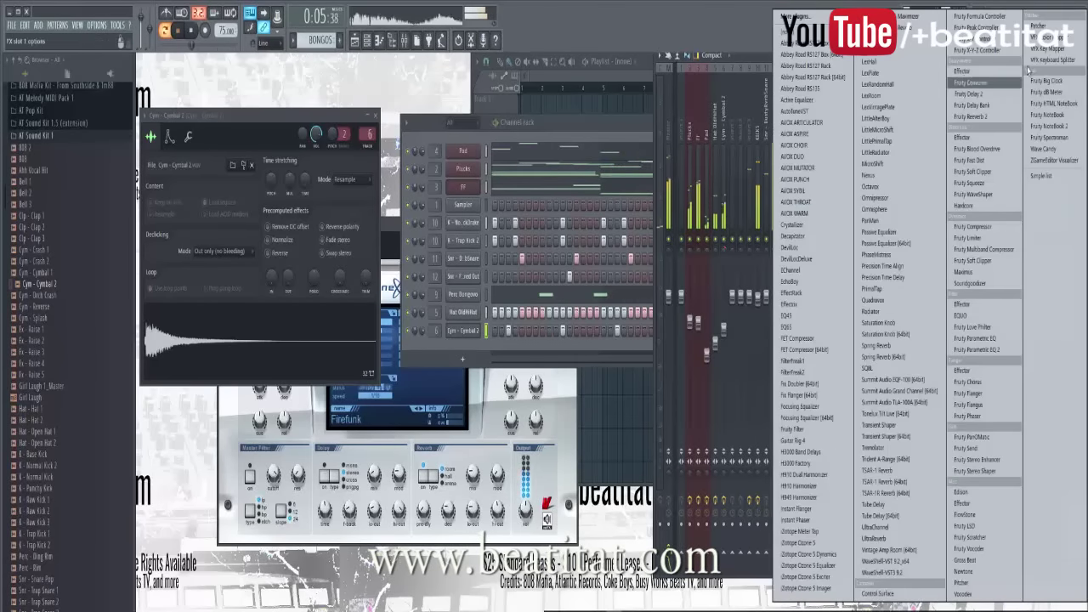
pyautogui.click(985, 355)
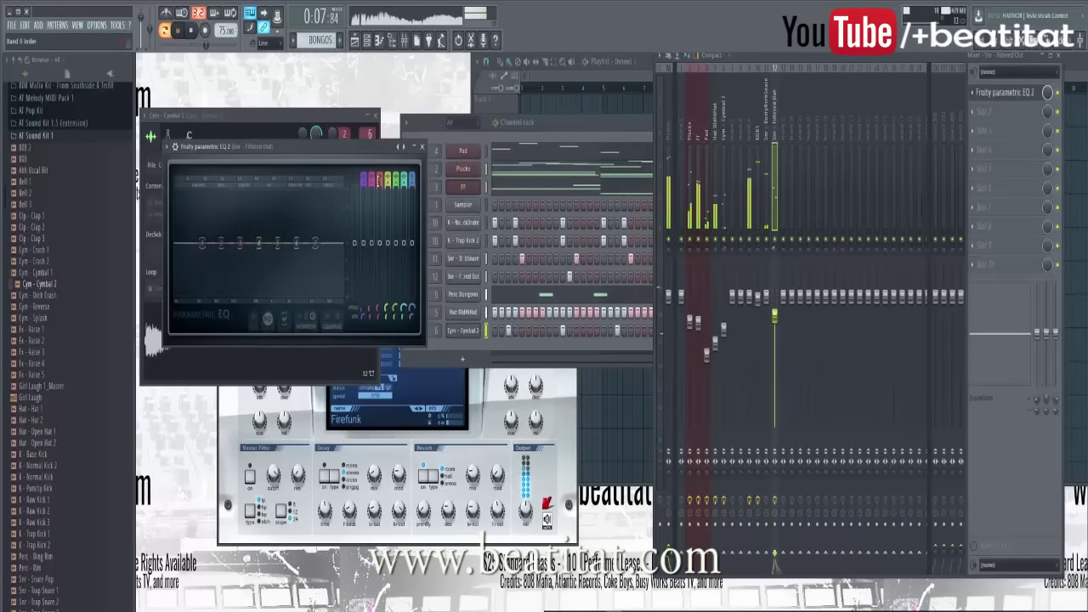
# Step: Cut the filtered snare's low frequencies in the EQ, adjust its middle and upper bands slightly and close the plugin
pyautogui.click(359, 179)
pyautogui.moveTo(202, 243); pyautogui.dragTo(223, 244)
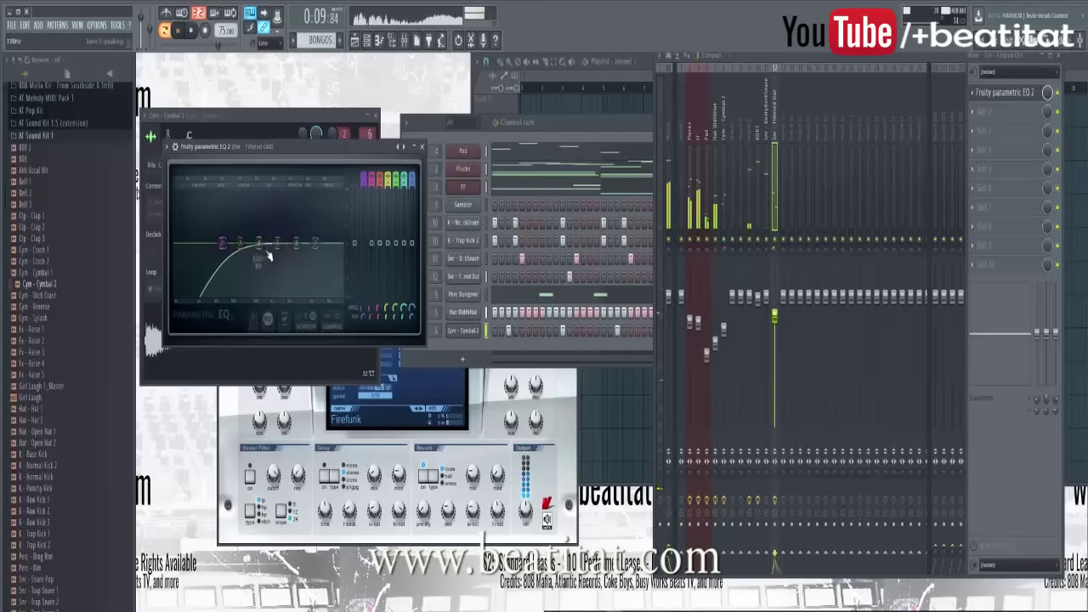
pyautogui.moveTo(291, 245)
pyautogui.mouseDown()
pyautogui.moveTo(278, 238)
pyautogui.moveTo(302, 241)
pyautogui.mouseUp()
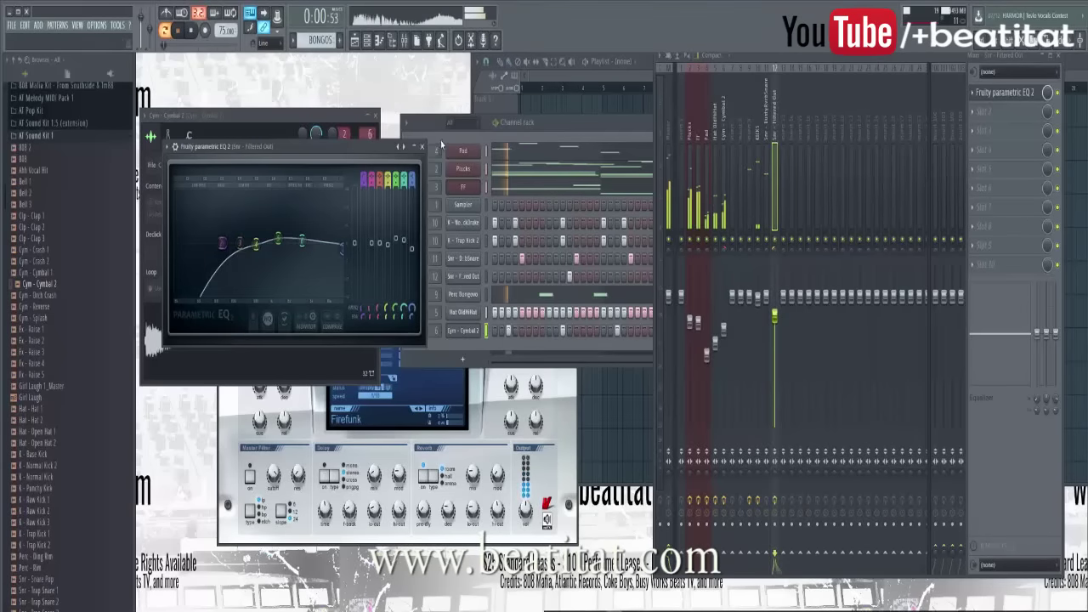
pyautogui.click(421, 147)
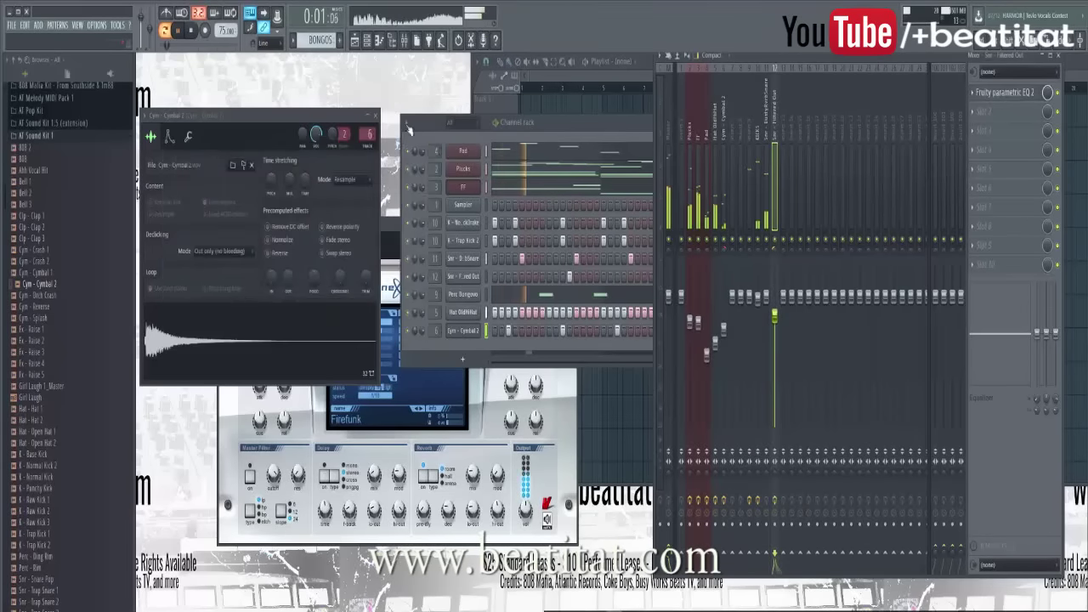
# Step: Close the Cym - Cymbal 2 channel settings and save the project as OVO diff session
pyautogui.click(375, 114)
pyautogui.hotkey('ctrl', 's')
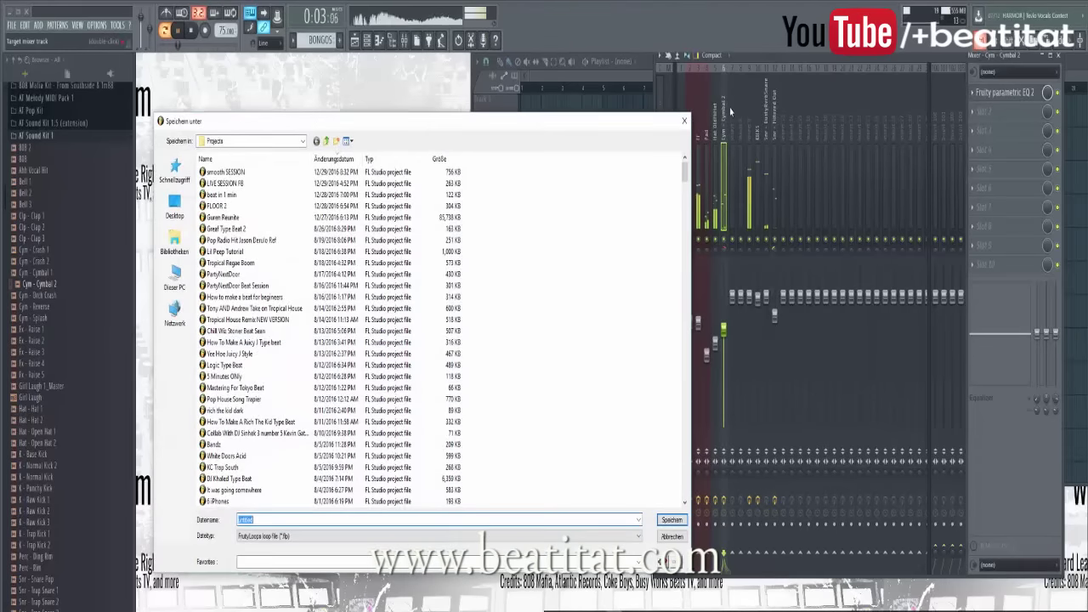
pyautogui.write('OVO ')
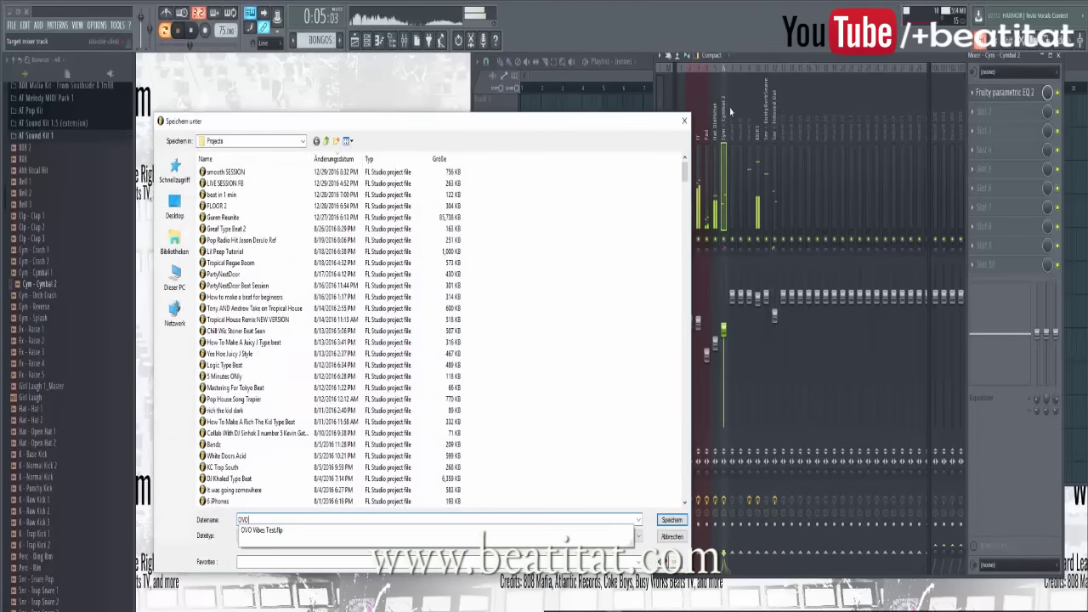
pyautogui.write('diff session')
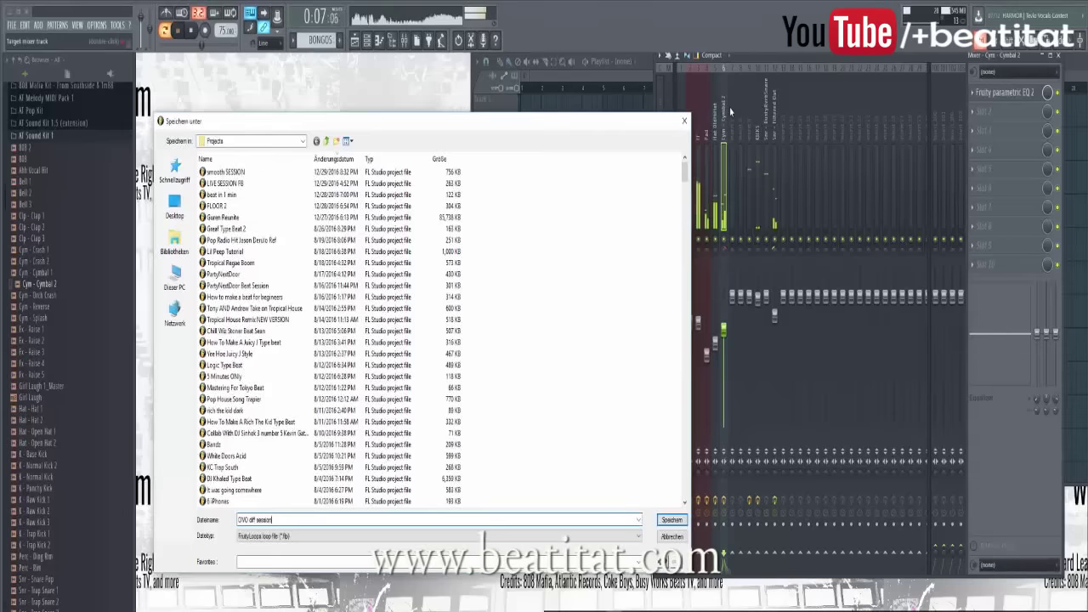
pyautogui.press('Return')
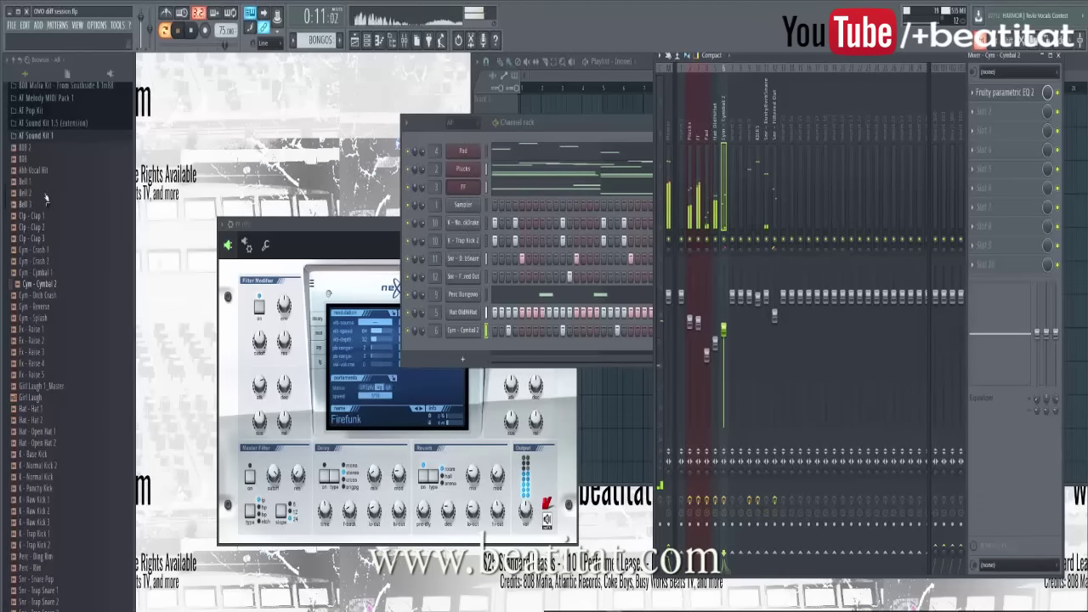
# Step: Insert a new Omnisphere channel at the Pad channel and filter its patch browser to the ARP + BPM category
pyautogui.click(38, 136)
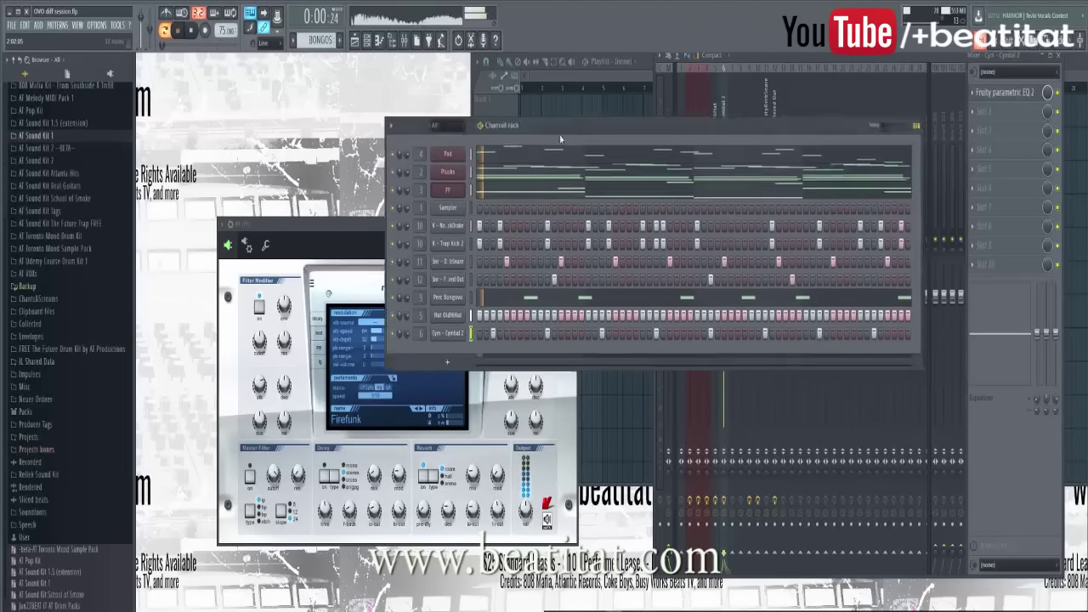
pyautogui.moveTo(579, 134); pyautogui.dragTo(383, 134)
pyautogui.rightClick(268, 149)
pyautogui.moveTo(282, 220)
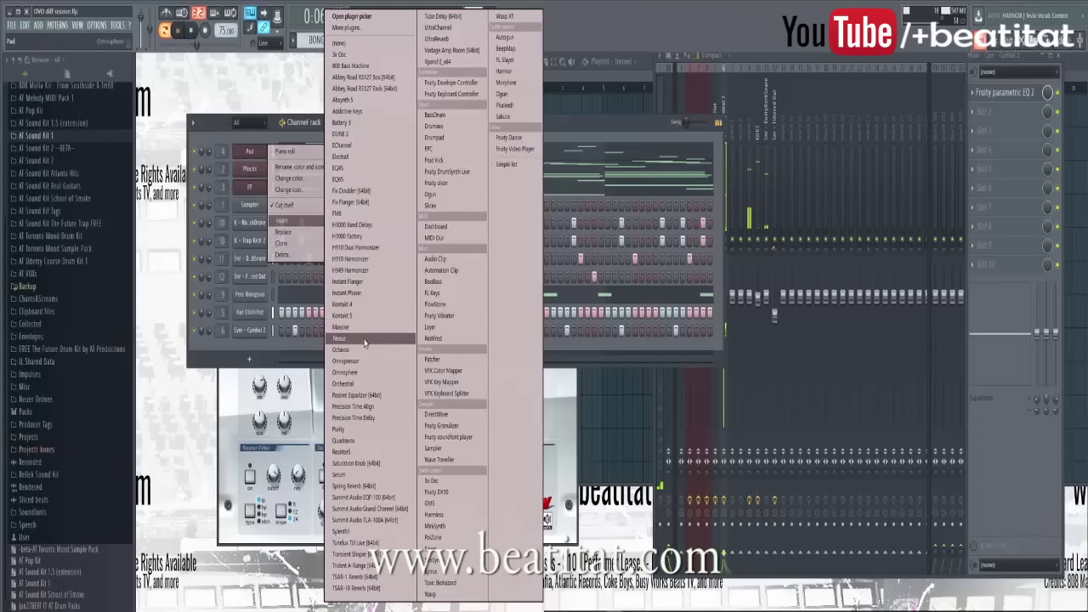
pyautogui.click(363, 372)
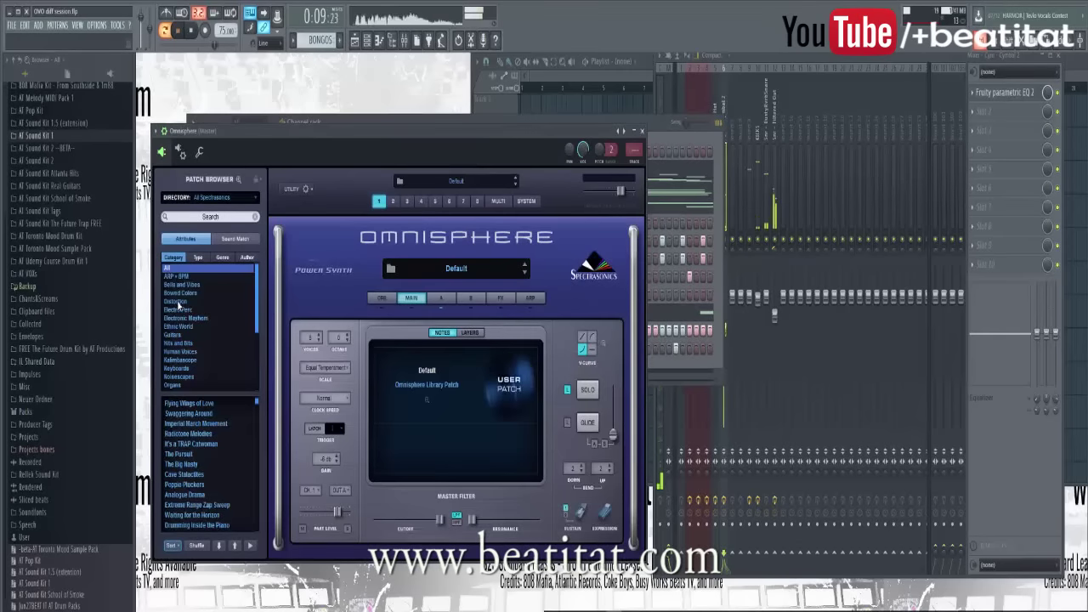
pyautogui.press('Down')
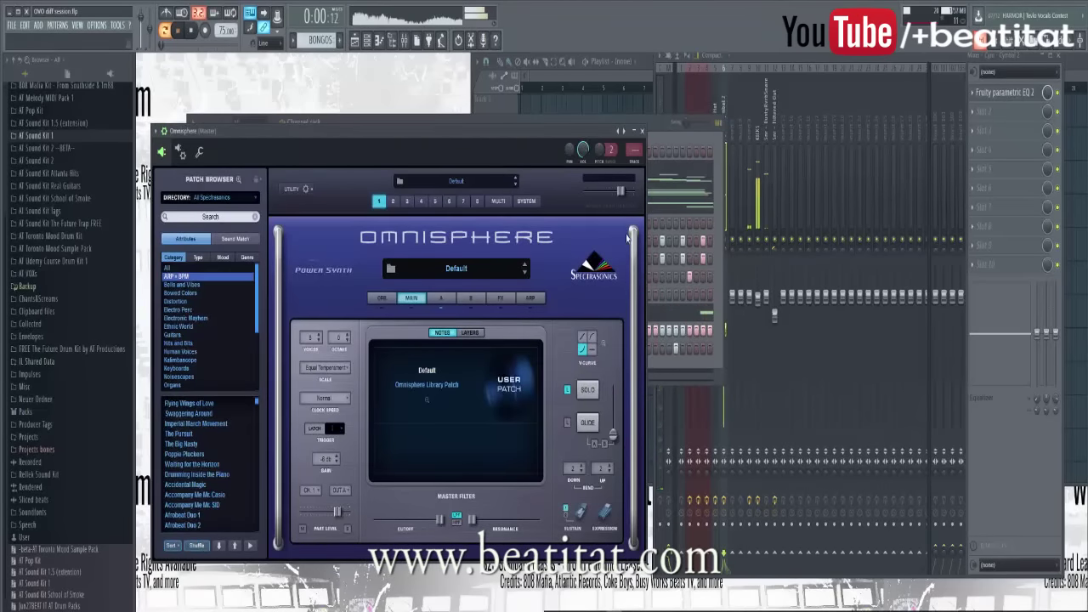
# Step: Load the Shark's Bite patch and route the new Omnisphere channel to mixer track 7
pyautogui.press('F6')
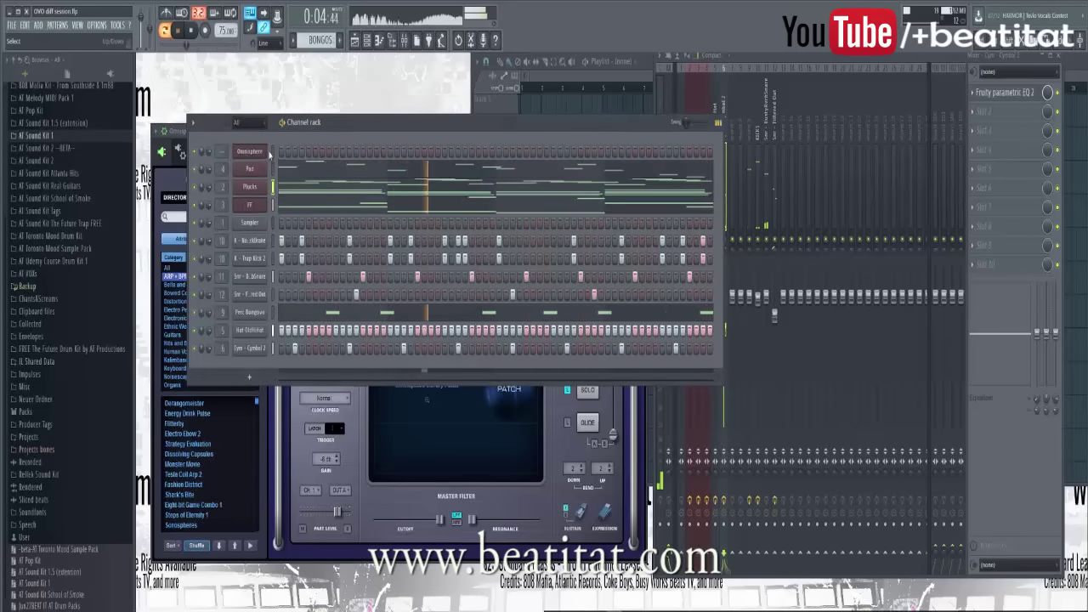
pyautogui.click(234, 463)
pyautogui.click(179, 493)
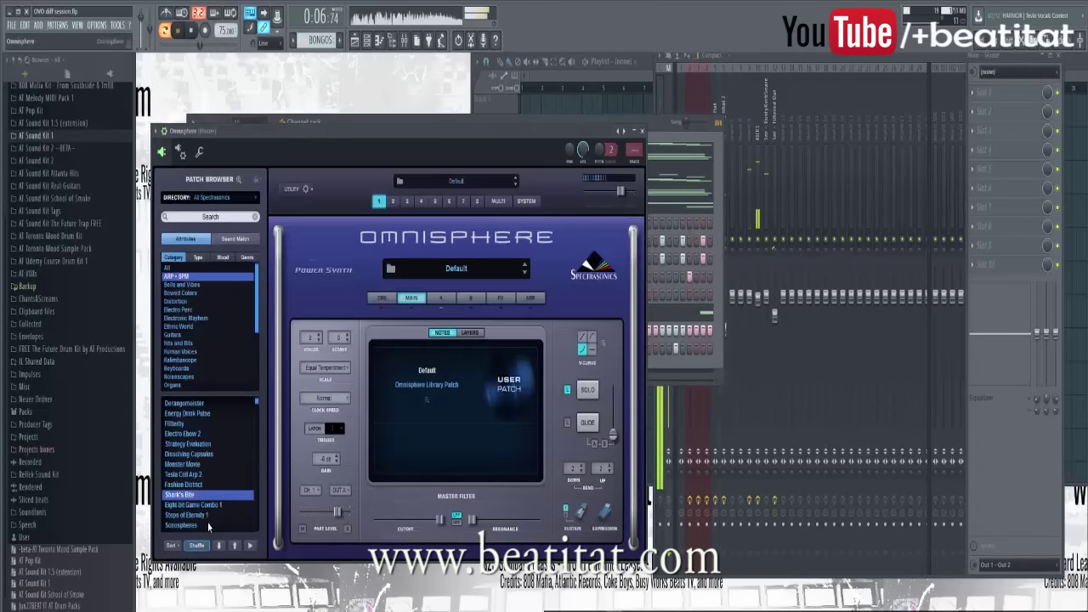
pyautogui.click(633, 162)
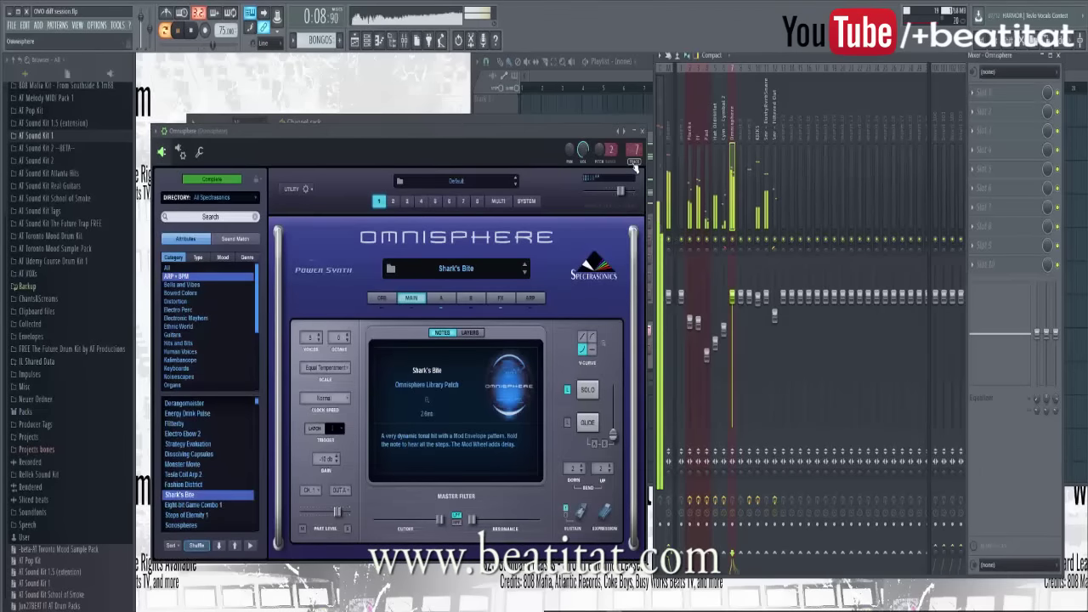
# Step: Load the Eight-bit Game Combo 1 patch and lower the volume of the Omnisphere mixer track
pyautogui.click(212, 504)
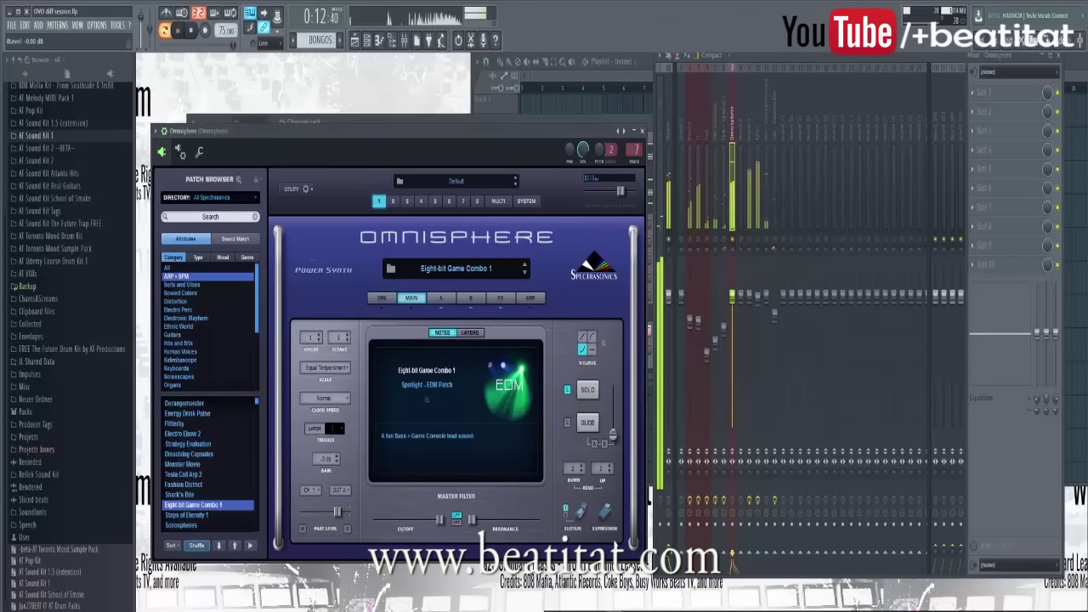
pyautogui.moveTo(736, 310); pyautogui.dragTo(742, 351)
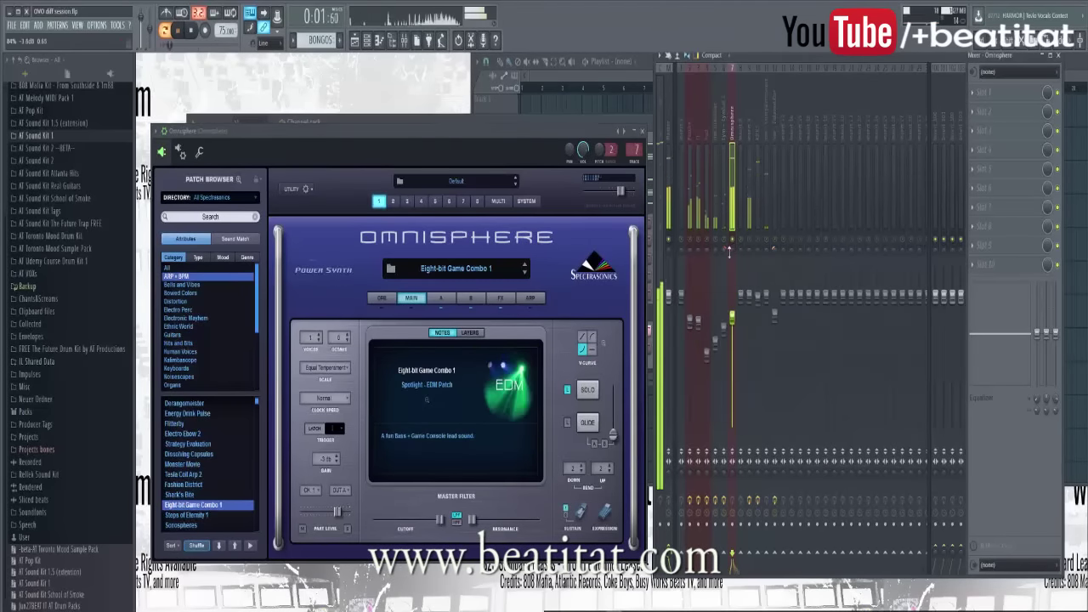
# Step: Add Gross Beat to slot 1 of the Omnisphere mixer track with the Momentary preset and its 1/2 Speed time effect
pyautogui.click(1010, 100)
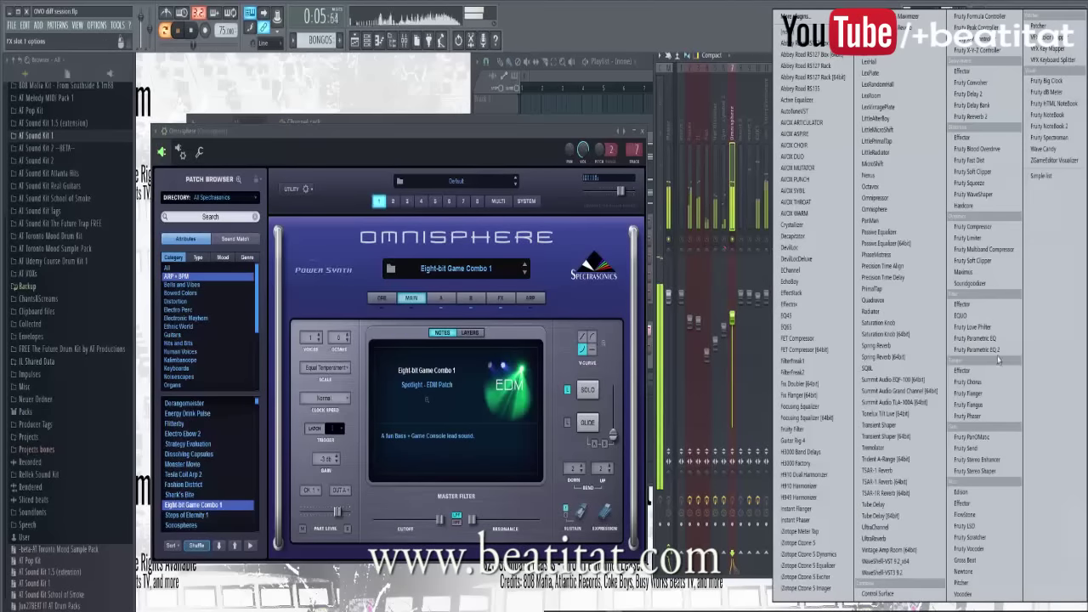
pyautogui.click(969, 561)
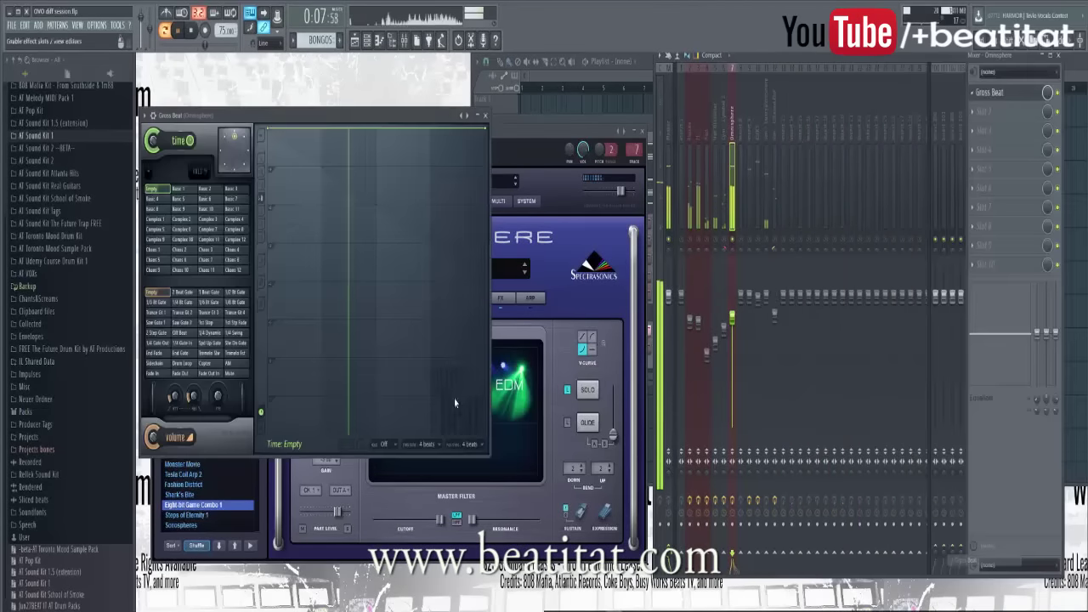
pyautogui.click(146, 116)
pyautogui.moveTo(180, 153)
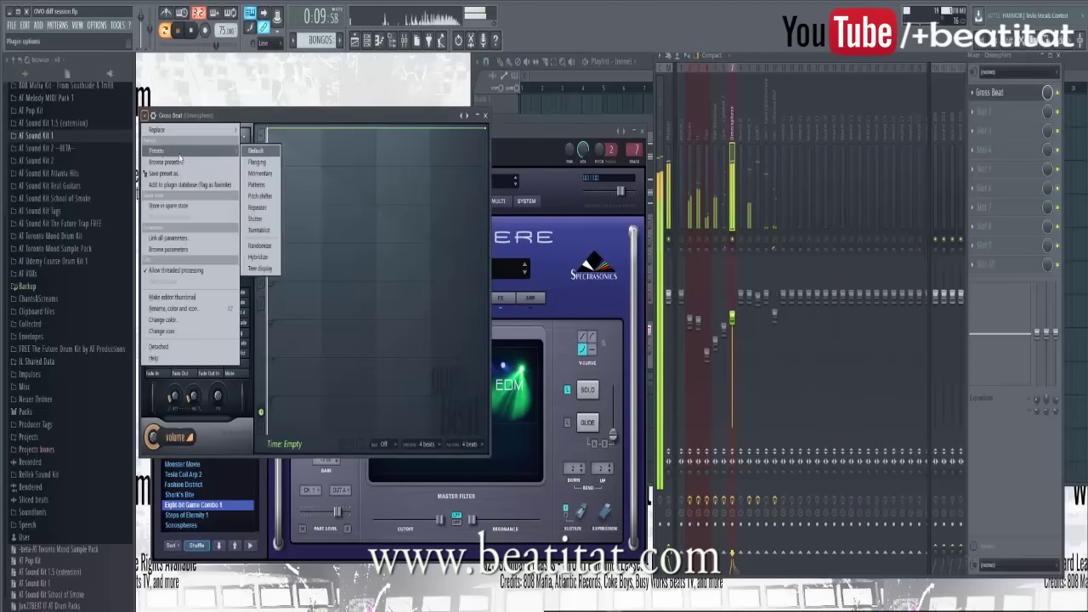
pyautogui.click(255, 151)
pyautogui.click(207, 259)
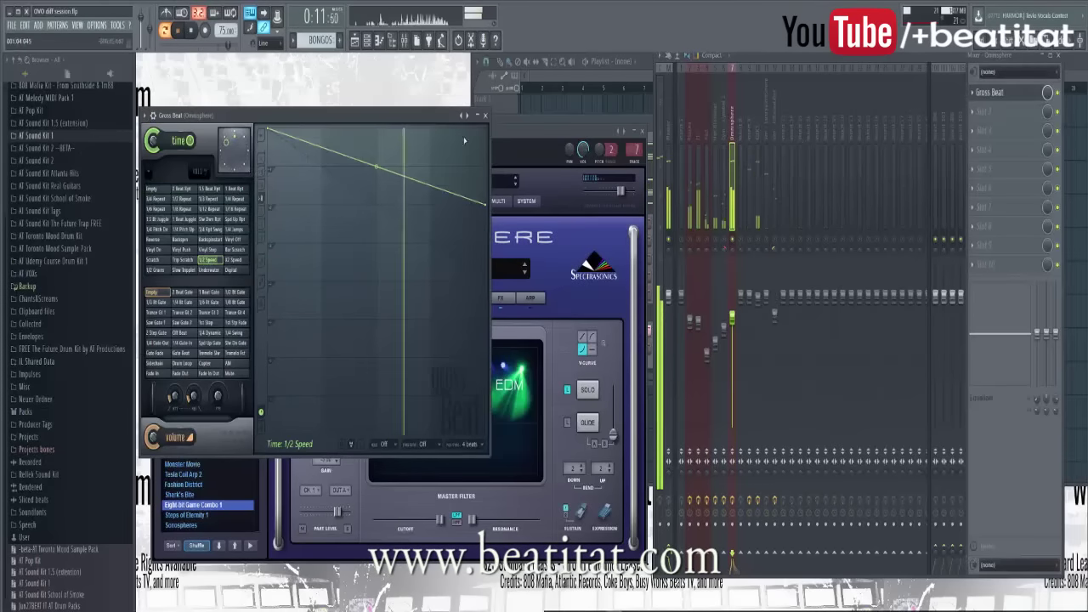
pyautogui.click(484, 114)
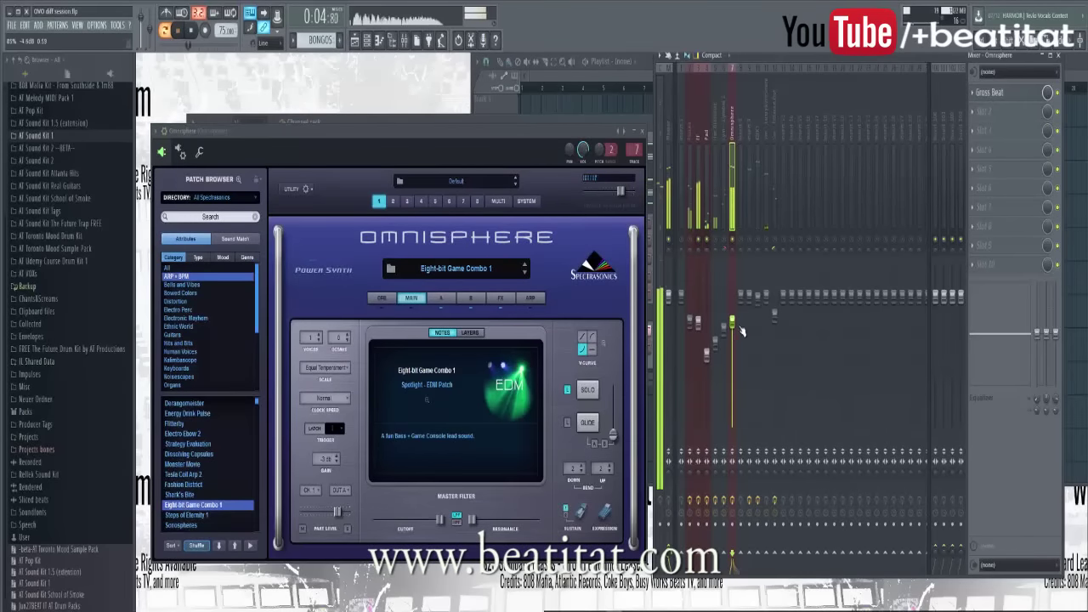
# Step: Audition the Sonospheres and Steps of Eternity 1 patches in Omnisphere against the beat
pyautogui.click(191, 526)
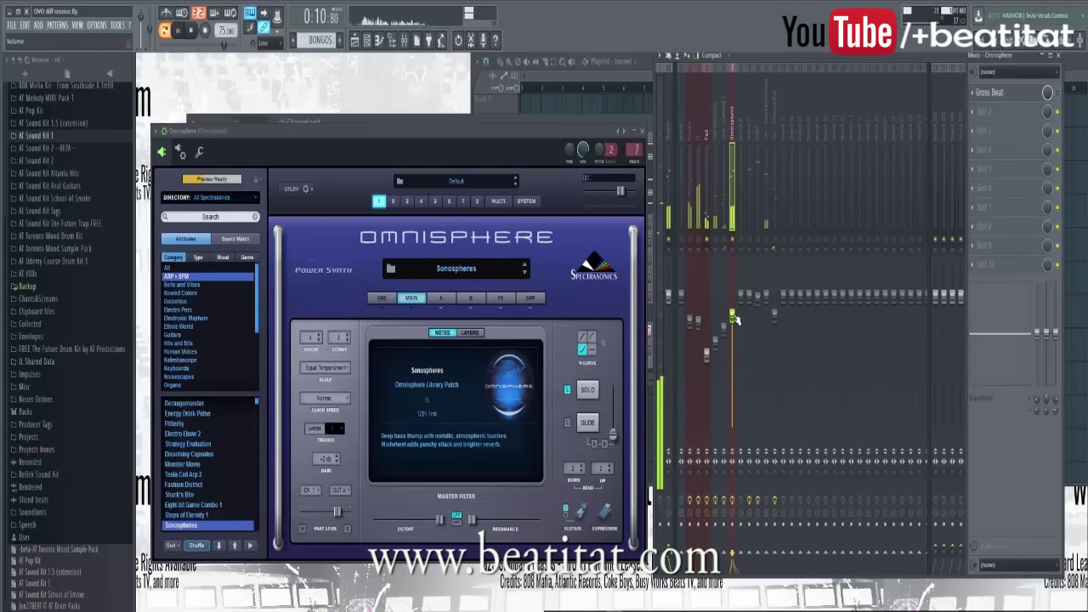
pyautogui.press('Up')
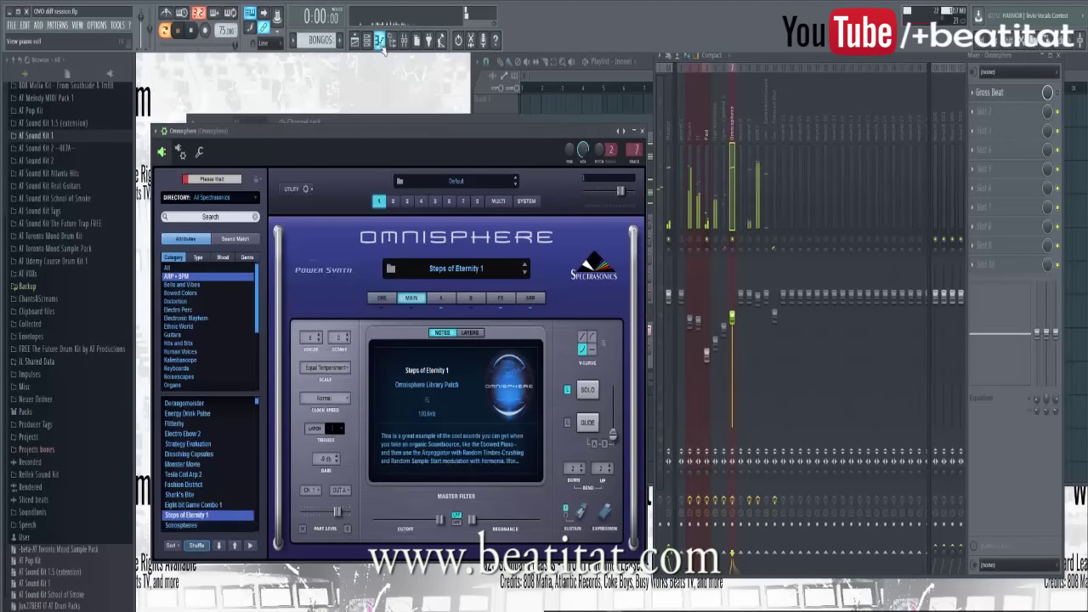
pyautogui.click(380, 42)
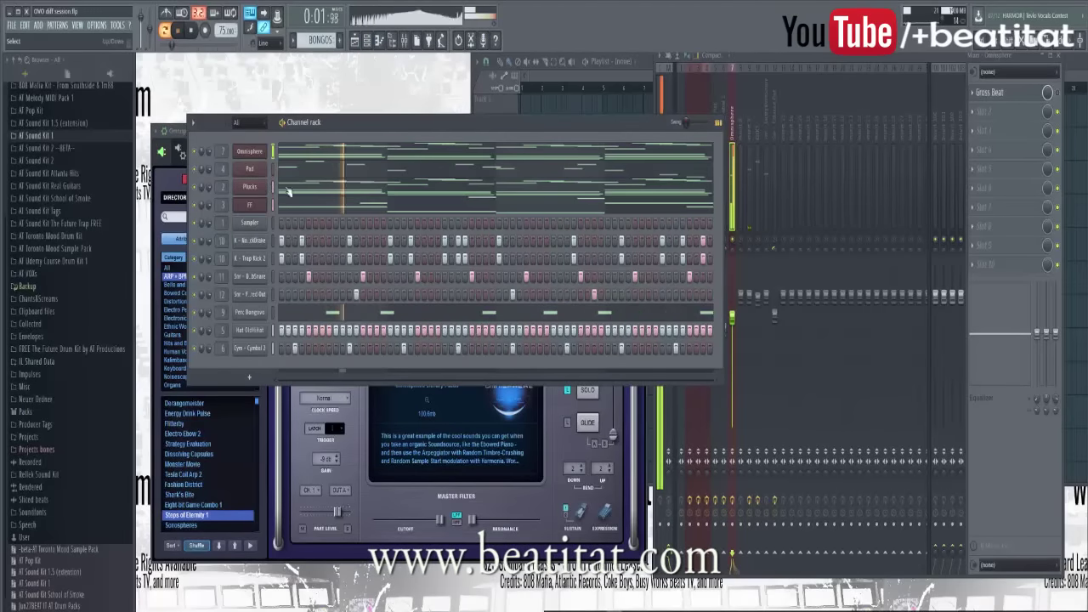
# Step: Audition the VL Groove and Micro Sources Arp patches in the ARP + BPM category
pyautogui.click(209, 484)
pyautogui.scroll(-3, 209, 484)
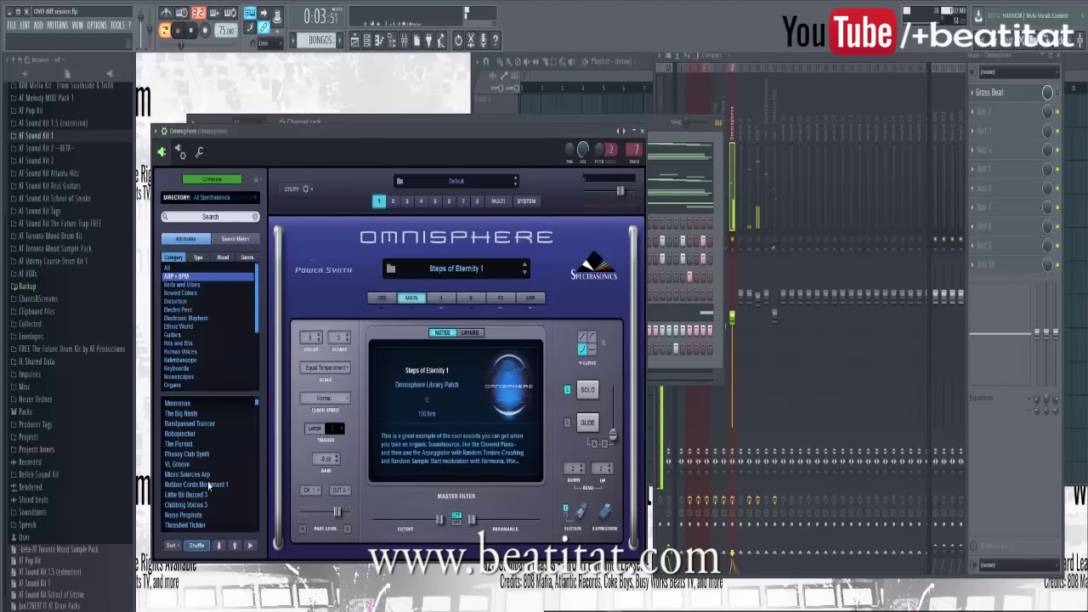
pyautogui.click(209, 485)
pyautogui.scroll(-2, 210, 504)
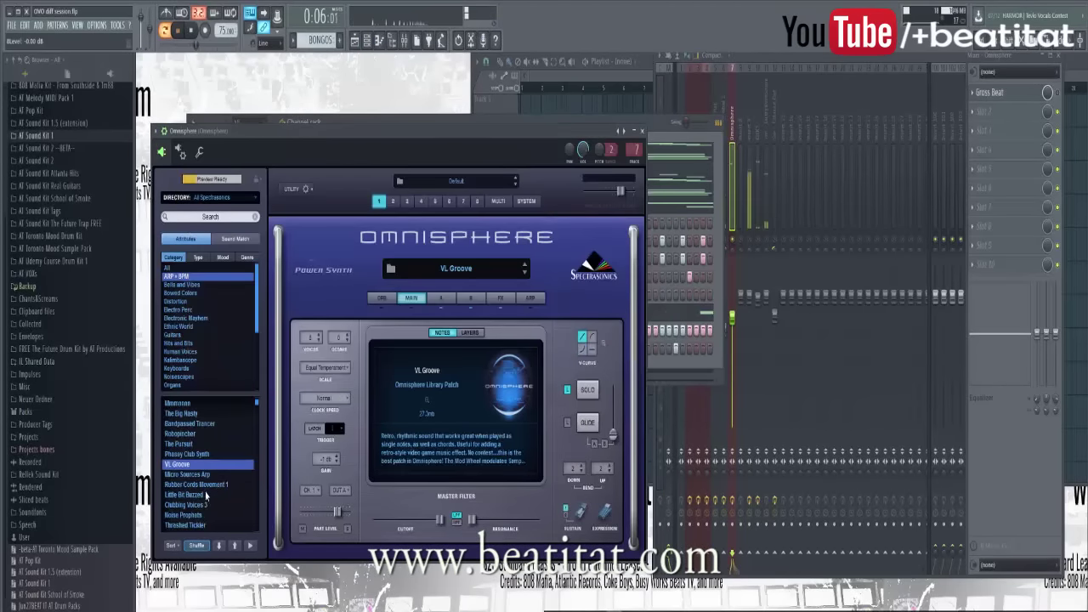
pyautogui.click(204, 474)
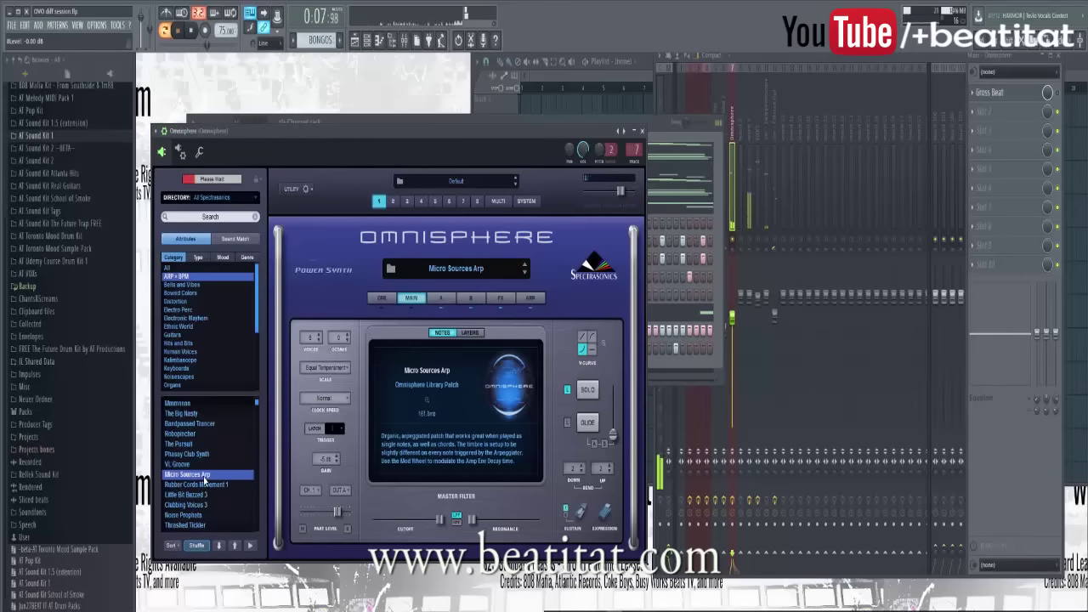
pyautogui.scroll(-4, 204, 480)
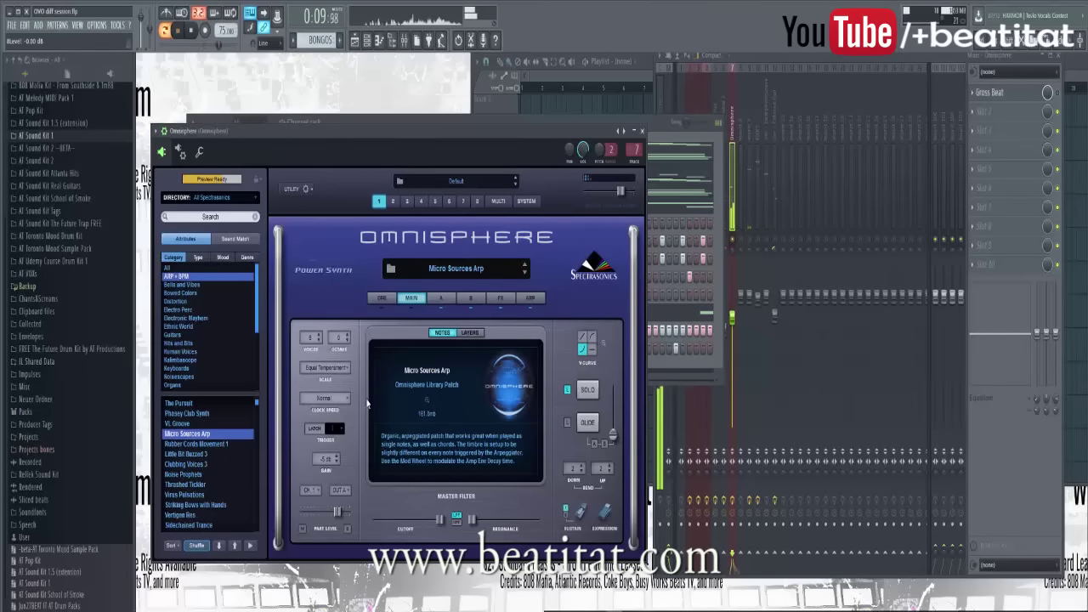
# Step: Rename both the Omnisphere mixer track and its channel to Arp
pyautogui.press('F6')
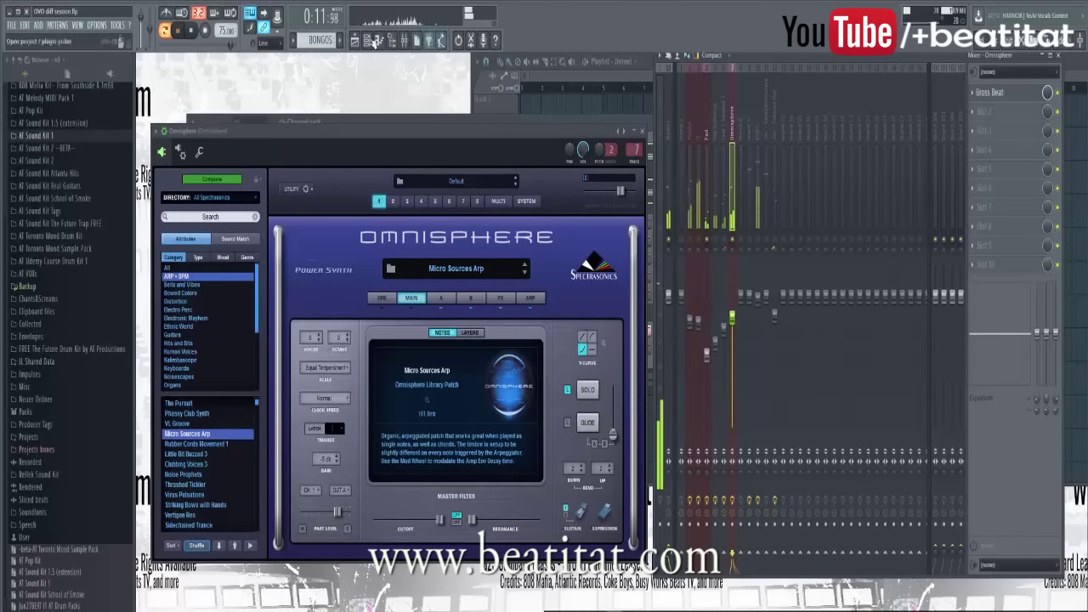
pyautogui.click(178, 32)
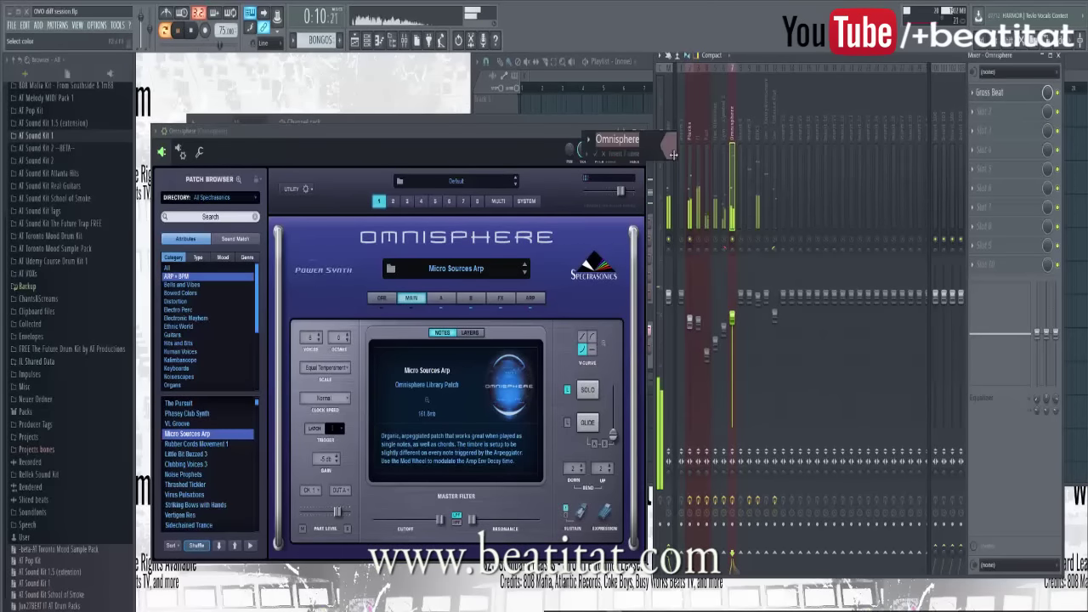
pyautogui.write('Arp')
pyautogui.press('Return')
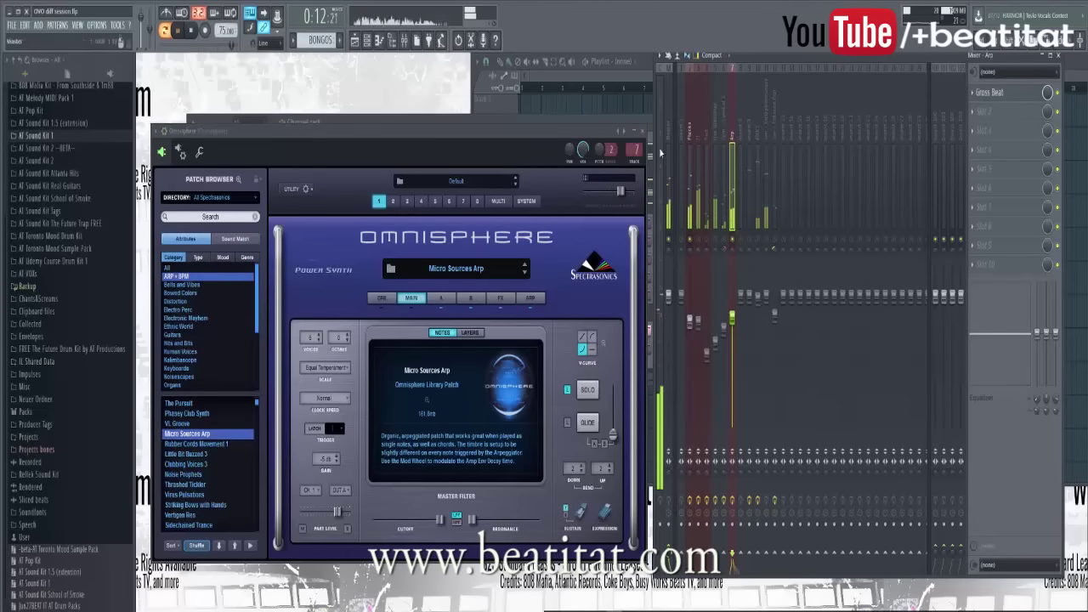
pyautogui.press('F6')
pyautogui.rightClick(258, 160)
pyautogui.click(272, 200)
pyautogui.write('Arp')
pyautogui.press('Return')
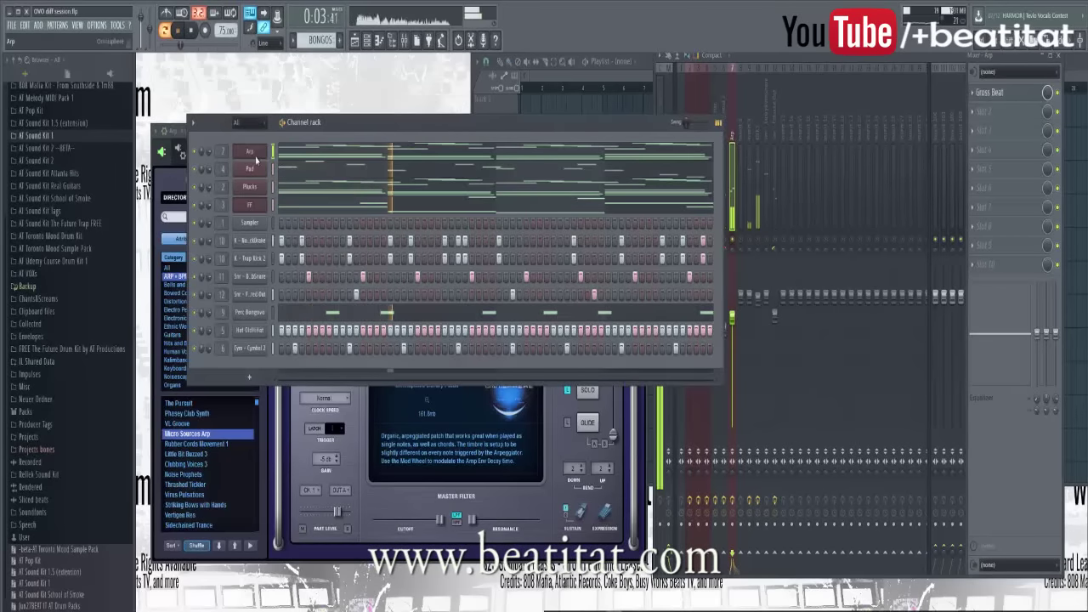
# Step: Lower the volume of the Arp mixer track
pyautogui.click(703, 238)
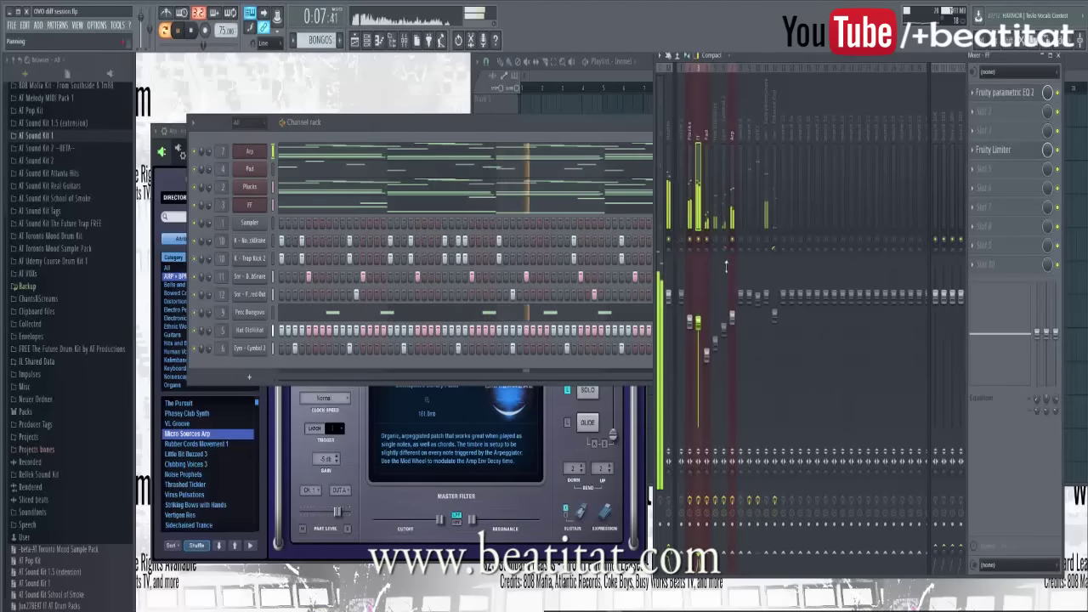
pyautogui.moveTo(731, 316); pyautogui.dragTo(736, 360)
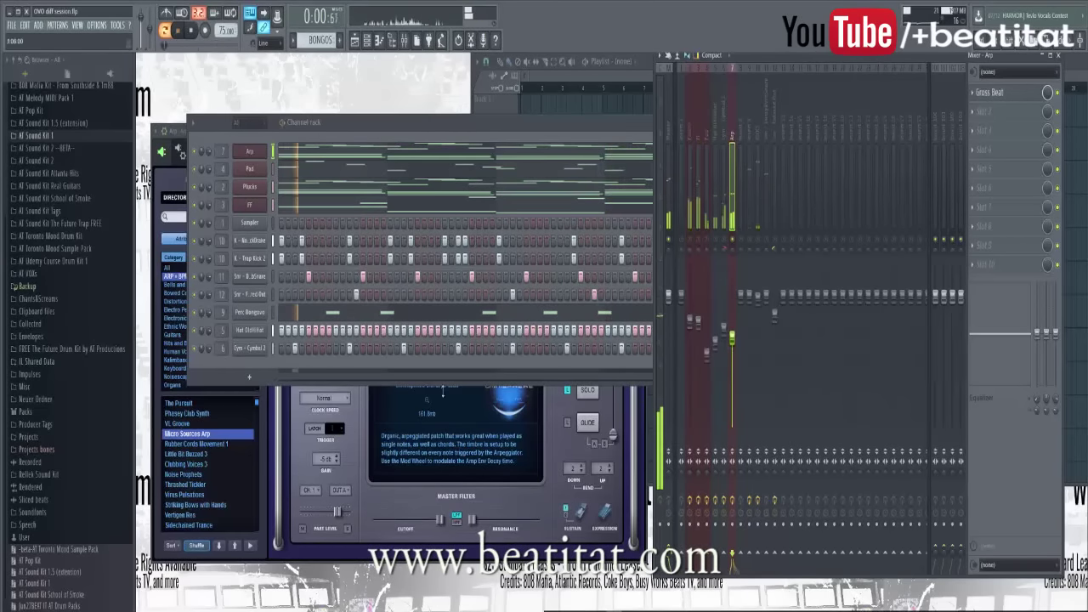
# Step: Audition the Noise Prophets, Clubbing Voices 3, Sidechained Trance and Wasp Catcher patches on the Arp channel
pyautogui.click(360, 468)
pyautogui.click(206, 475)
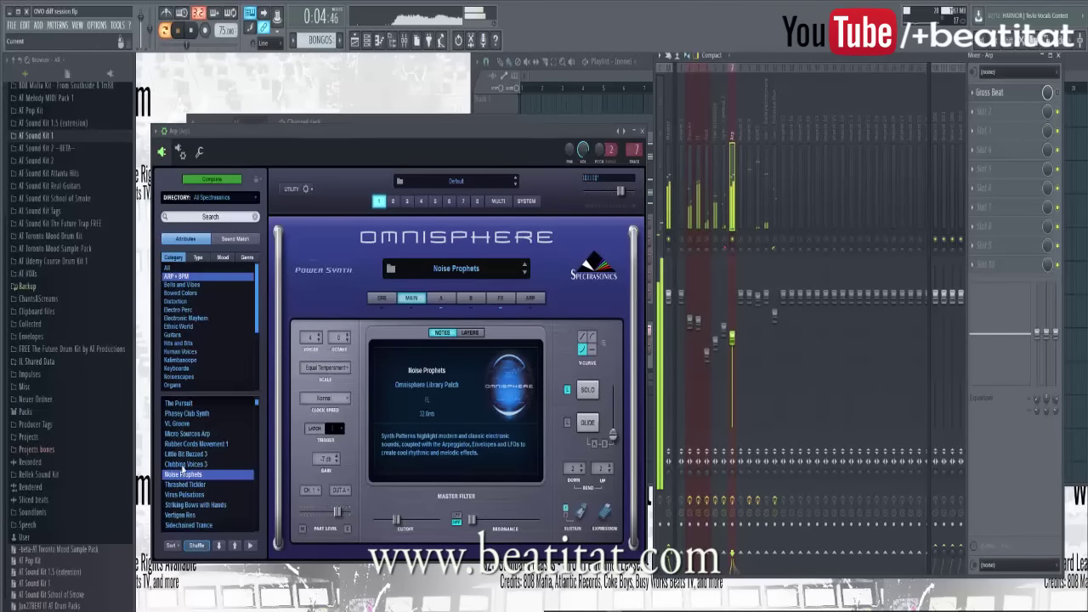
pyautogui.click(187, 464)
pyautogui.scroll(-2, 204, 502)
pyautogui.click(203, 506)
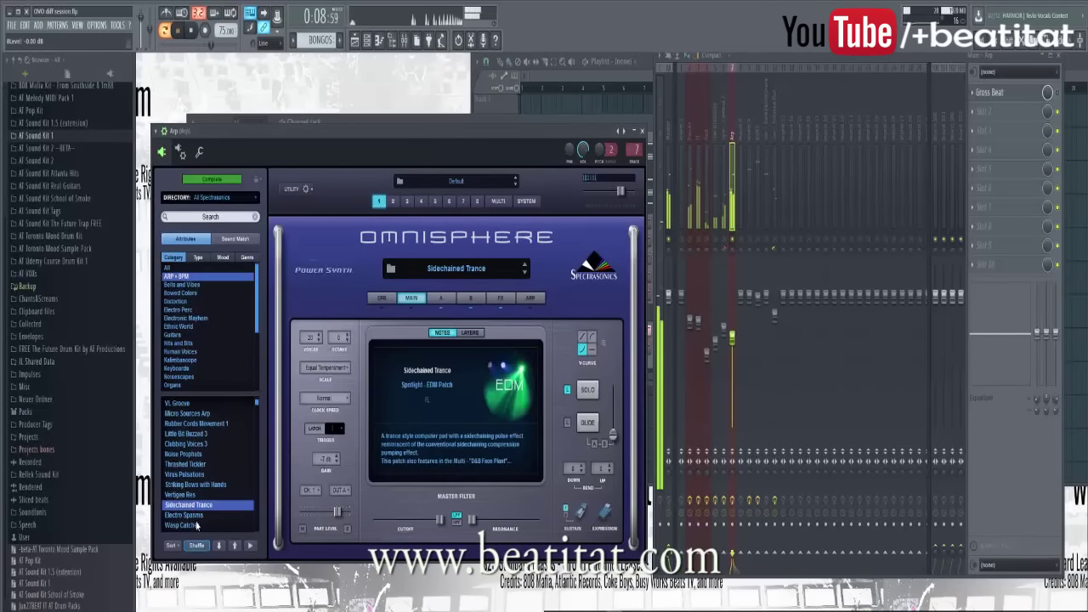
pyautogui.click(198, 525)
pyautogui.click(374, 42)
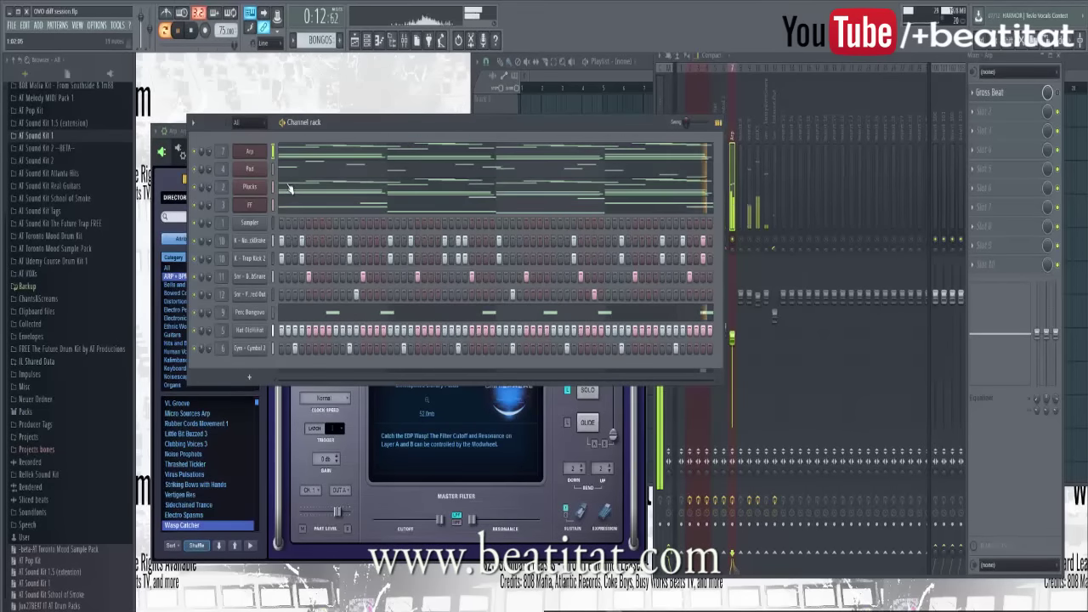
# Step: Audition more arp patches, including Rubber Cords Movement 2, Chaos Celeste, Quirky Agitated Saw Pattern and Roboto Arp
pyautogui.click(189, 505)
pyautogui.scroll(-4, 205, 500)
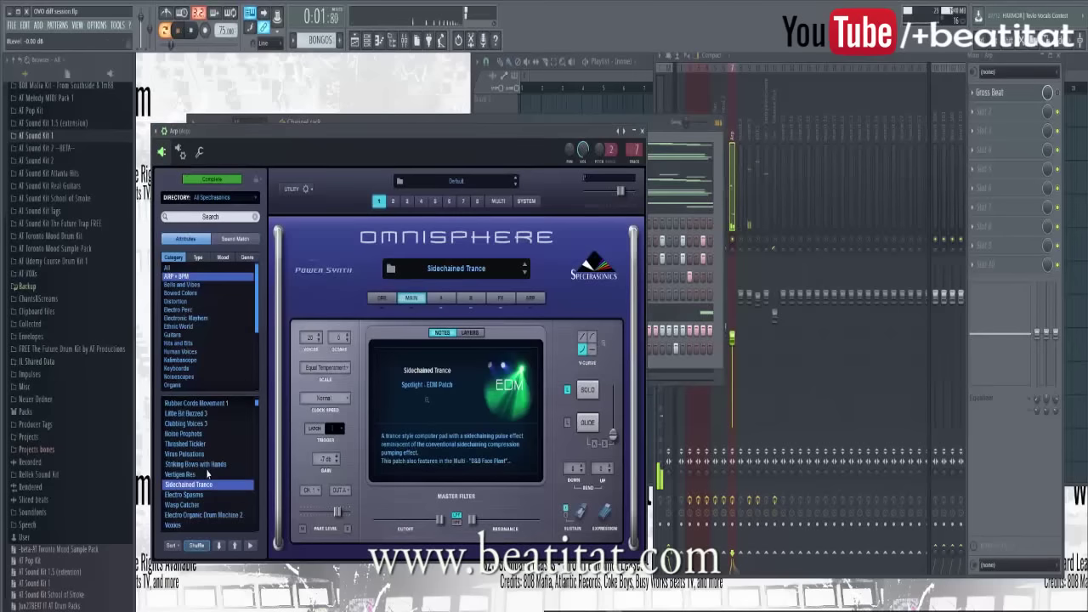
pyautogui.scroll(-2, 205, 501)
pyautogui.click(204, 494)
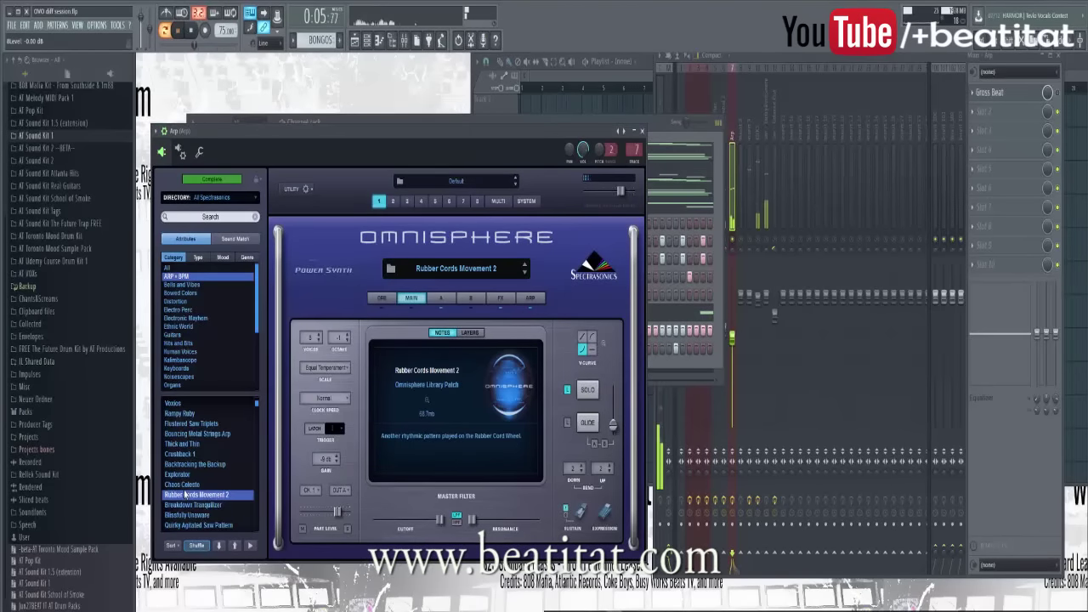
pyautogui.click(185, 486)
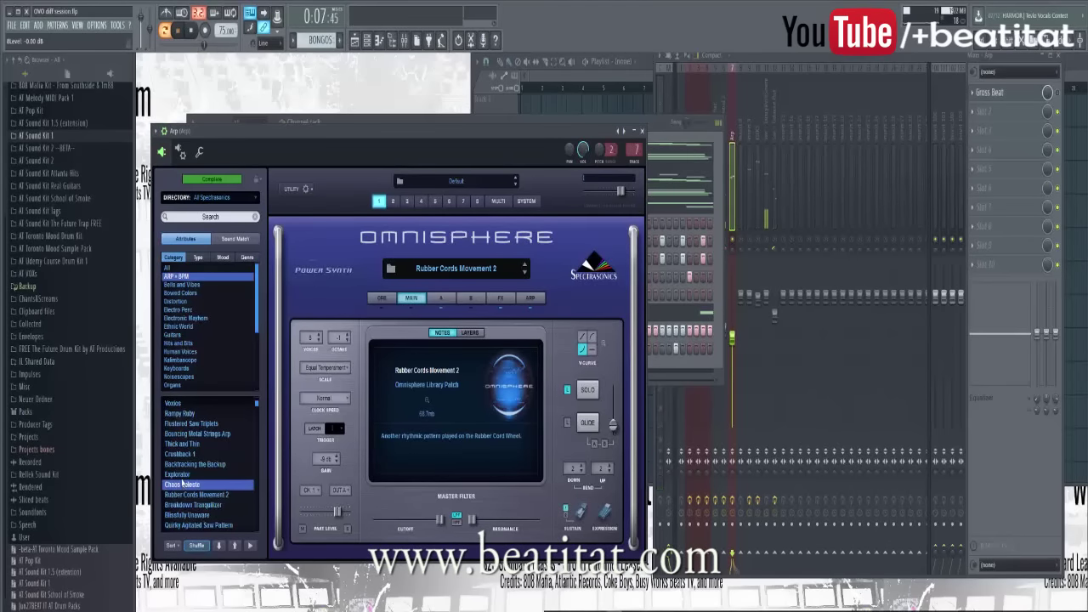
pyautogui.click(198, 526)
pyautogui.scroll(-2, 196, 519)
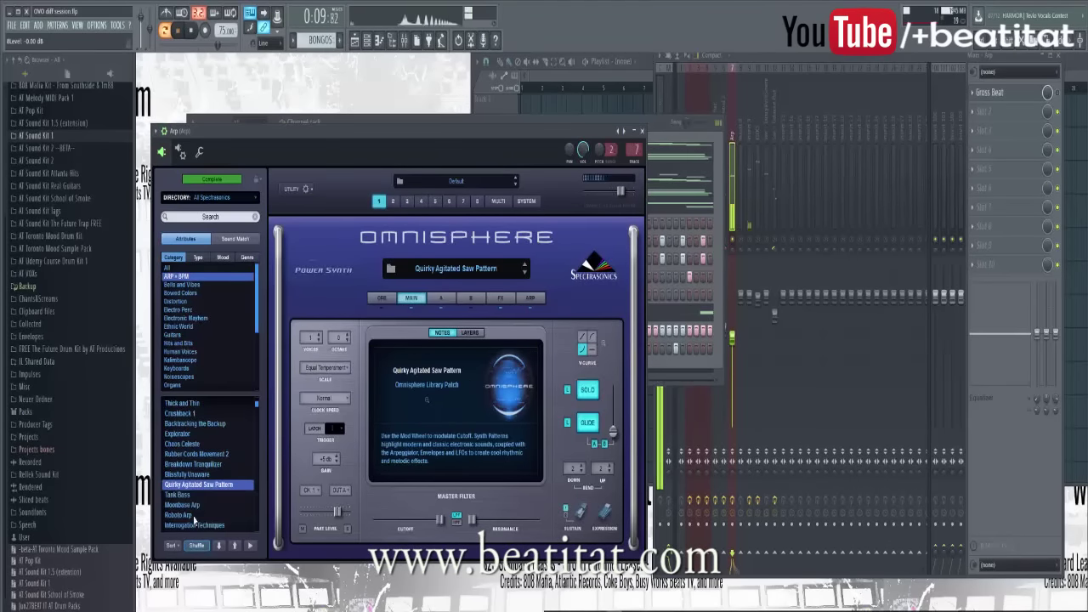
pyautogui.click(193, 514)
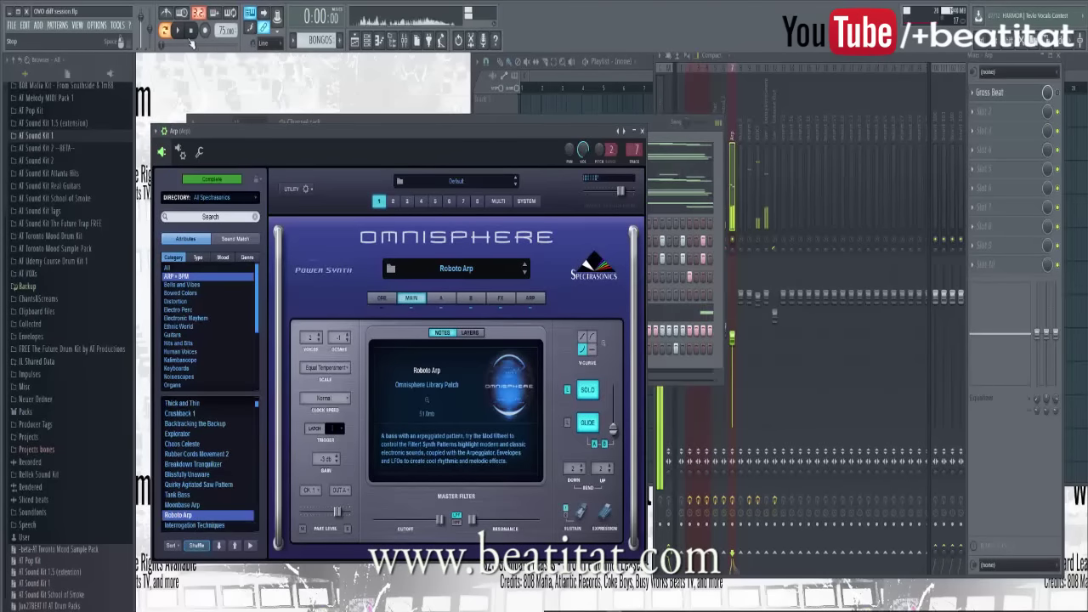
# Step: Delete the high melody notes from the Arp channel's piano roll, keeping only the chord notes, and close the piano roll
pyautogui.click(180, 31)
pyautogui.click(336, 119)
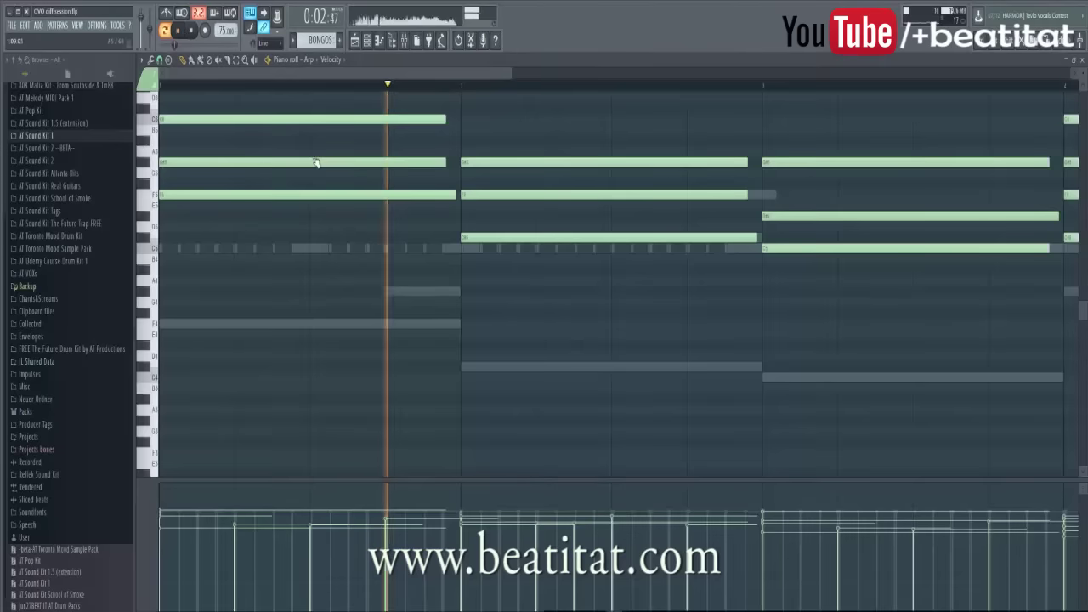
pyautogui.click(313, 161)
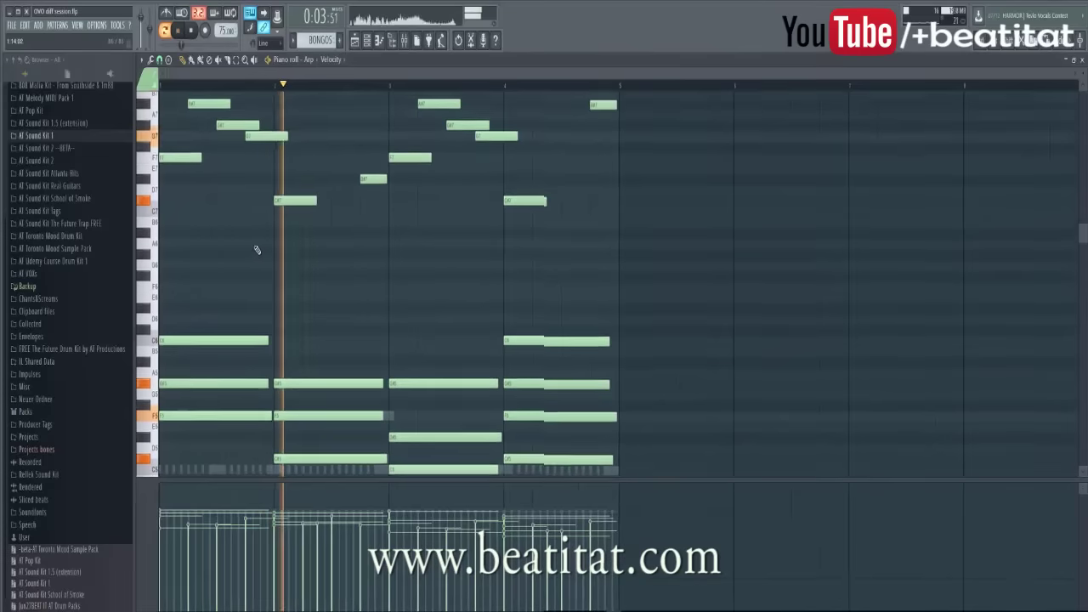
pyautogui.scroll(4, 255, 237)
pyautogui.moveTo(621, 181); pyautogui.dragTo(102, 409)
pyautogui.scroll(-4, 170, 331)
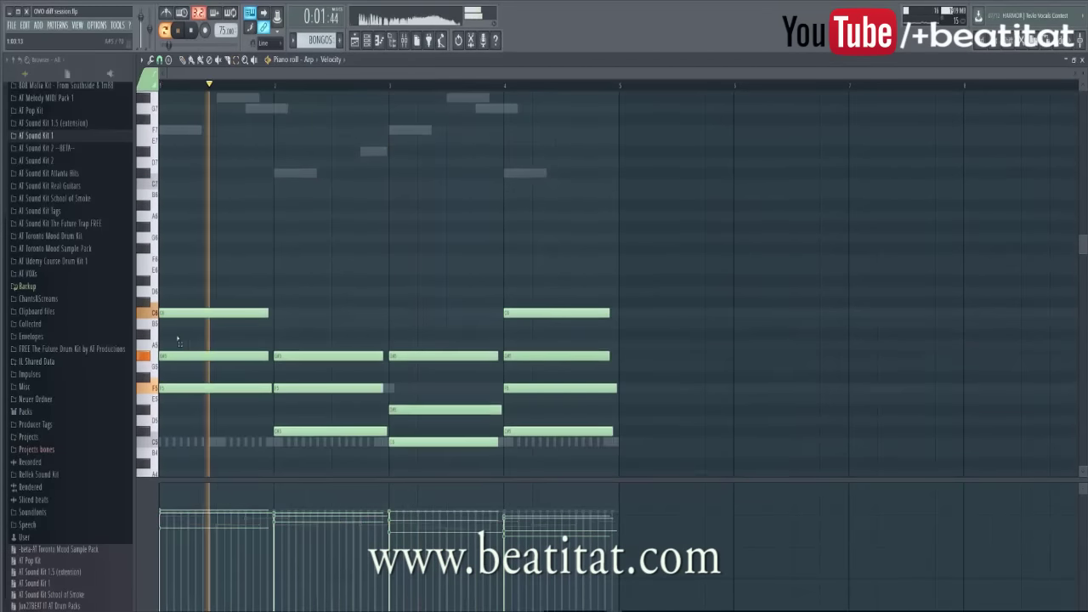
pyautogui.press('F7')
pyautogui.press('F6')
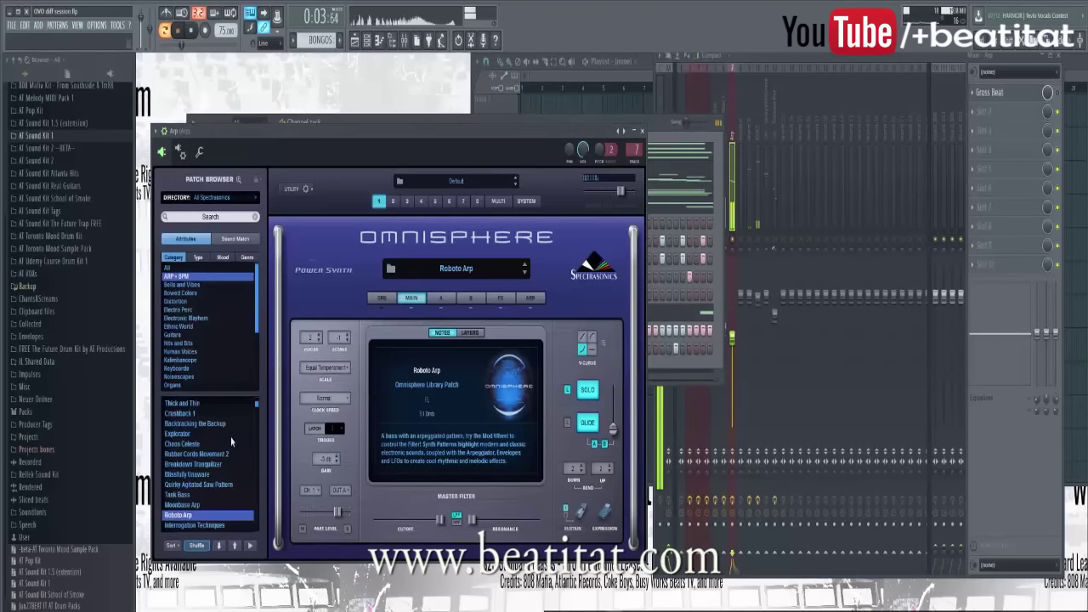
# Step: Compare the Chaos Celeste, Bouncing Metal Strings Arp and Flustered Saw Triplets patches and load Wasp Catcher on the Arp channel
pyautogui.click(183, 443)
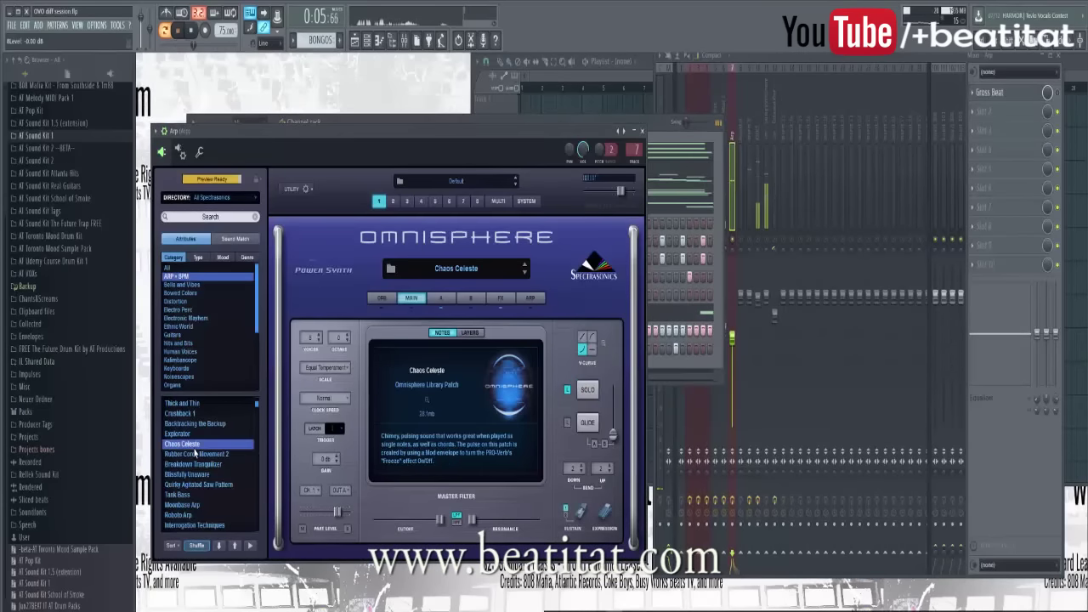
pyautogui.scroll(2, 196, 451)
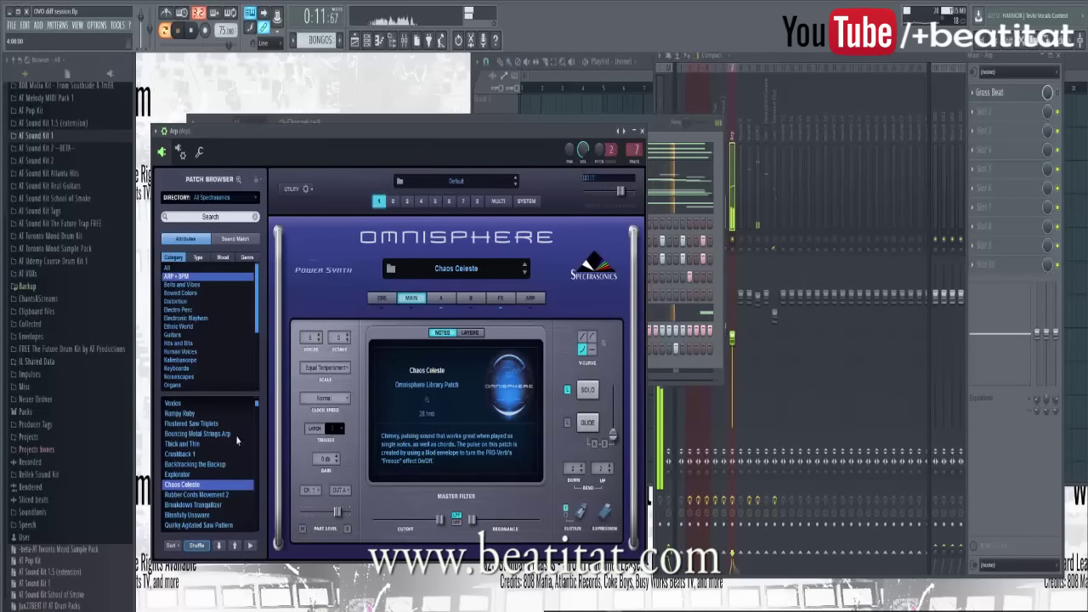
pyautogui.click(199, 434)
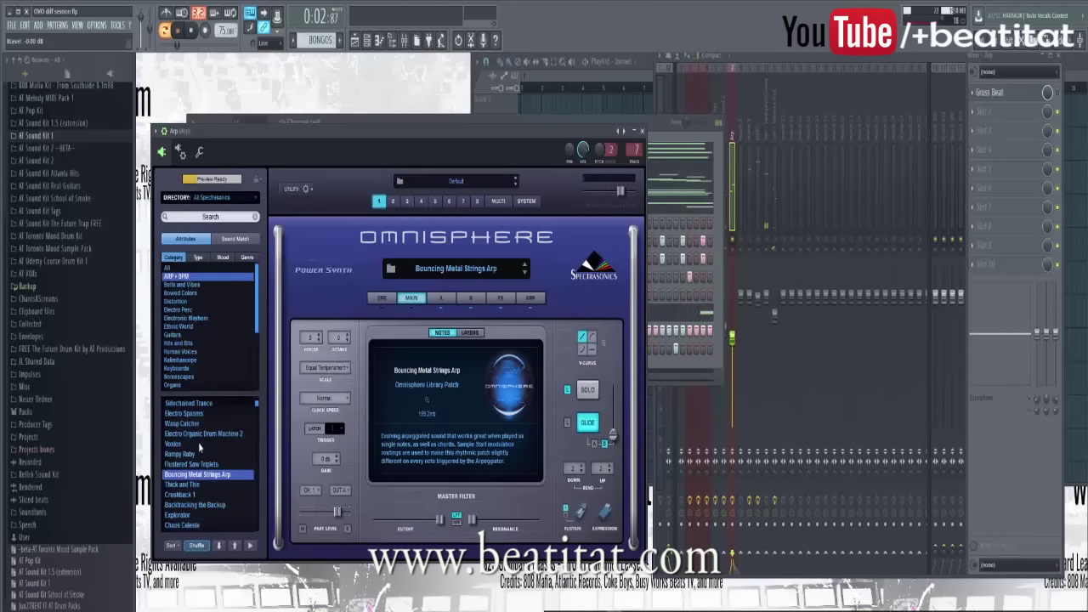
pyautogui.click(198, 464)
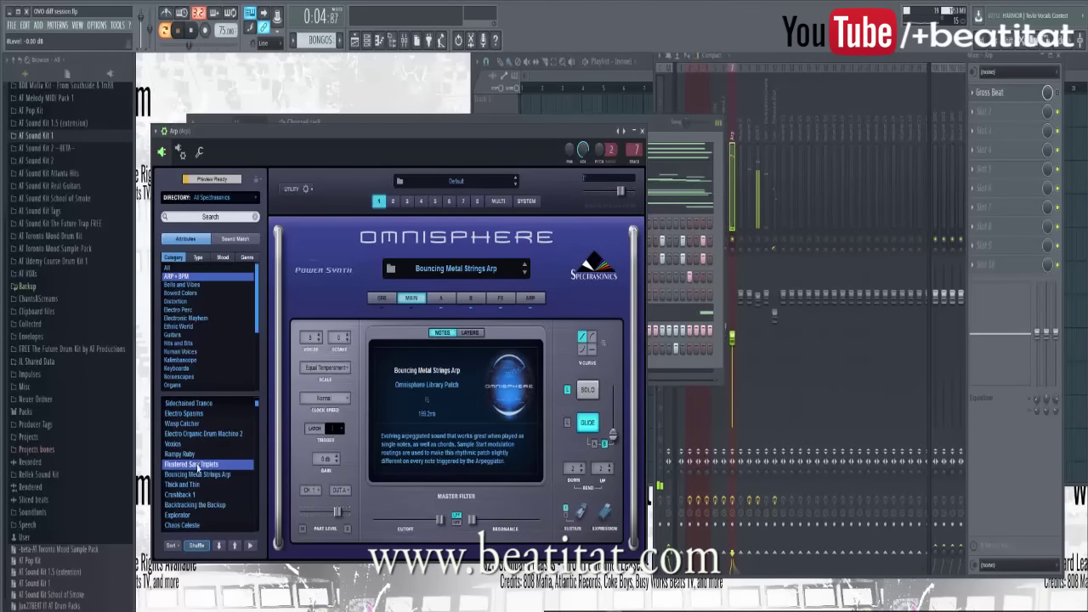
pyautogui.scroll(1, 191, 459)
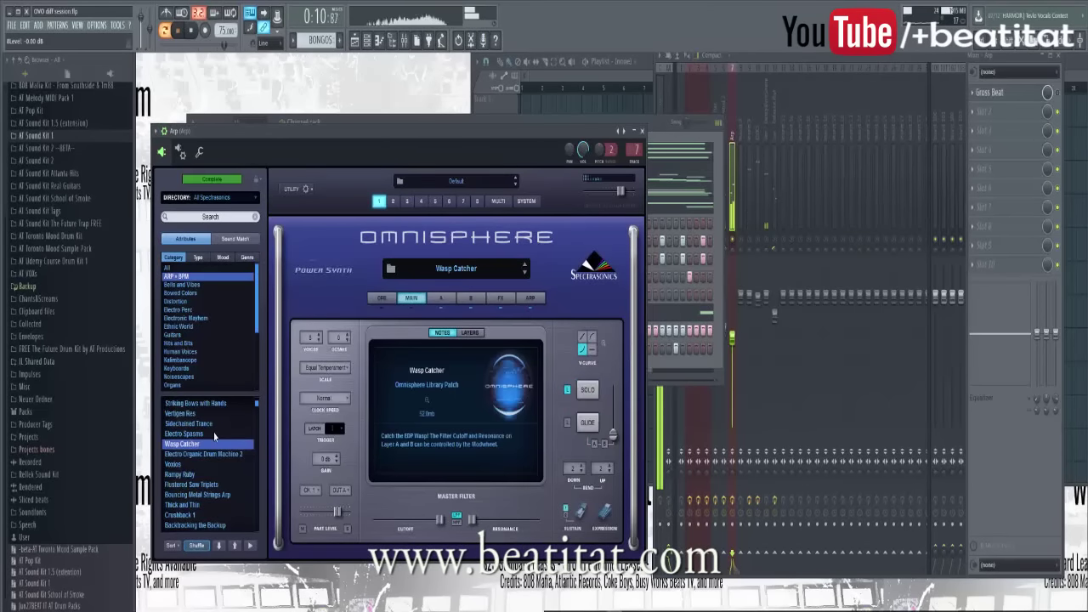
# Step: Audition the Electro Spasms and Sidechained Trance patches for the Arp in Omnisphere
pyautogui.click(209, 434)
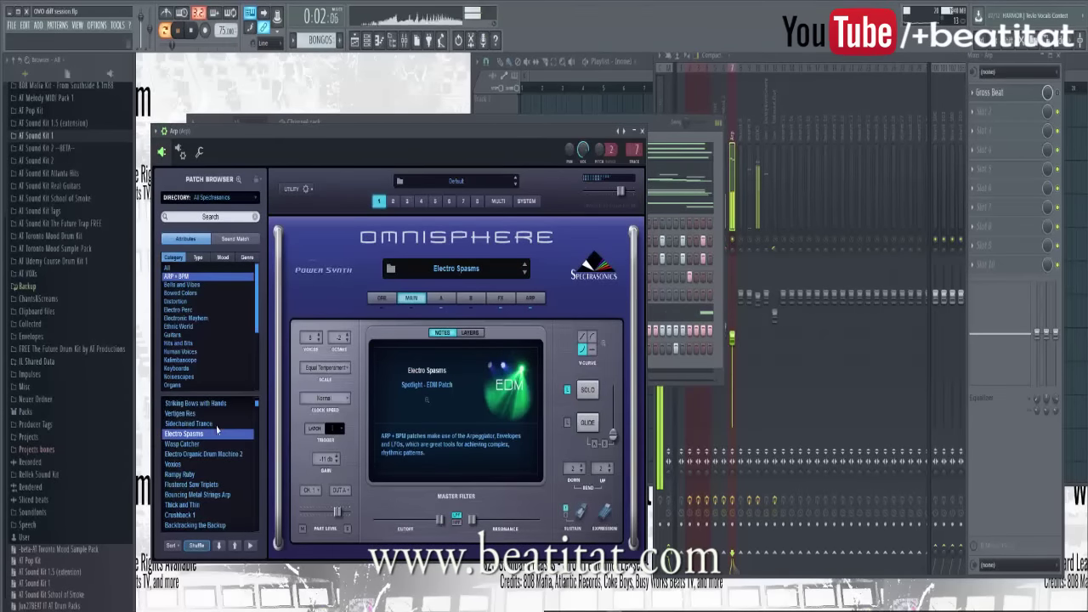
pyautogui.click(216, 424)
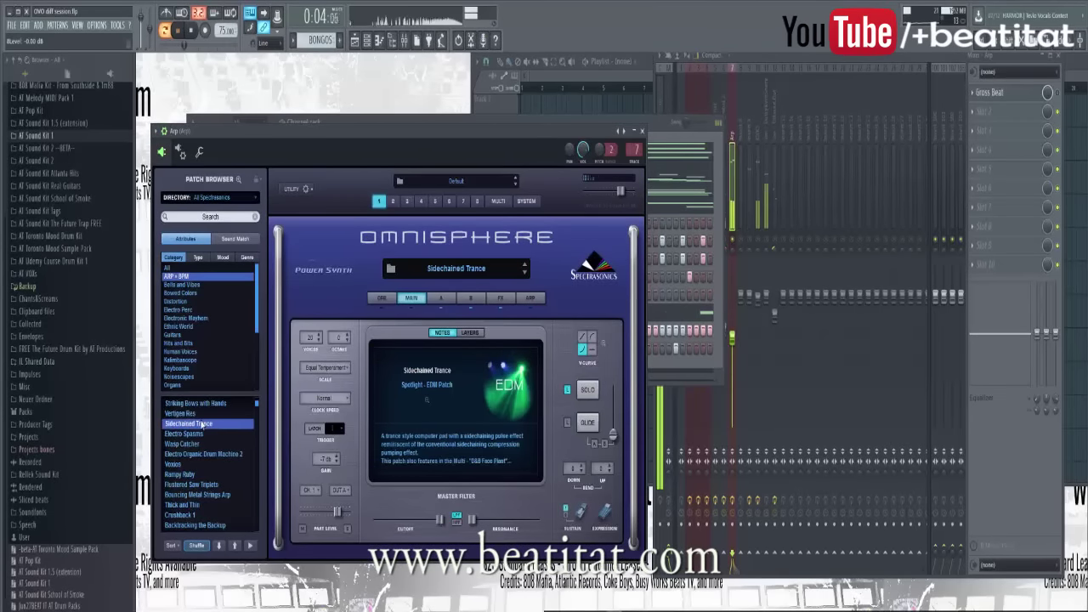
# Step: Undo the deletion of the chord notes in the Arp's piano roll, along with the recent knob tweaks
pyautogui.click(680, 150)
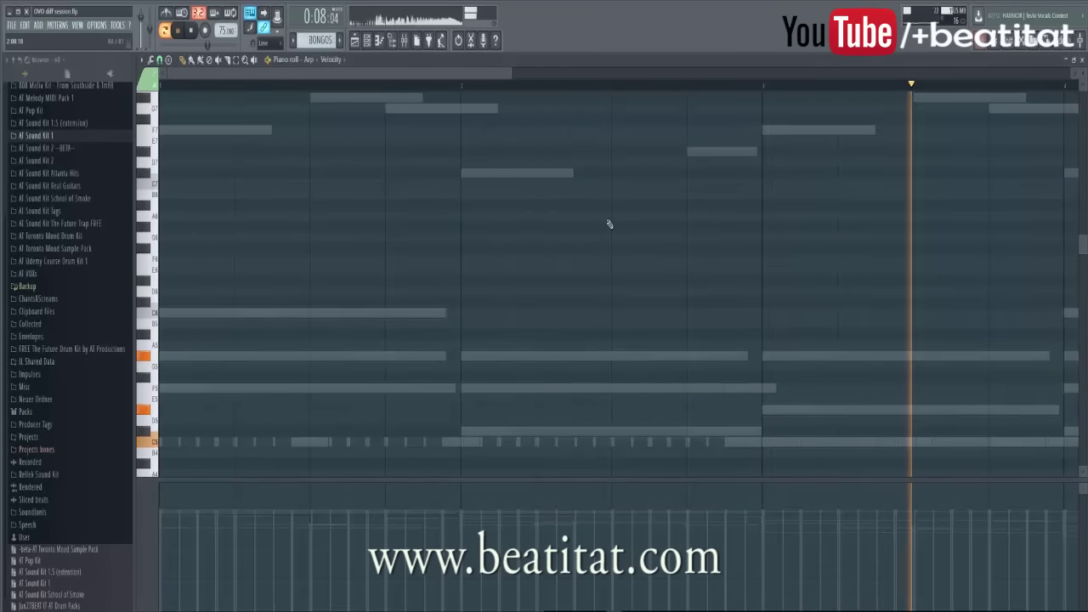
pyautogui.hotkey('ctrl', 'z')
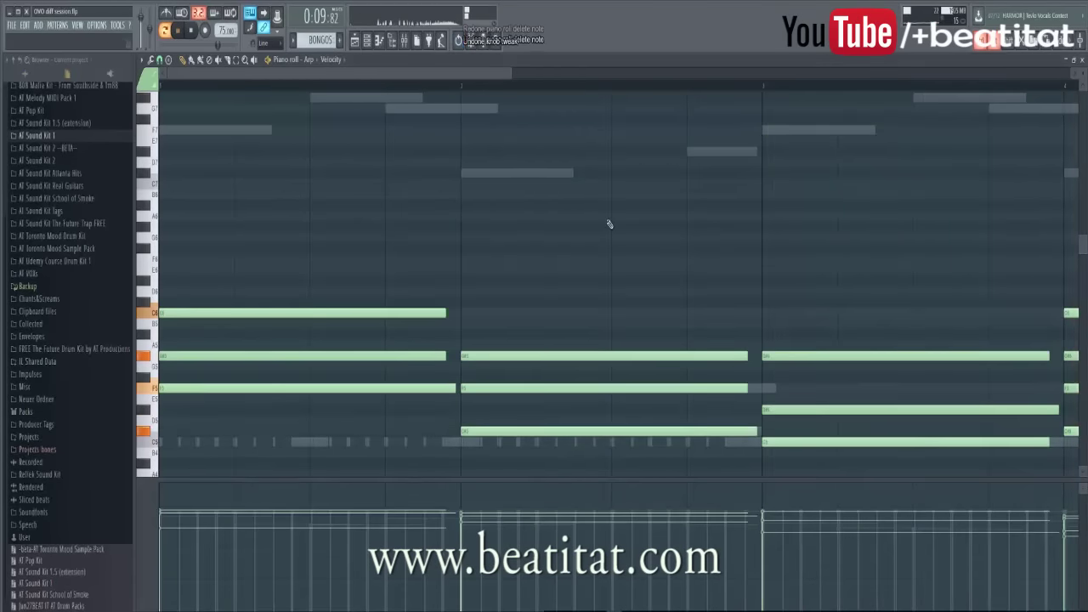
pyautogui.hotkey('ctrl', 'z')
pyautogui.scroll(5, 590, 224)
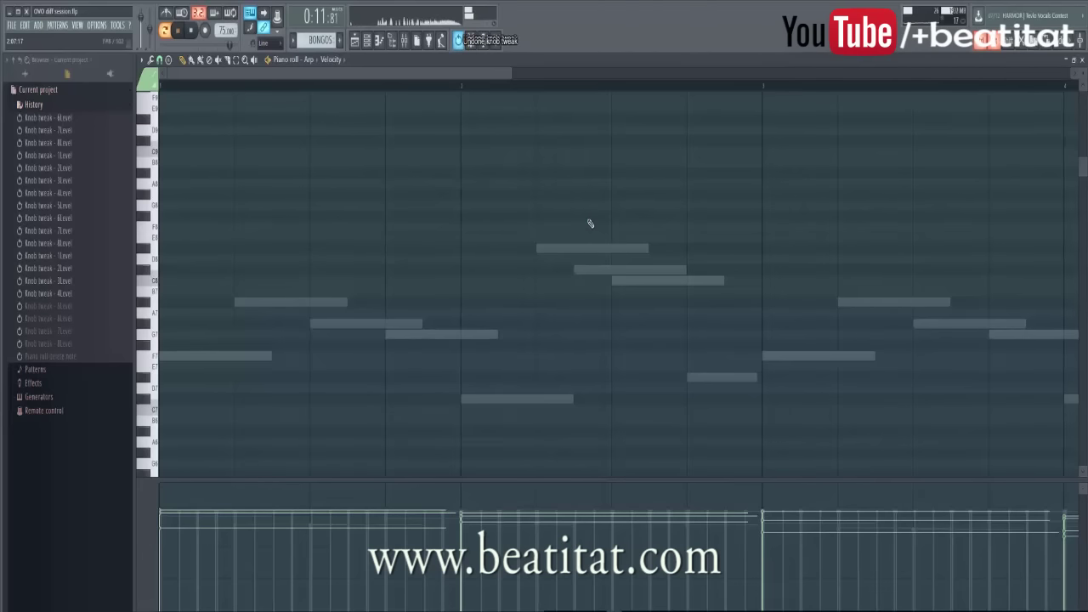
pyautogui.hotkey('ctrl', 'z')
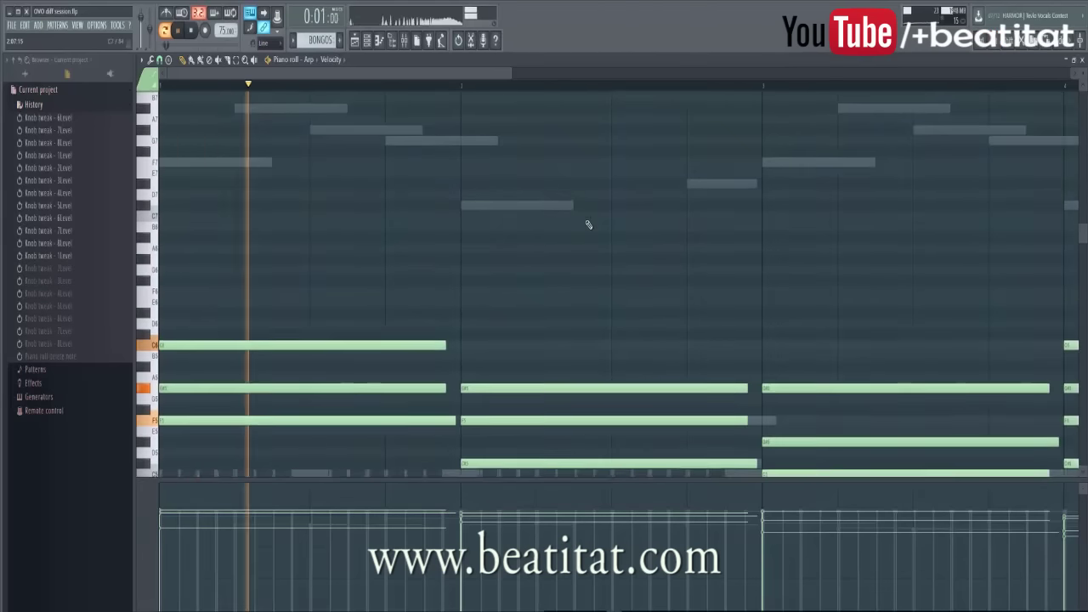
# Step: Paste the high melody notes into the Arp's piano roll alongside the chords
pyautogui.press('F7')
pyautogui.press('F6')
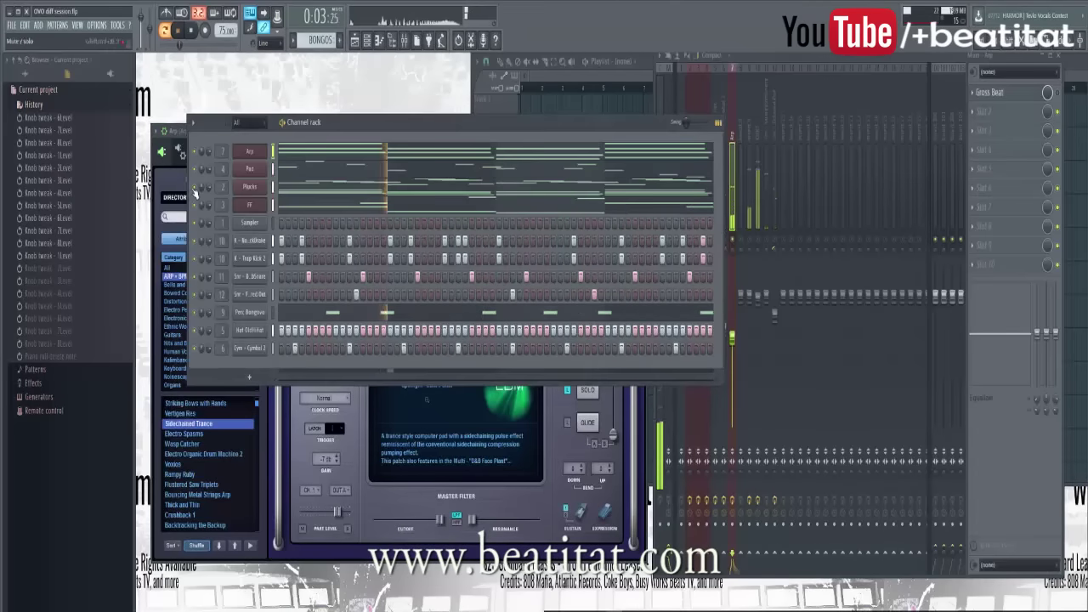
pyautogui.click(276, 152)
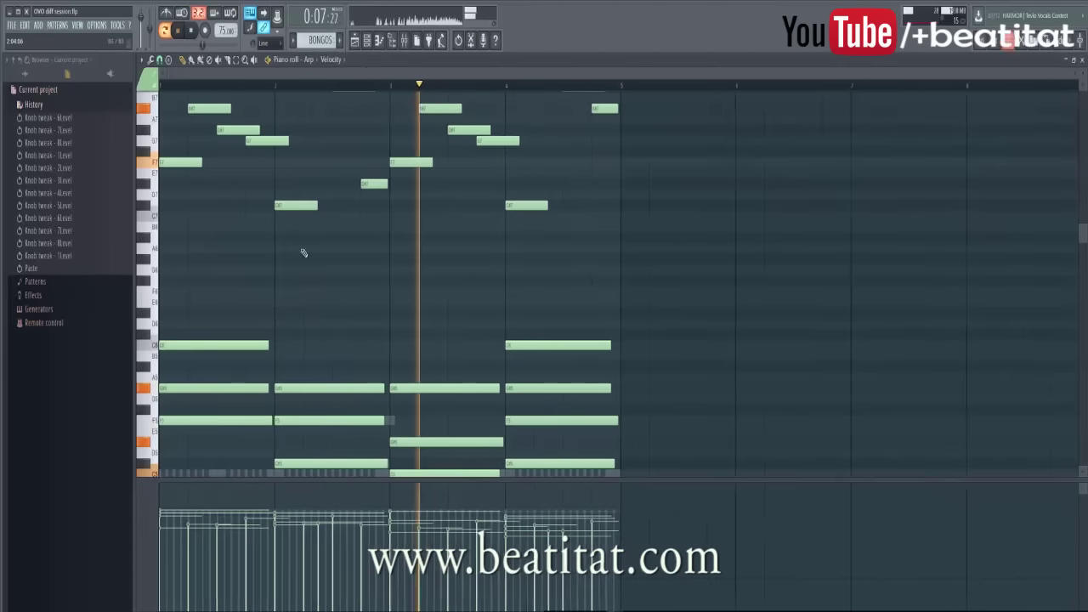
# Step: Delete the lower chord notes from the Arp's piano roll and select all remaining melody notes
pyautogui.scroll(-5, 626, 266)
pyautogui.hotkey('ctrl', 'a')
pyautogui.press('Delete')
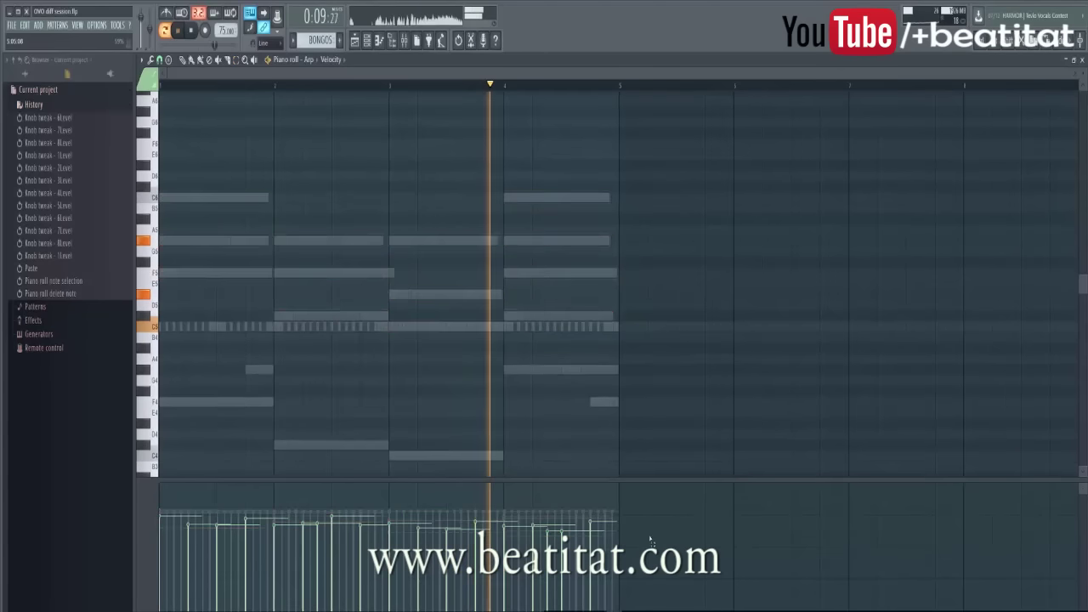
pyautogui.scroll(10, 535, 297)
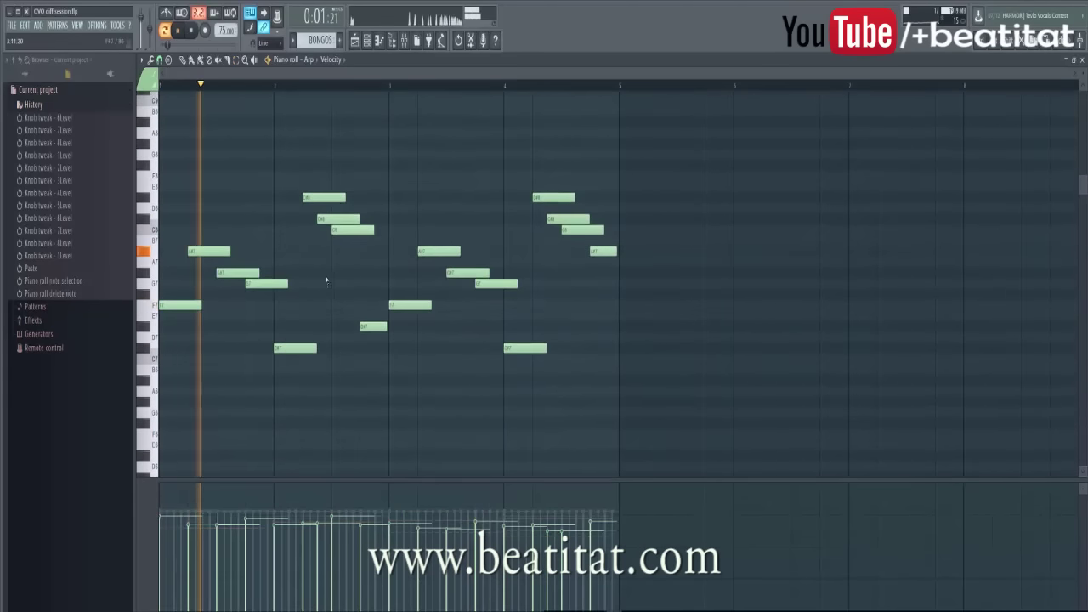
pyautogui.hotkey('ctrl', 'a')
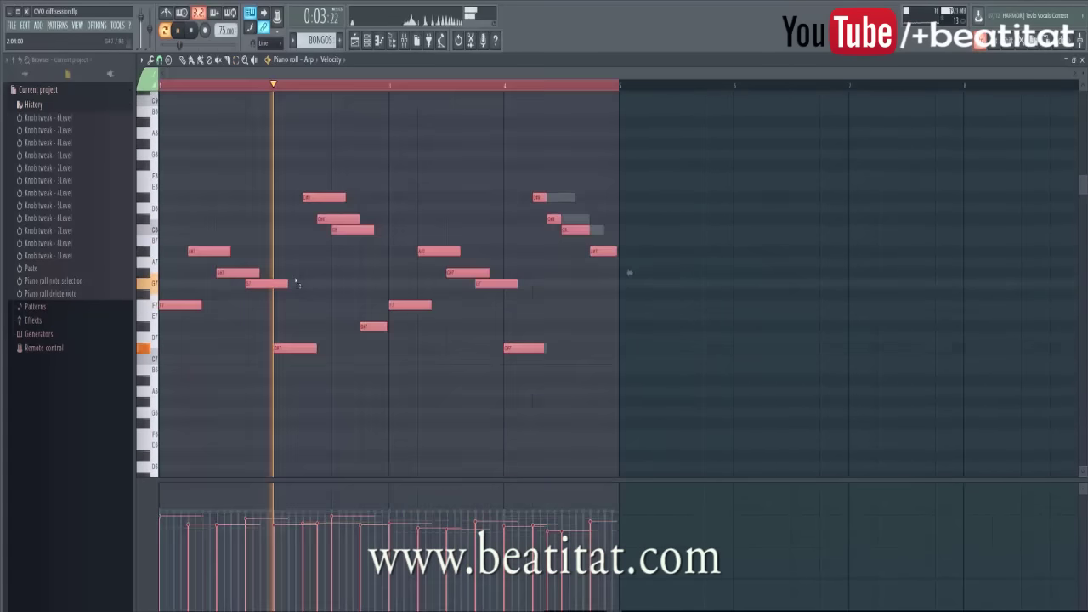
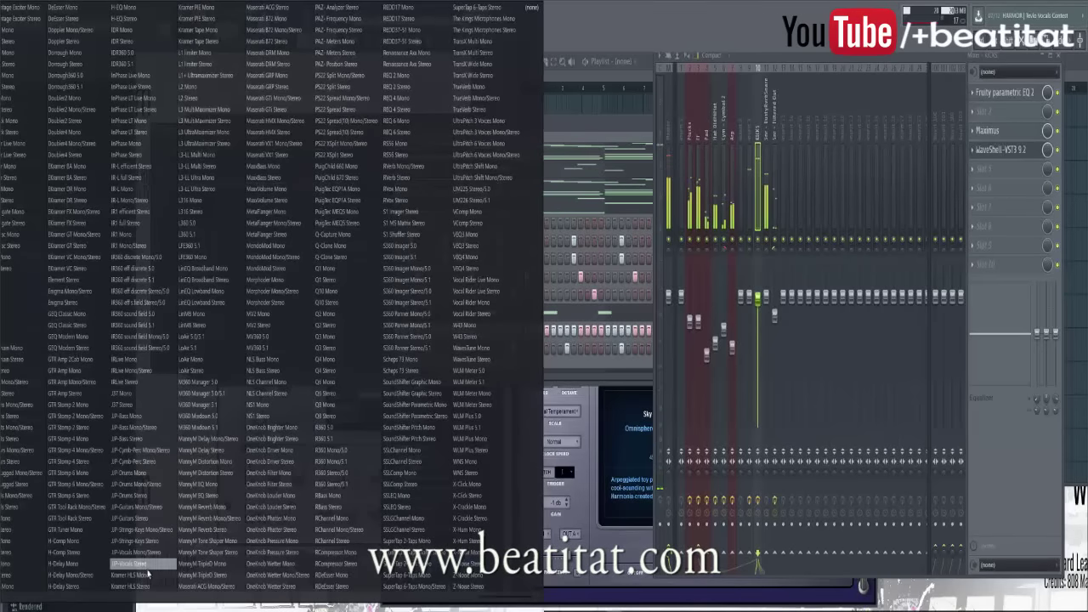
# Step: Load Kramer Tape Stereo on the KICKS mixer track and apply a factory preset from its Drums category
pyautogui.click(218, 41)
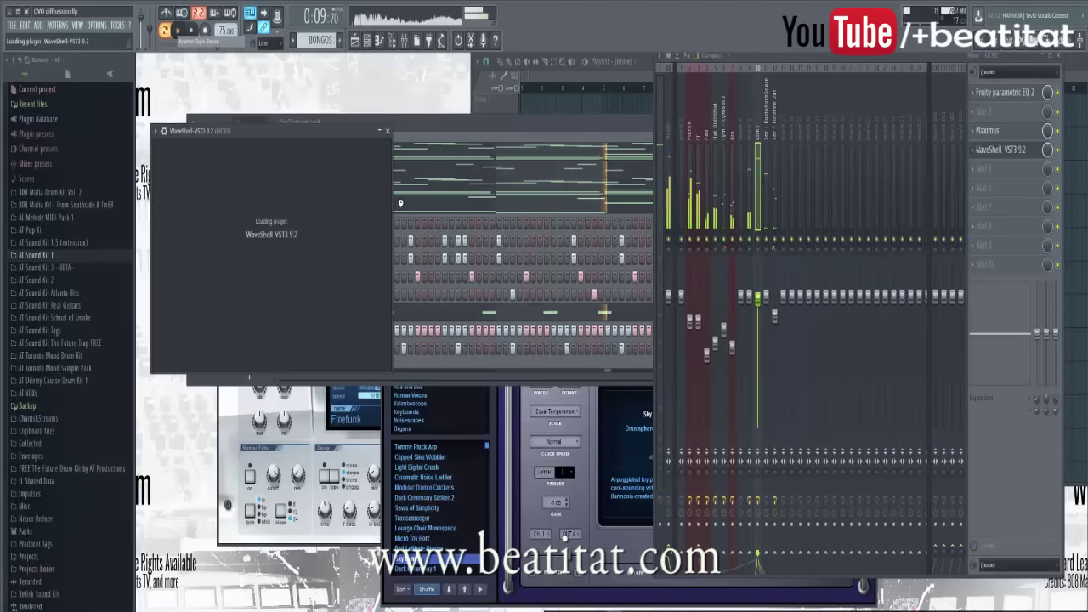
pyautogui.click(436, 143)
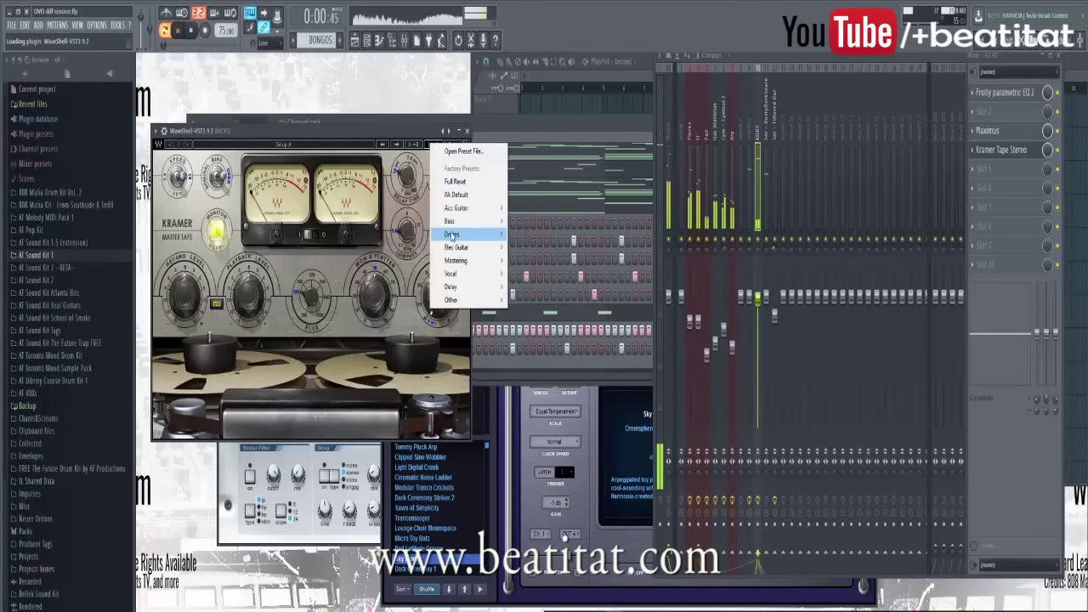
pyautogui.moveTo(452, 234)
pyautogui.click(399, 247)
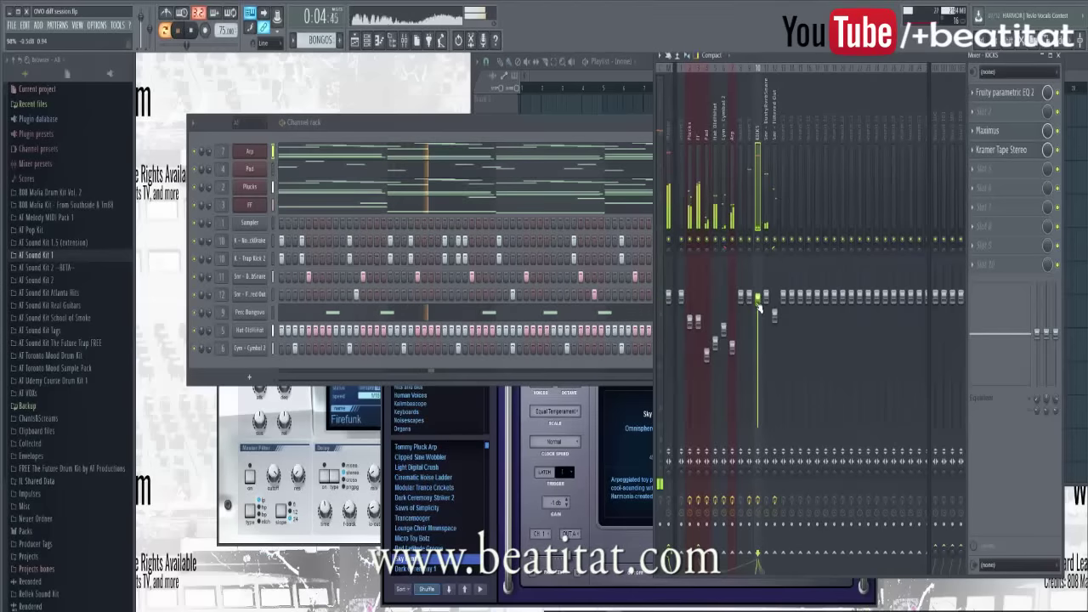
# Step: Insert Fruity parametric EQ 2 in slot 1 of the first snare's mixer track and cut its low frequencies
pyautogui.click(767, 211)
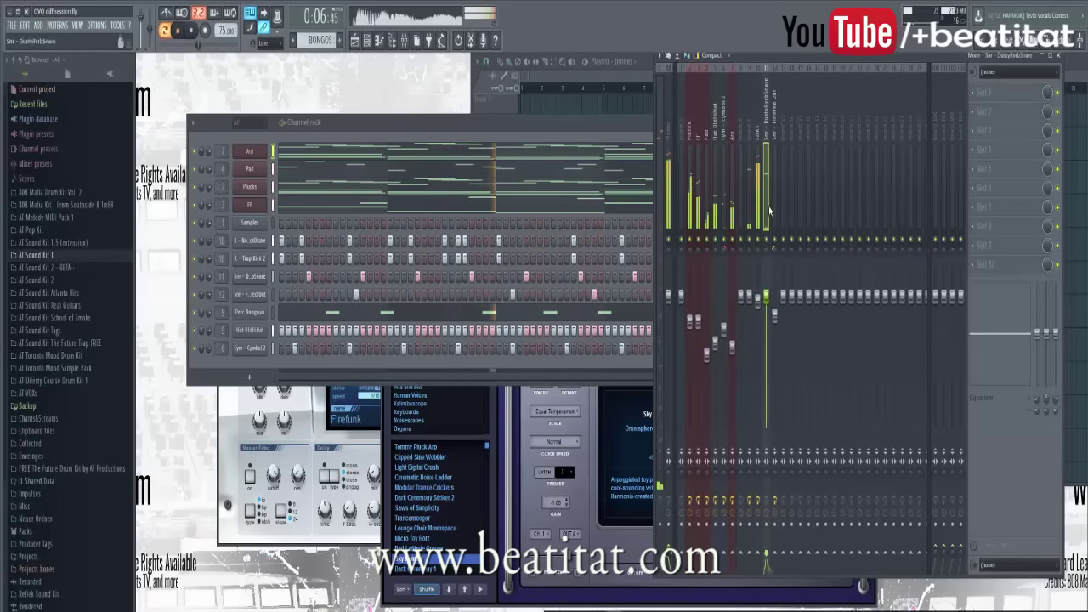
pyautogui.click(1003, 91)
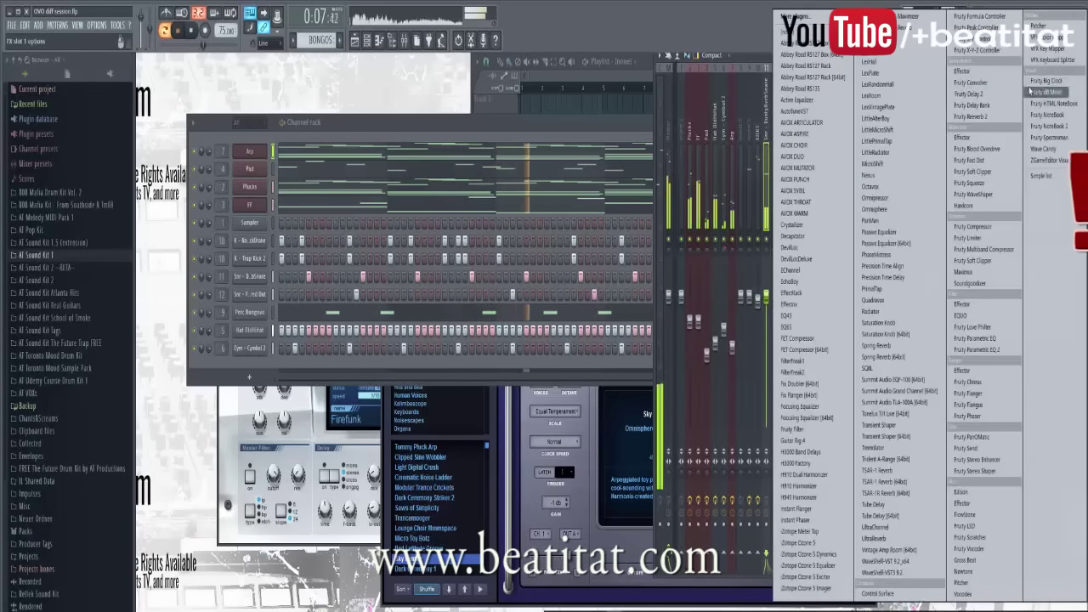
pyautogui.click(984, 348)
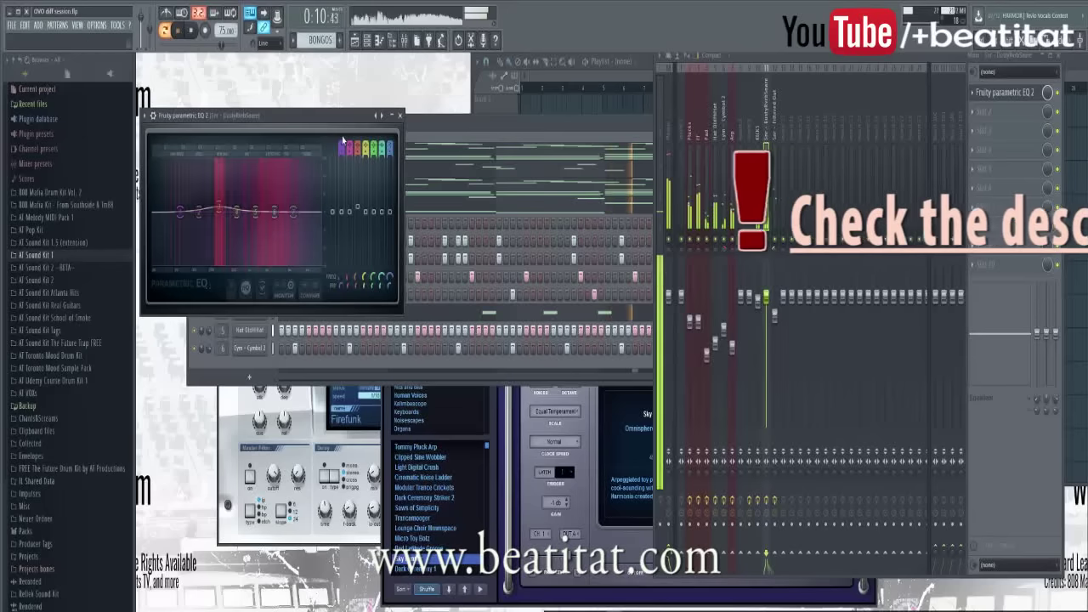
pyautogui.scroll(5, 178, 222)
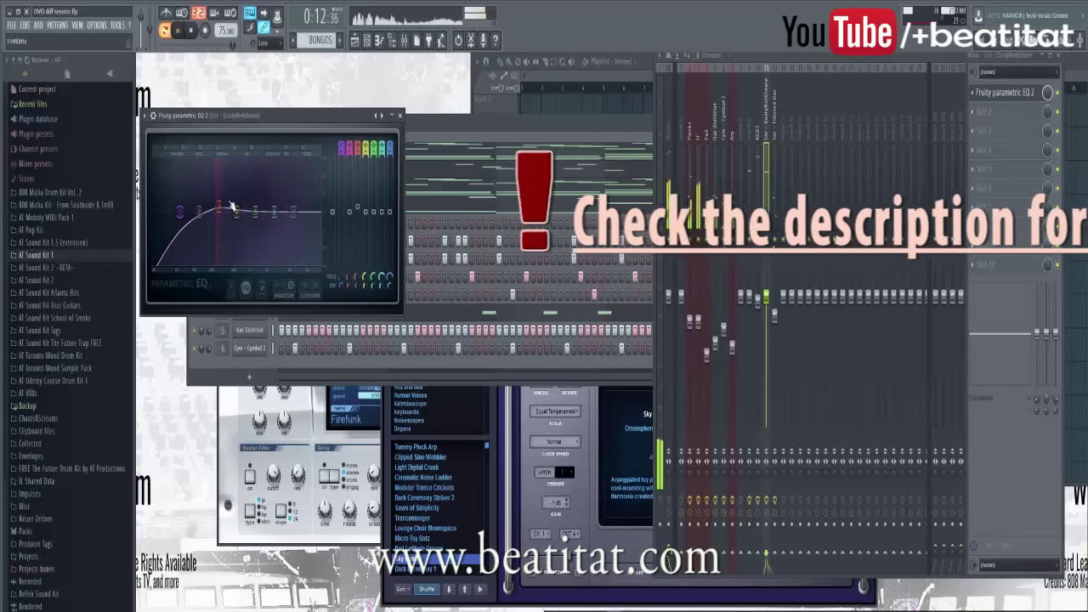
pyautogui.moveTo(179, 223); pyautogui.dragTo(202, 223)
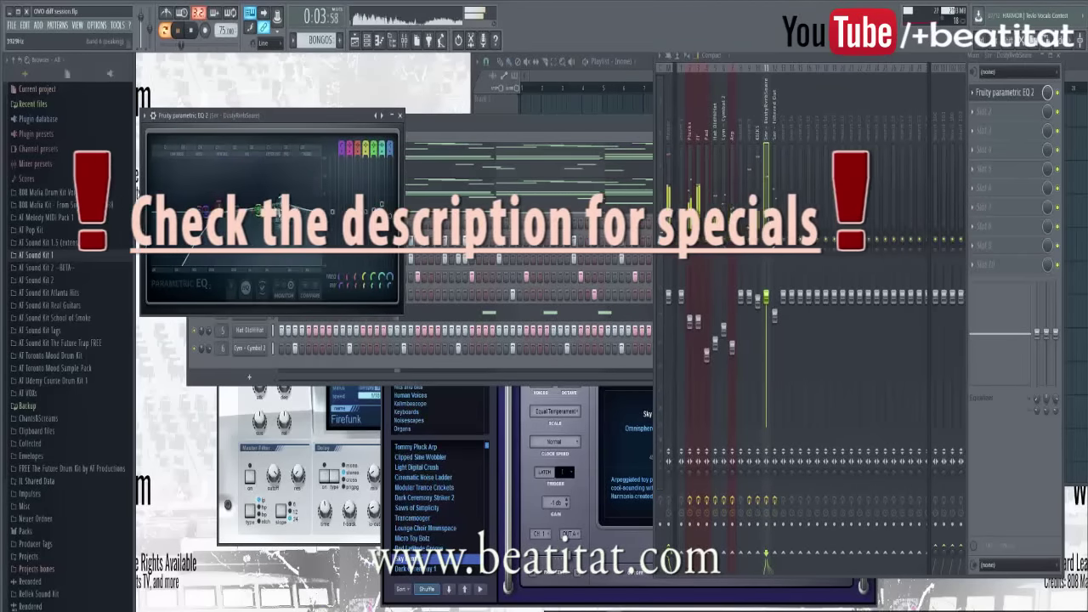
pyautogui.click(400, 115)
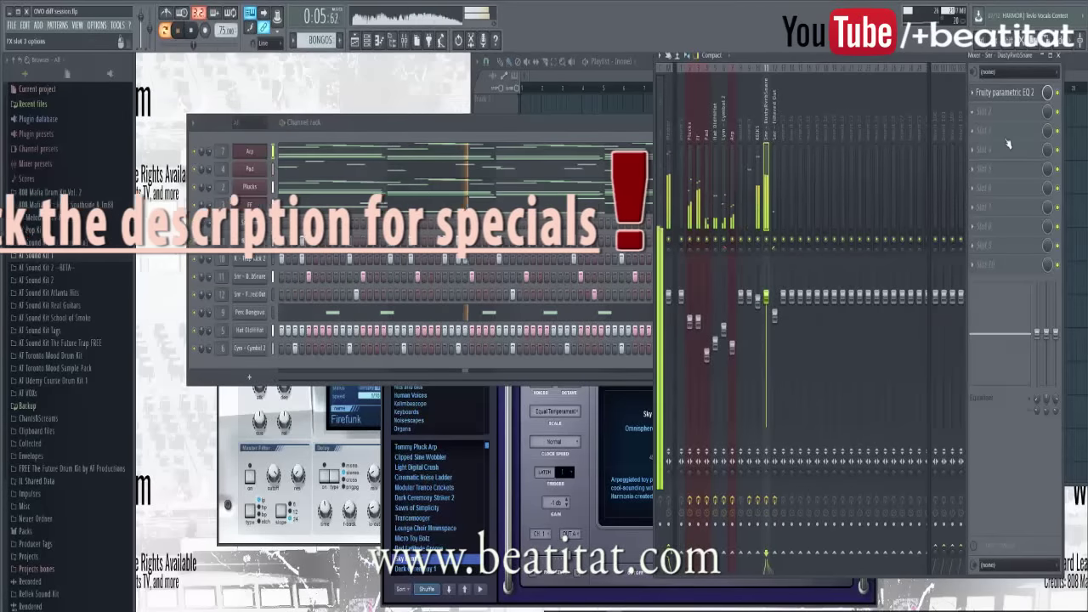
# Step: Add the Saturation Knob effect to slot 3 of the snare's mixer track
pyautogui.click(1007, 130)
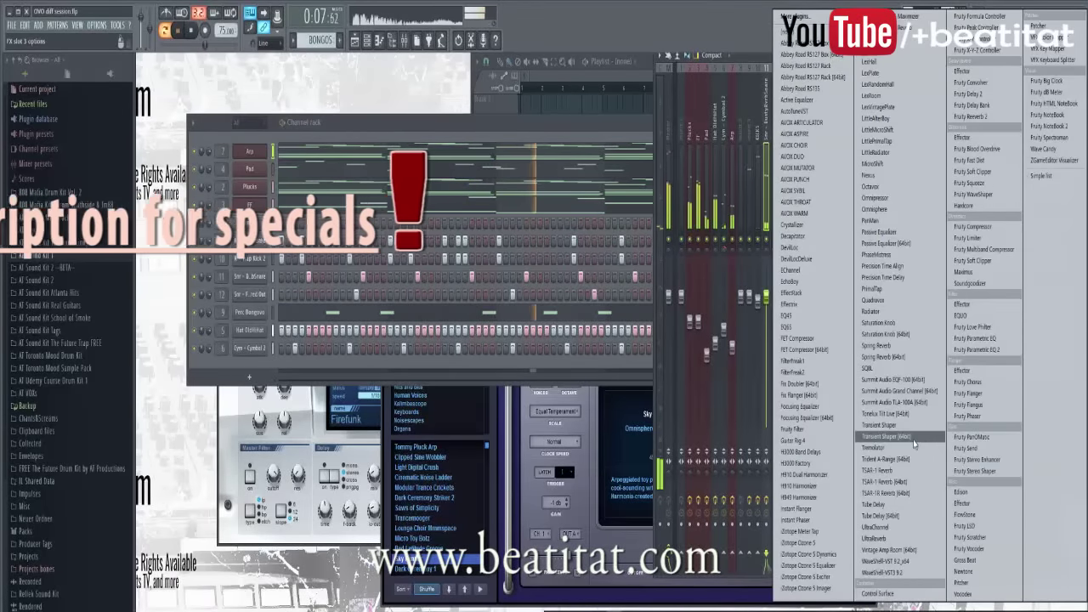
pyautogui.click(883, 323)
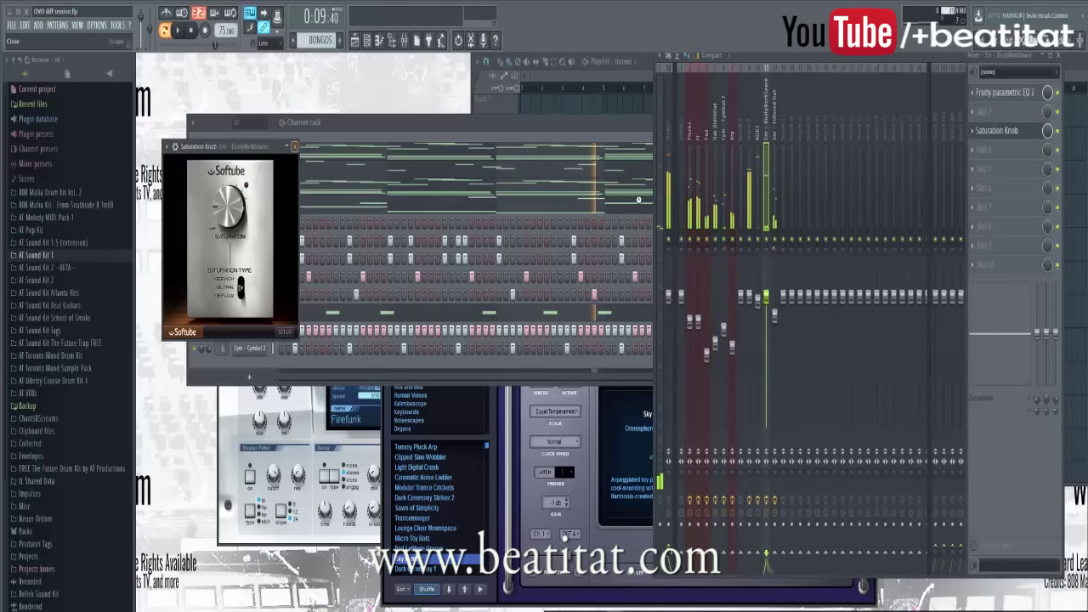
pyautogui.press('Escape')
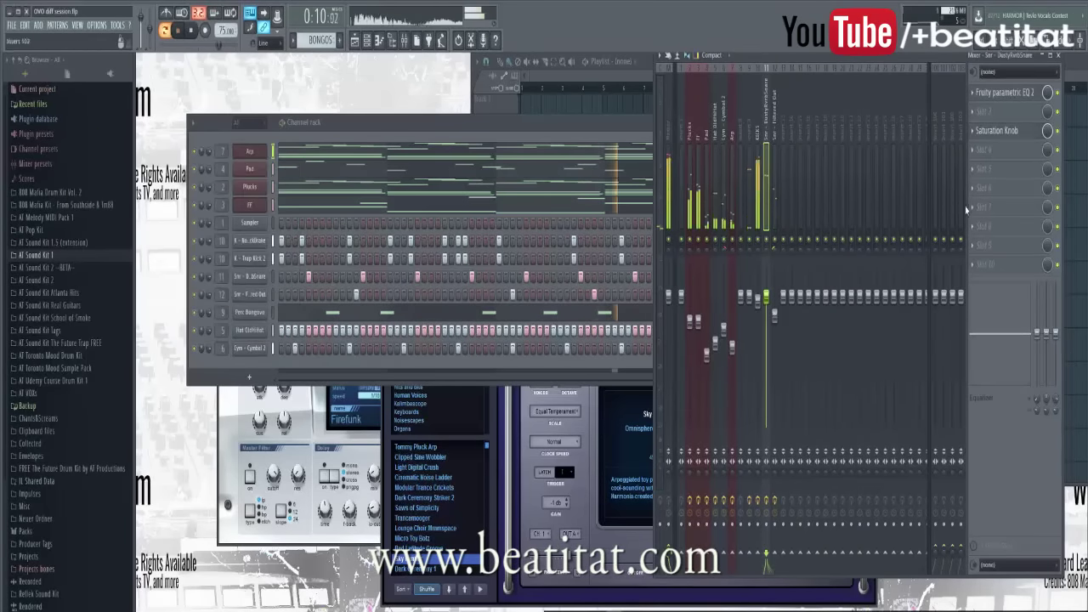
# Step: Add Fruity Reeverb 2 to slot 5 of the snare's mixer track and slightly lower the track's volume fader
pyautogui.click(991, 174)
pyautogui.click(983, 155)
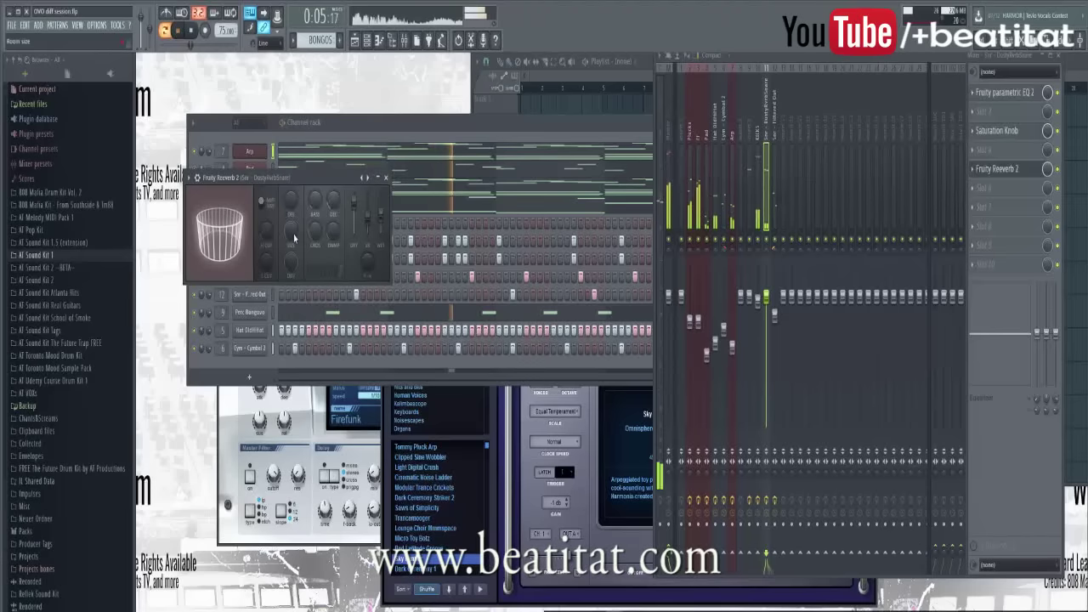
pyautogui.moveTo(772, 308); pyautogui.dragTo(773, 314)
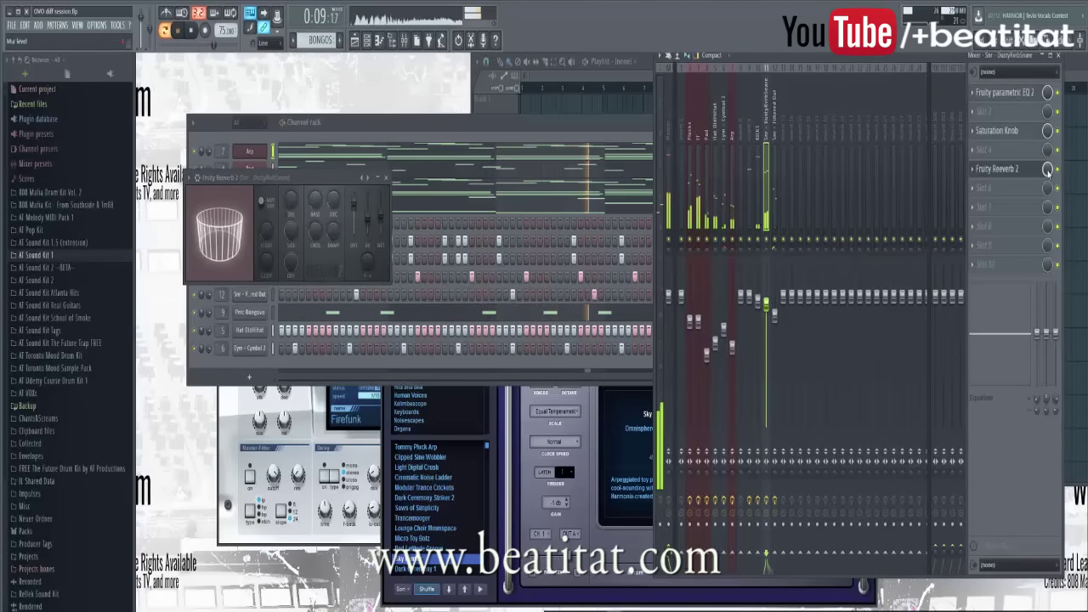
pyautogui.click(385, 177)
# Step: Place the BONGOS pattern in the playlist at bar 9 and split it into a separate pattern per channel
pyautogui.click(364, 123)
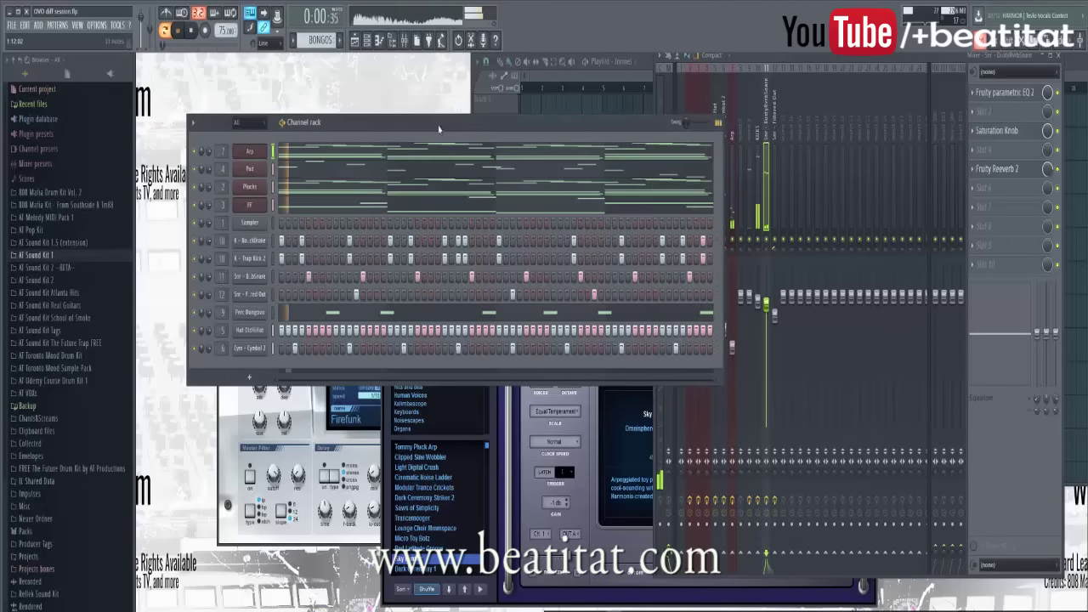
pyautogui.click(544, 109)
pyautogui.moveTo(747, 63); pyautogui.dragTo(773, 90)
pyautogui.click(771, 109)
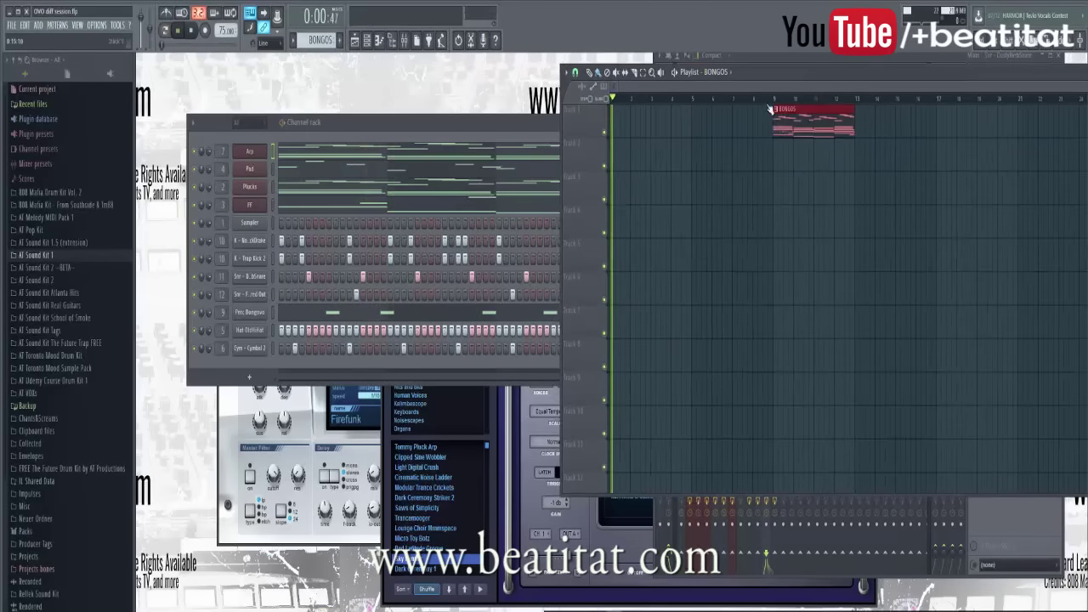
pyautogui.click(316, 40)
pyautogui.click(350, 186)
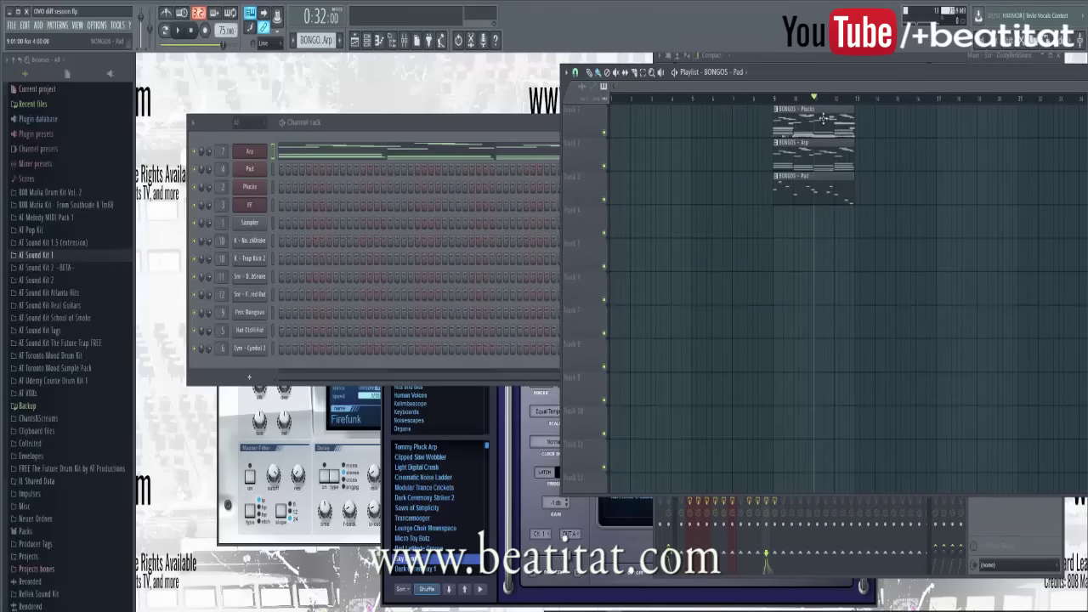
# Step: Arrange the split BONGOS clips at bar 9 so each instrument and drum has its own playlist track
pyautogui.moveTo(815, 129); pyautogui.dragTo(820, 387)
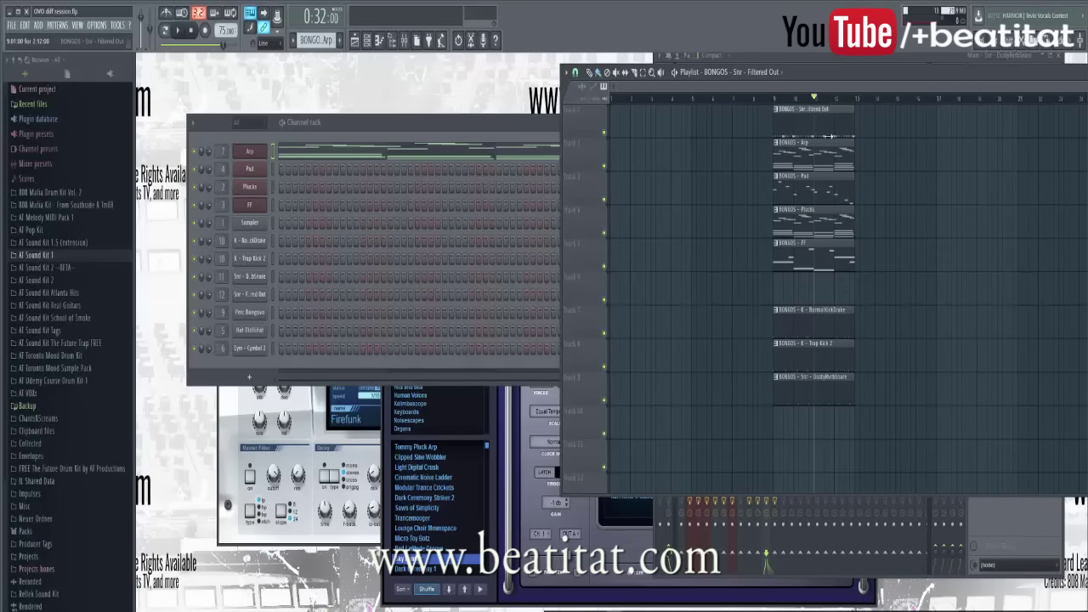
pyautogui.click(825, 134)
pyautogui.moveTo(854, 143); pyautogui.dragTo(830, 444)
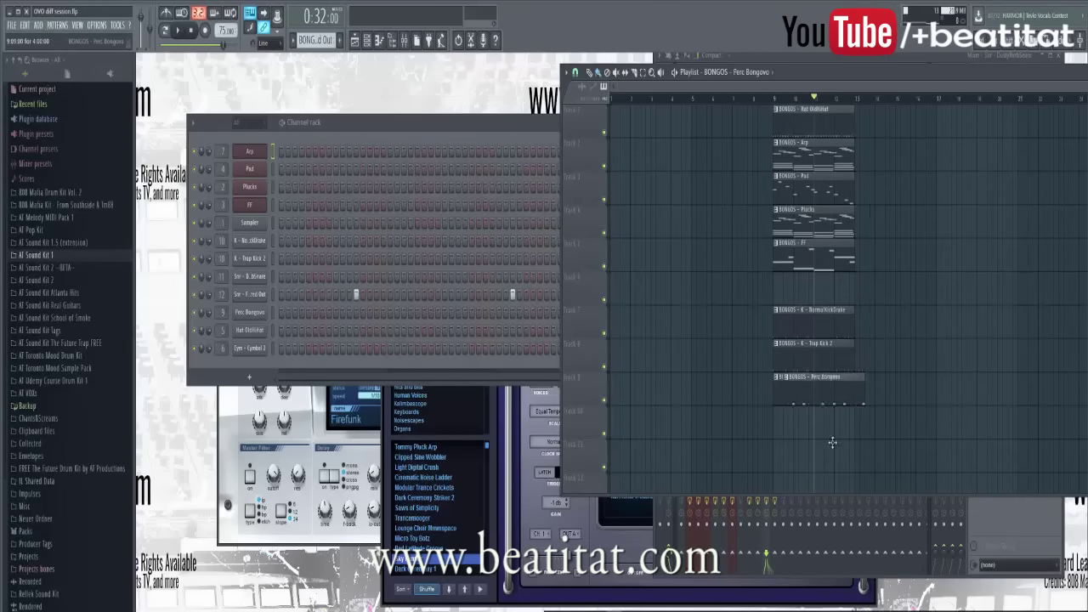
pyautogui.moveTo(829, 126); pyautogui.dragTo(823, 394)
pyautogui.scroll(1, 1049, 248)
pyautogui.moveTo(1038, 102); pyautogui.dragTo(627, 119)
pyautogui.scroll(-2, 485, 175)
pyautogui.click(496, 457)
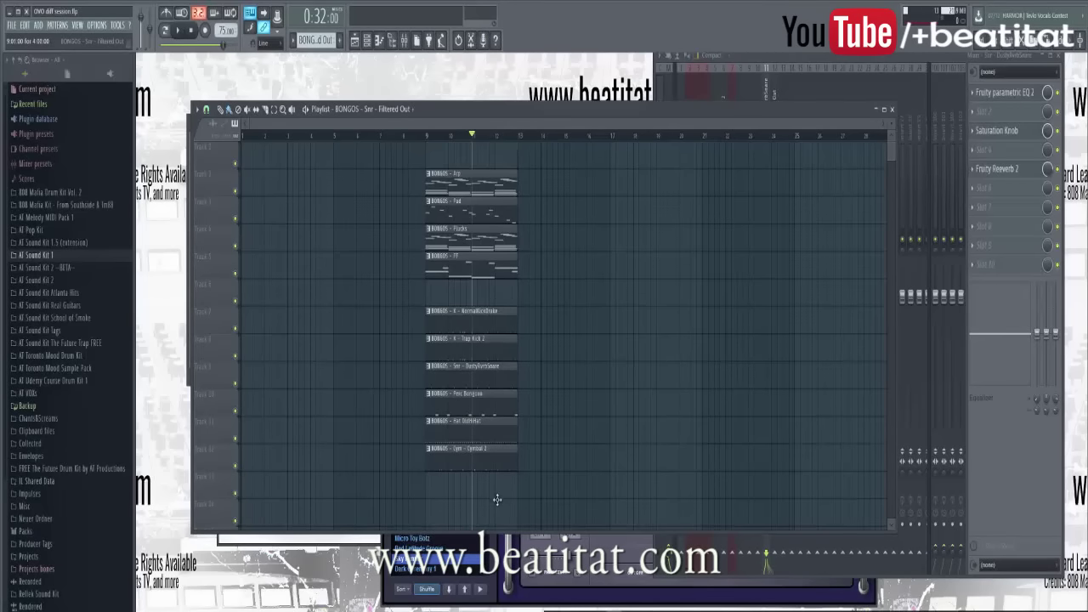
# Step: Duplicate all playlist clips to bar 13 and add two Plucks clips on their track at bars 1 and 5
pyautogui.hotkey('ctrl', 'a')
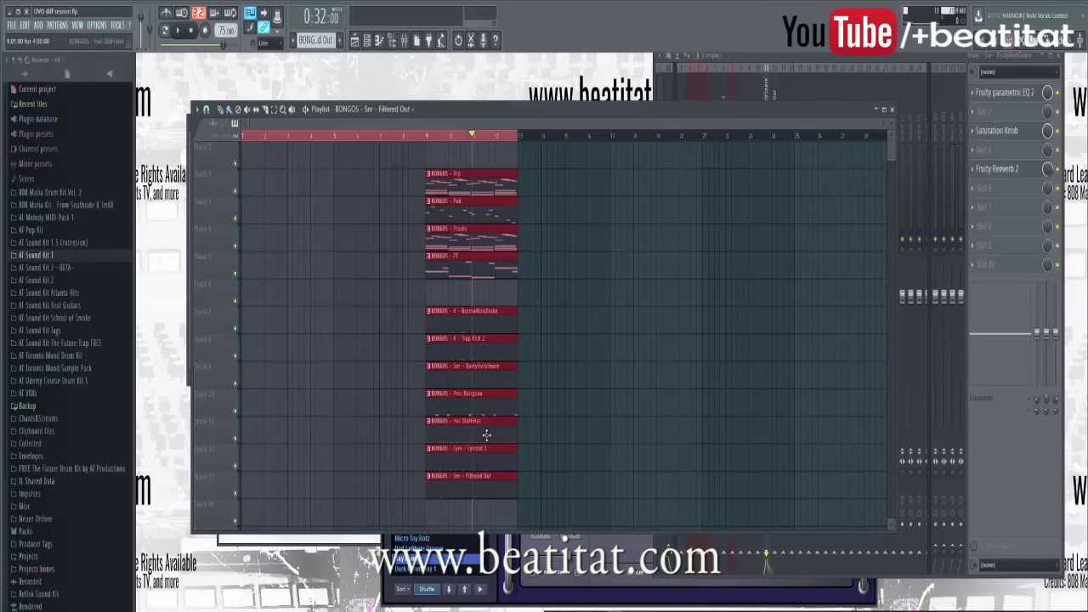
pyautogui.hotkey('ctrl', 'b')
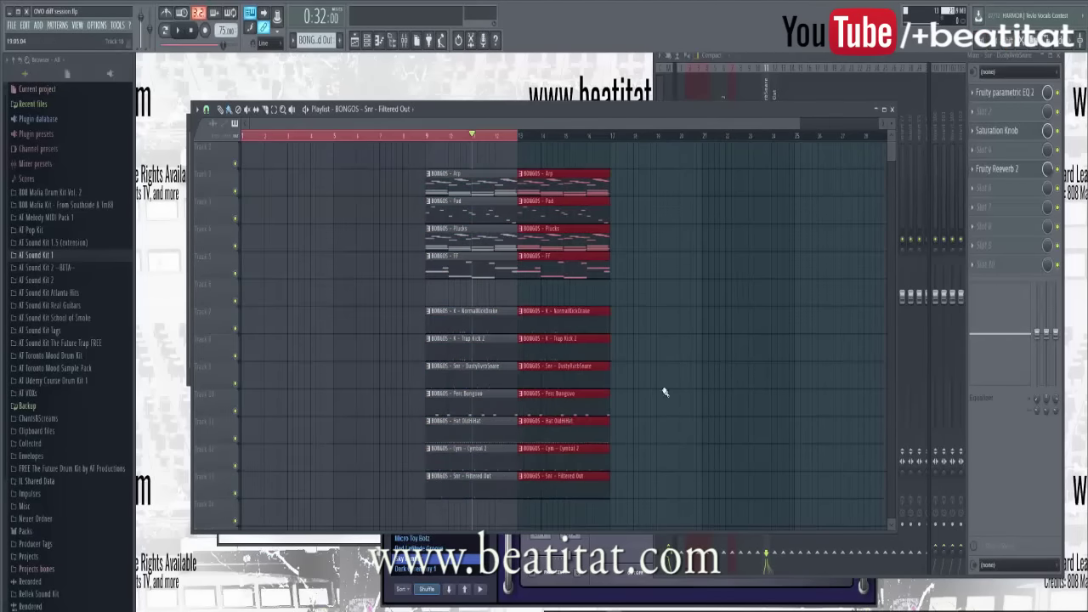
pyautogui.click(453, 235)
pyautogui.hotkey('ctrl', 'z')
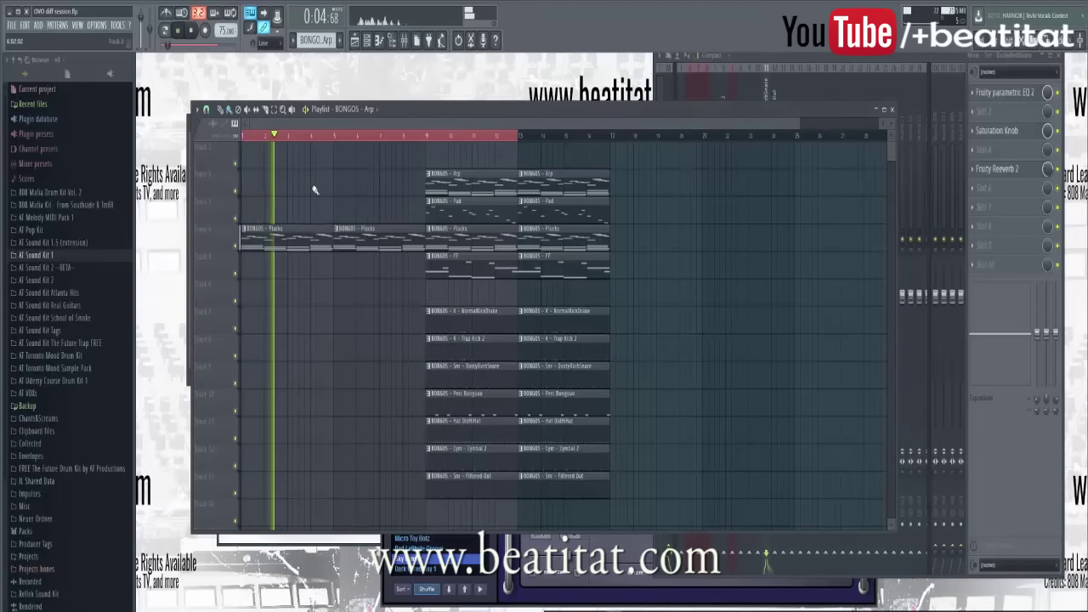
# Step: Restore the Arp clips at bars 1 and 5 and make the Plucks and FF clips start at bar 5 in the playlist
pyautogui.hotkey('ctrl', 'z')
pyautogui.hotkey('ctrl', 'z')
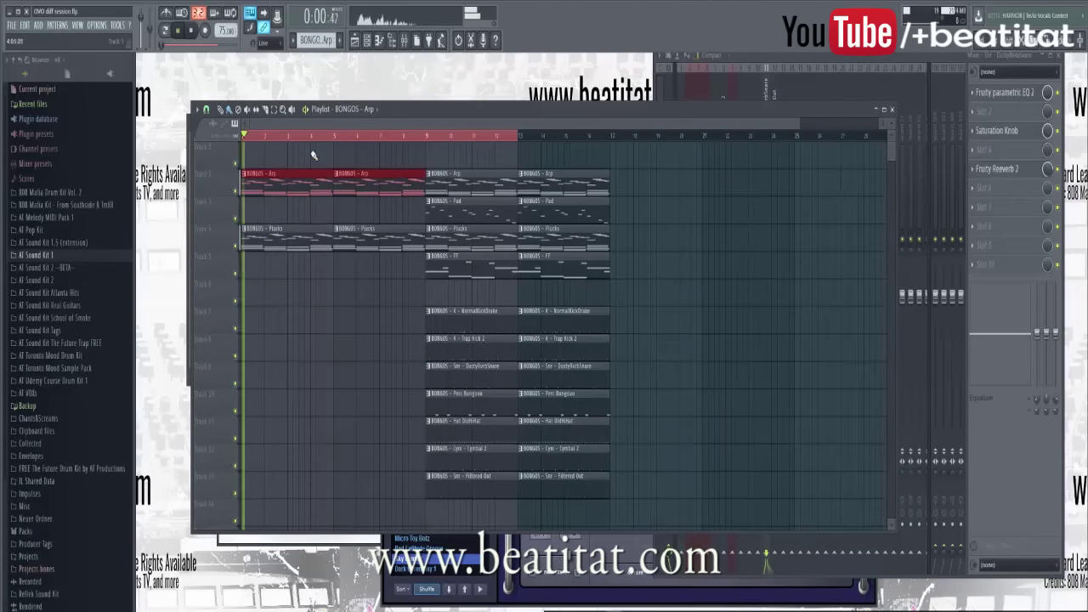
pyautogui.rightClick(297, 230)
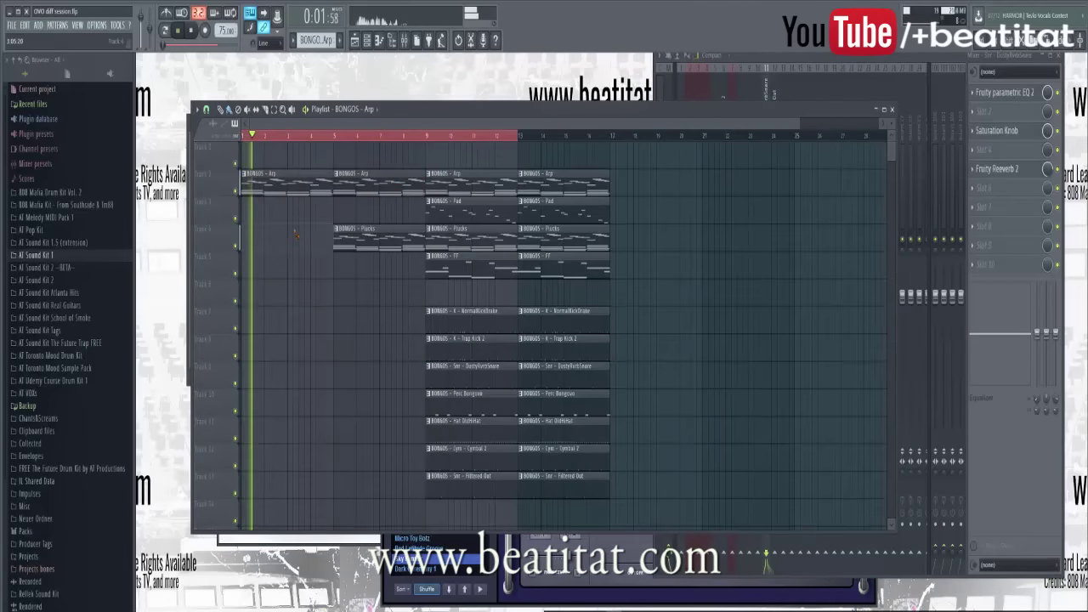
pyautogui.click(338, 276)
# Step: Review the Arp mixer track and its effect chain during playback
pyautogui.press('F9')
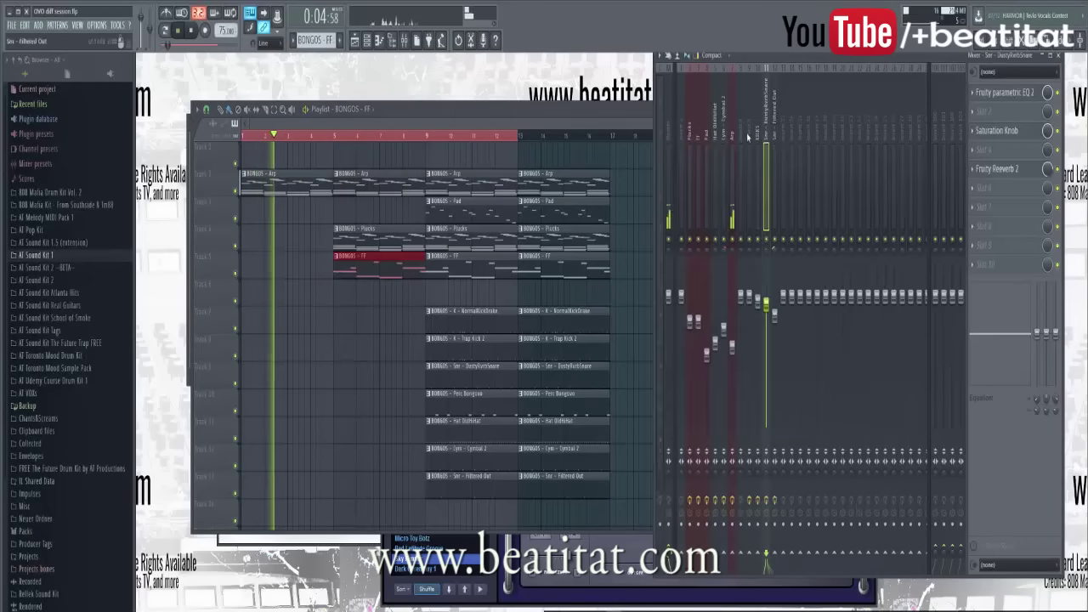
pyautogui.click(729, 340)
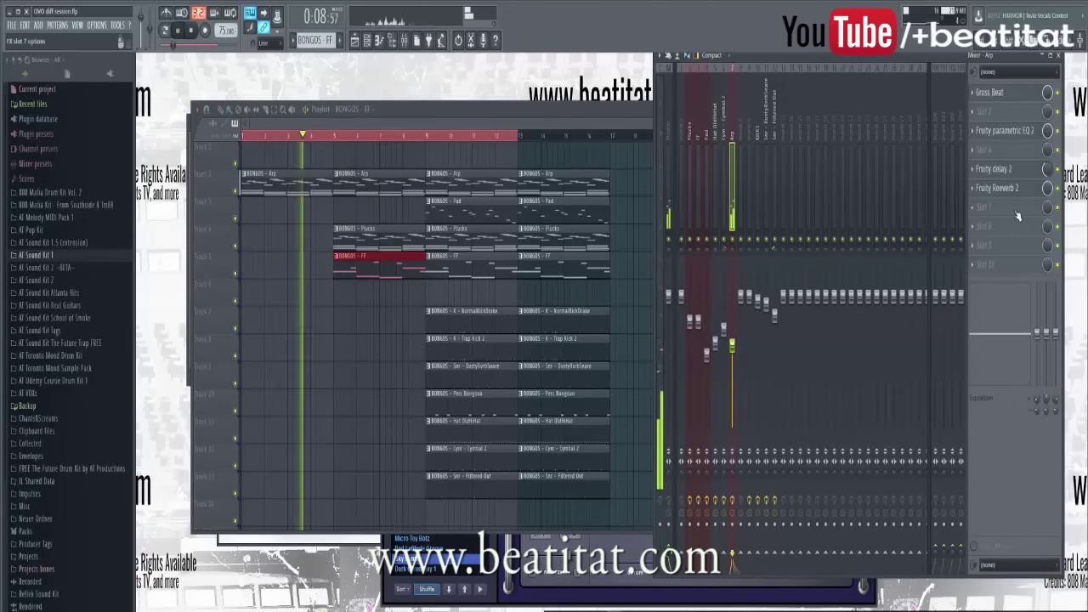
pyautogui.click(344, 133)
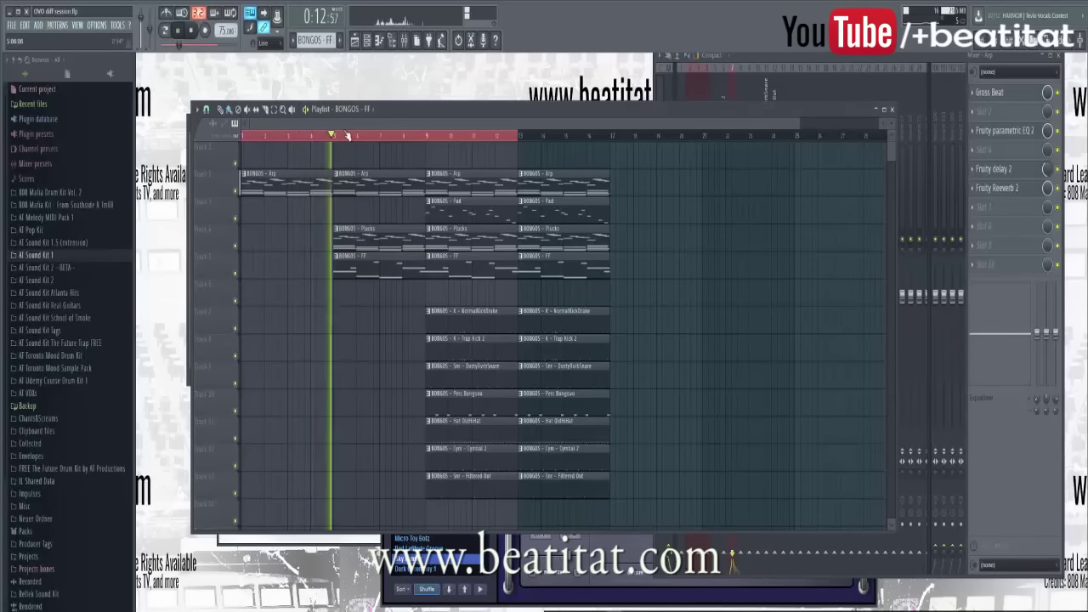
# Step: Shorten the Arp and Plucks clips at bar 5 so they end in the middle of bar 8
pyautogui.moveTo(428, 115); pyautogui.dragTo(362, 68)
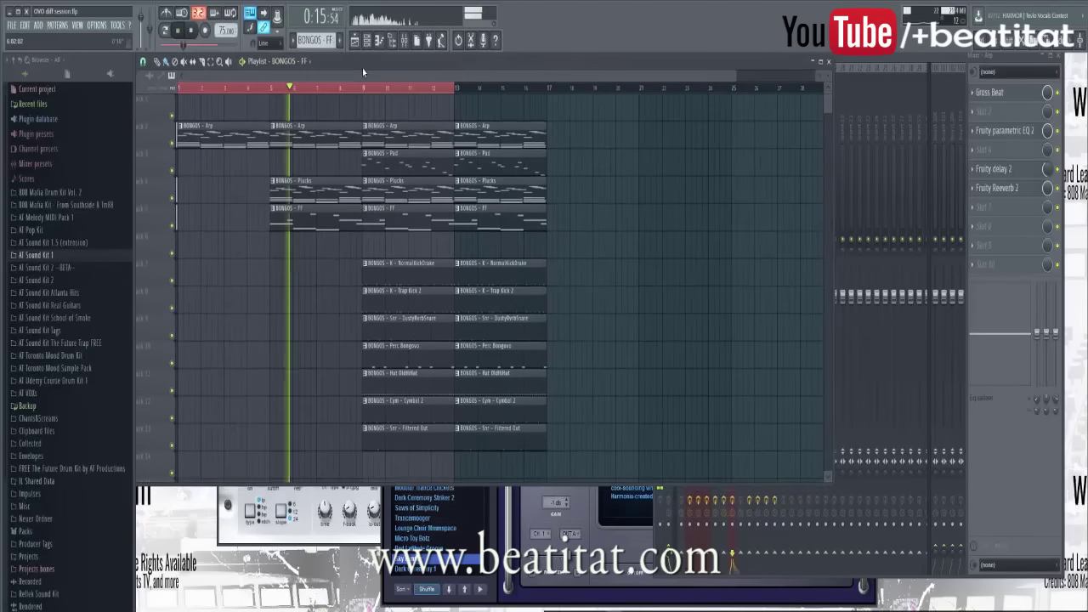
pyautogui.click(10, 26)
pyautogui.press('Escape')
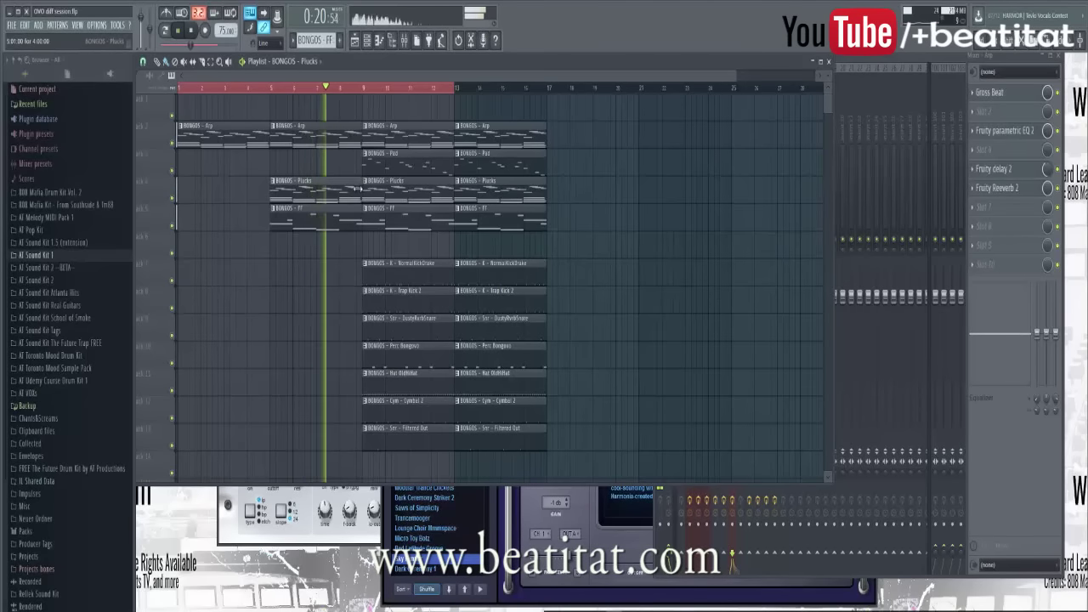
pyautogui.moveTo(361, 190); pyautogui.dragTo(347, 148)
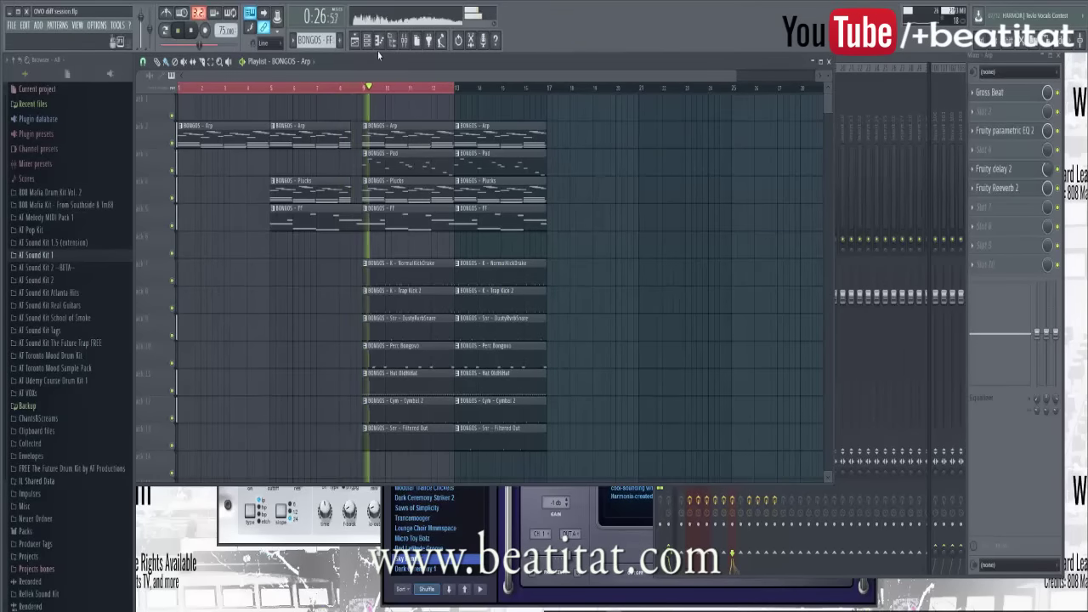
pyautogui.moveTo(378, 56); pyautogui.dragTo(412, 59)
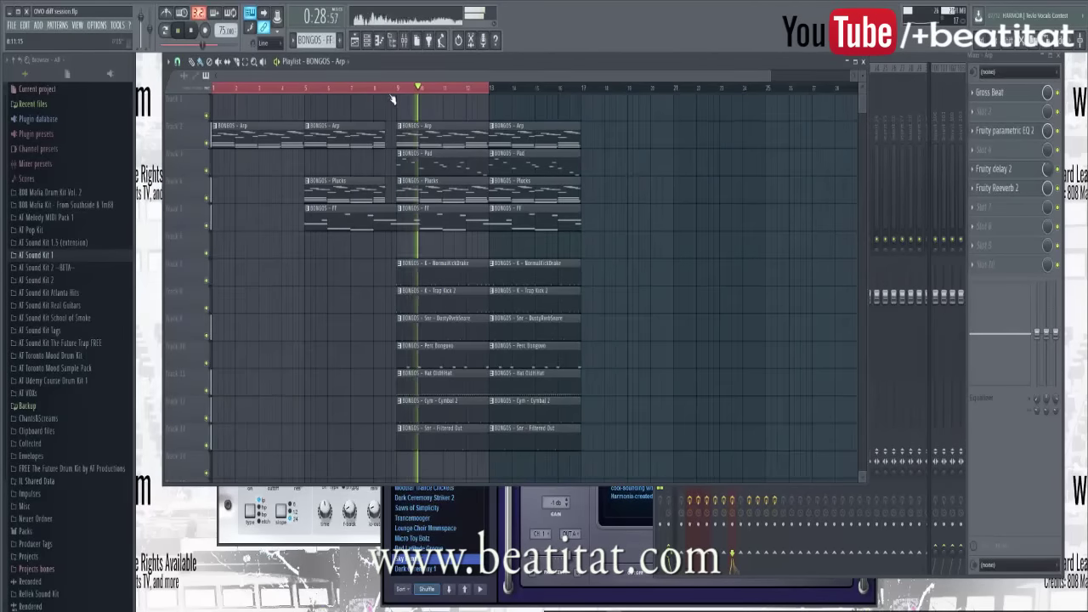
# Step: Delete the hat, cymbal and percussion bongo clips at bar 9 so these drums start at bar 13
pyautogui.scroll(-4, 451, 271)
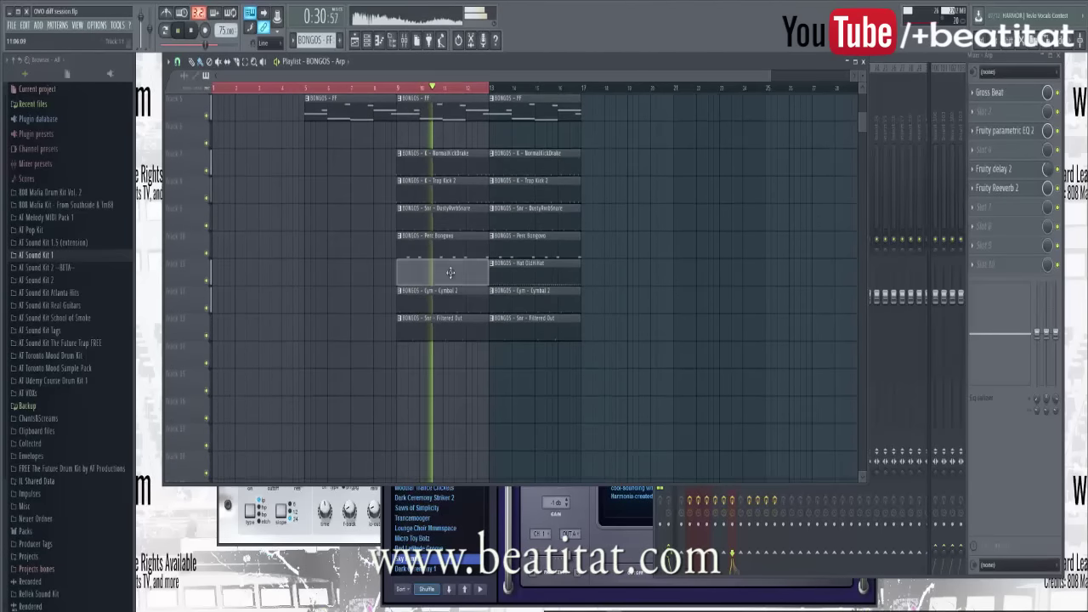
pyautogui.scroll(4, 446, 340)
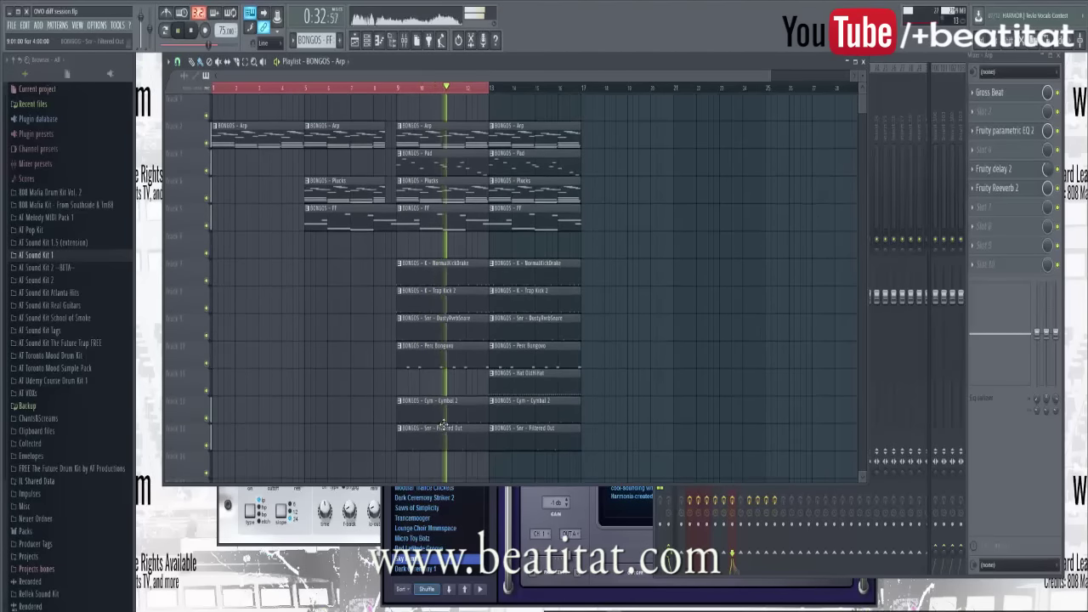
pyautogui.rightClick(454, 410)
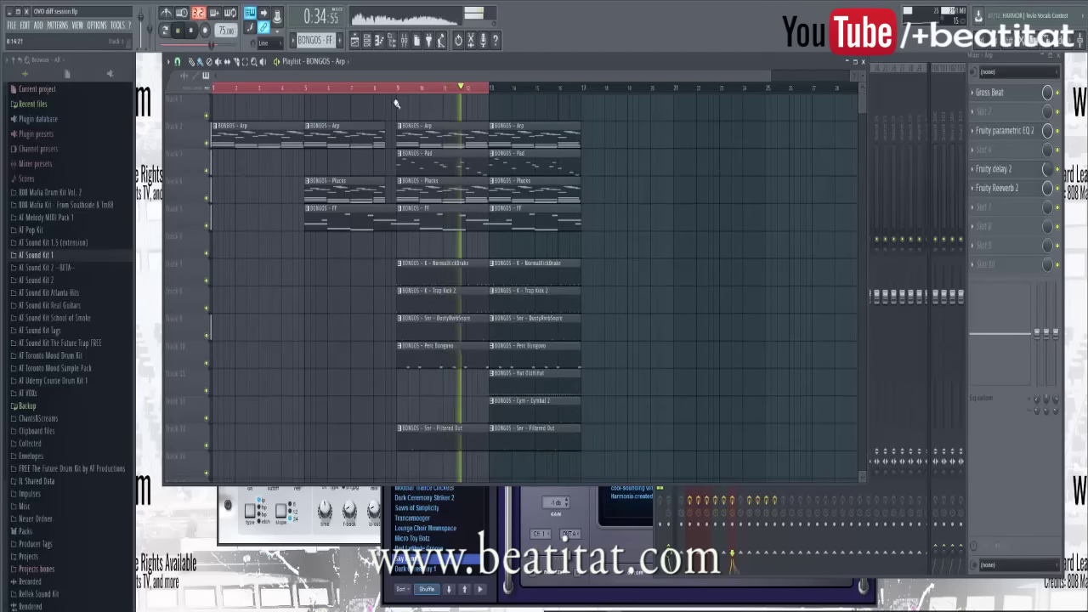
pyautogui.rightClick(408, 350)
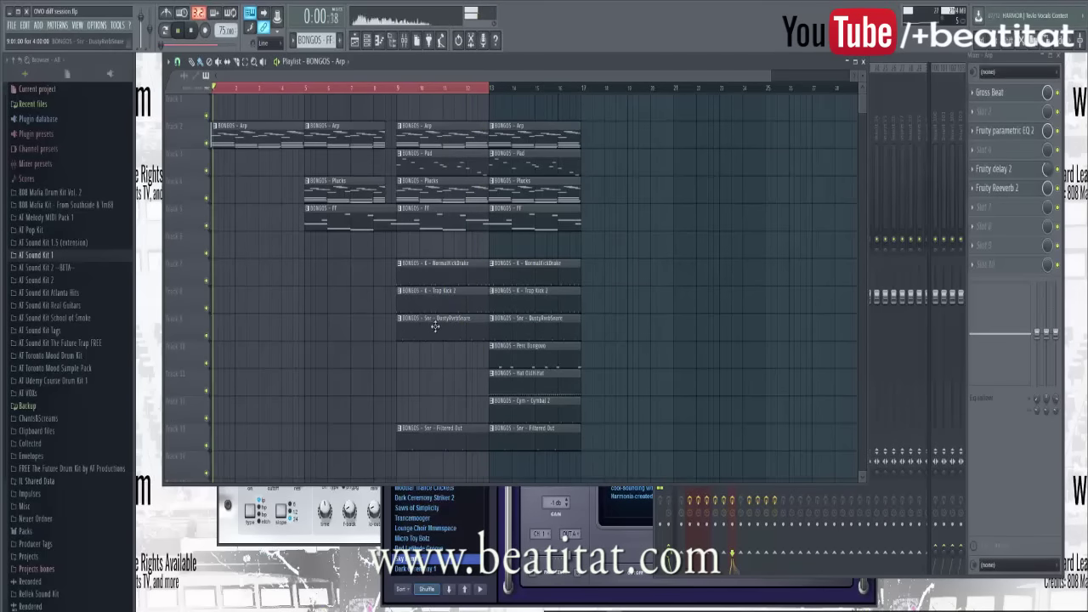
# Step: Clear the playlist time selection and listen to the transition into bar 9 from bar 7
pyautogui.click(362, 89)
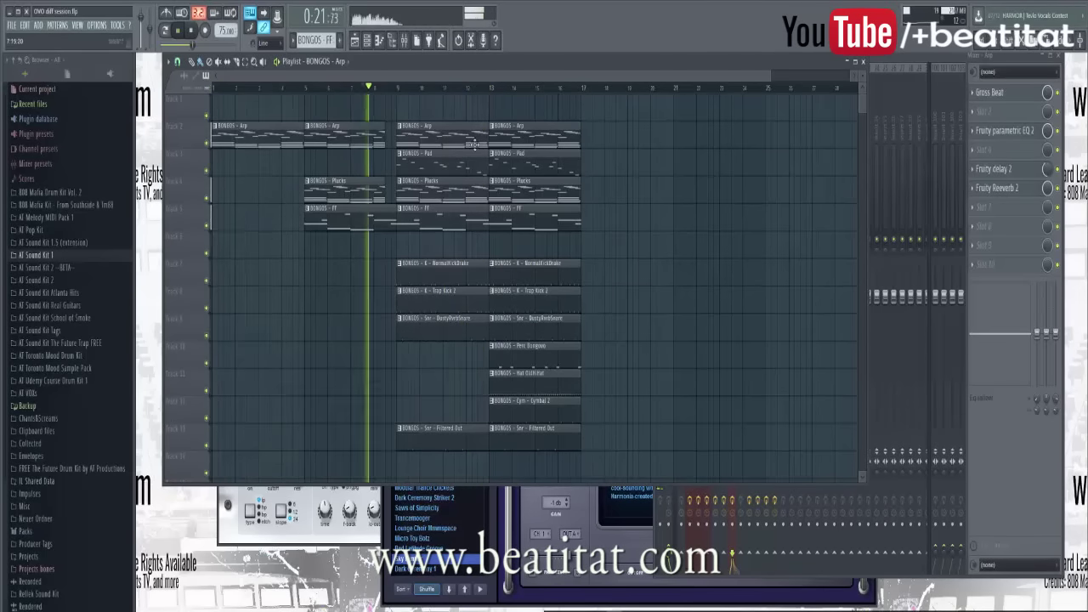
pyautogui.click(1016, 478)
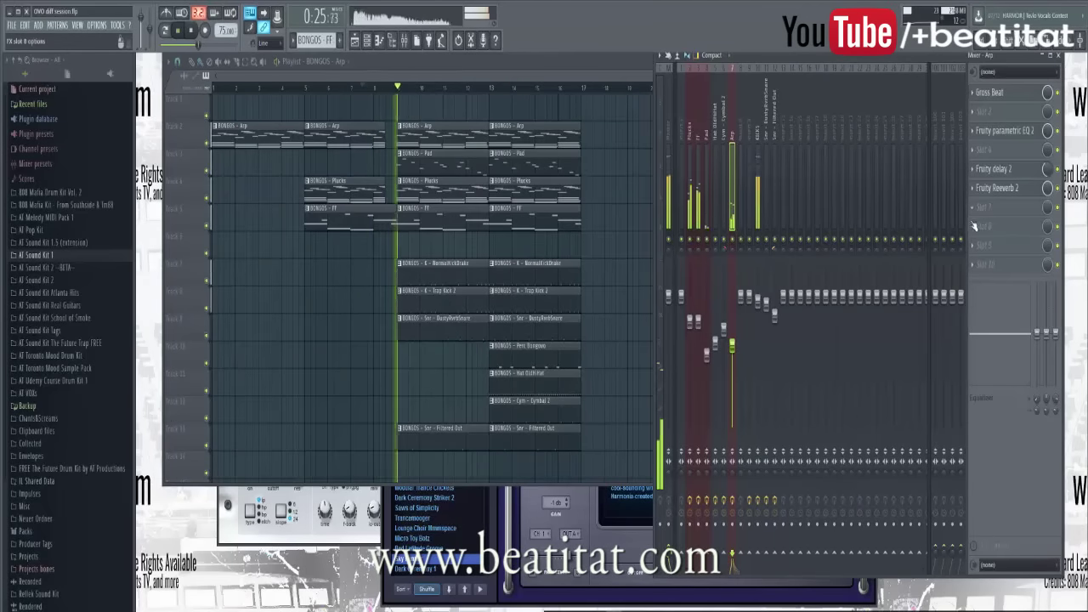
pyautogui.press('space')
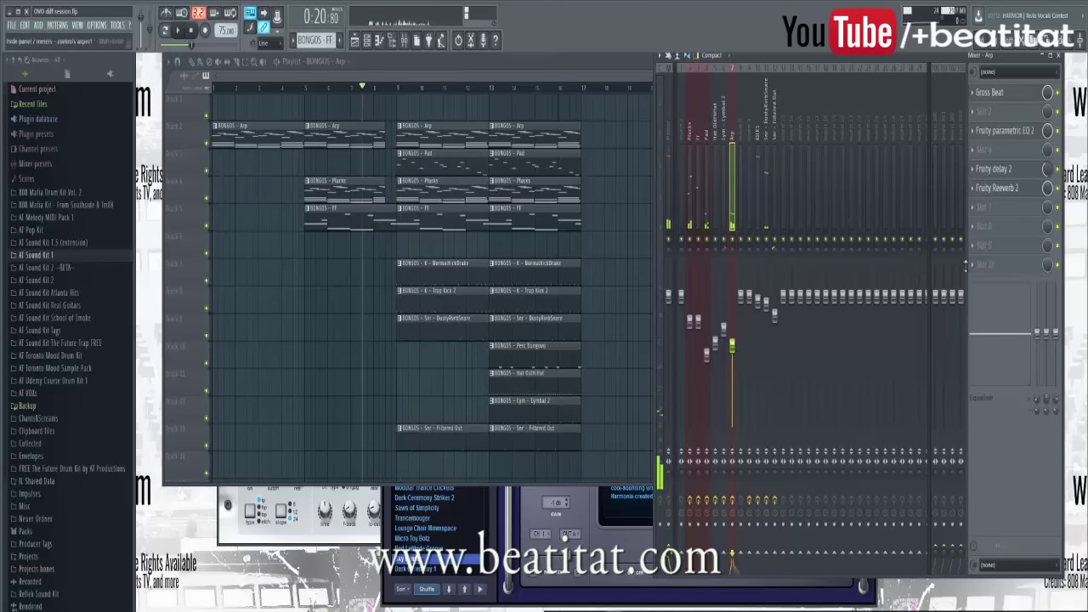
# Step: Add Gross Beat with the Mute volume preset to slot 9 of the Arp track, renamed MUTE ARP, with its mix level turned down
pyautogui.click(989, 246)
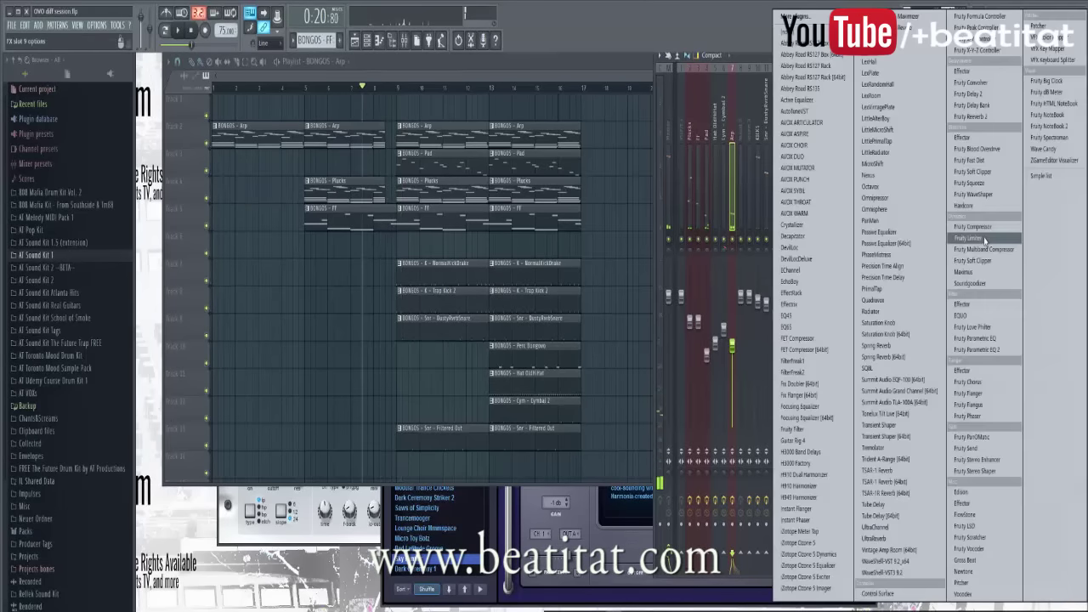
pyautogui.click(975, 563)
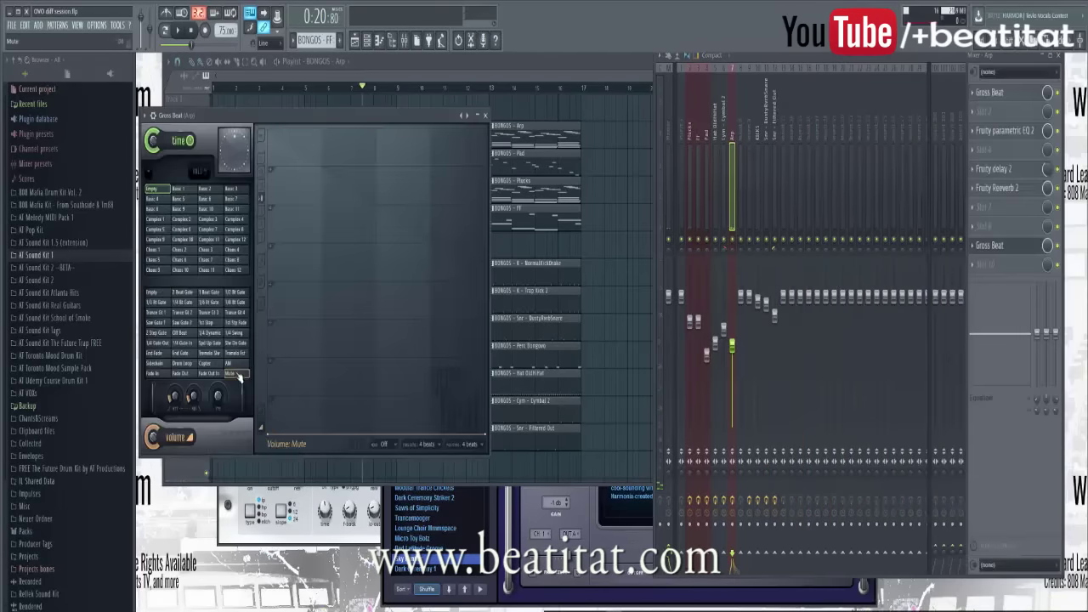
pyautogui.click(977, 247)
pyautogui.press('F2')
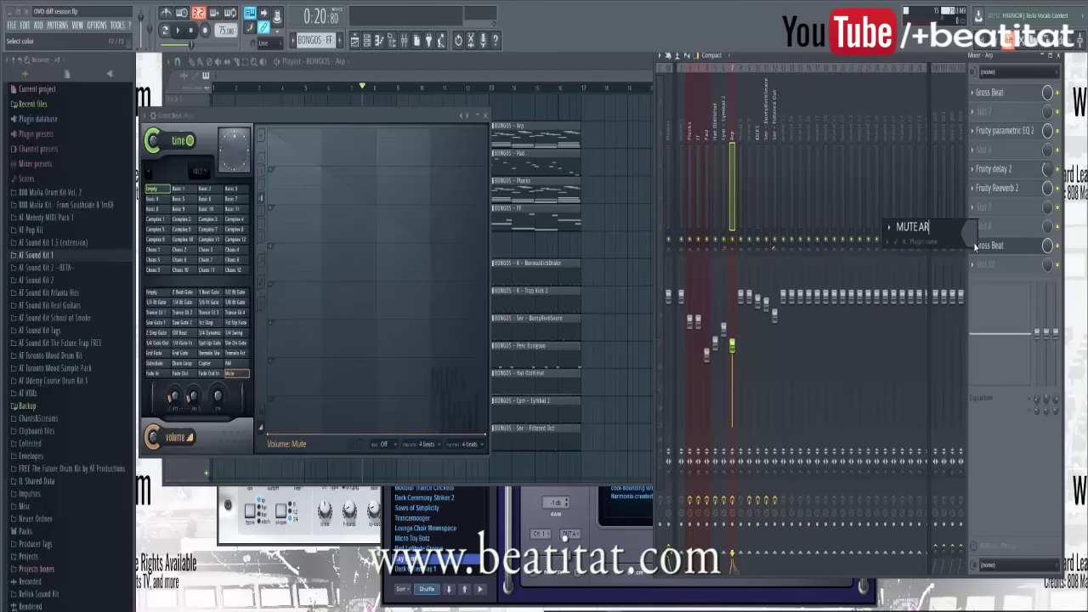
pyautogui.press('Return')
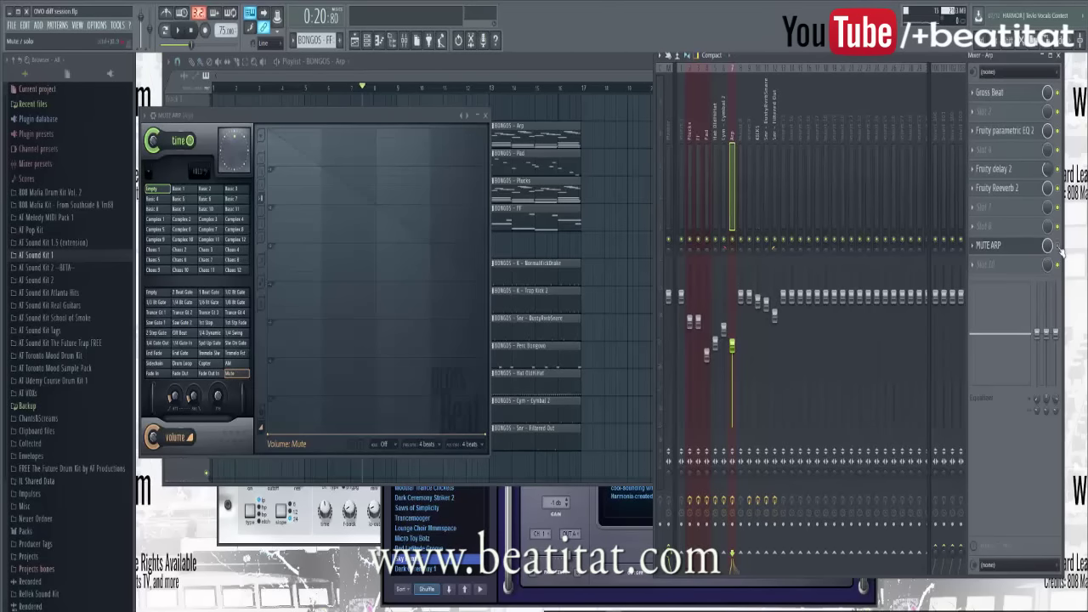
pyautogui.click(691, 142)
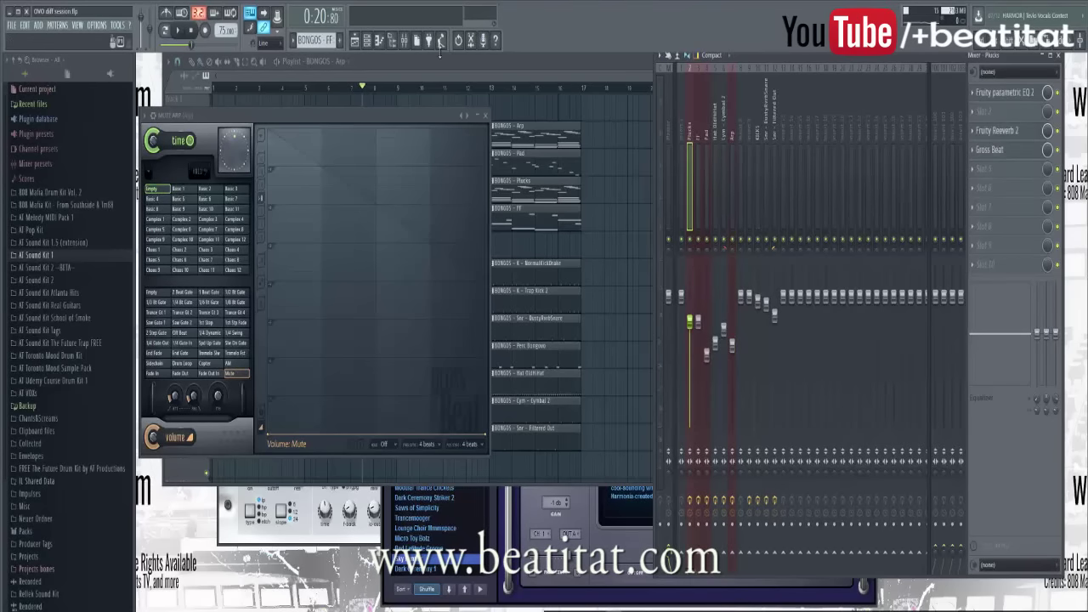
pyautogui.click(484, 116)
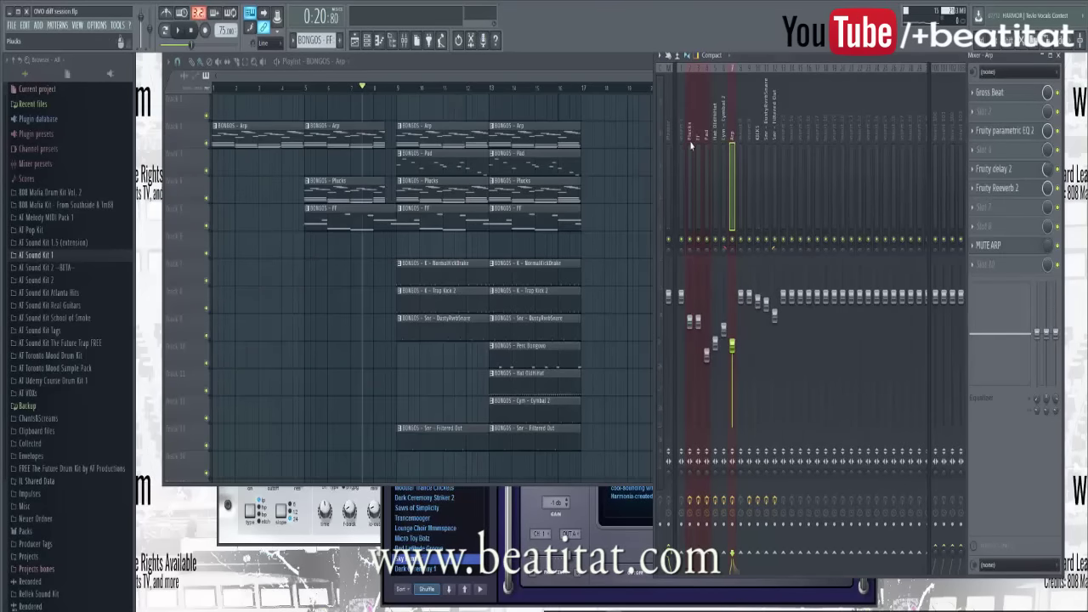
# Step: Add Gross Beat with the Mute volume preset to slot 9 of the Plucks mixer track
pyautogui.click(691, 146)
pyautogui.click(1017, 253)
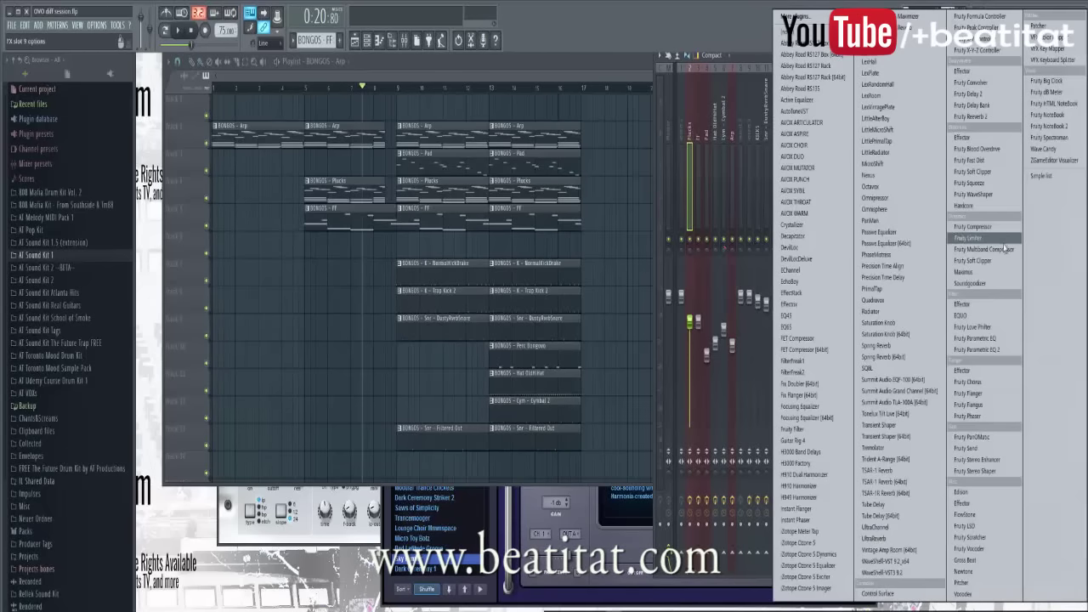
pyautogui.click(976, 572)
pyautogui.click(981, 253)
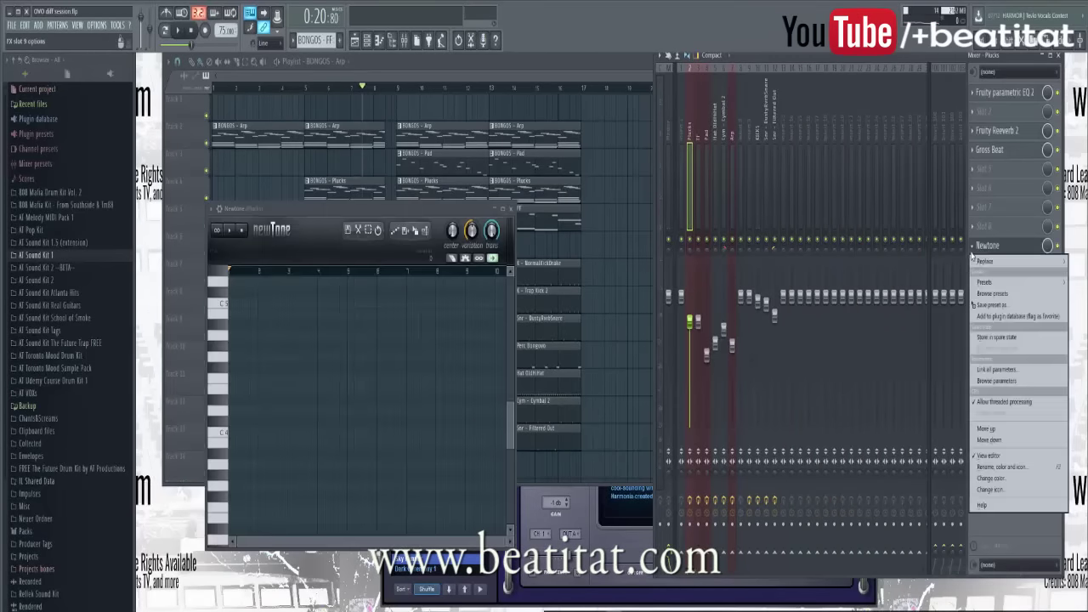
pyautogui.moveTo(980, 264)
pyautogui.click(965, 559)
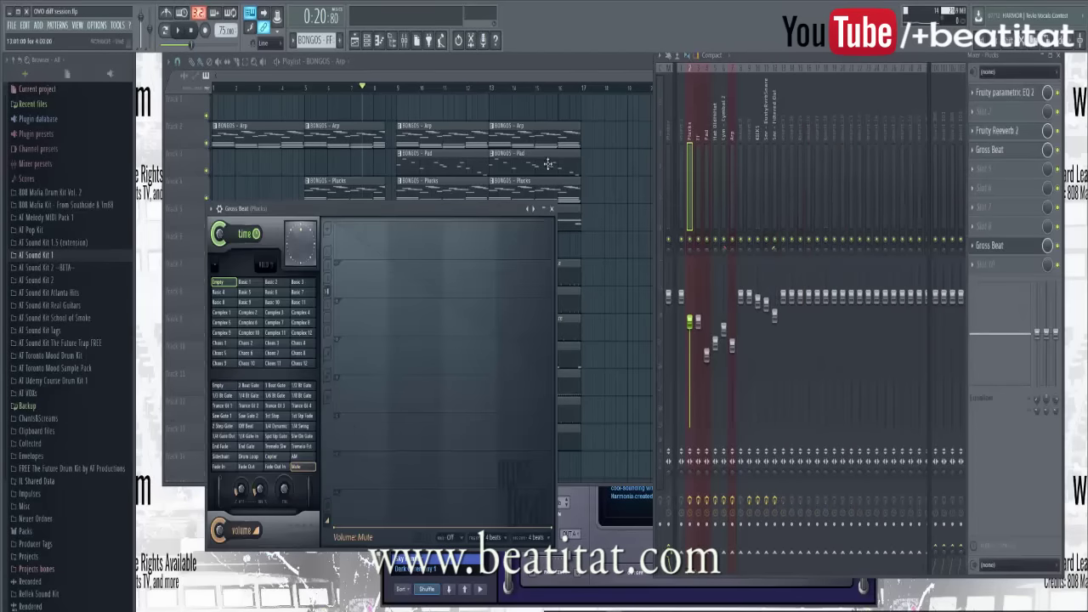
pyautogui.click(553, 209)
# Step: Rename the Gross Beat in slot 9 of the Plucks track as MUTE Plucks, with its mix level turned down
pyautogui.rightClick(984, 244)
pyautogui.click(977, 246)
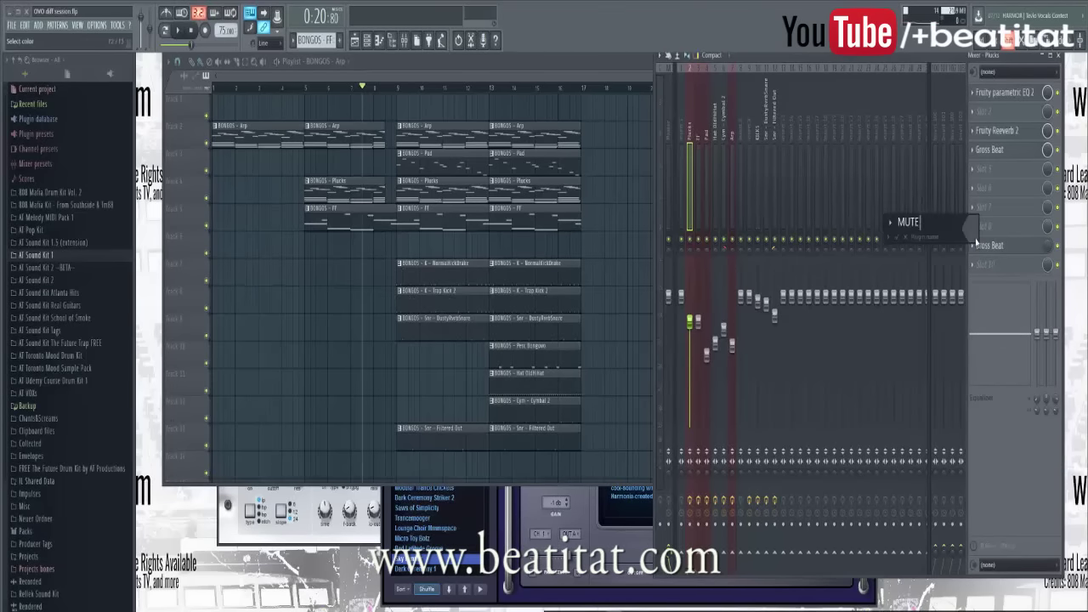
pyautogui.write('MUTE Plucks')
pyautogui.press('Return')
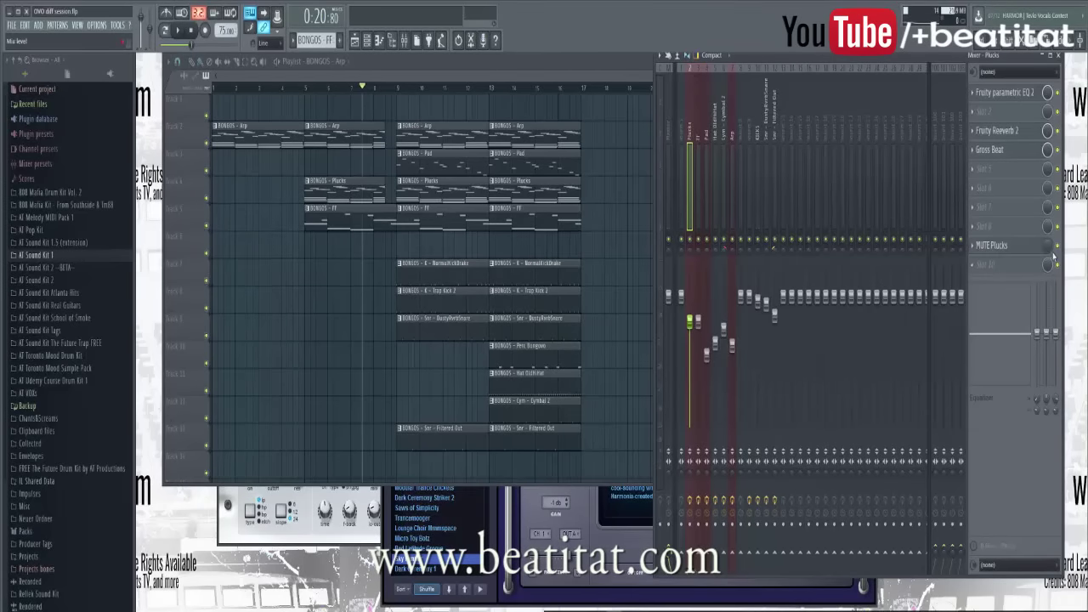
# Step: Create an automation clip for the MUTE Plucks mix level and raise it only from the middle of bar 8 to bar 9
pyautogui.rightClick(1052, 259)
pyautogui.click(1046, 328)
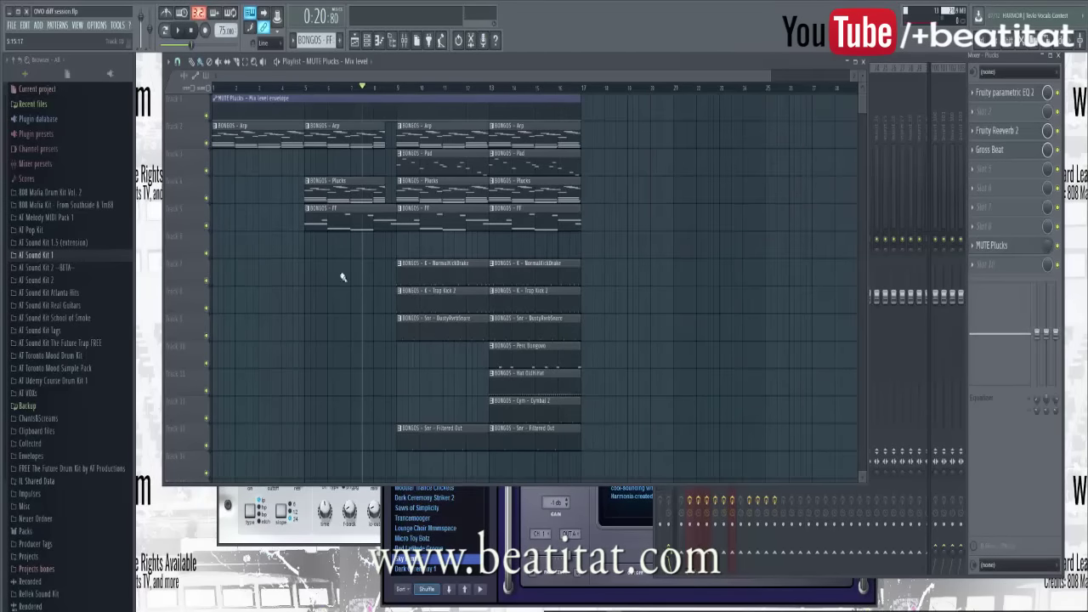
pyautogui.click(383, 106)
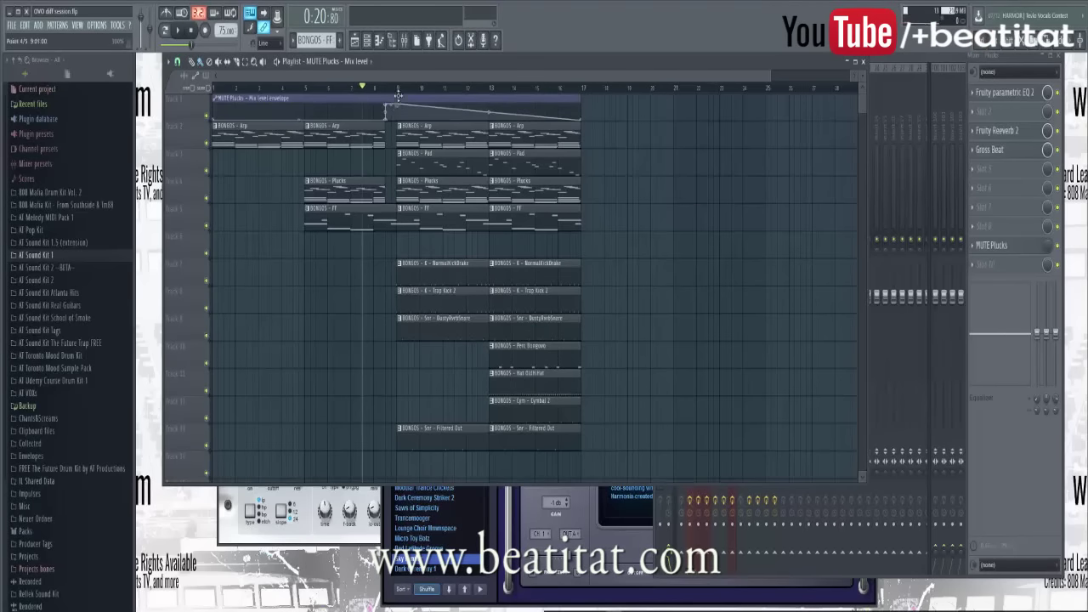
pyautogui.moveTo(399, 98); pyautogui.dragTo(394, 147)
# Step: Create an automation clip for the mix level of MUTE ARP on the Arp mixer track
pyautogui.click(1014, 449)
pyautogui.click(730, 195)
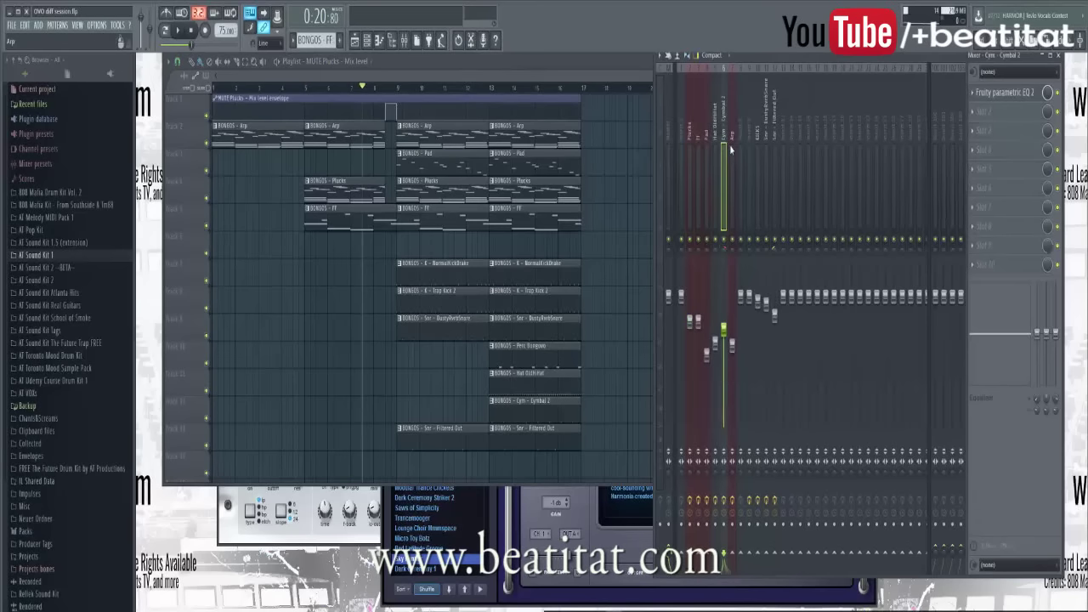
pyautogui.rightClick(1057, 248)
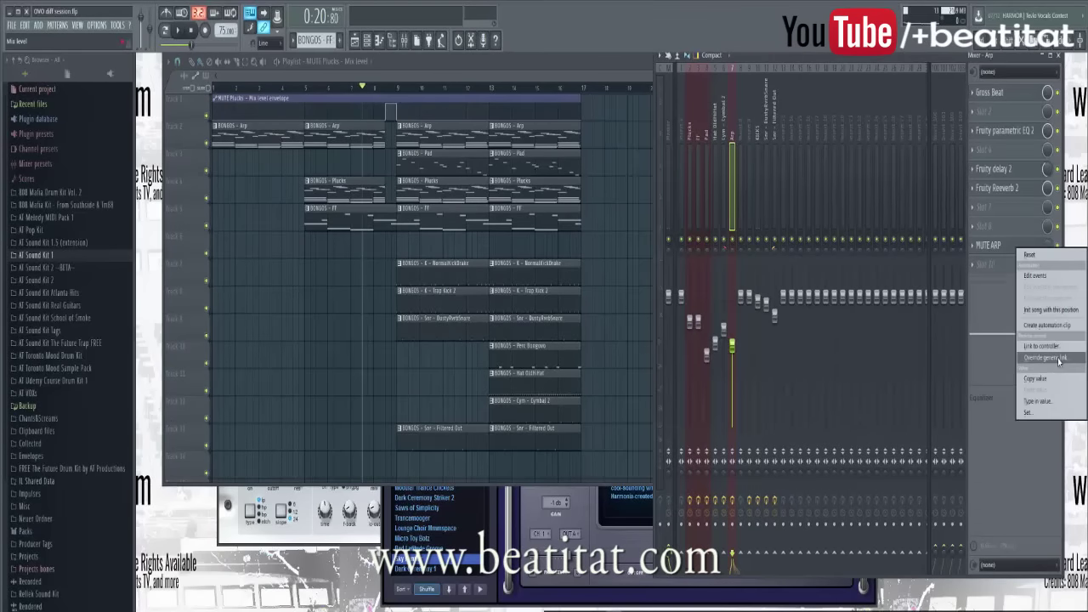
pyautogui.click(1046, 326)
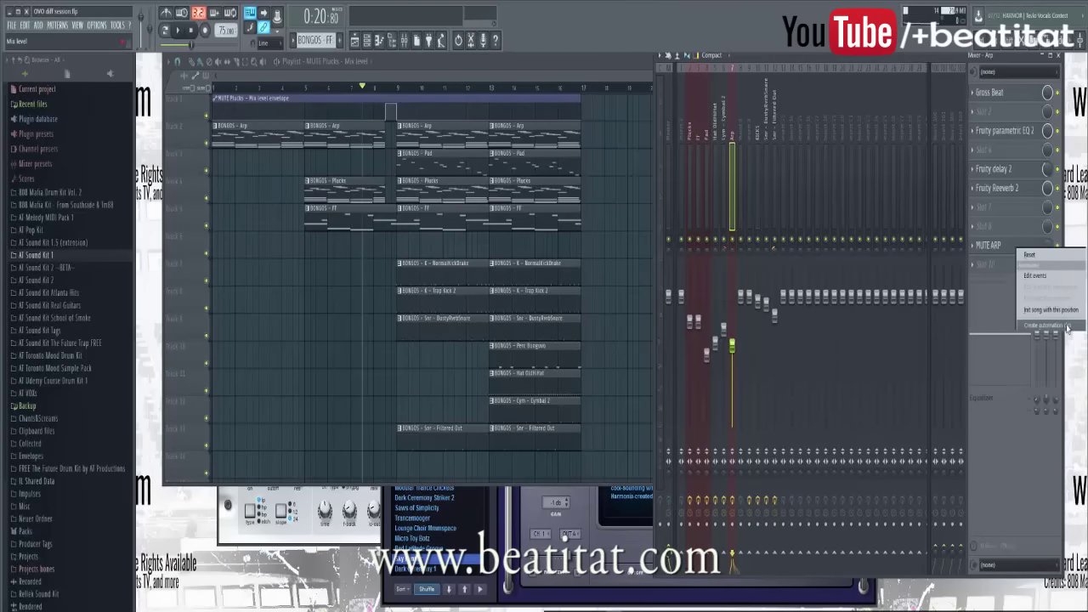
# Step: Raise the MUTE ARP envelope only from the middle of bar 8 to bar 9 and move the clip to the track below the drums
pyautogui.click(385, 242)
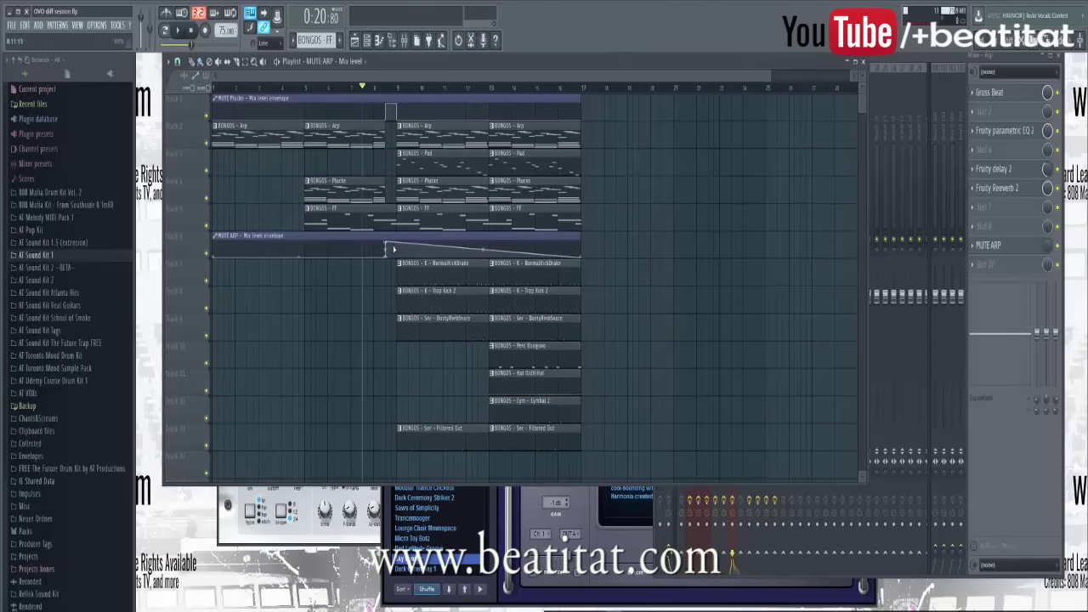
pyautogui.moveTo(398, 237); pyautogui.dragTo(397, 266)
pyautogui.moveTo(409, 229); pyautogui.dragTo(407, 255)
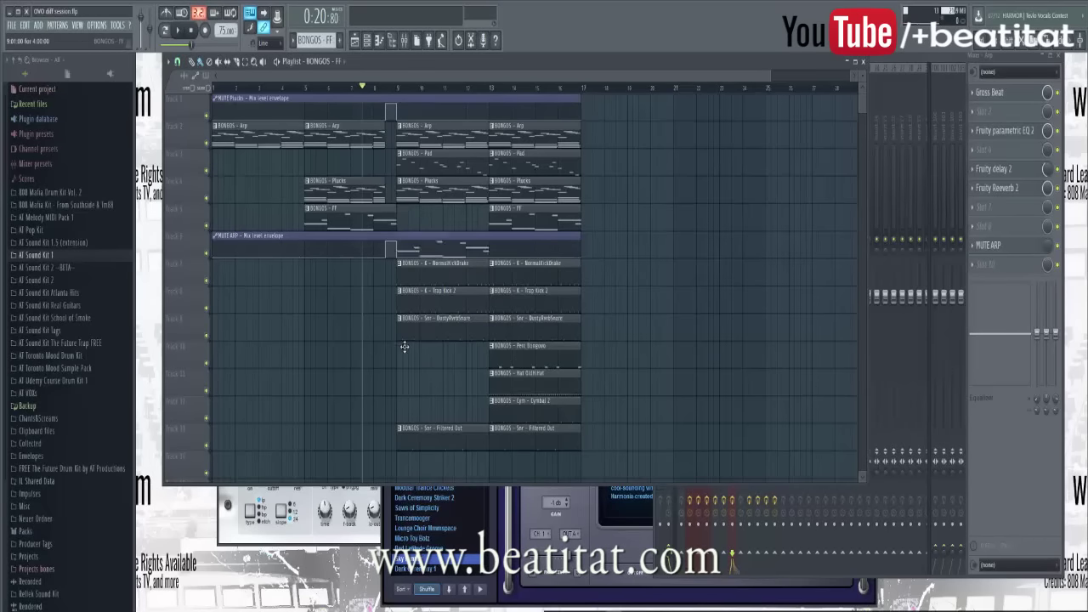
pyautogui.moveTo(415, 213); pyautogui.dragTo(410, 464)
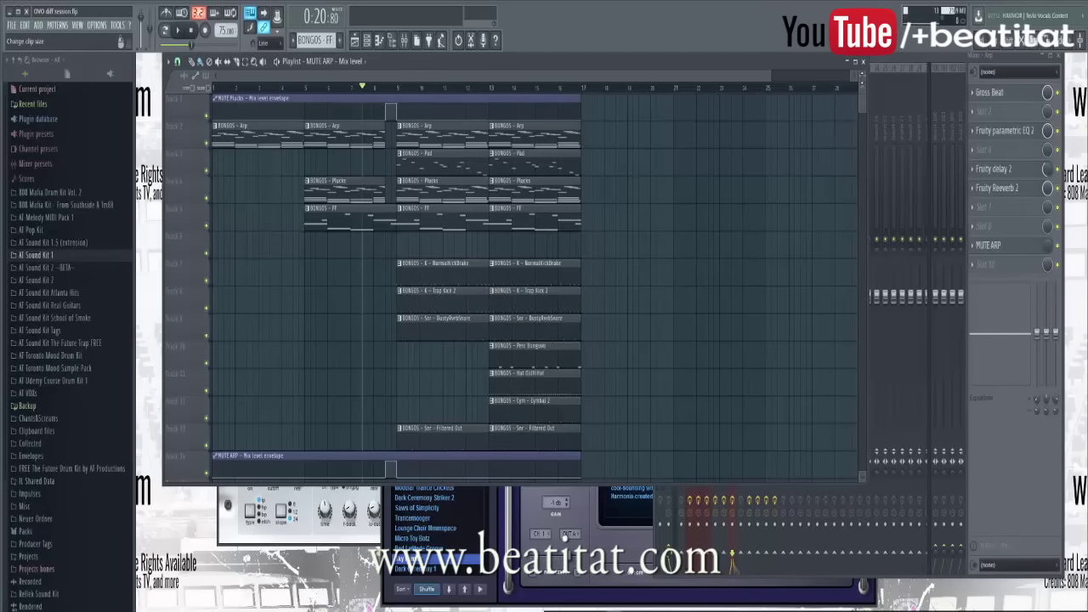
# Step: Move the MUTE Plucks automation clip to the track below MUTE ARP and shift all playlist clips up one track
pyautogui.scroll(-2, 406, 99)
pyautogui.moveTo(395, 100); pyautogui.dragTo(334, 425)
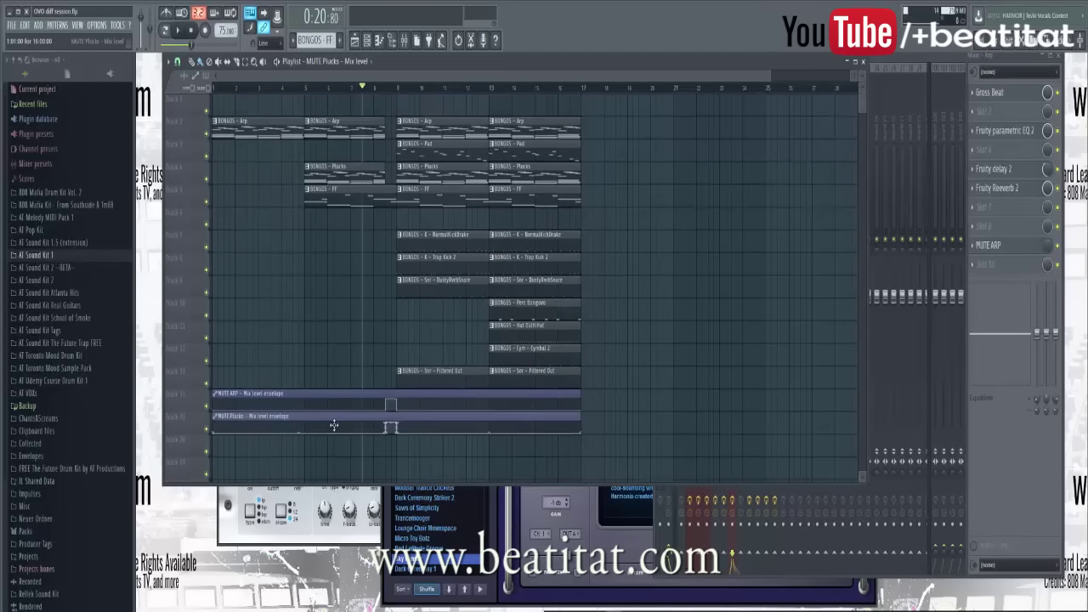
pyautogui.hotkey('ctrl', 'a')
pyautogui.hotkey('shift', 'Up')
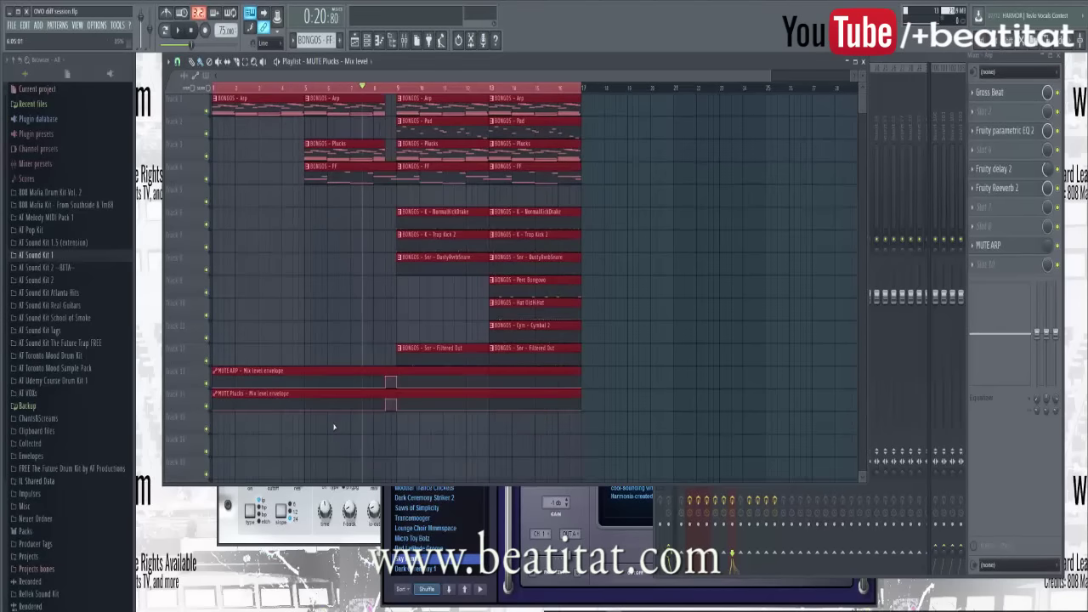
# Step: Select only the drum clips and move them up one track, directly beneath the FF track
pyautogui.click(354, 350)
pyautogui.moveTo(394, 207); pyautogui.dragTo(602, 369)
pyautogui.hotkey('shift', 'Up')
pyautogui.click(607, 361)
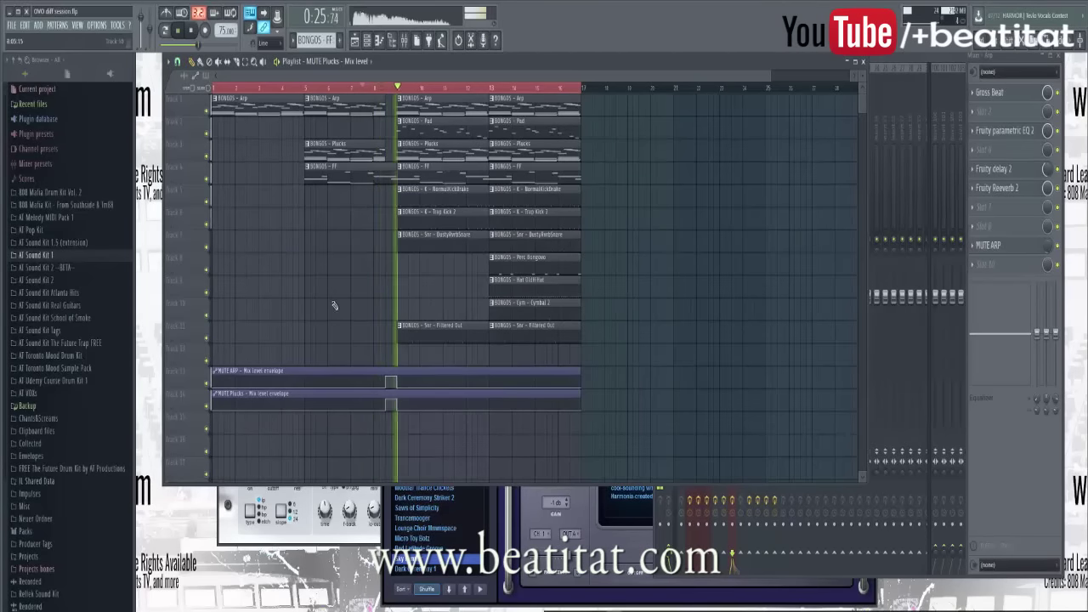
# Step: Shorten the first FF clip to end at bar 8 and reshape both mute envelopes into ramps rising to bar 9
pyautogui.click(316, 90)
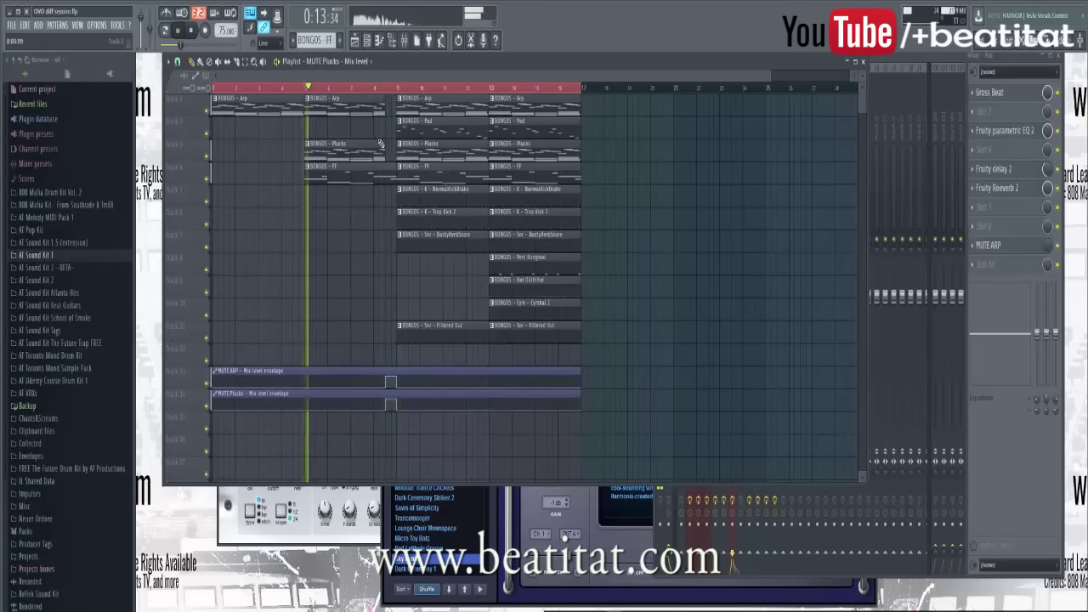
pyautogui.click(393, 179)
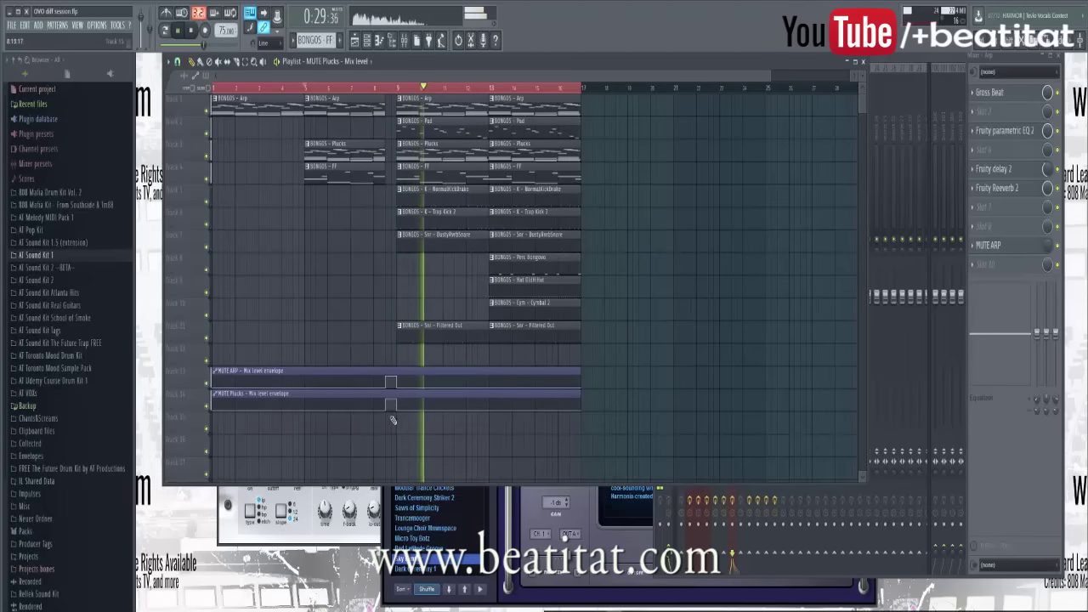
pyautogui.moveTo(385, 375); pyautogui.dragTo(384, 387)
pyautogui.click(301, 88)
pyautogui.moveTo(385, 89)
pyautogui.mouseDown()
pyautogui.moveTo(367, 88)
pyautogui.moveTo(381, 88)
pyautogui.mouseUp()
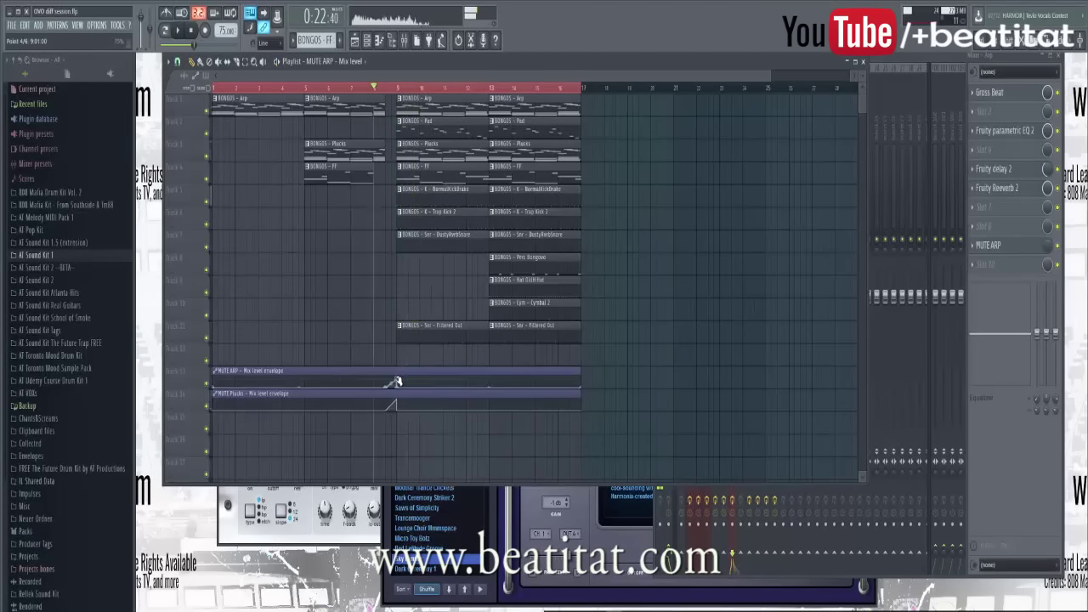
# Step: Adjust the peak points at bar 9 of the MUTE ARP and MUTE Plucks envelopes
pyautogui.scroll(4, 399, 375)
pyautogui.scroll(2, 402, 372)
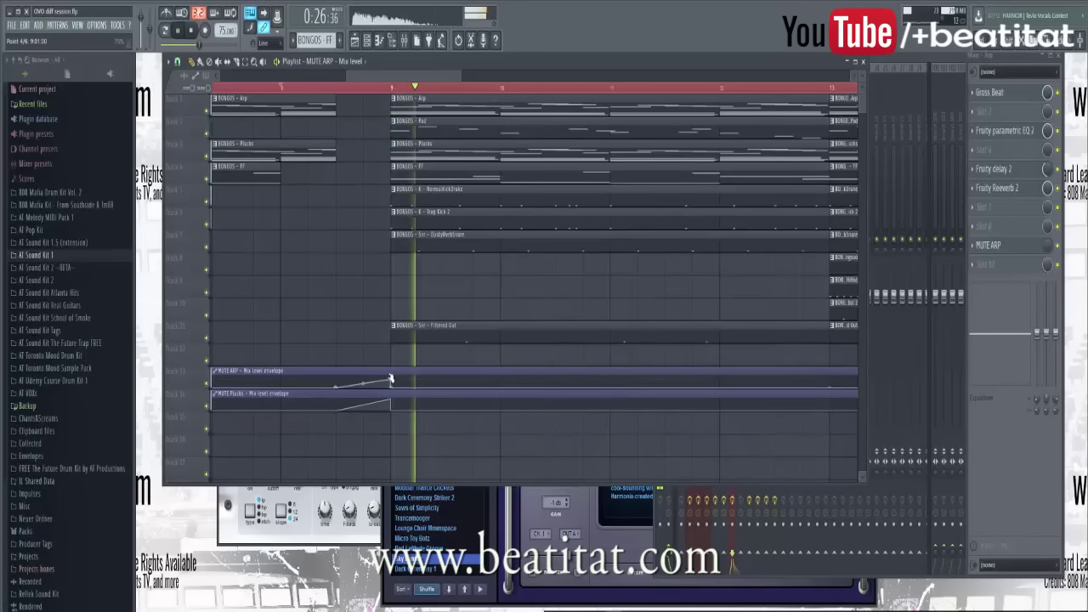
pyautogui.click(393, 400)
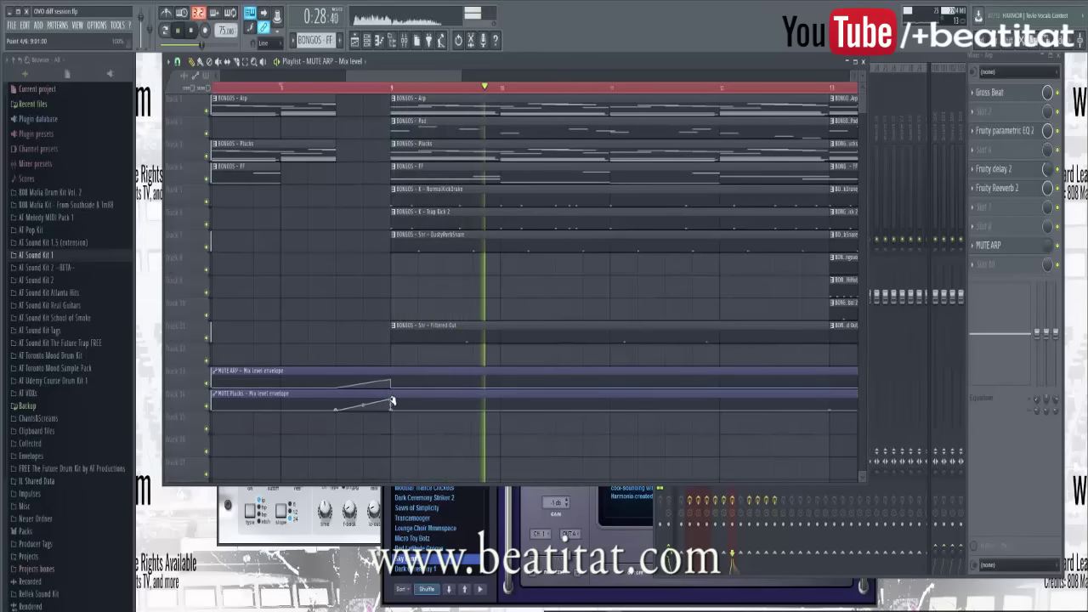
pyautogui.scroll(-5, 366, 308)
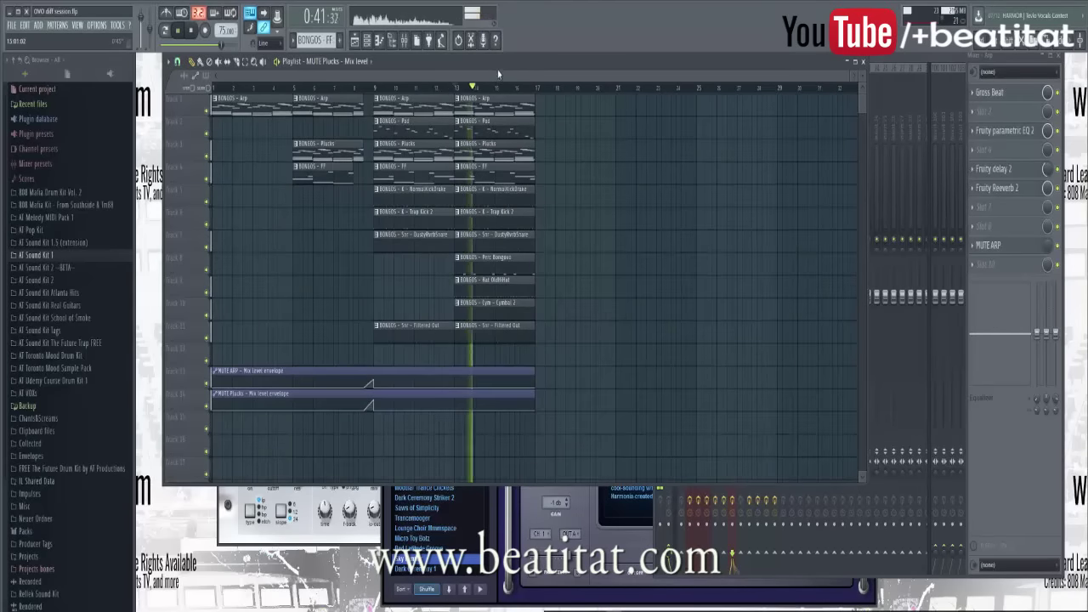
# Step: Place copies of the Arp, Plucks and DustyVerbSnare clips at bar 17
pyautogui.moveTo(498, 68); pyautogui.dragTo(470, 77)
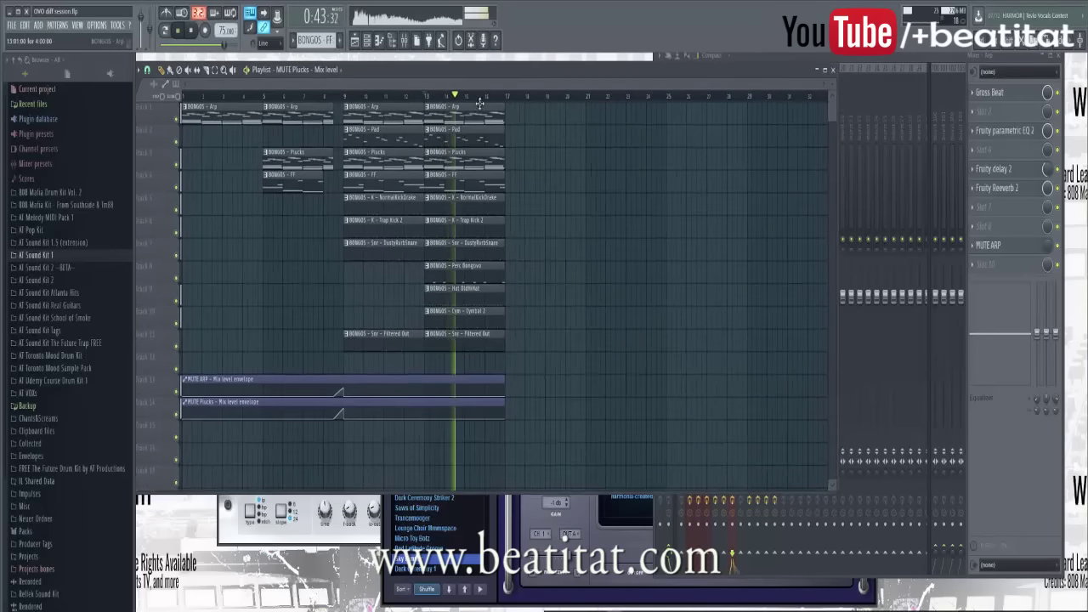
pyautogui.click(479, 119)
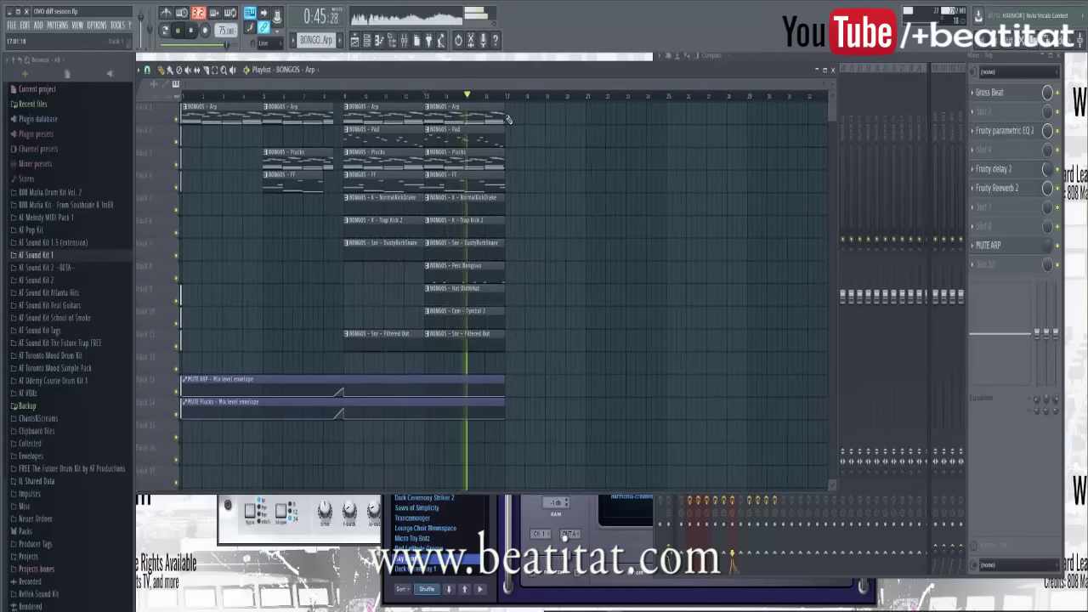
pyautogui.click(508, 121)
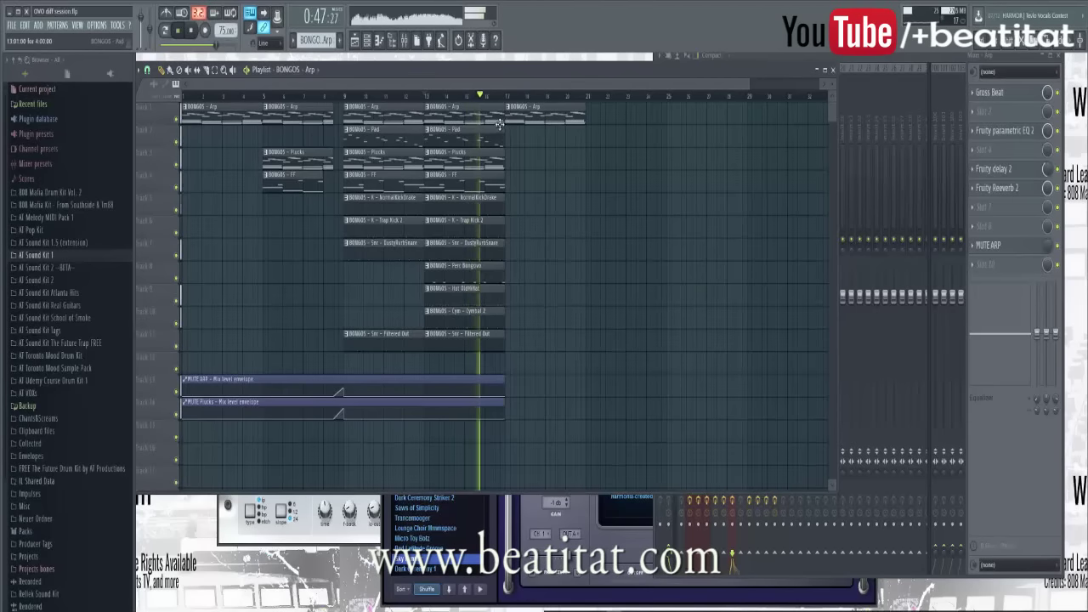
pyautogui.click(500, 160)
pyautogui.click(508, 162)
pyautogui.click(497, 245)
pyautogui.click(508, 246)
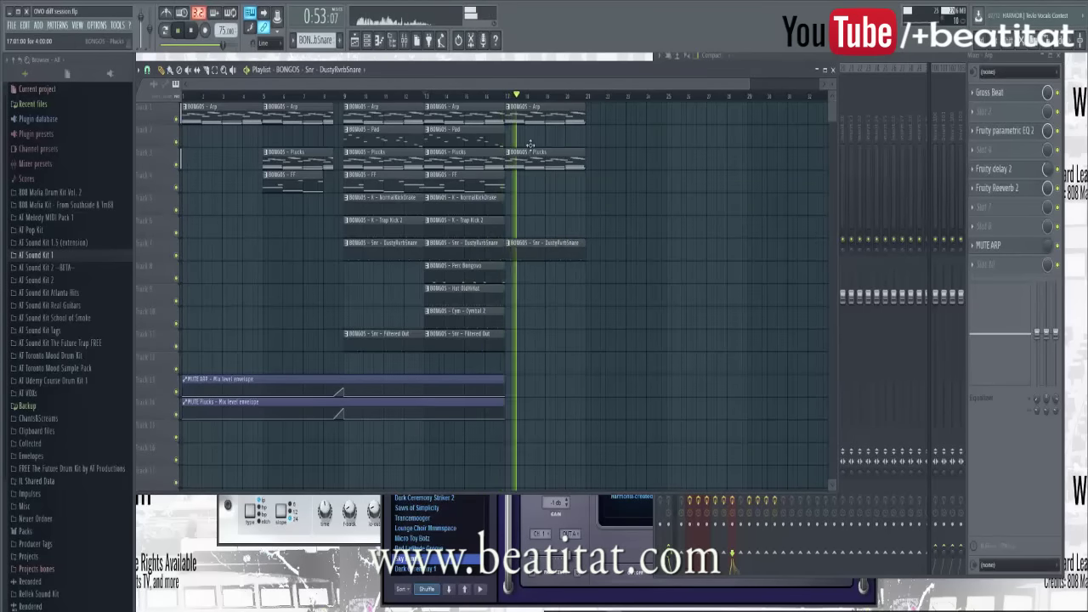
# Step: Place Arp, Plucks, Perc Bongovo, DustyVerbSnare and Filtered Out clips at bar 21
pyautogui.click(527, 110)
pyautogui.click(588, 110)
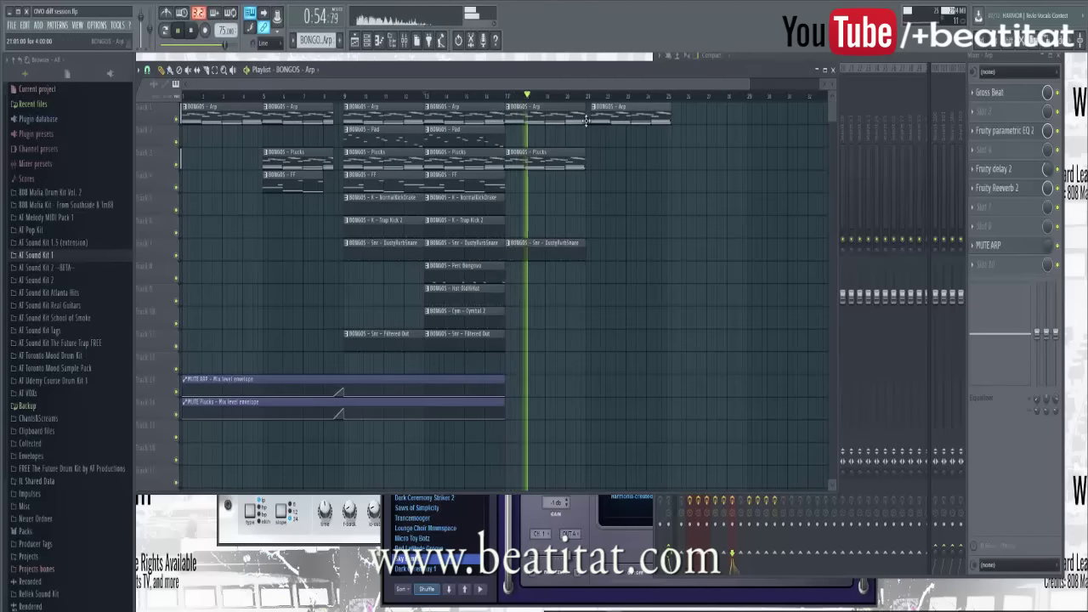
pyautogui.click(565, 162)
pyautogui.click(588, 162)
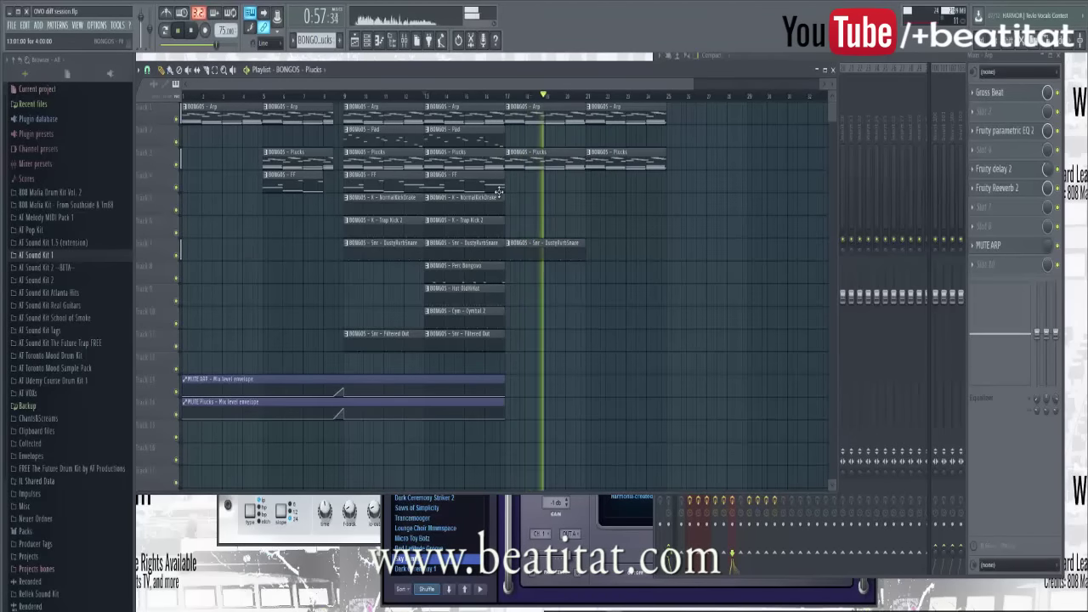
pyautogui.click(500, 268)
pyautogui.click(584, 271)
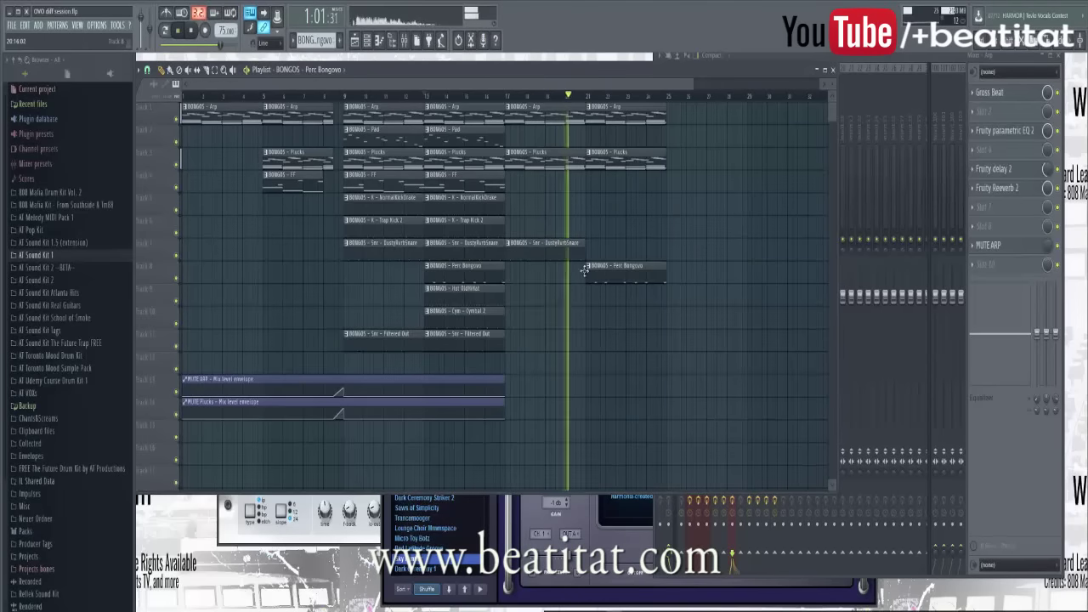
pyautogui.click(544, 244)
pyautogui.click(588, 244)
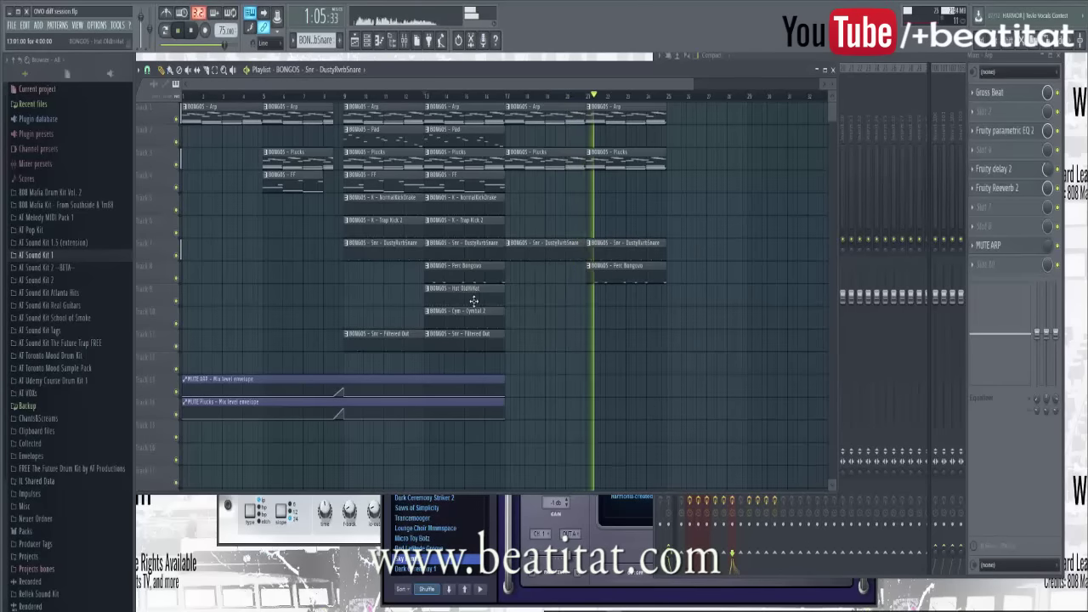
pyautogui.click(463, 334)
pyautogui.click(588, 333)
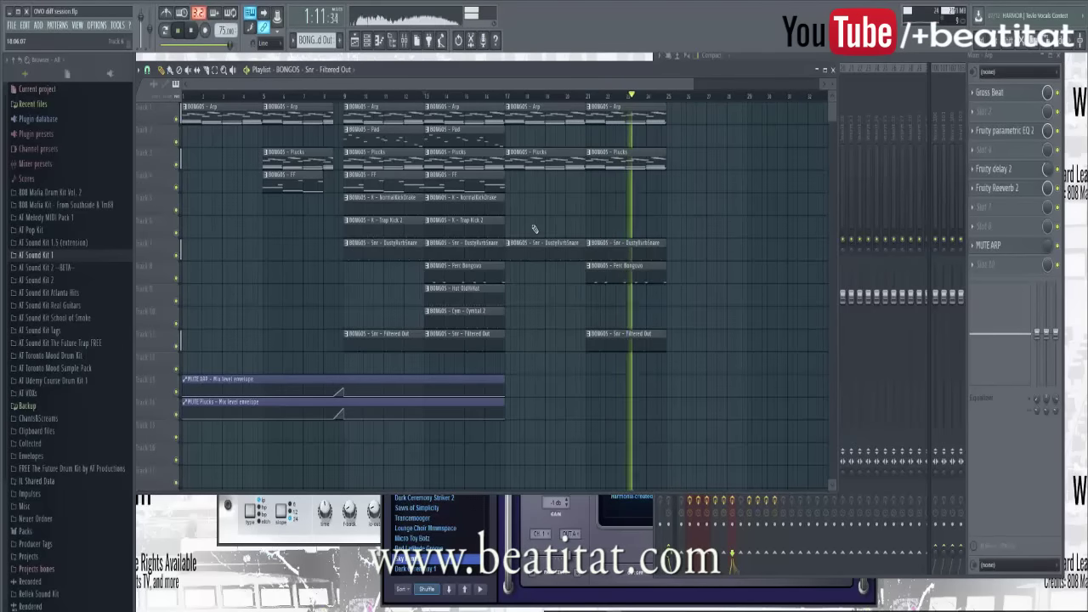
# Step: Duplicate the bar 21 clips to bar 25 and delete the Arp copy
pyautogui.moveTo(605, 100); pyautogui.dragTo(650, 344)
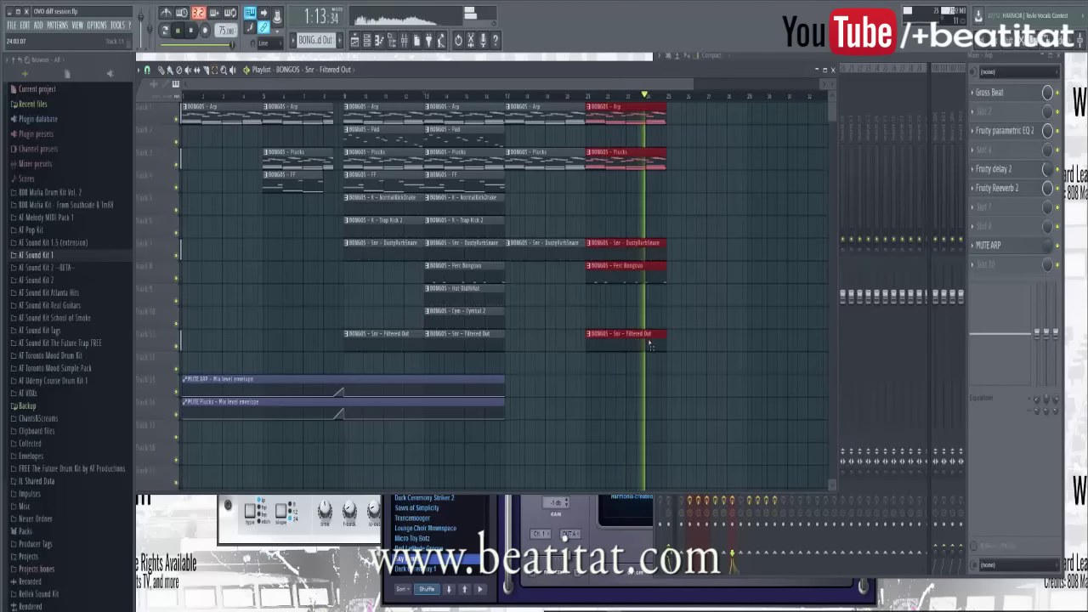
pyautogui.hotkey('ctrl', 'b')
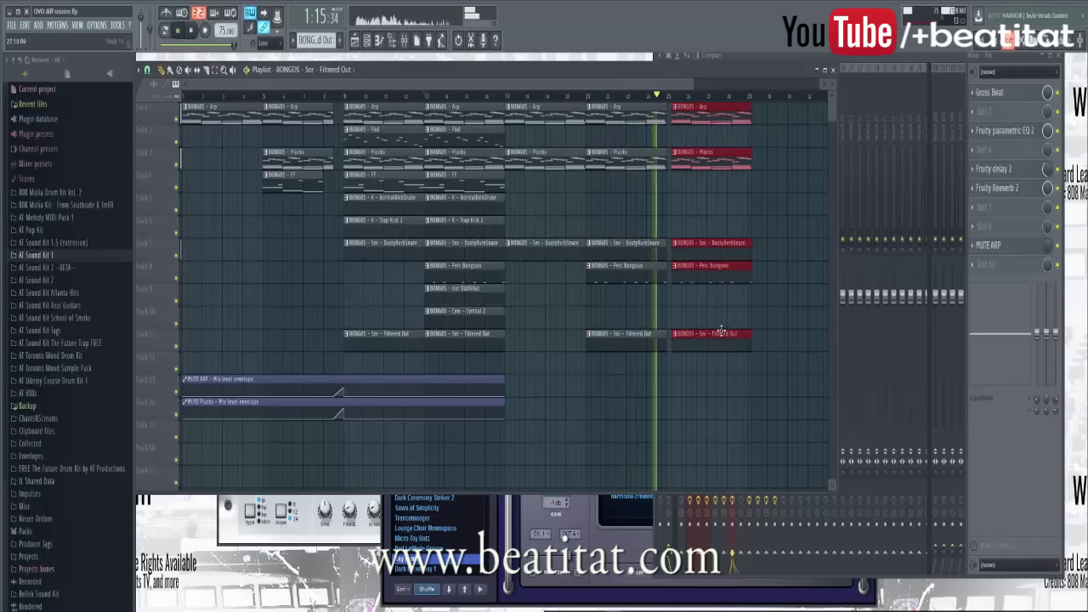
pyautogui.click(705, 136)
pyautogui.rightClick(680, 115)
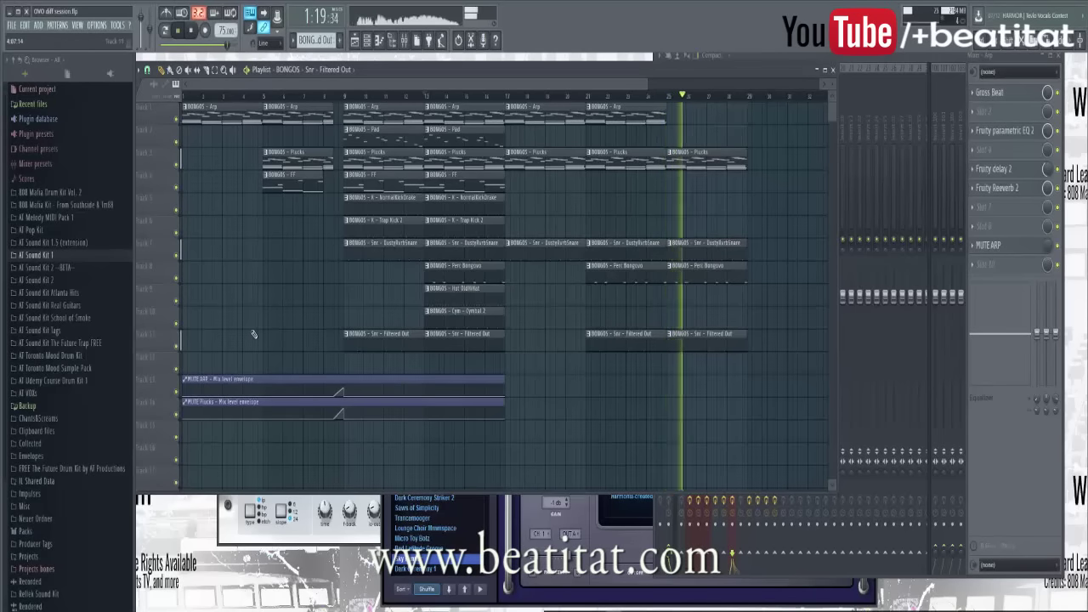
# Step: Create a new pattern named 808s and place a four-bar clip of it at bar 25 below the Filtered Out track
pyautogui.click(345, 49)
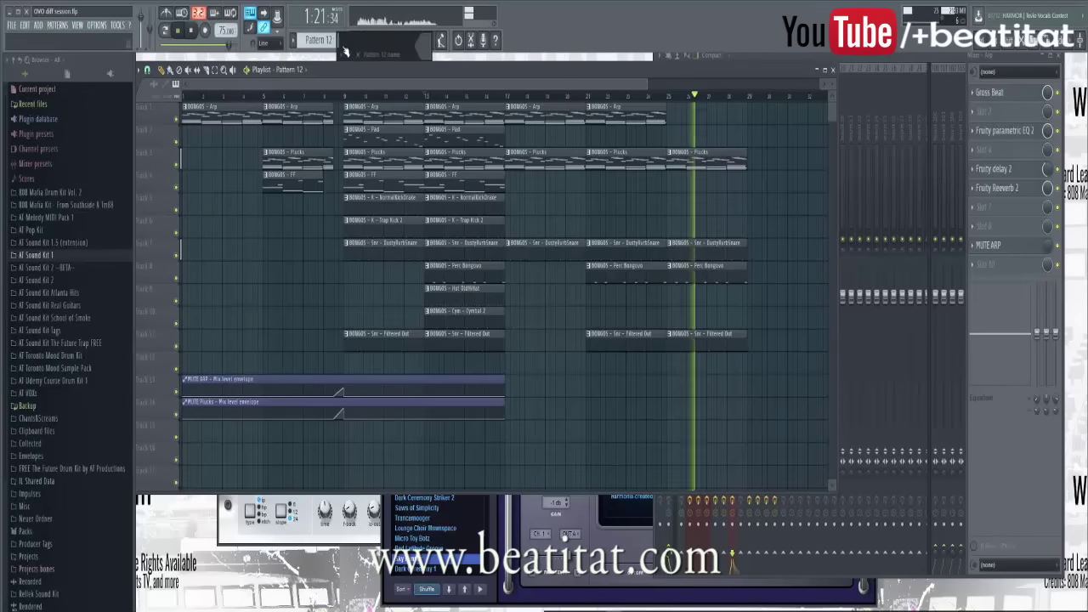
pyautogui.write('808s')
pyautogui.press('Return')
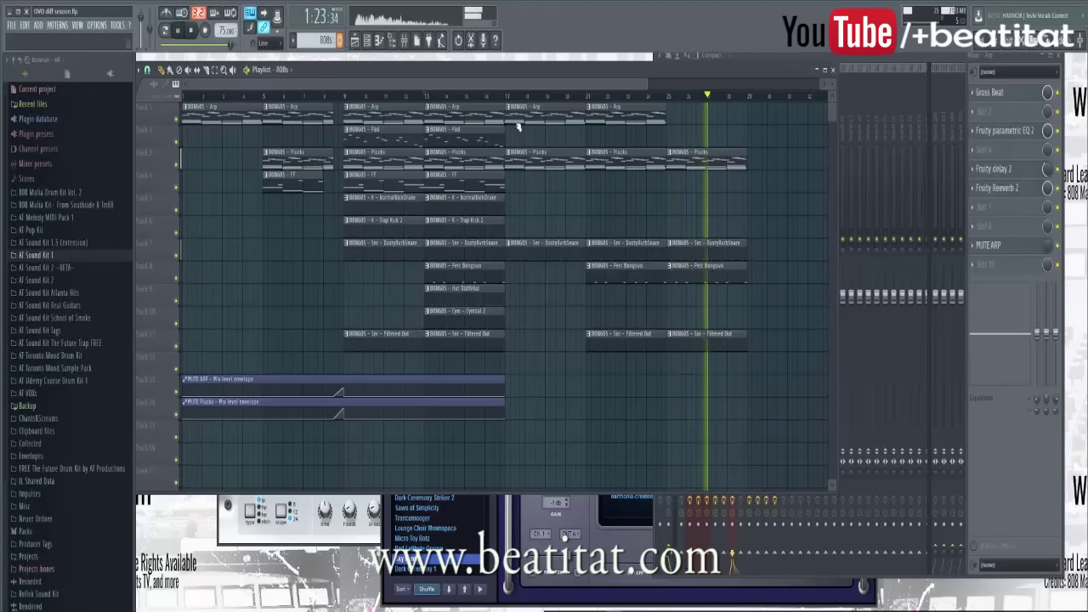
pyautogui.click(672, 364)
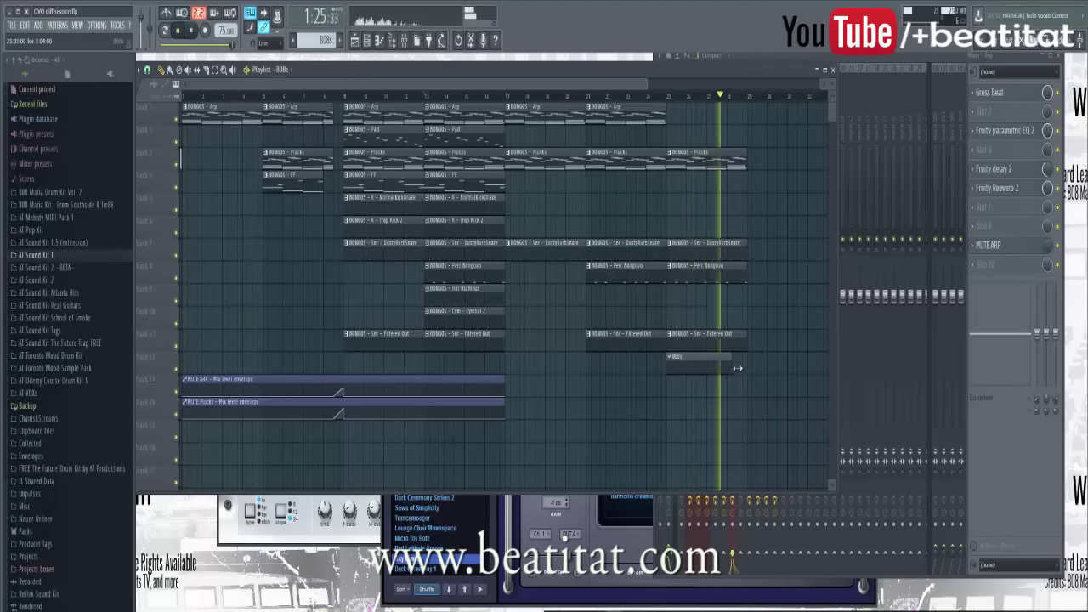
pyautogui.moveTo(735, 369); pyautogui.dragTo(747, 369)
pyautogui.press('space')
# Step: Lock the Arp, Pad, Plucks and FF playlist tracks to their content
pyautogui.rightClick(159, 105)
pyautogui.click(196, 250)
pyautogui.rightClick(157, 129)
pyautogui.click(195, 274)
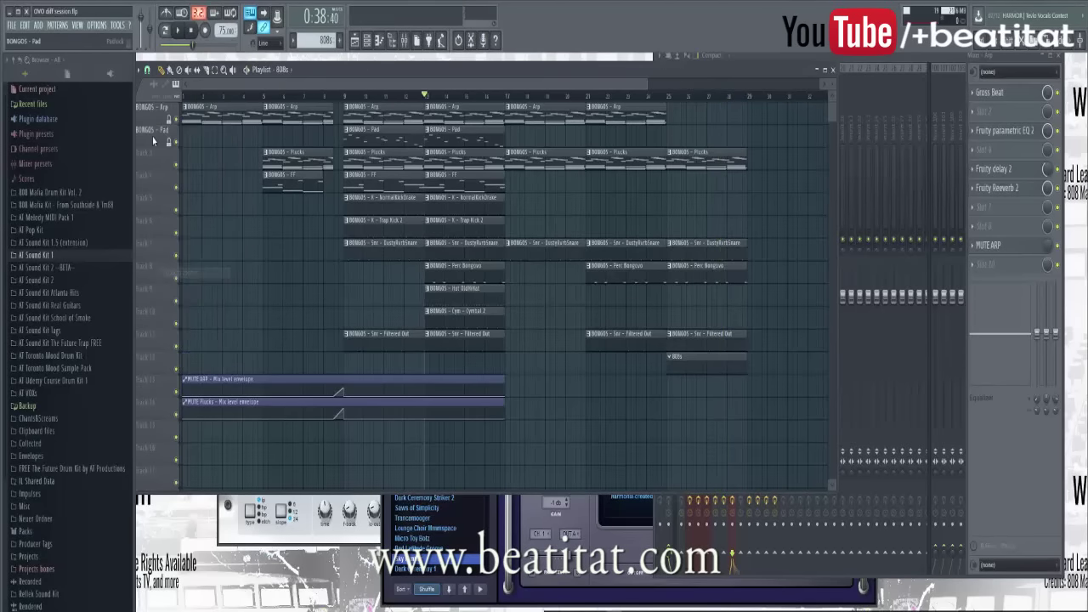
pyautogui.rightClick(154, 157)
pyautogui.click(191, 296)
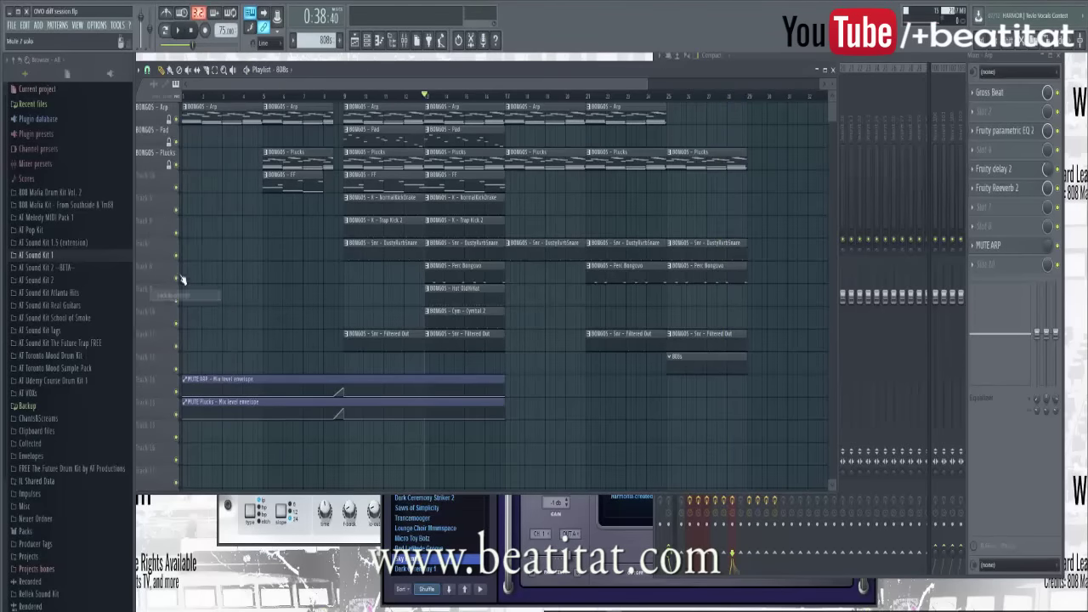
pyautogui.rightClick(150, 177)
pyautogui.click(170, 316)
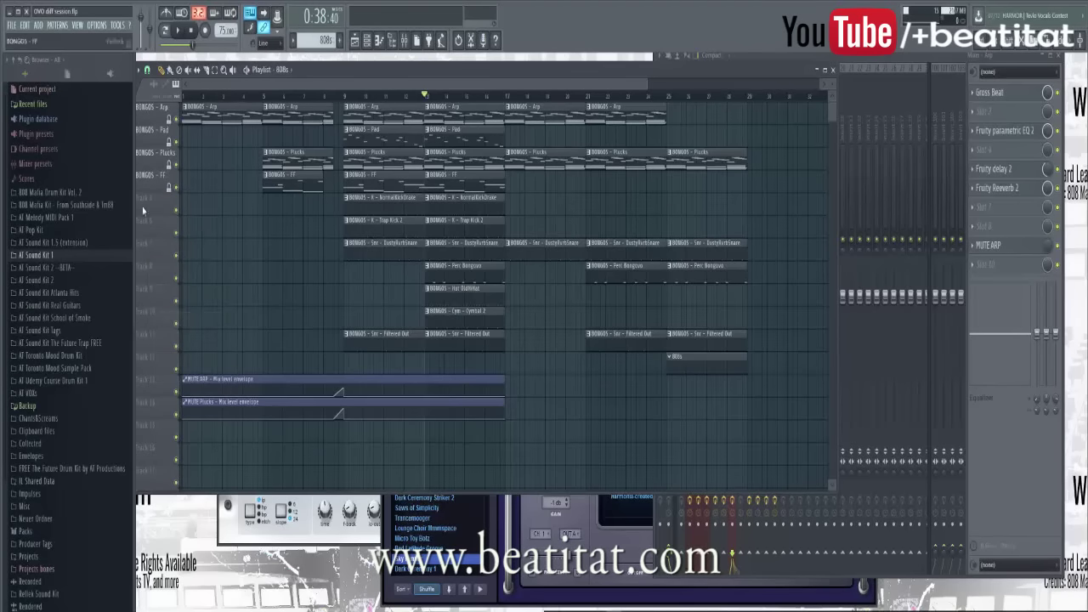
# Step: Lock the two kick tracks, the DustyVerbSnare track and the Perc Bongovo track to their content
pyautogui.rightClick(144, 197)
pyautogui.click(161, 341)
pyautogui.rightClick(149, 219)
pyautogui.click(170, 359)
pyautogui.rightClick(148, 242)
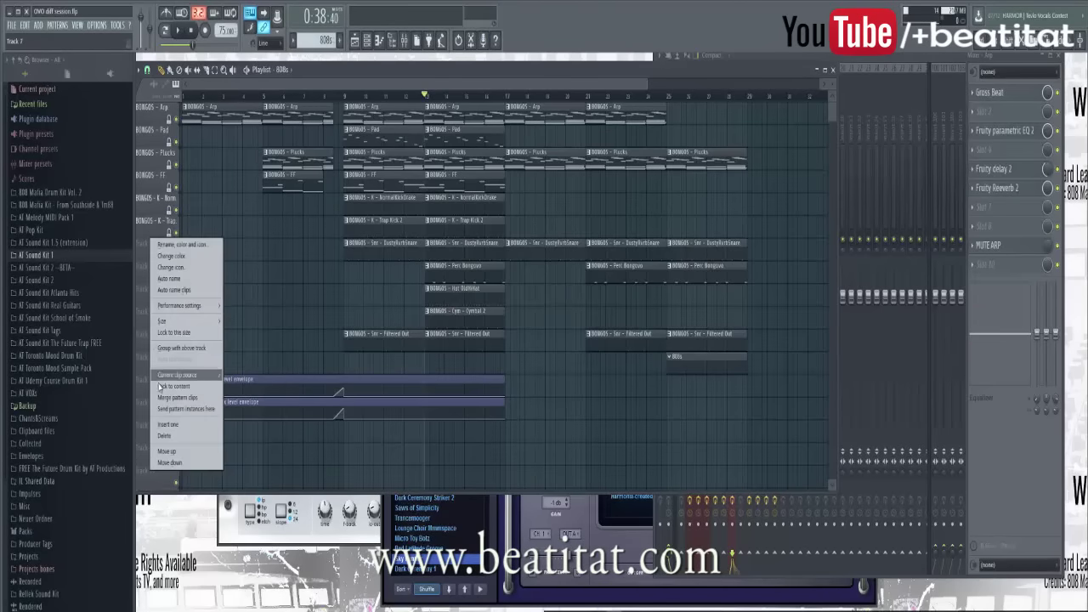
pyautogui.click(161, 386)
pyautogui.rightClick(155, 264)
pyautogui.click(171, 410)
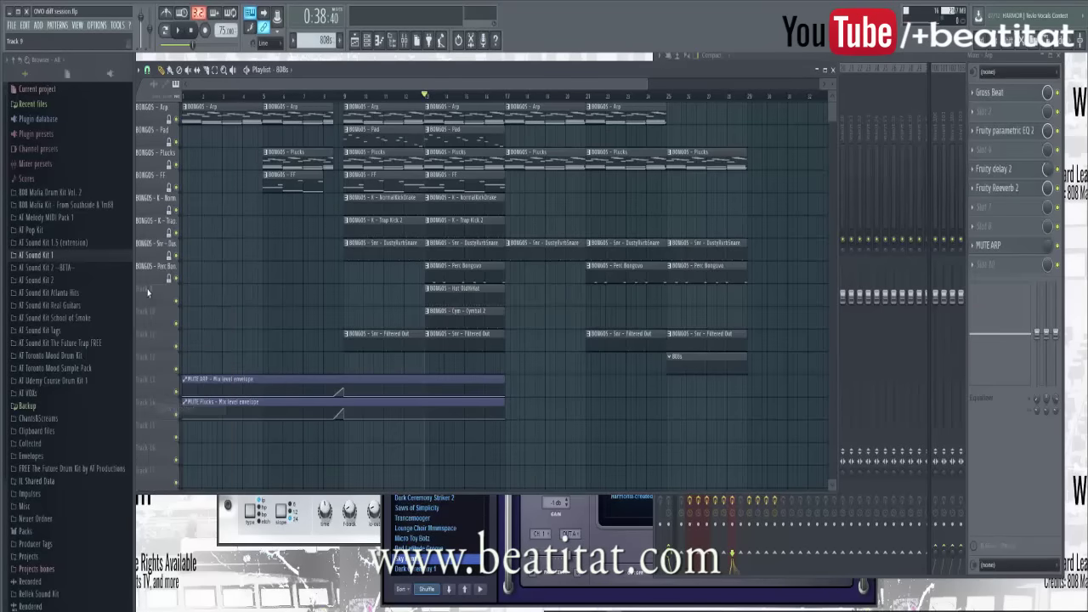
# Step: Lock the hat, cymbal, Filtered Out and 808s playlist tracks to their content
pyautogui.rightClick(149, 288)
pyautogui.click(158, 431)
pyautogui.rightClick(150, 318)
pyautogui.click(174, 454)
pyautogui.rightClick(155, 332)
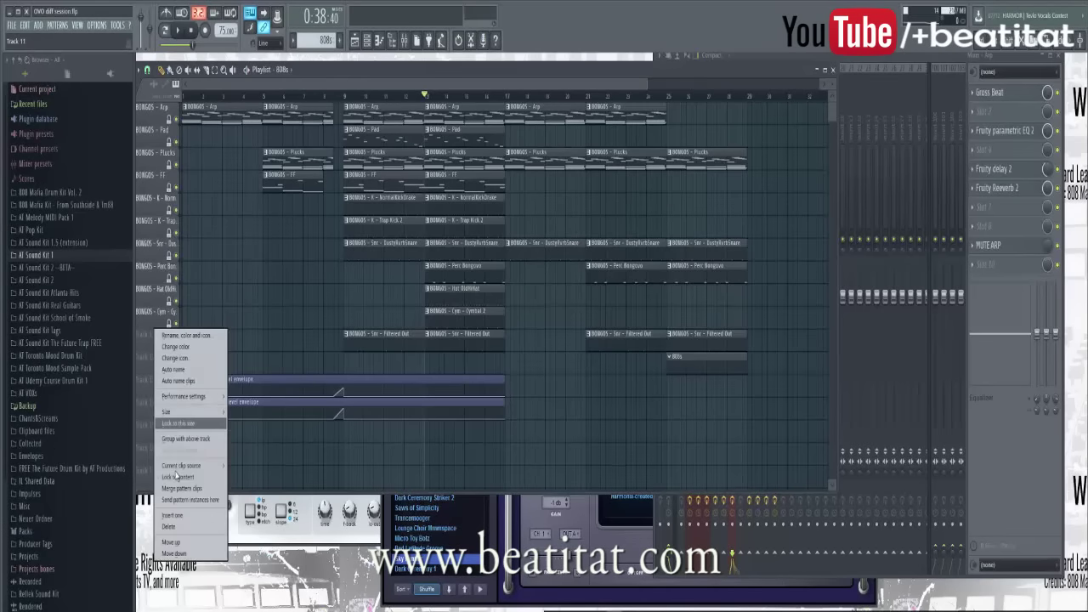
pyautogui.click(176, 477)
pyautogui.rightClick(158, 353)
pyautogui.click(212, 489)
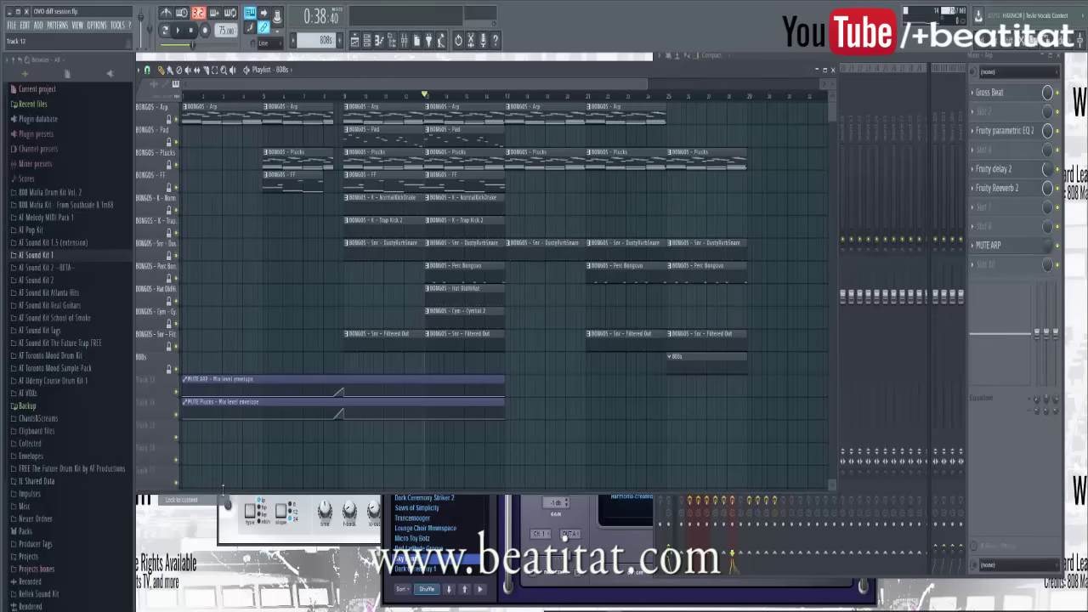
# Step: Add the 808 GrrBoom sample from AT Sound Kit 2 as a new channel and return to the playlist
pyautogui.press('F6')
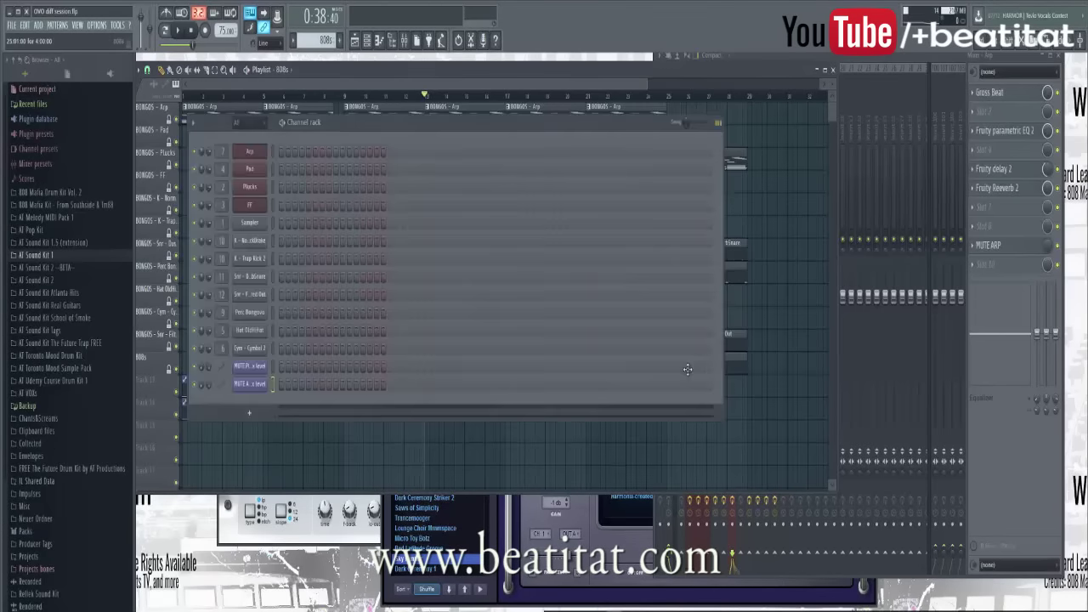
pyautogui.click(54, 281)
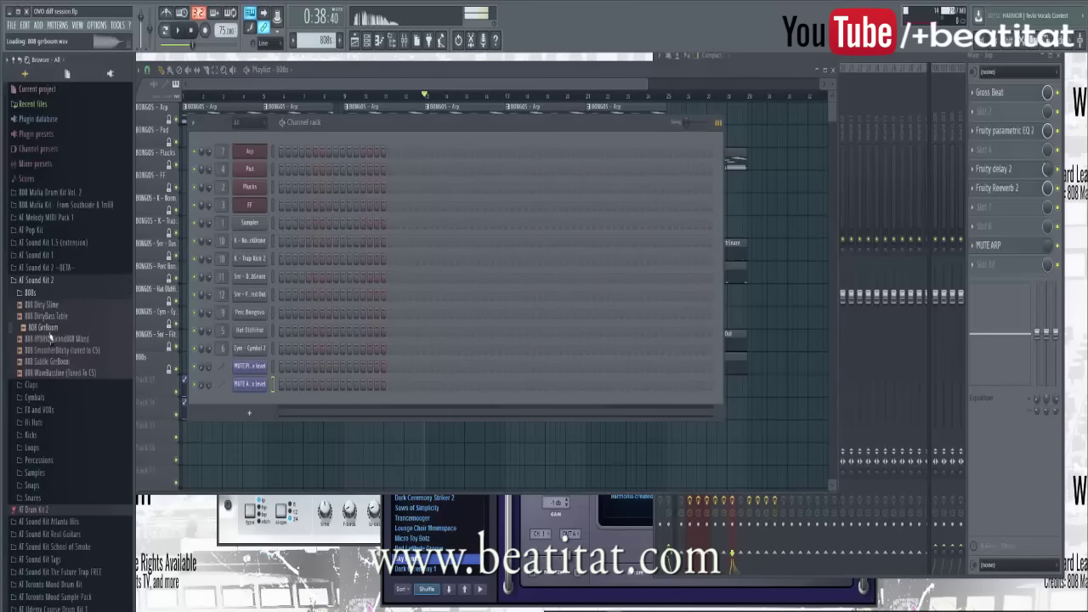
pyautogui.moveTo(226, 405); pyautogui.dragTo(247, 410)
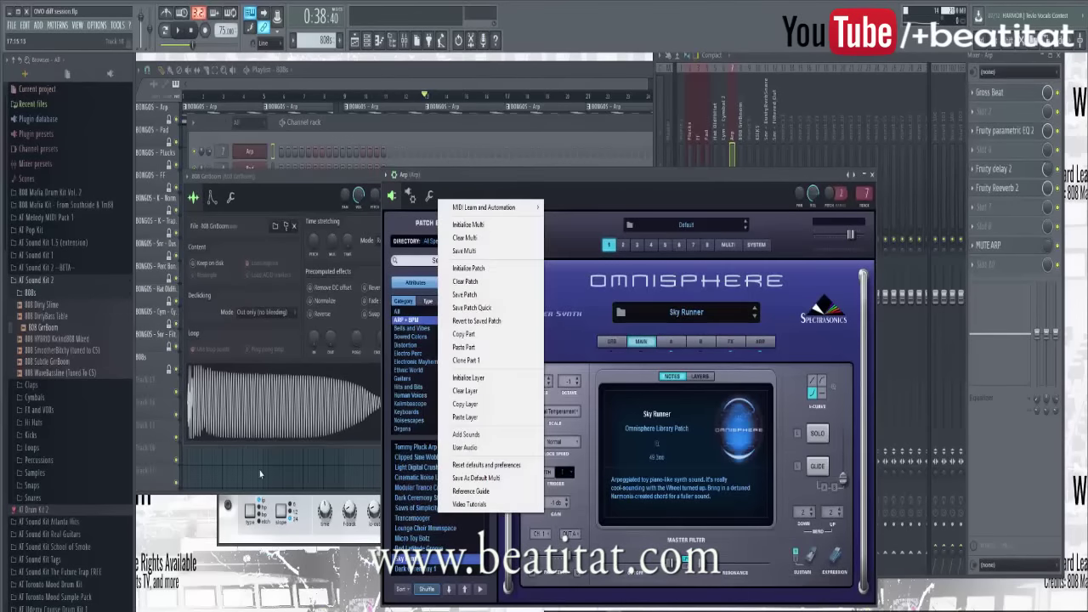
pyautogui.click(271, 474)
pyautogui.press('F5')
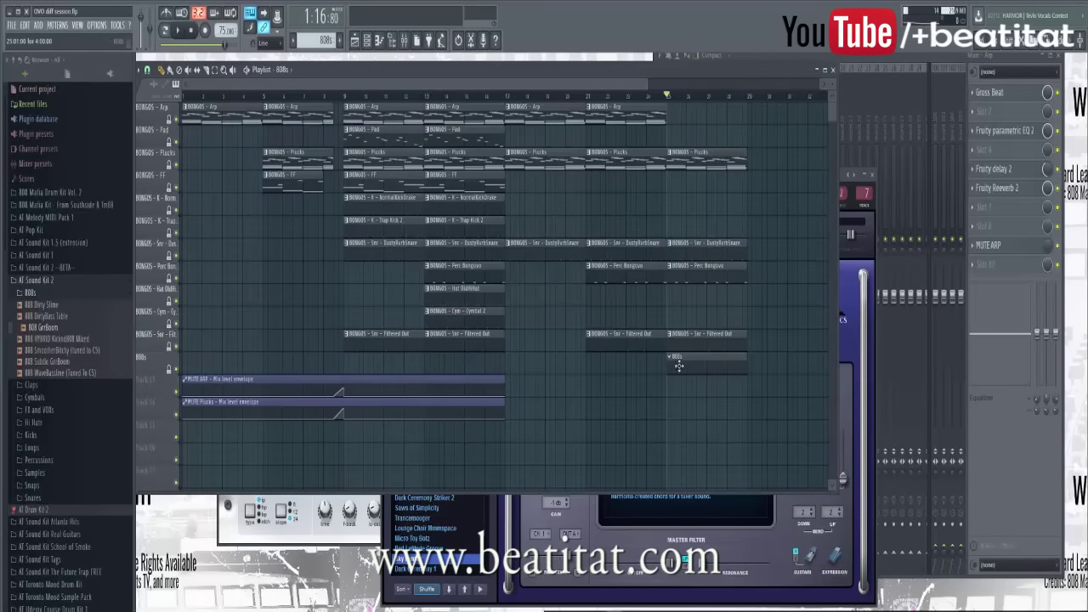
# Step: Open the 808 GrrBoom piano roll and place C7 notes at the start and third beat of bar 1
pyautogui.press('F6')
pyautogui.rightClick(269, 403)
pyautogui.click(294, 407)
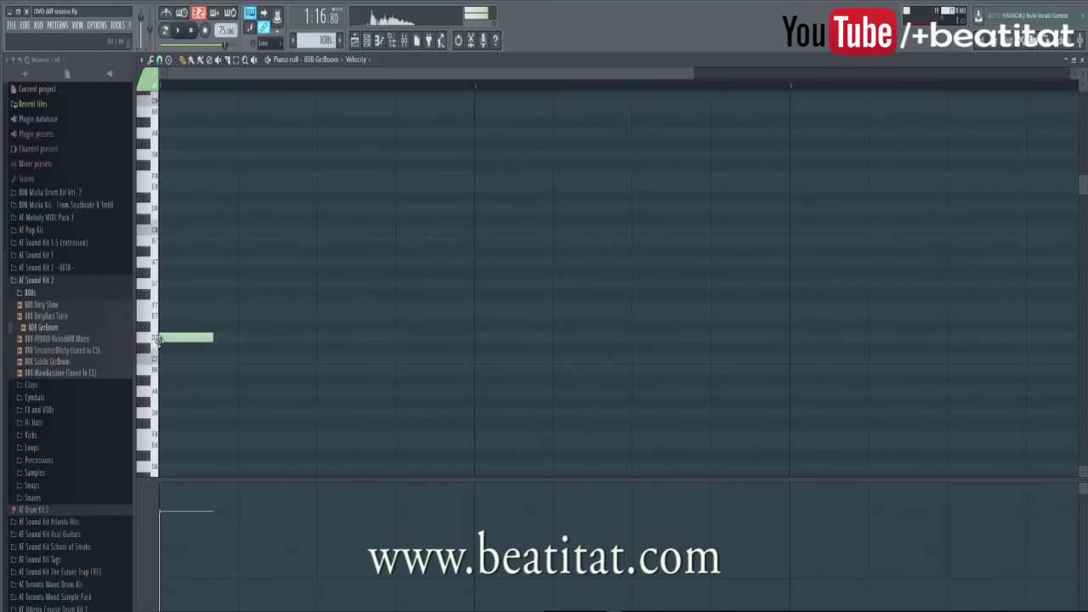
pyautogui.press('space')
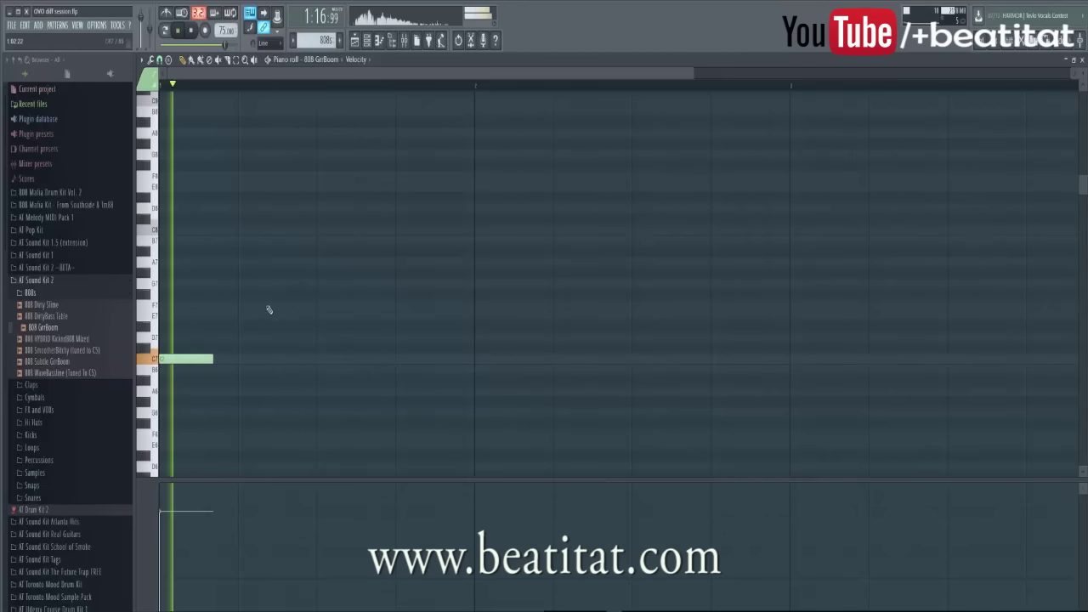
pyautogui.scroll(-2, 247, 357)
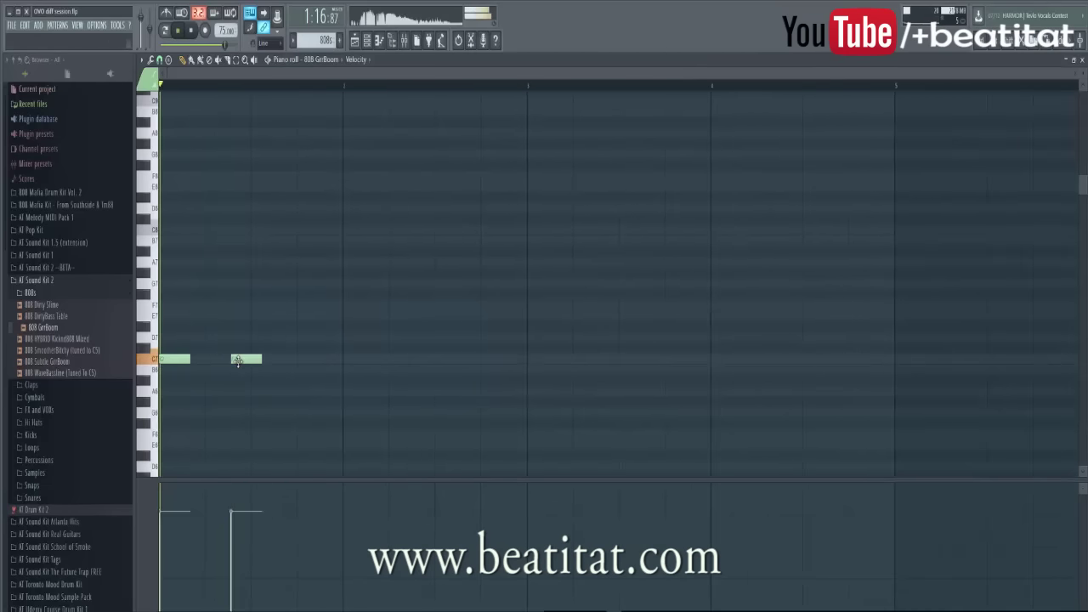
pyautogui.moveTo(238, 360); pyautogui.dragTo(234, 360)
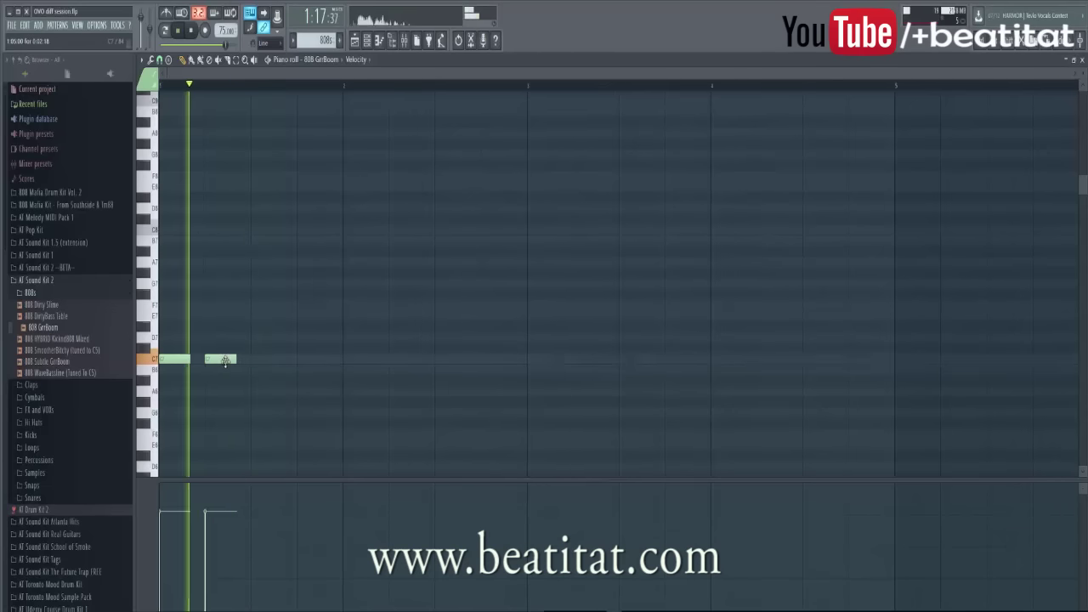
pyautogui.rightClick(231, 359)
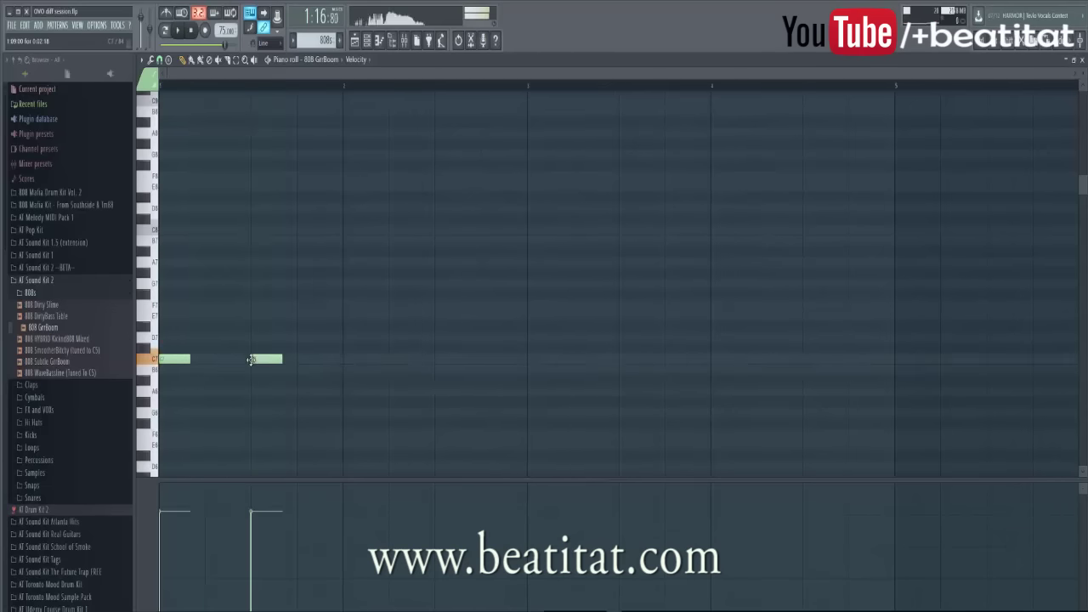
# Step: Check the 808 GrrBoom channel's miscellaneous settings and return to its piano roll
pyautogui.press('F7')
pyautogui.click(244, 403)
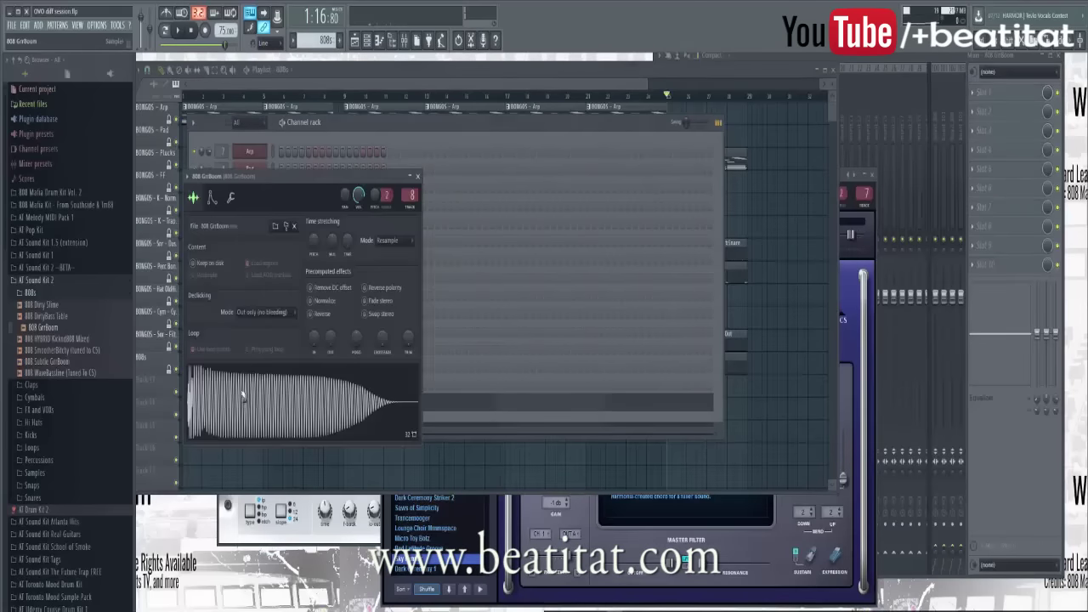
pyautogui.click(230, 198)
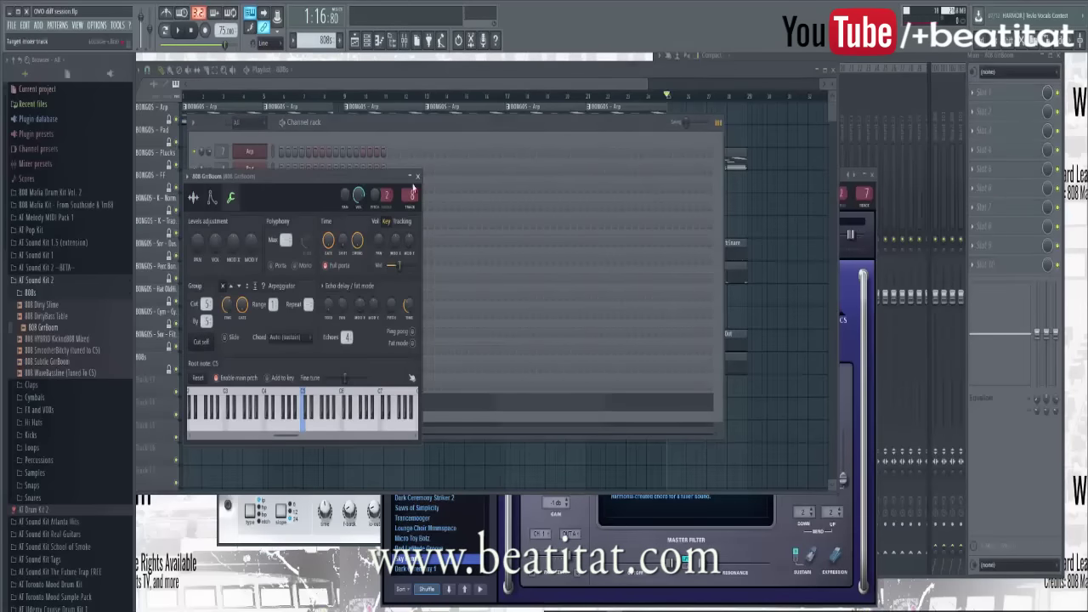
pyautogui.click(417, 176)
pyautogui.click(332, 400)
# Step: Audition the 808 pattern and add two short G6 notes, one just before and one at the start of bar 2
pyautogui.press('space')
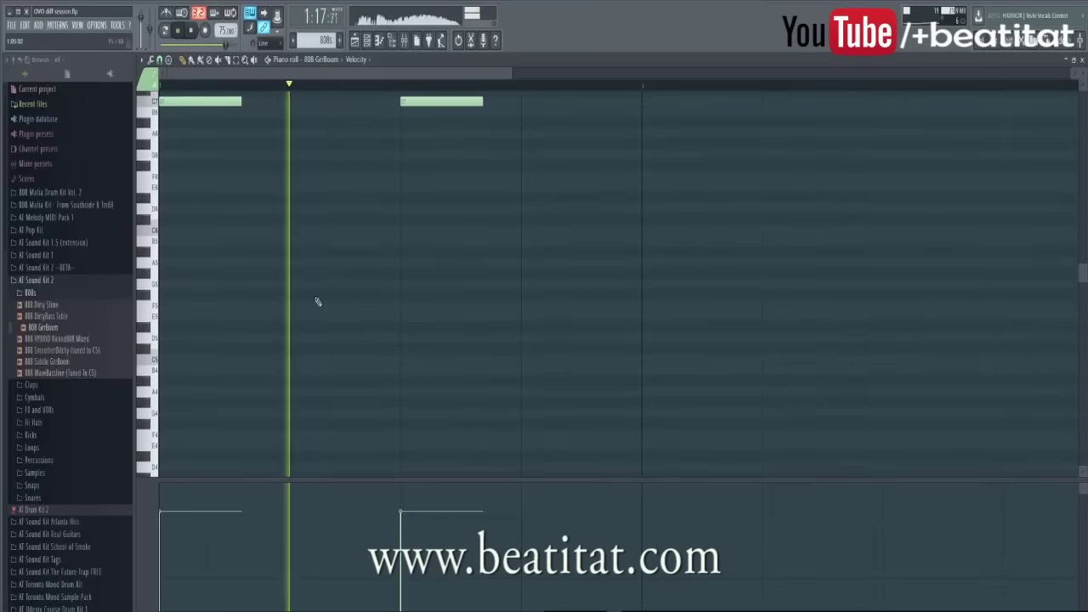
pyautogui.scroll(-3, 315, 284)
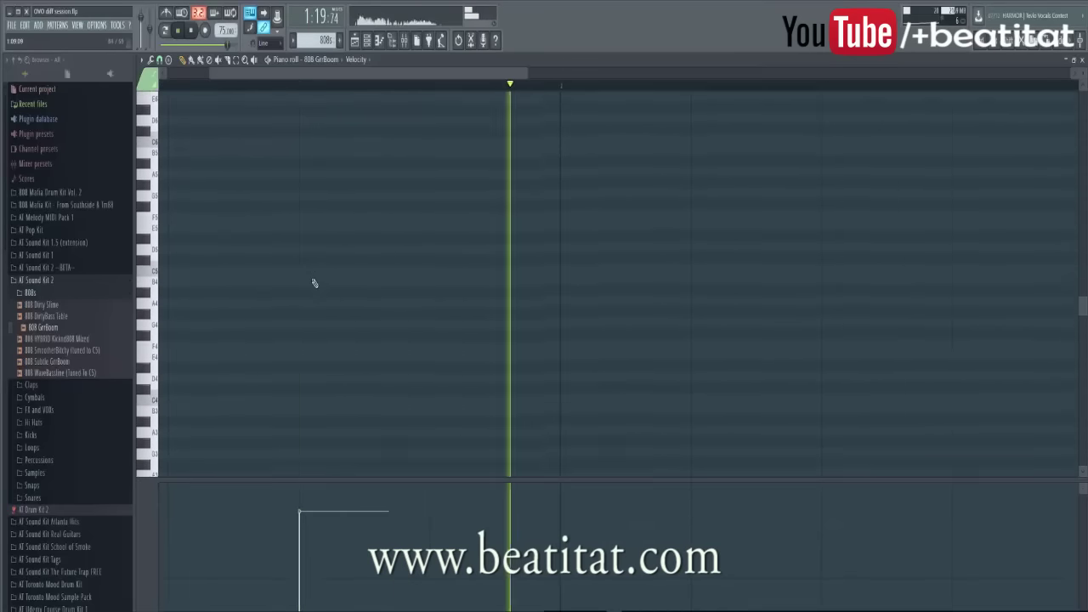
pyautogui.scroll(3, 319, 279)
pyautogui.scroll(2, 323, 274)
pyautogui.press('space')
pyautogui.click(299, 198)
pyautogui.press('space')
pyautogui.scroll(4, 317, 208)
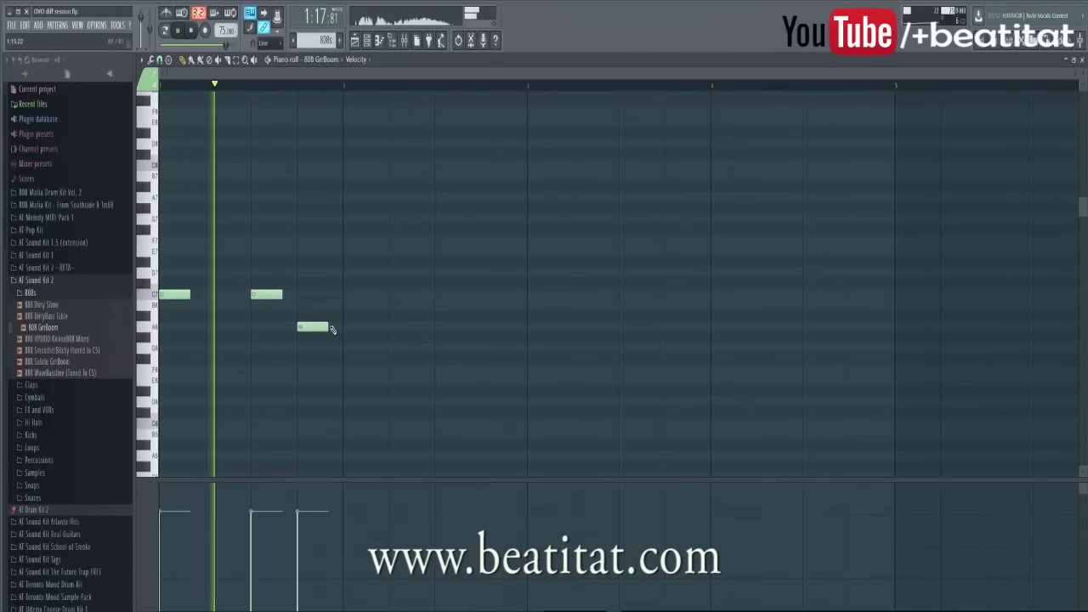
pyautogui.click(334, 326)
pyautogui.moveTo(326, 325)
pyautogui.mouseDown()
pyautogui.moveTo(313, 325)
pyautogui.moveTo(331, 327)
pyautogui.mouseUp()
pyautogui.press('space')
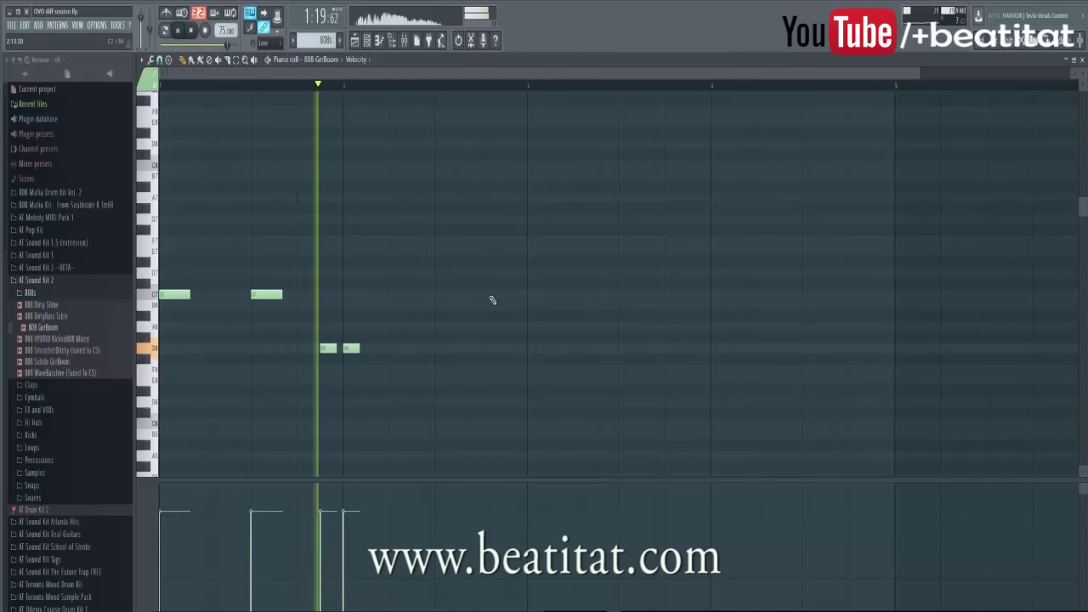
# Step: Add a short A6 note to the 808 pattern near the end of bar 2
pyautogui.click(512, 380)
pyautogui.moveTo(513, 385); pyautogui.dragTo(512, 399)
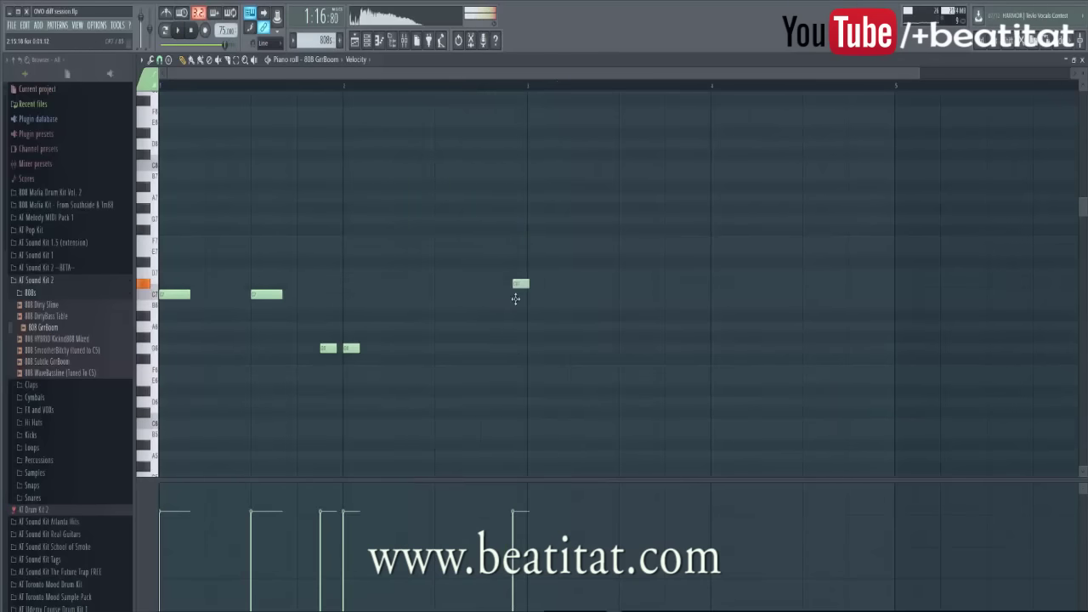
pyautogui.moveTo(509, 335); pyautogui.dragTo(512, 333)
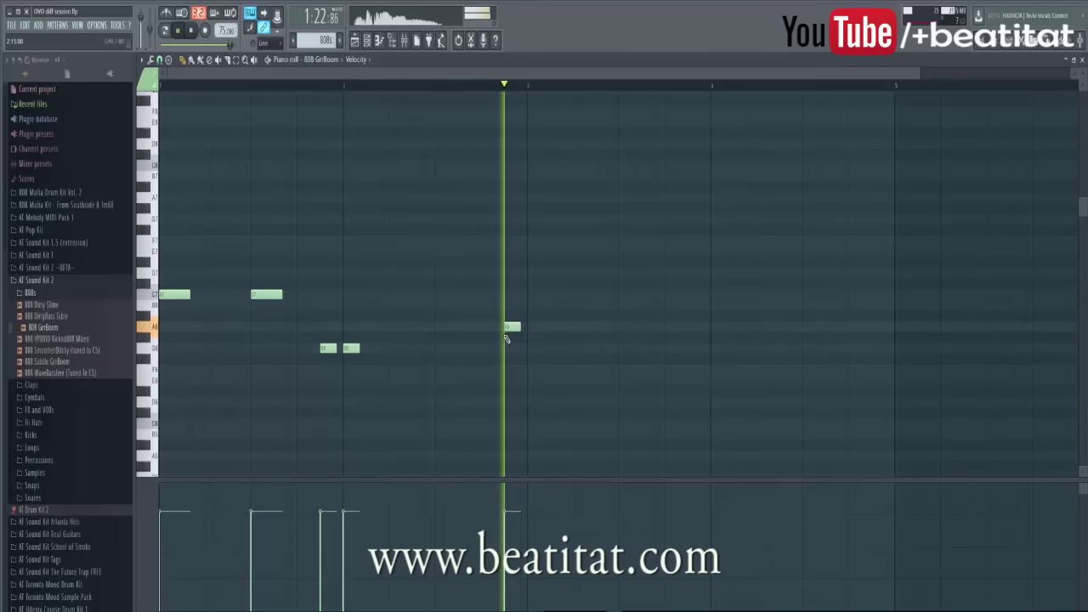
# Step: Try the 808 notes in a lower octave, with the opening notes on C5
pyautogui.scroll(-2, 478, 333)
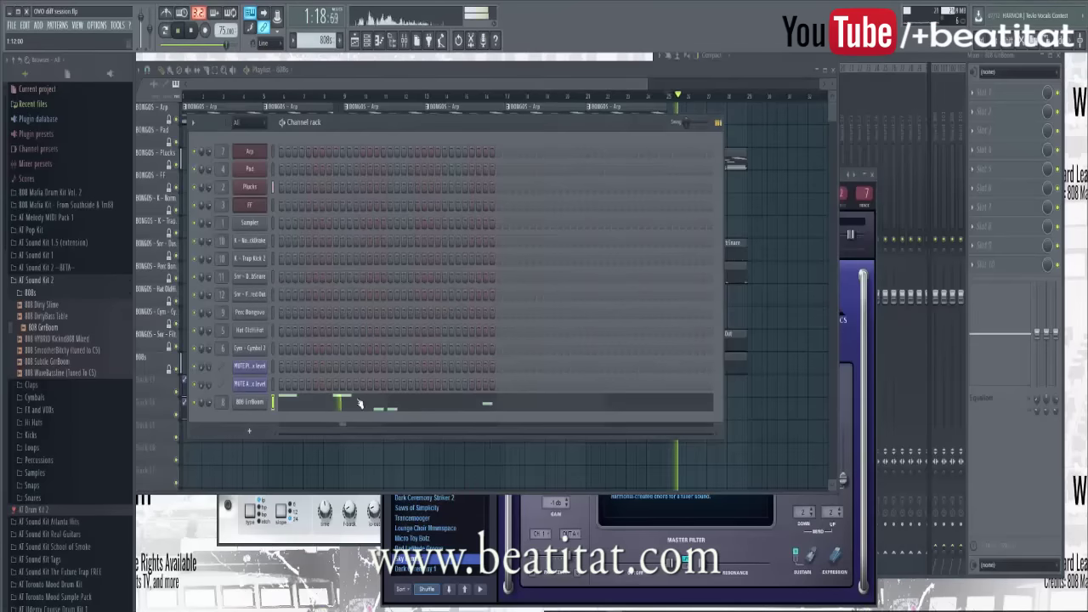
pyautogui.click(359, 404)
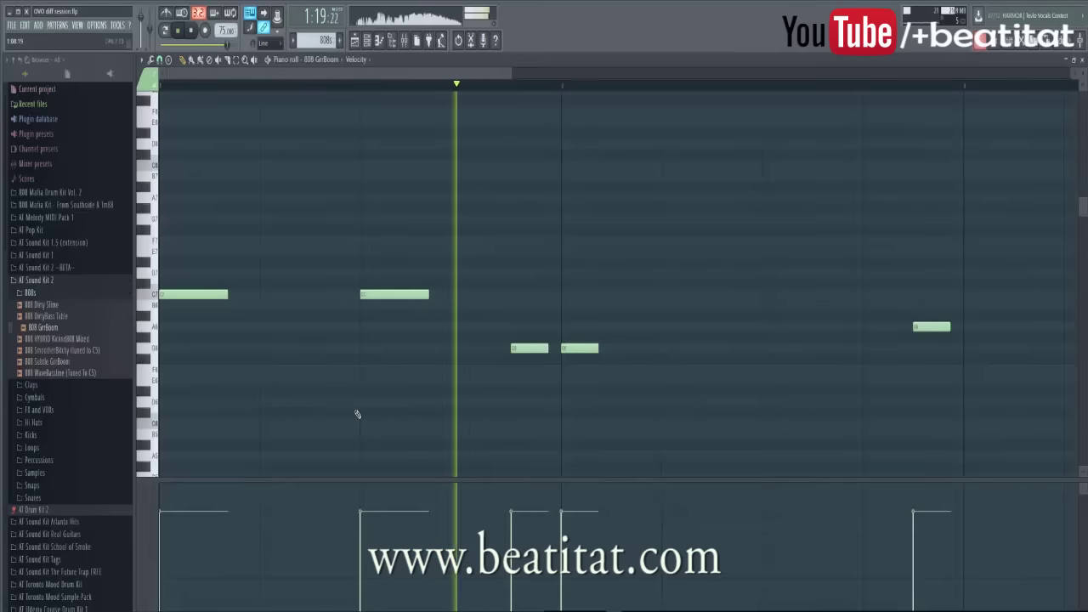
pyautogui.scroll(-3, 348, 408)
pyautogui.keyDown('ctrl'); pyautogui.scroll(-2, 335, 399); pyautogui.keyUp('ctrl')
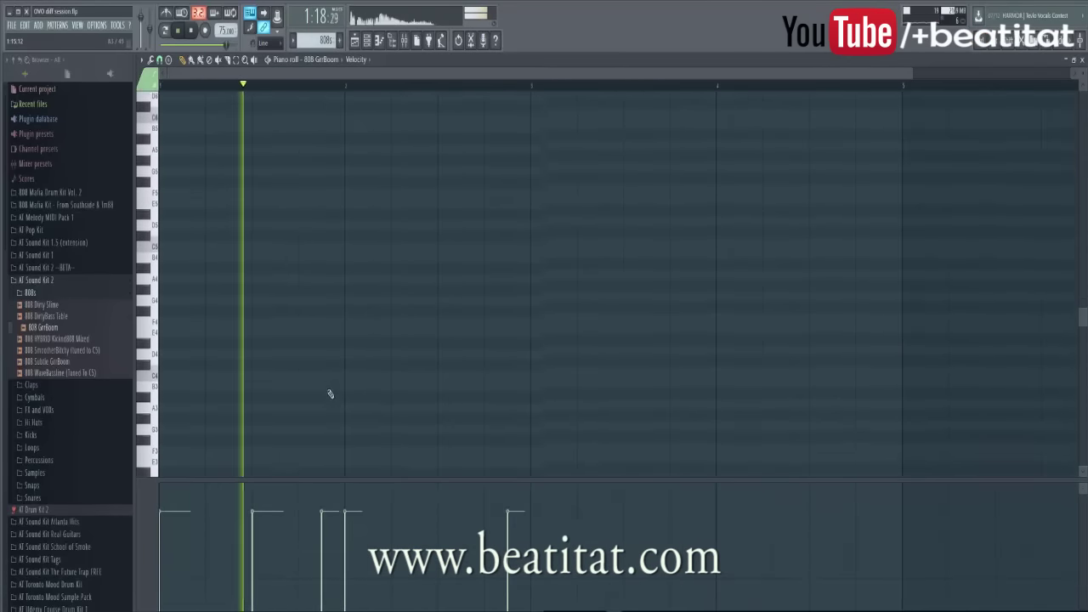
pyautogui.scroll(-2, 330, 393)
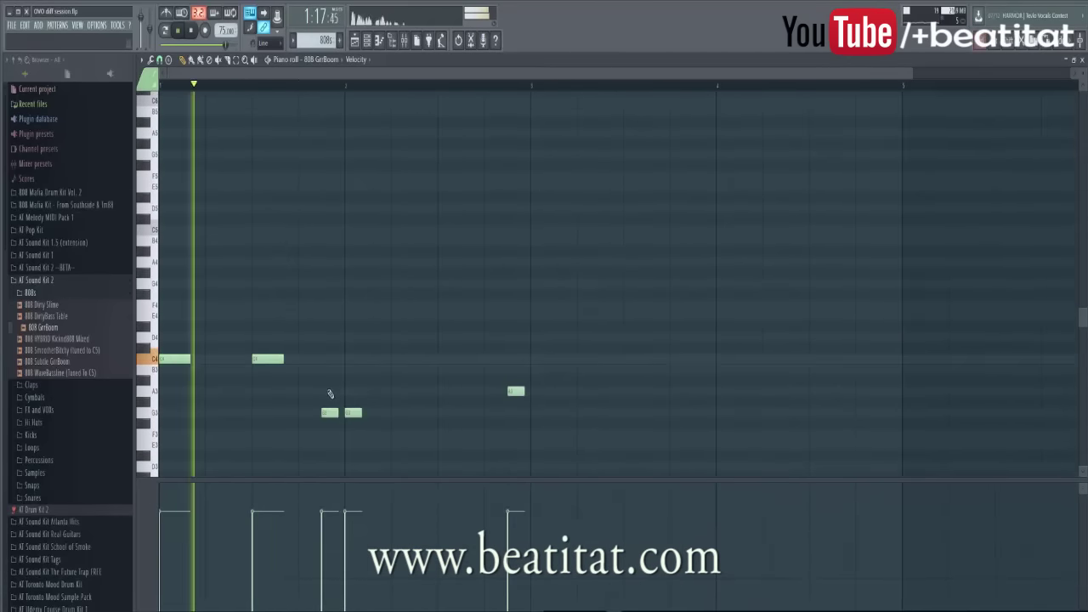
pyautogui.hotkey('ctrl', 'Up')
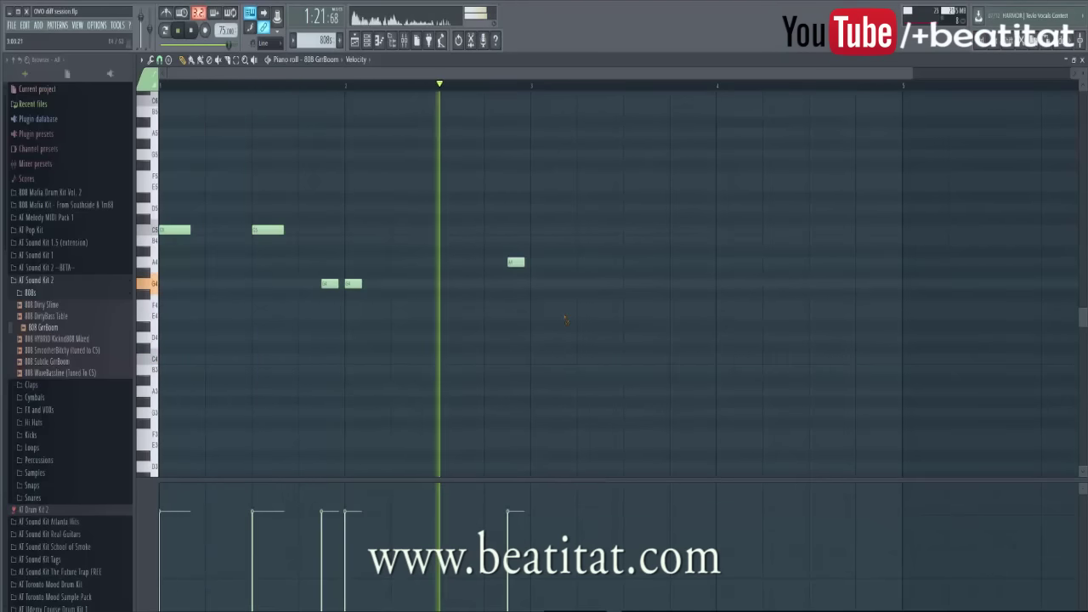
# Step: Add a short A4 note early in bar 3 and a short G4 note near the end of that bar
pyautogui.scroll(-2, 565, 320)
pyautogui.click(489, 265)
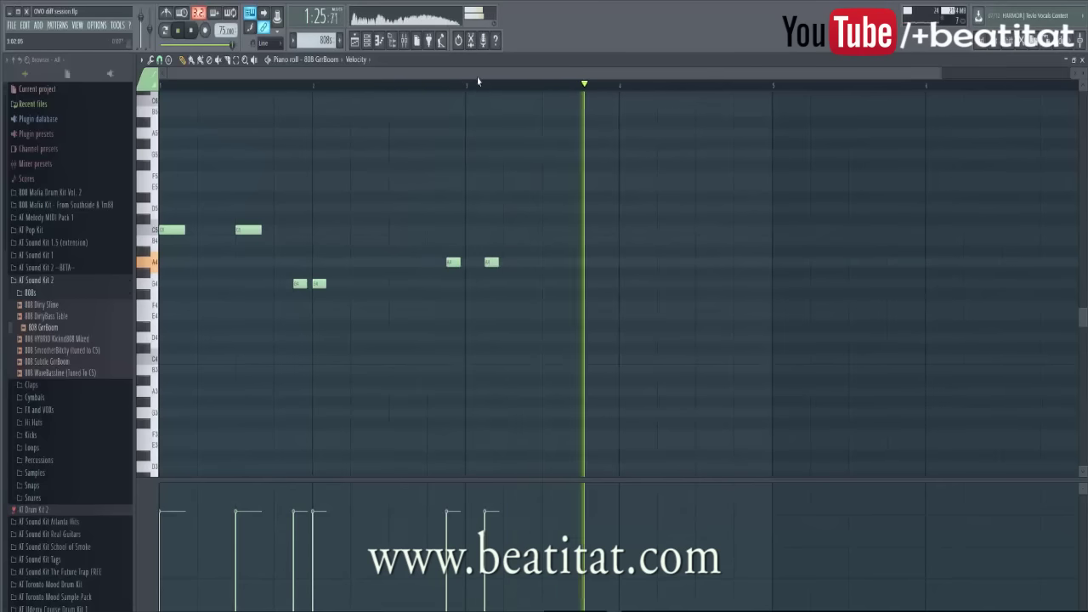
pyautogui.hscroll(2, 477, 77)
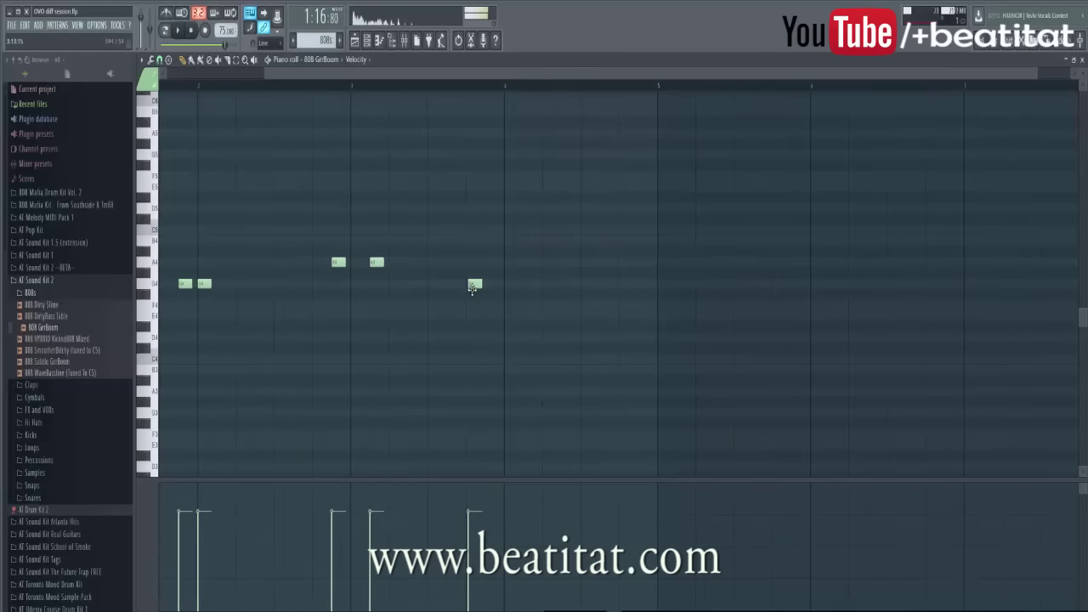
pyautogui.scroll(-1, 473, 282)
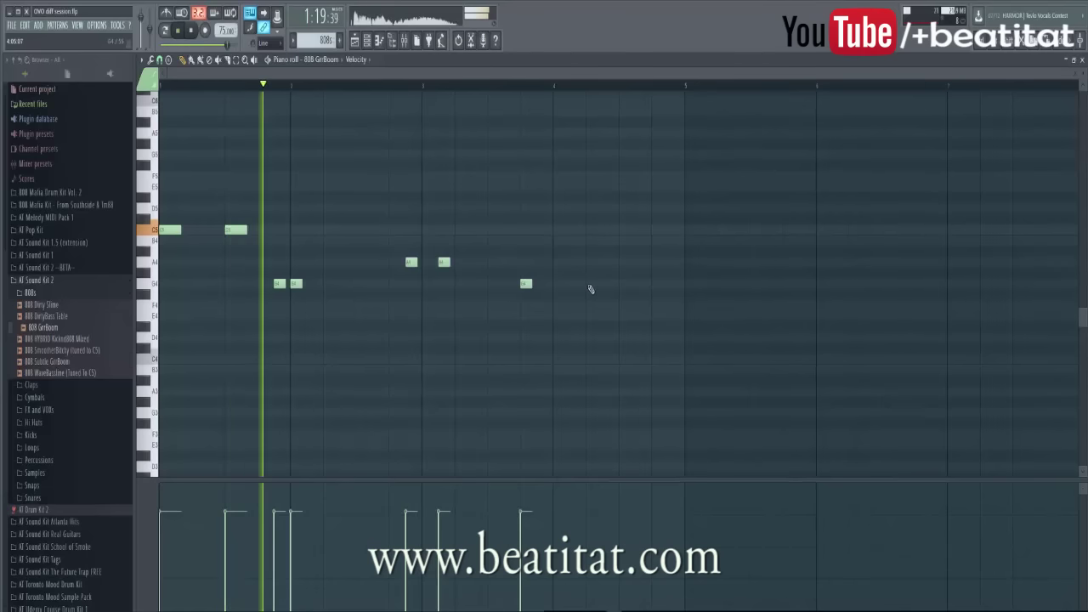
# Step: Add two short G4 notes in bar 4 and finish the bar with a short F5 note
pyautogui.moveTo(590, 73); pyautogui.dragTo(745, 126)
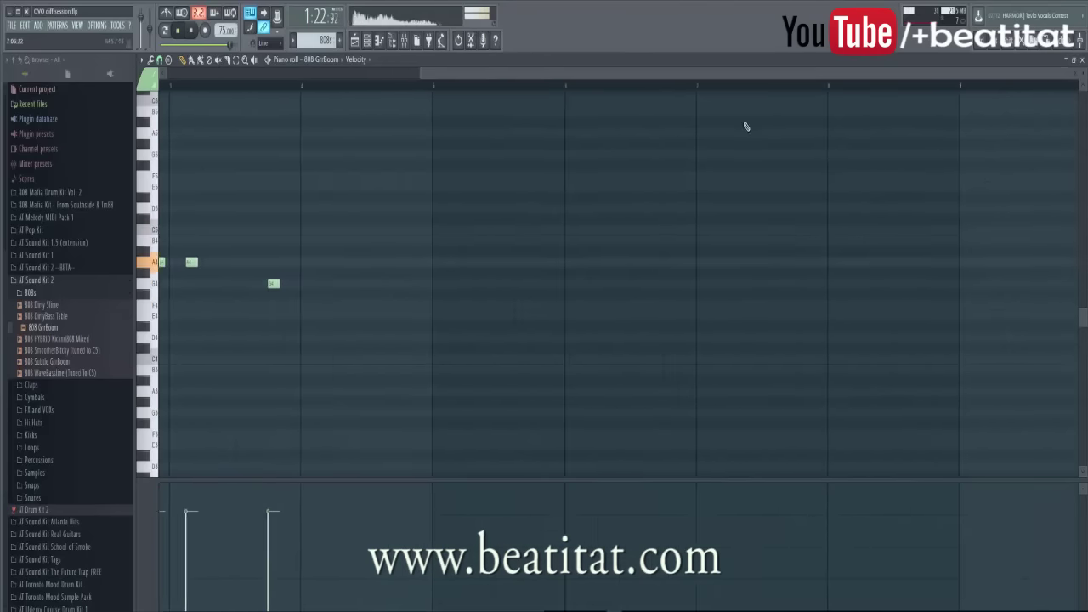
pyautogui.click(313, 283)
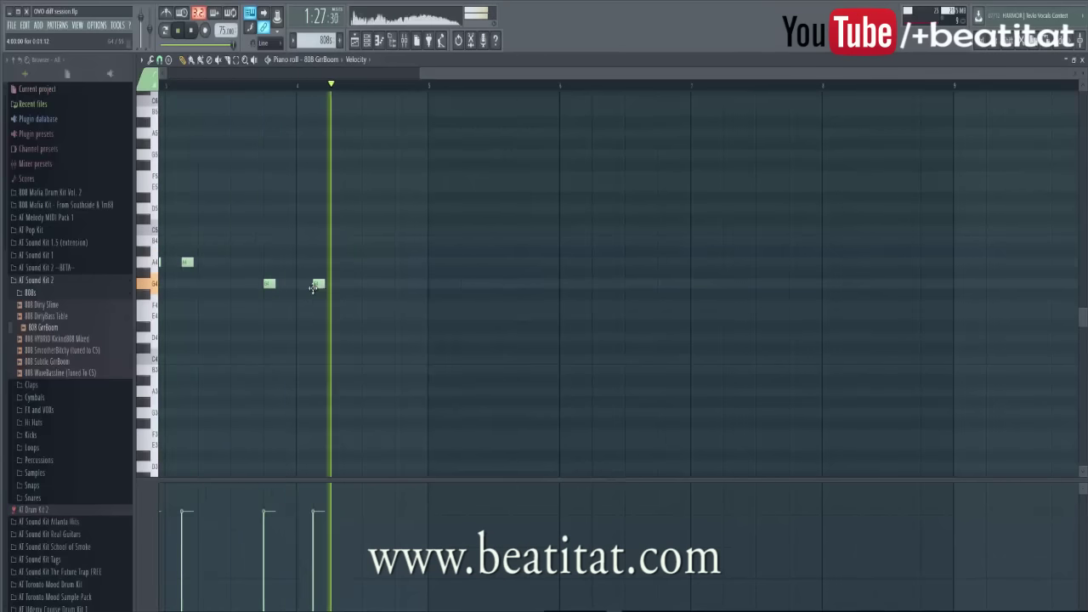
pyautogui.click(382, 284)
pyautogui.click(412, 187)
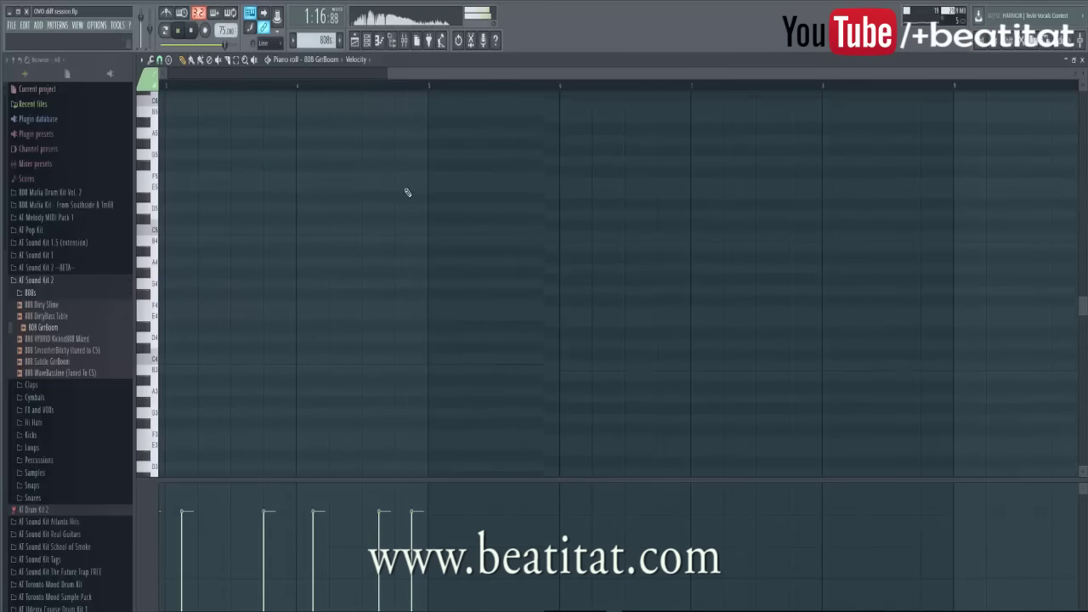
# Step: Transpose the whole 808 pattern up two octaves so its opening notes sit on C7
pyautogui.scroll(5, 407, 193)
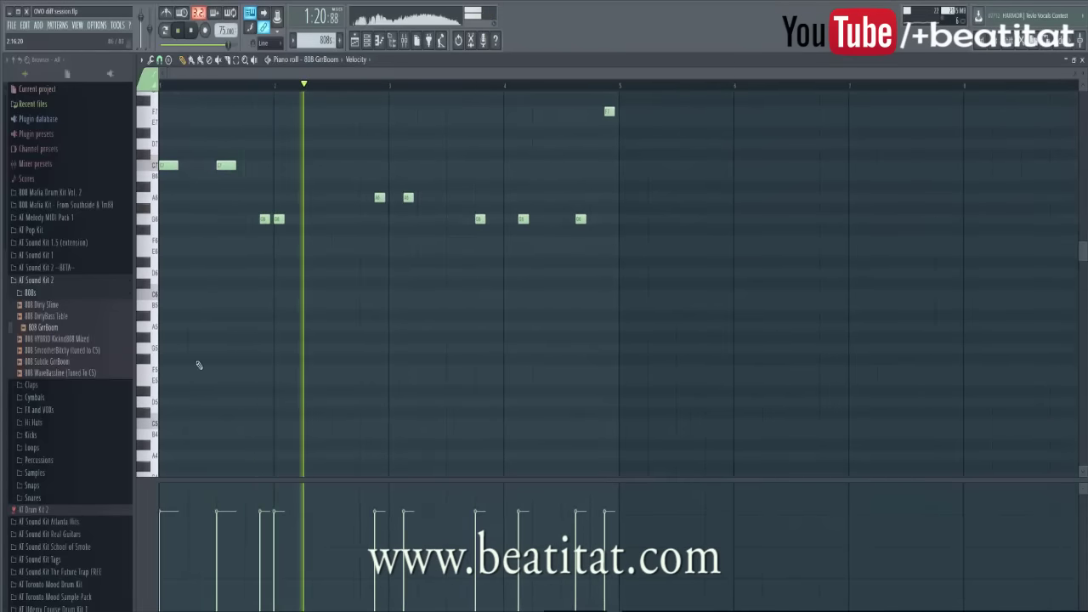
pyautogui.press('F7')
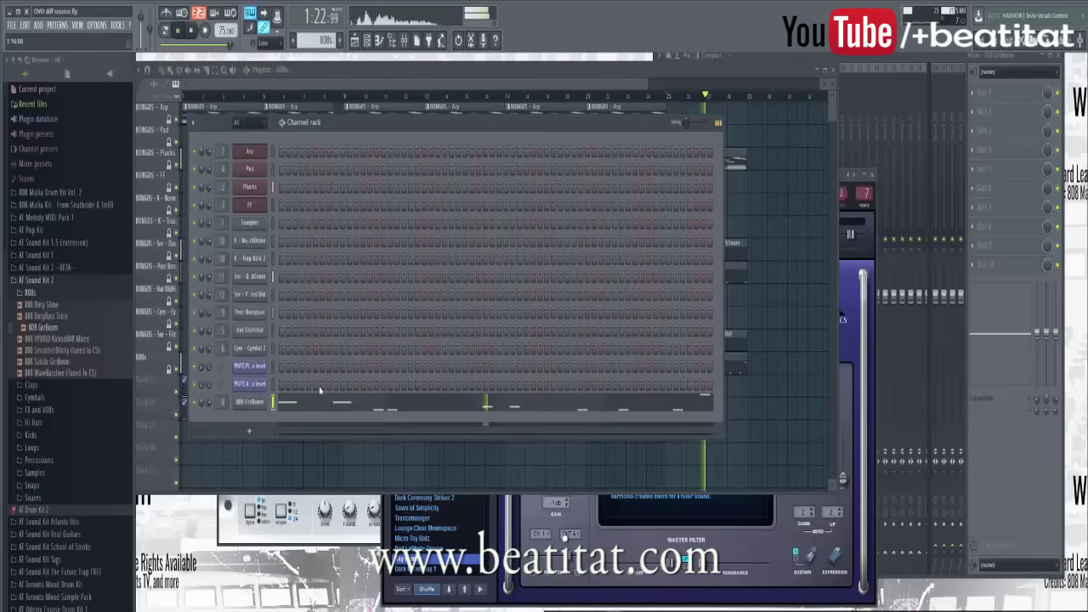
pyautogui.press('F7')
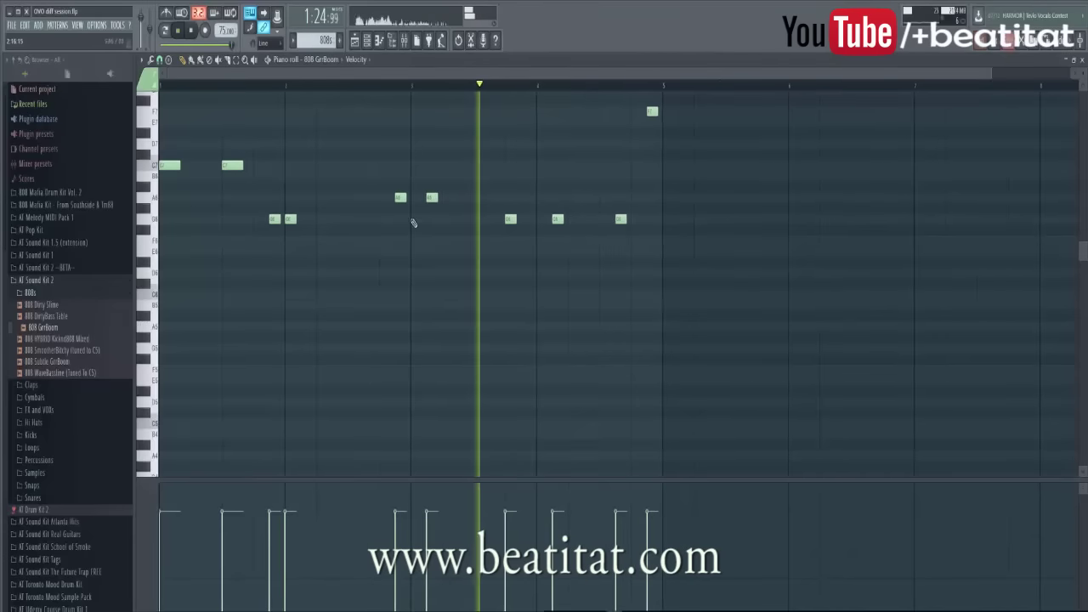
# Step: Lower the two A6 notes around the start of bar 3 by one semitone and audition the change
pyautogui.press('space')
pyautogui.moveTo(390, 189); pyautogui.dragTo(463, 215)
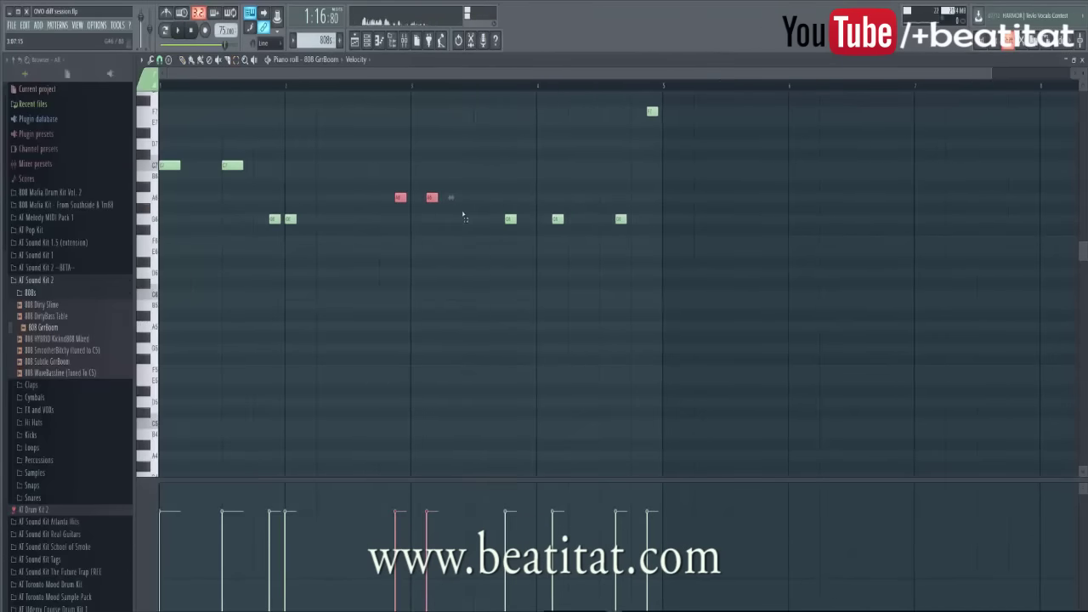
pyautogui.press('space')
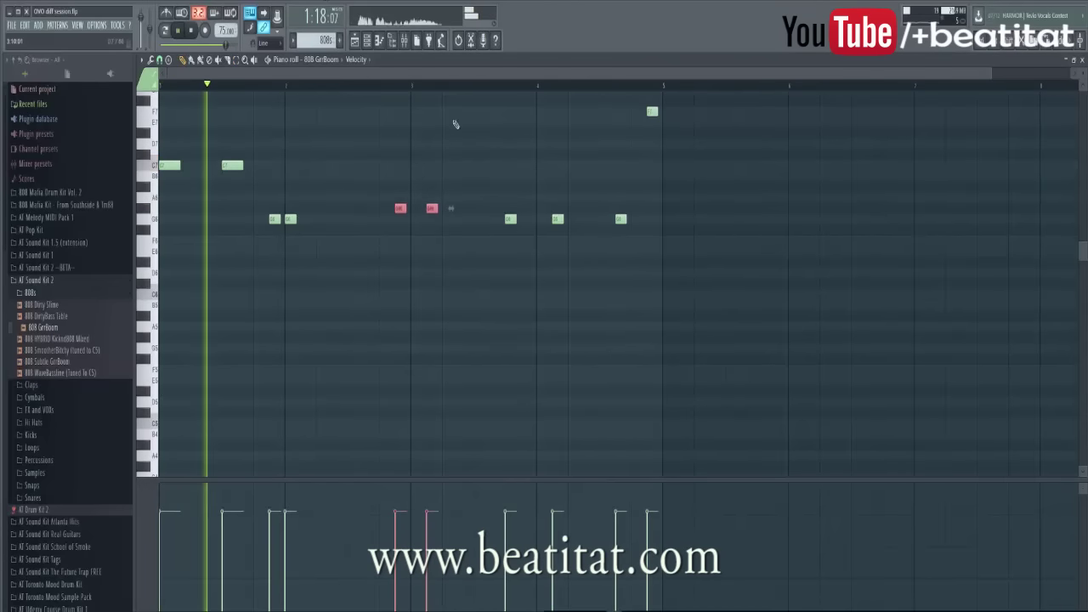
pyautogui.click(391, 85)
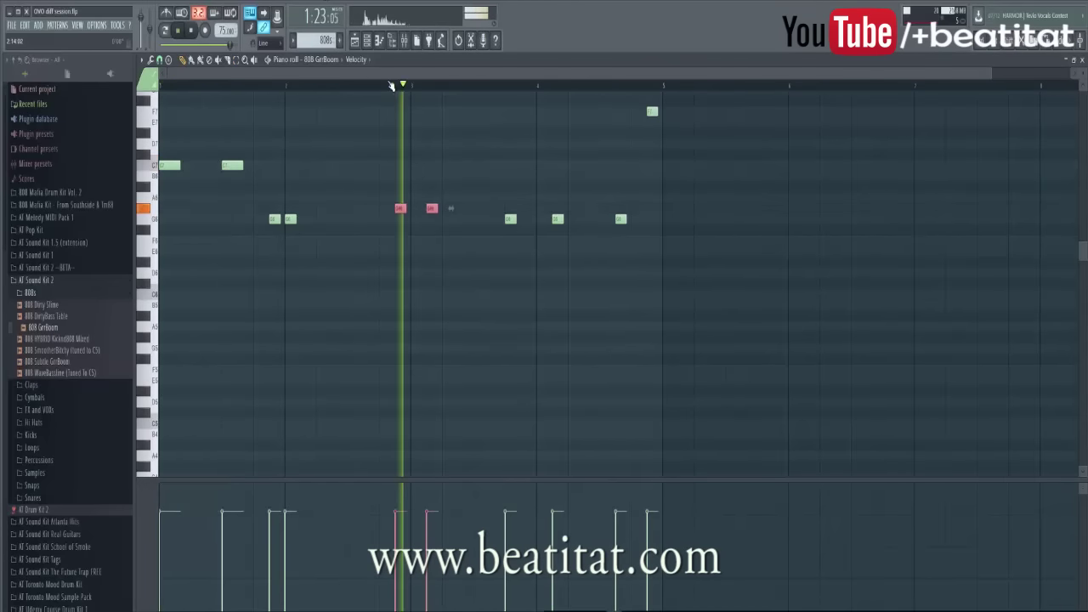
pyautogui.click(272, 90)
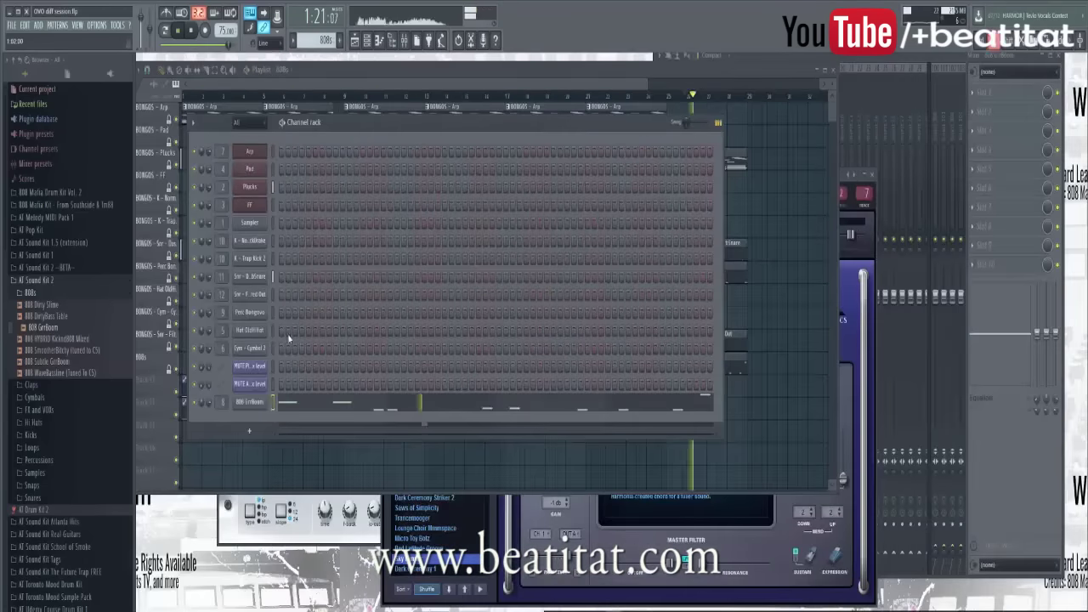
# Step: Load the 808 GrrBoom sample into the Edison editor, detect its pitch regions, and close the editor
pyautogui.click(265, 402)
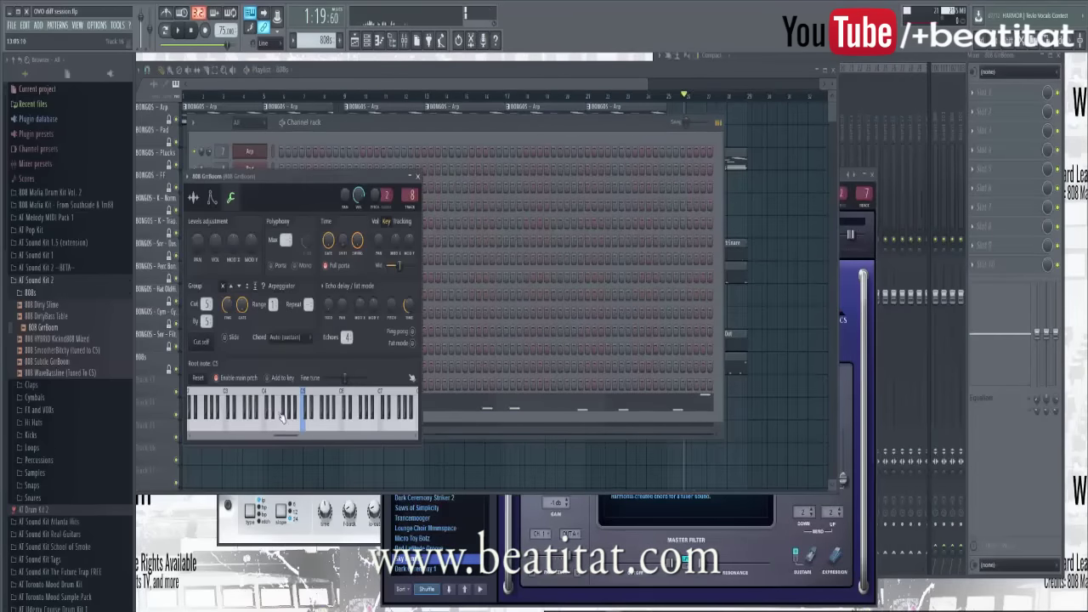
pyautogui.click(192, 201)
pyautogui.rightClick(226, 398)
pyautogui.click(253, 435)
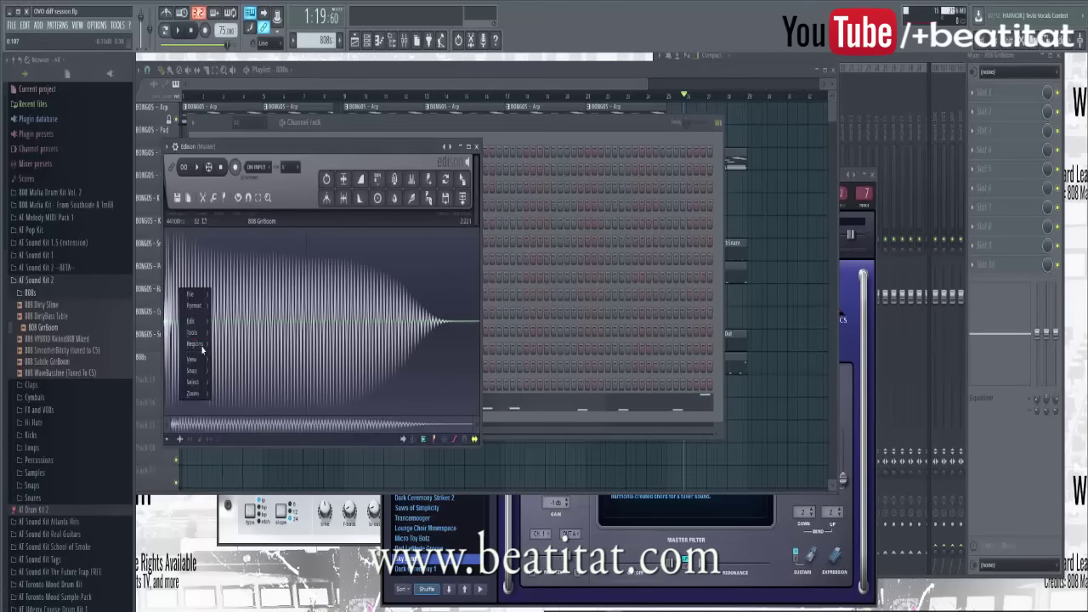
pyautogui.moveTo(204, 345)
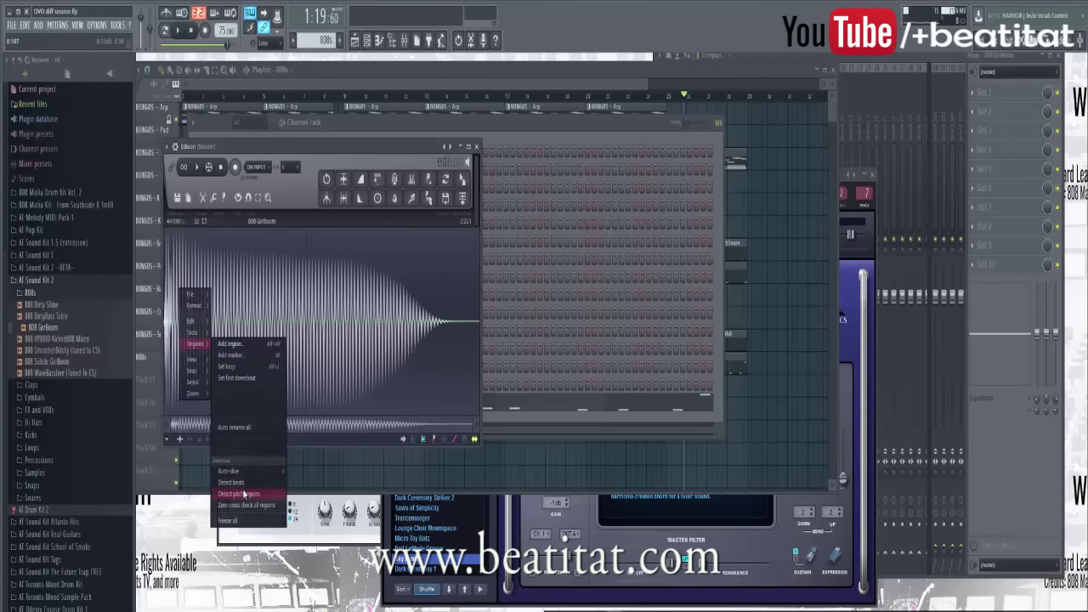
pyautogui.click(244, 494)
pyautogui.click(476, 148)
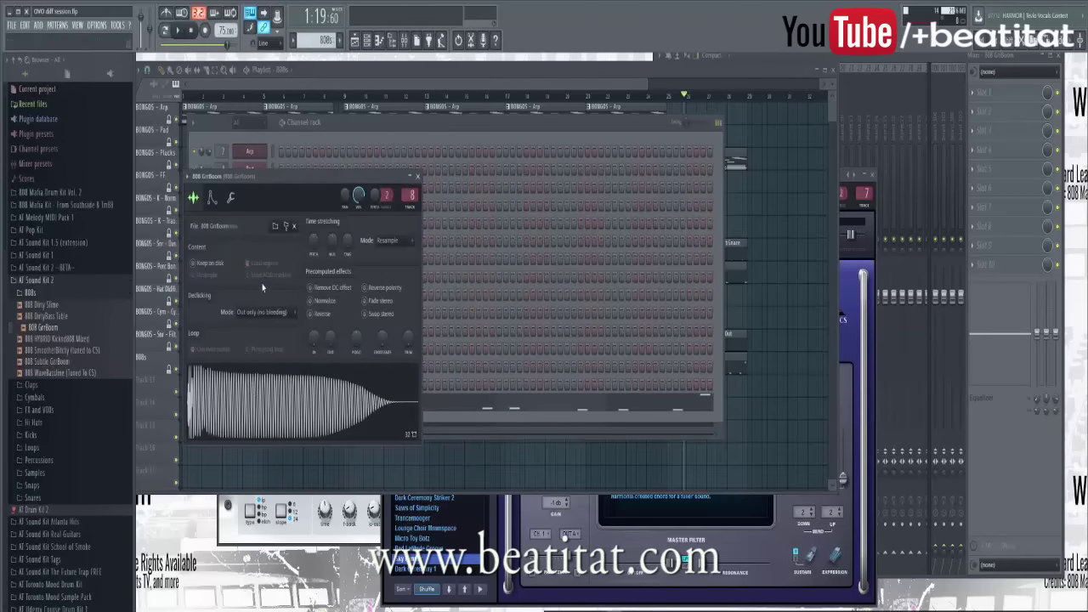
# Step: Check the 808 GrrBoom channel's root note setting, then close its editor and hide the channel rack
pyautogui.click(230, 197)
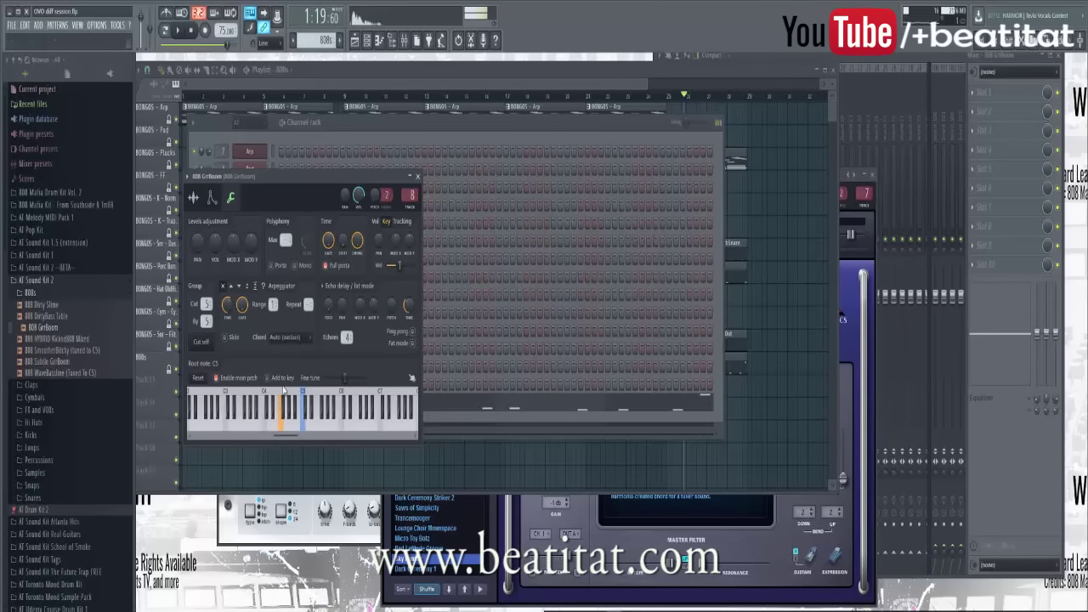
pyautogui.click(417, 179)
pyautogui.press('F6')
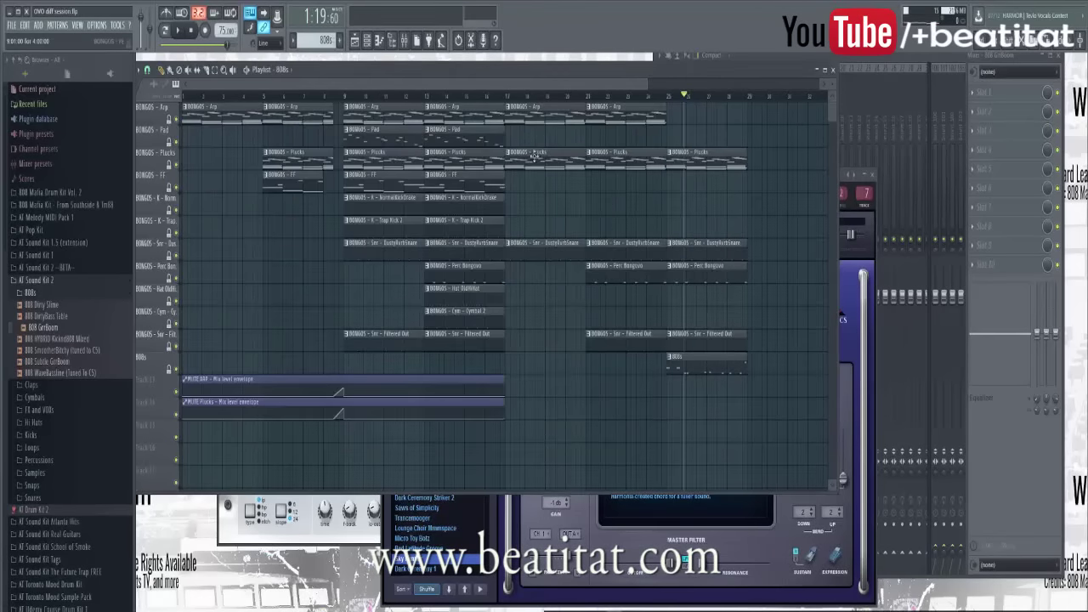
# Step: Copy the four long root notes from the Plucks pattern into the 808 piano roll as guides and mute the earlier 808 notes
pyautogui.doubleClick(697, 159)
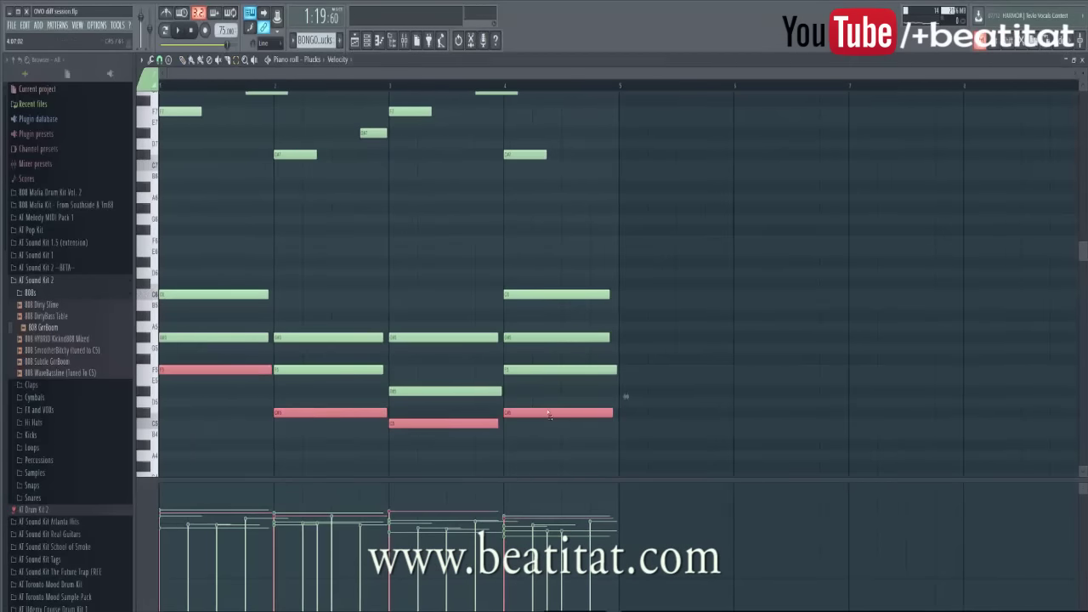
pyautogui.press('F5')
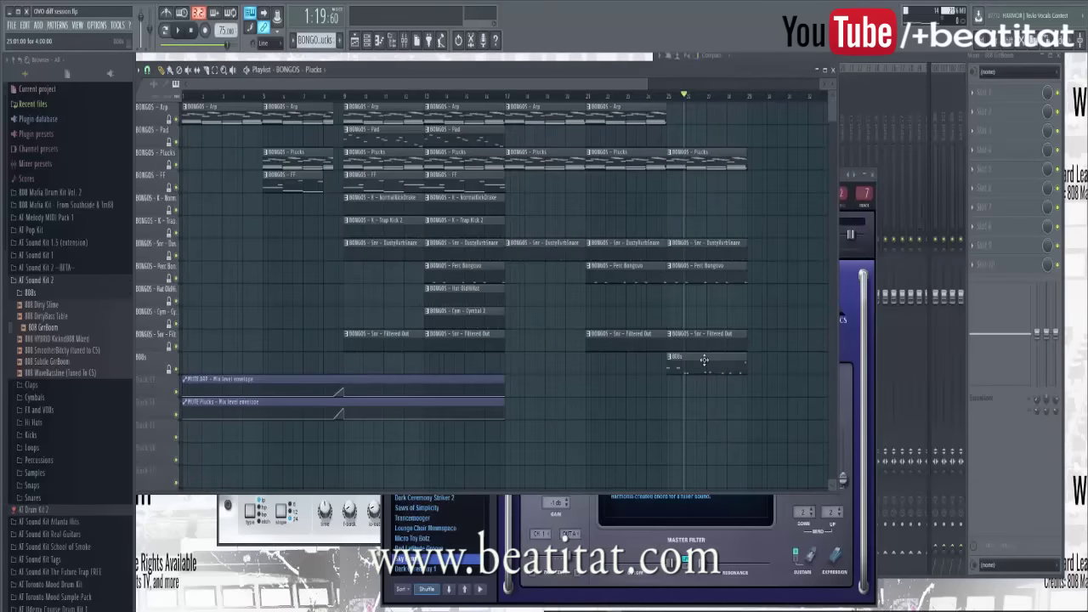
pyautogui.doubleClick(704, 360)
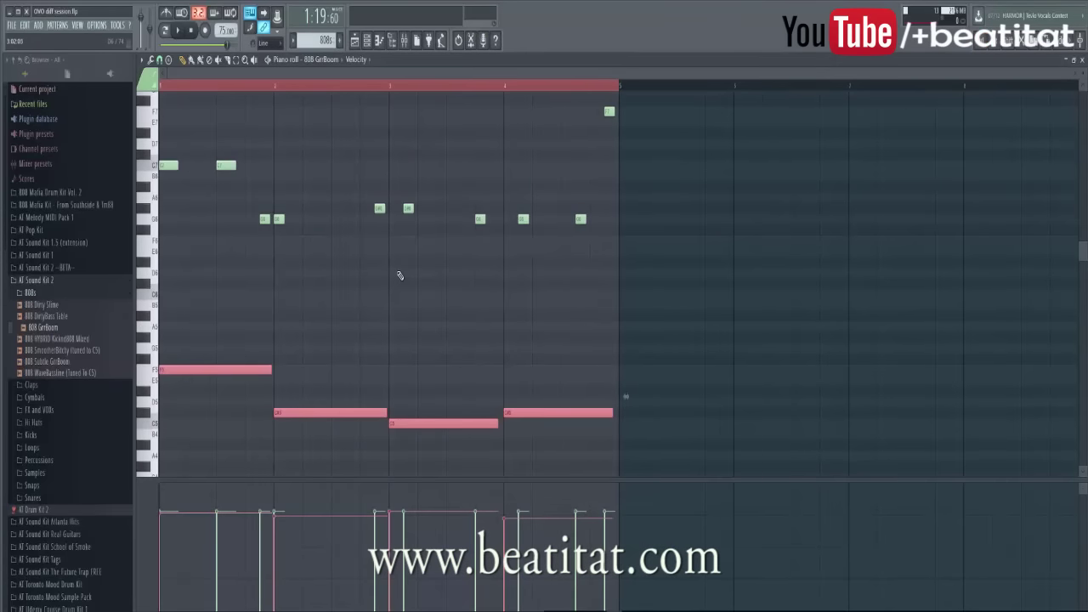
pyautogui.moveTo(632, 106); pyautogui.dragTo(158, 268)
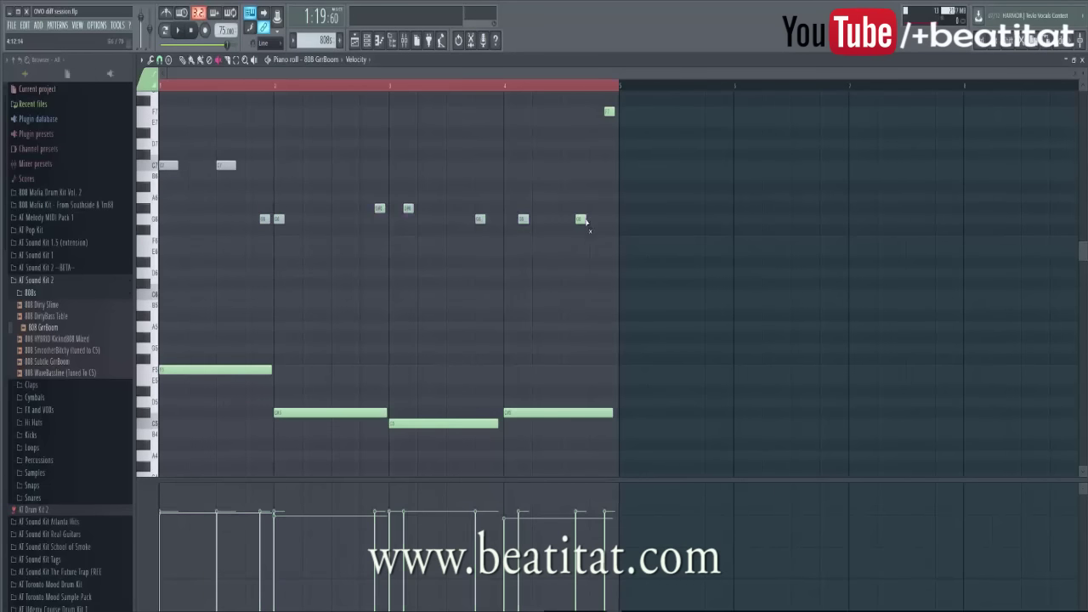
pyautogui.press('space')
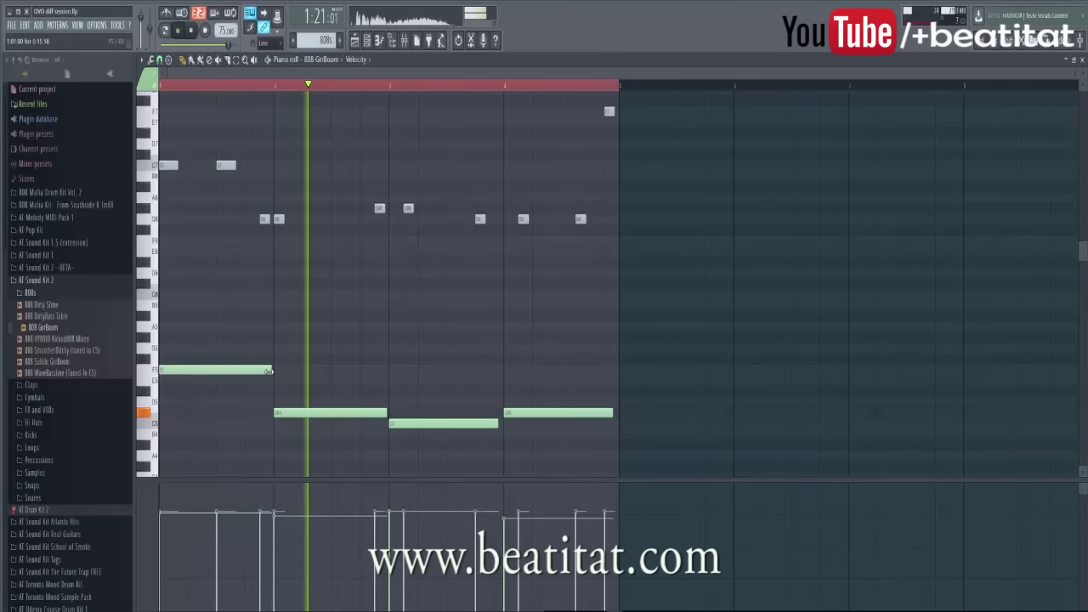
# Step: Delete the long F5 guide in bar 1 and place two four-step F4 notes, at the bar's start and at step 11
pyautogui.moveTo(190, 369); pyautogui.dragTo(184, 372)
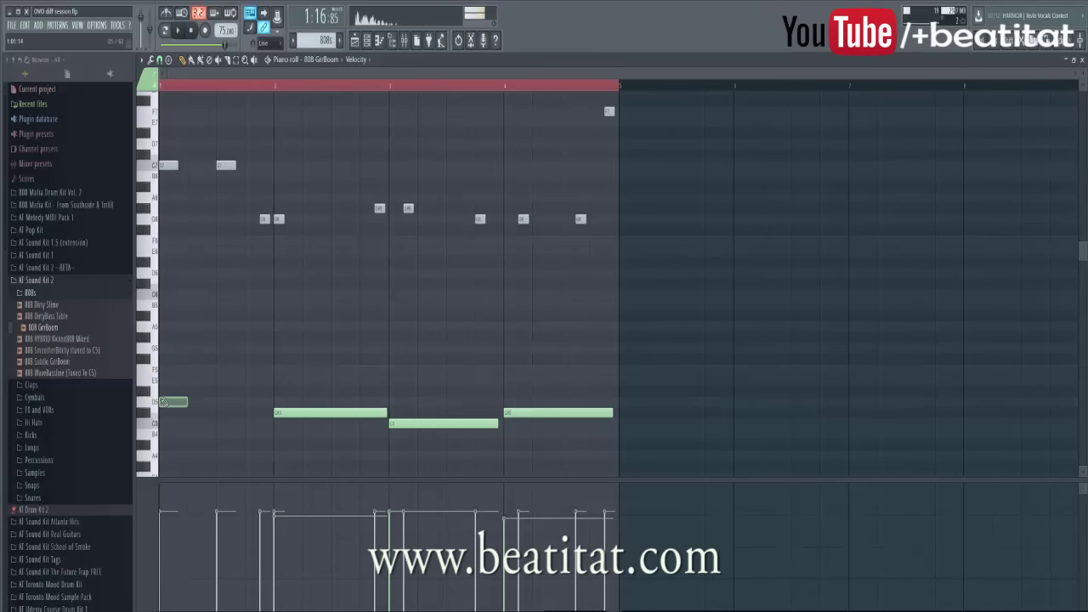
pyautogui.scroll(-3, 169, 391)
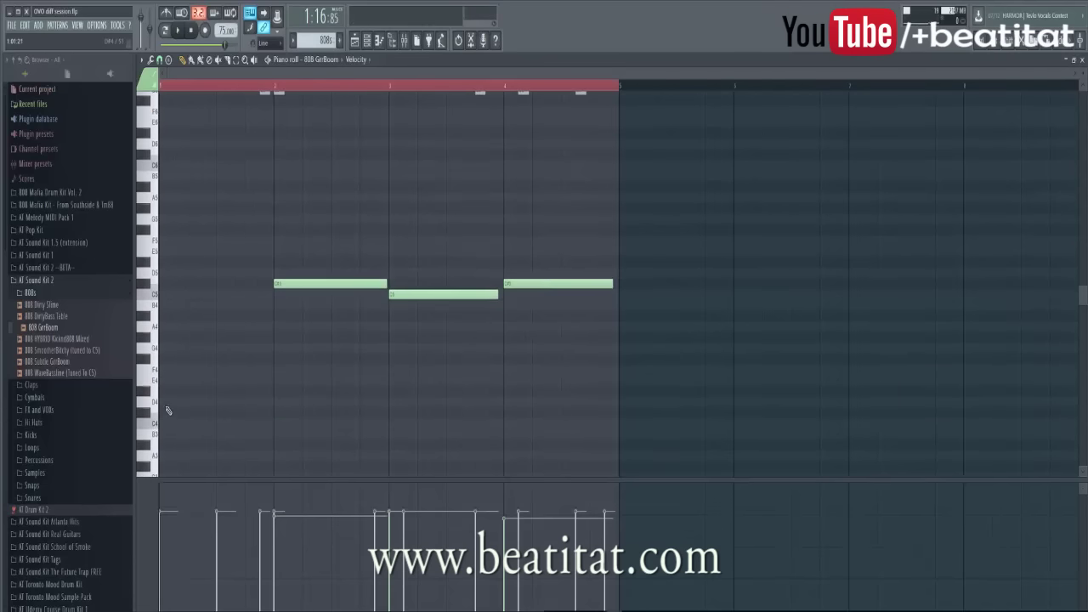
pyautogui.click(173, 372)
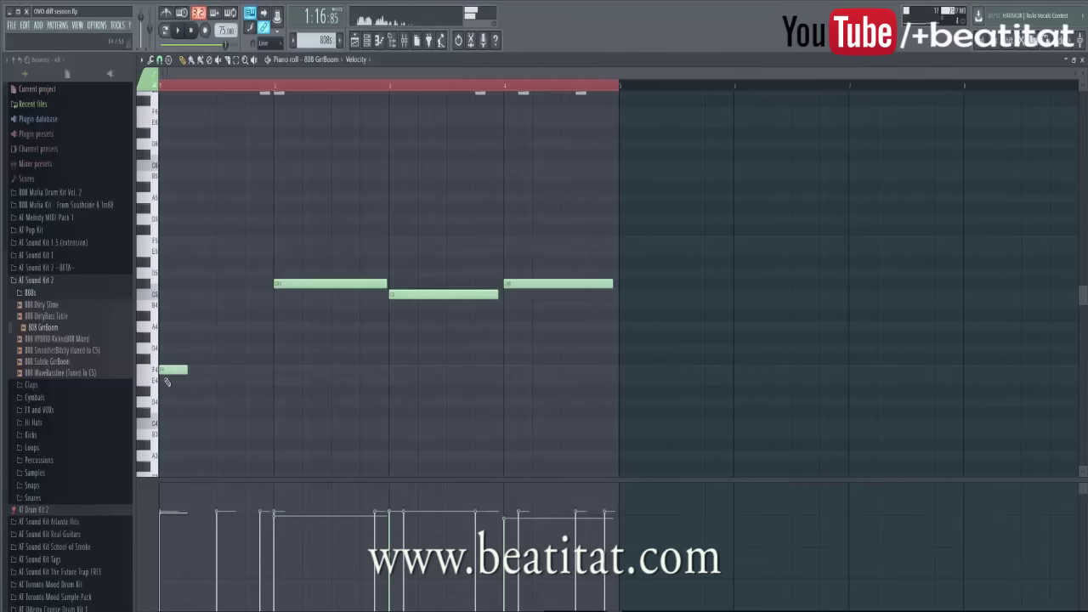
pyautogui.click(235, 371)
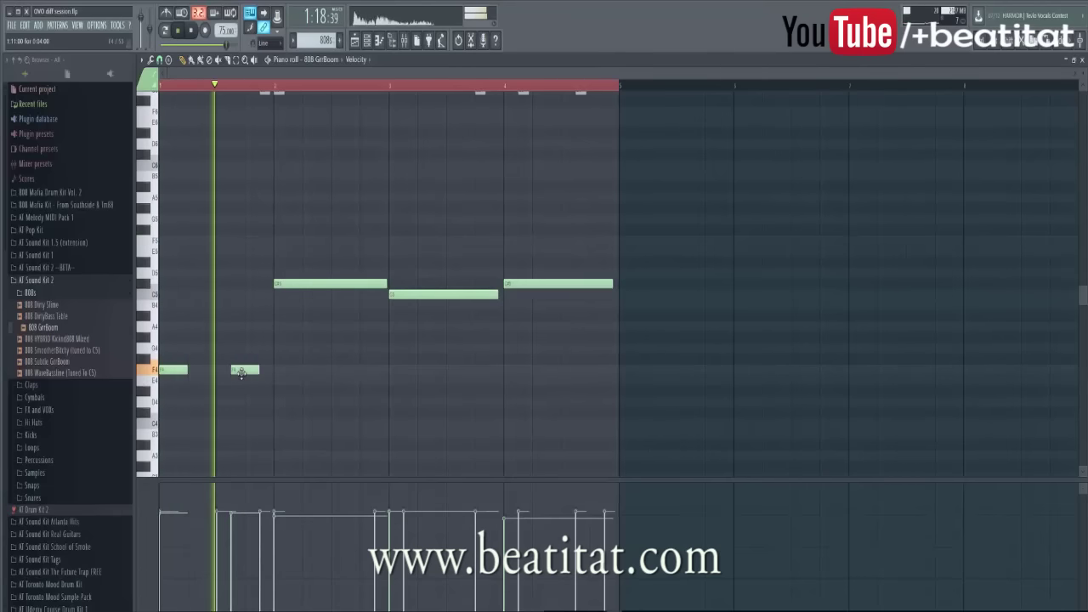
# Step: Replace the long C#5 guide in bar 2 with a four-step C#4 note at the bar's start and audition it
pyautogui.rightClick(284, 286)
pyautogui.press('space')
pyautogui.click(273, 402)
pyautogui.moveTo(273, 402); pyautogui.dragTo(274, 413)
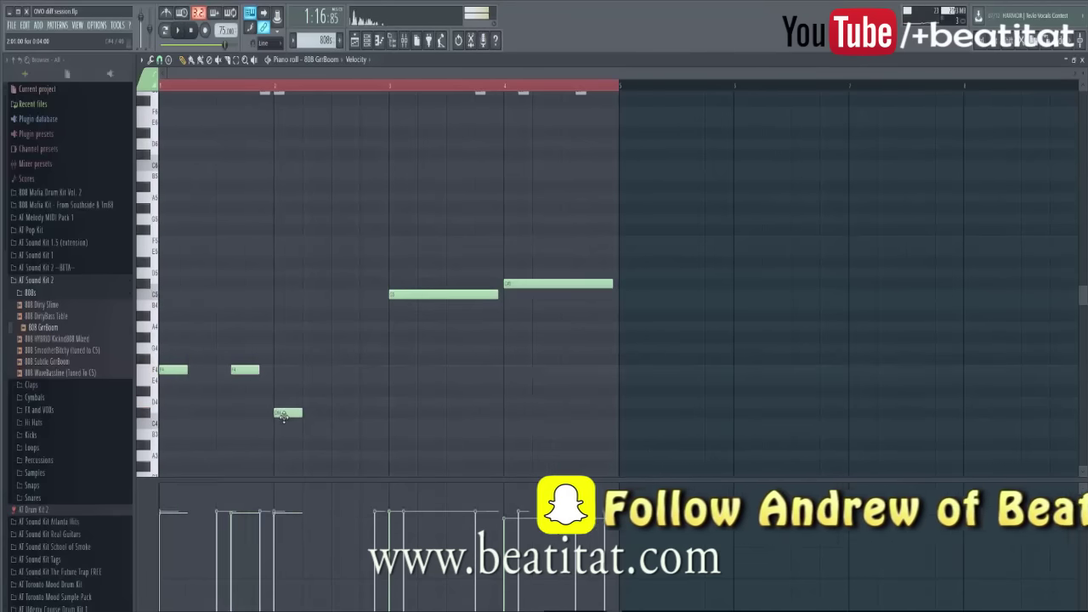
pyautogui.scroll(3, 300, 374)
pyautogui.press('space')
pyautogui.scroll(-5, 285, 365)
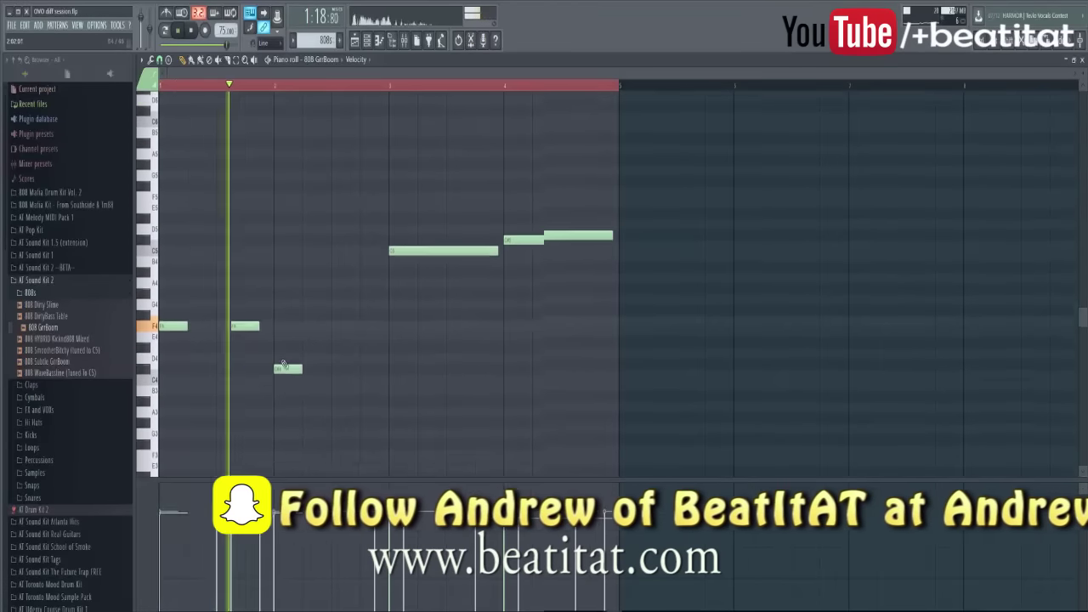
# Step: Add a short C#4 note at step 15 of bar 2 and delete the remaining guide notes in bars 3 and 4
pyautogui.scroll(5, 333, 340)
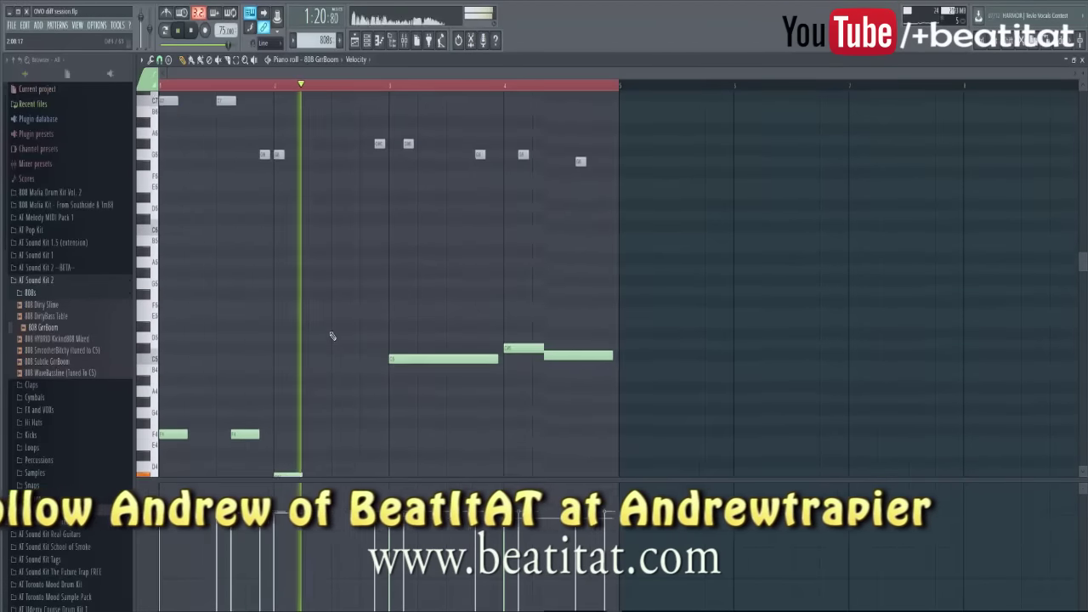
pyautogui.scroll(-2, 339, 357)
pyautogui.click(381, 445)
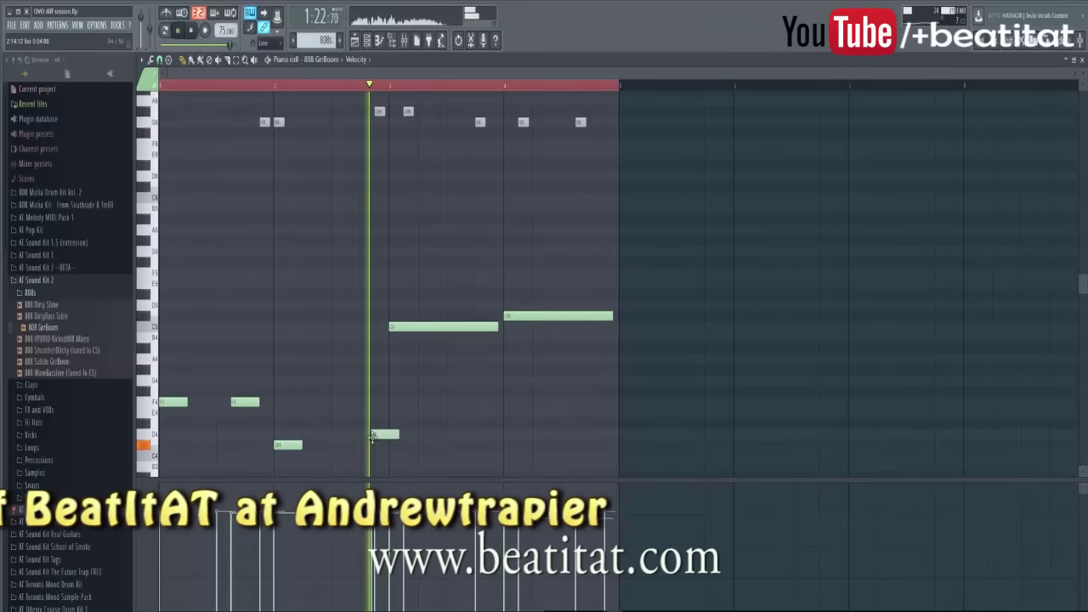
pyautogui.moveTo(402, 445); pyautogui.dragTo(387, 445)
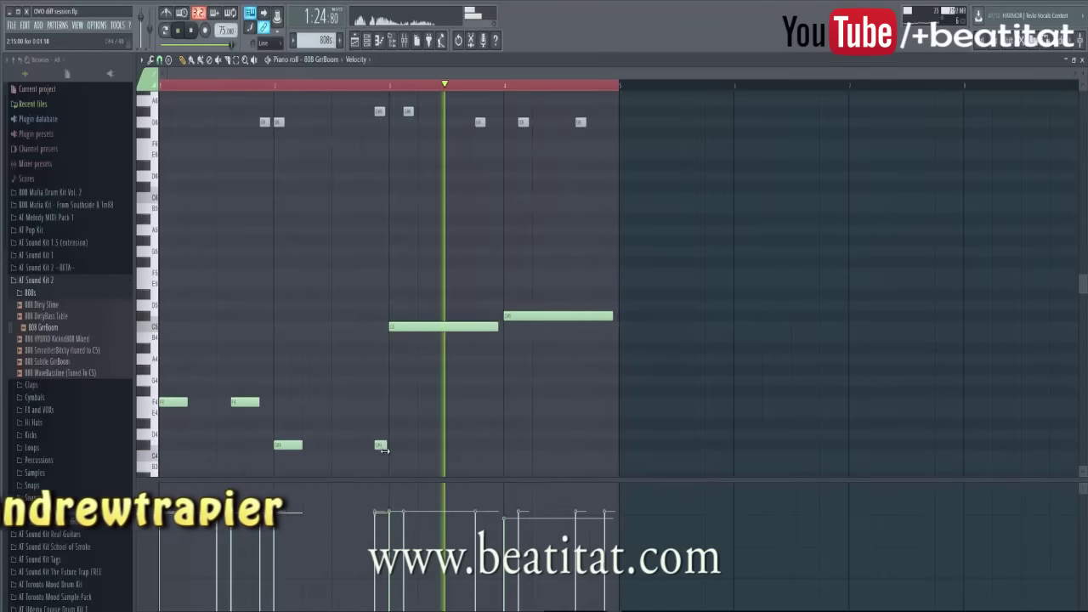
pyautogui.click(527, 316)
pyautogui.rightClick(527, 317)
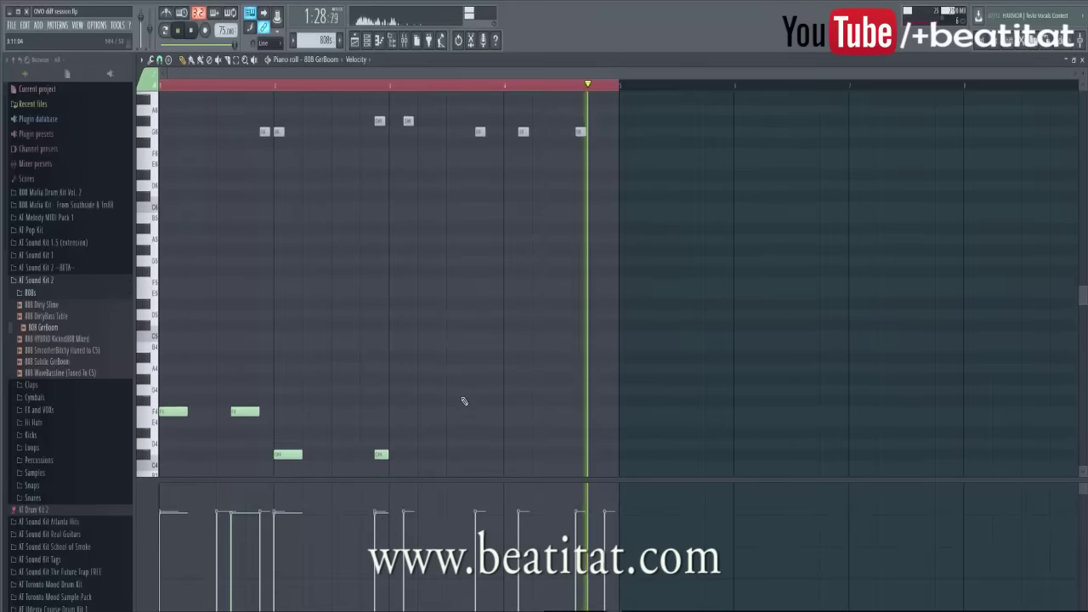
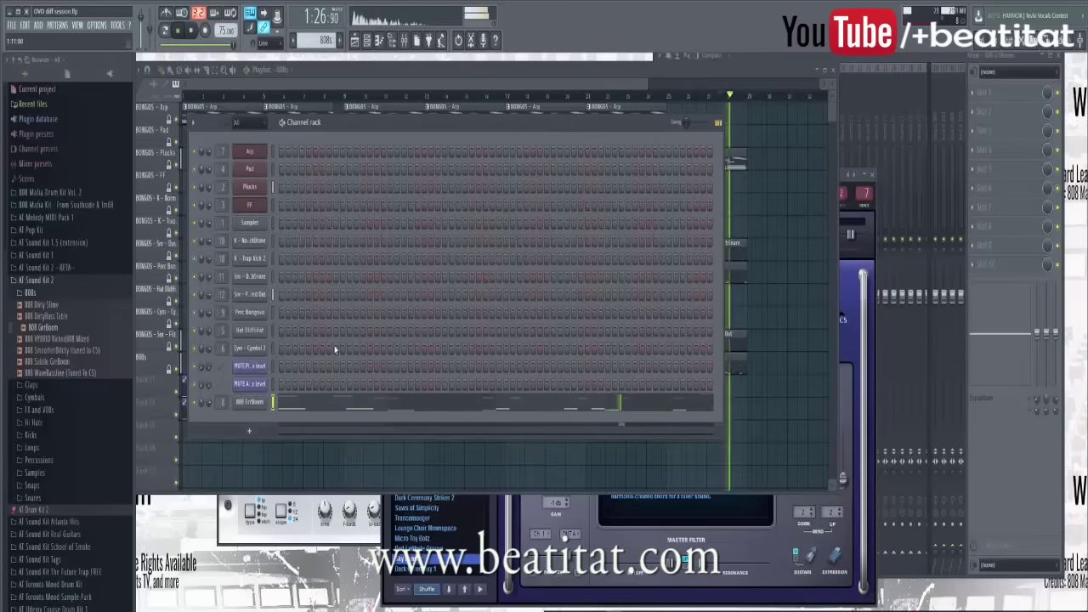
# Step: Show the mixer and load Fruity Parametric EQ 2 into slot 1 of the 808 GrrBoom mixer track
pyautogui.click(249, 401)
pyautogui.click(417, 176)
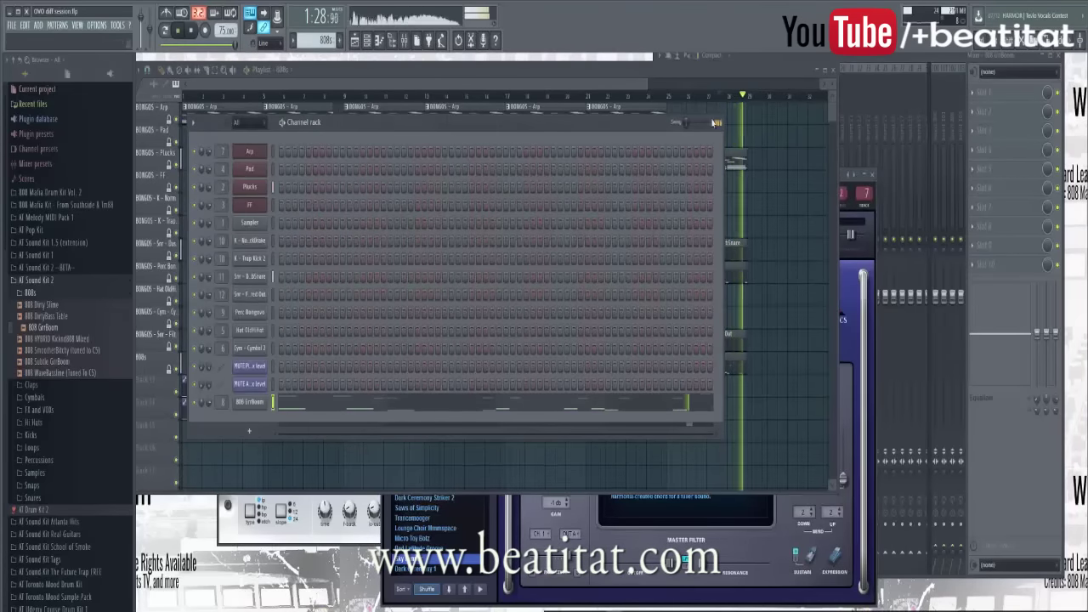
pyautogui.click(718, 123)
pyautogui.click(954, 359)
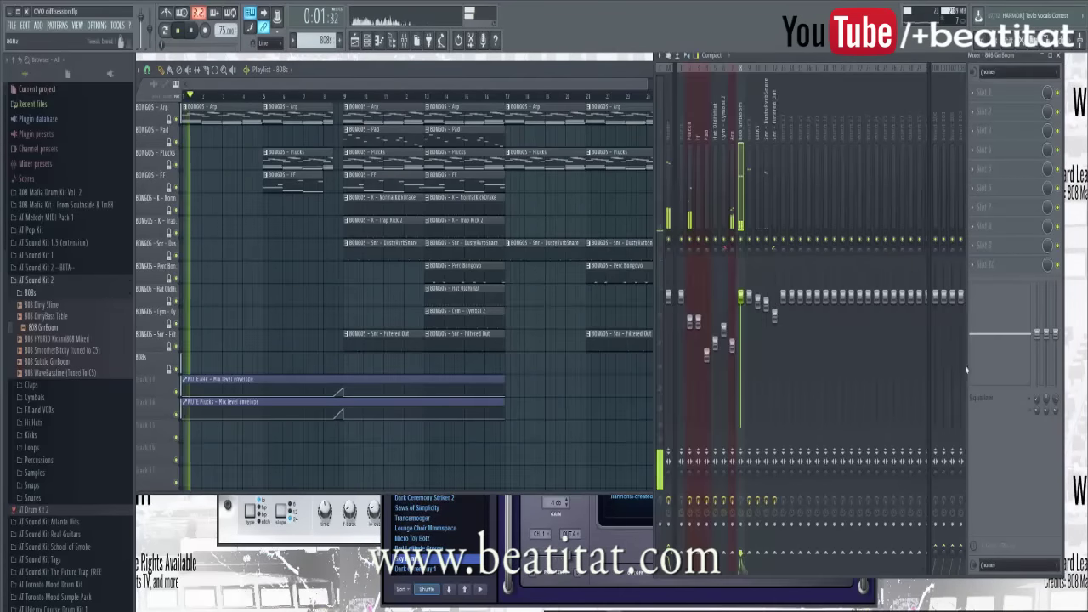
pyautogui.click(988, 91)
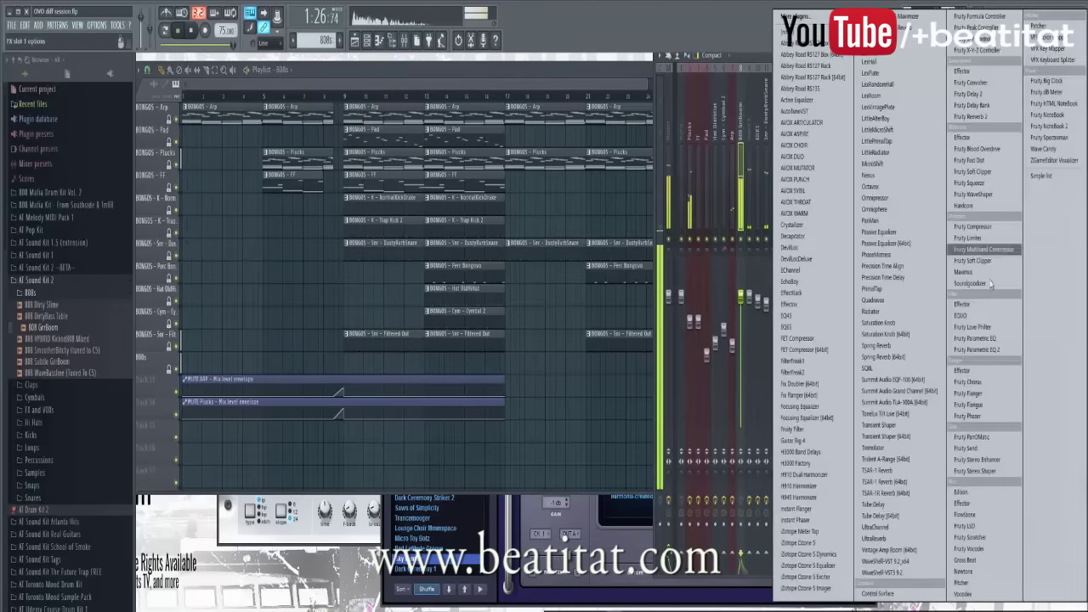
pyautogui.click(989, 351)
# Step: Shape the 808 EQ with a high-end cut, a slight band 2 low boost and a reduced lowest band, and close it
pyautogui.moveTo(295, 243); pyautogui.dragTo(265, 285)
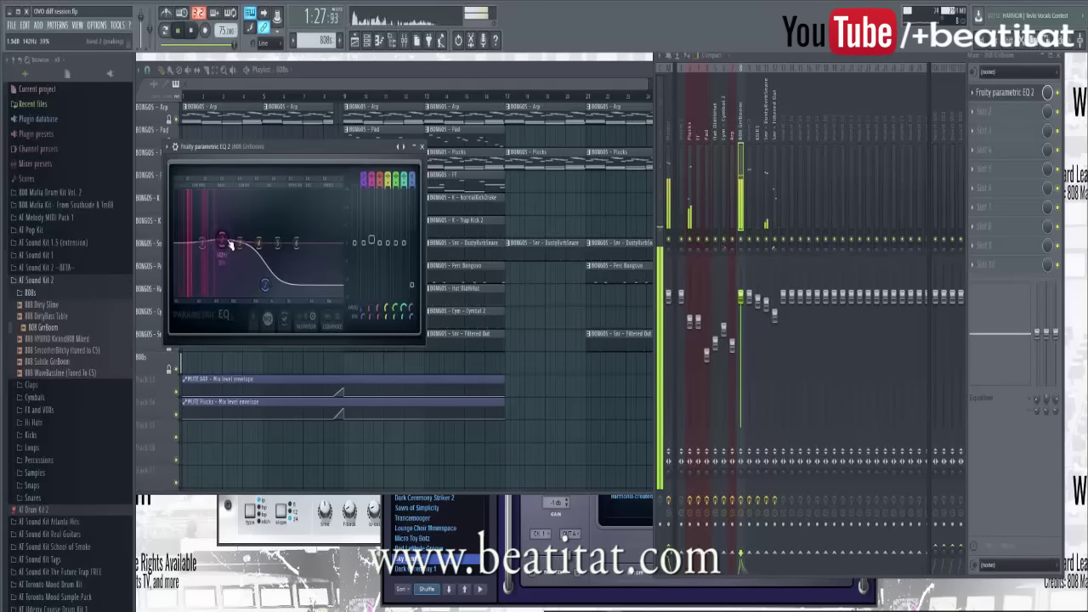
pyautogui.moveTo(222, 238); pyautogui.dragTo(181, 246)
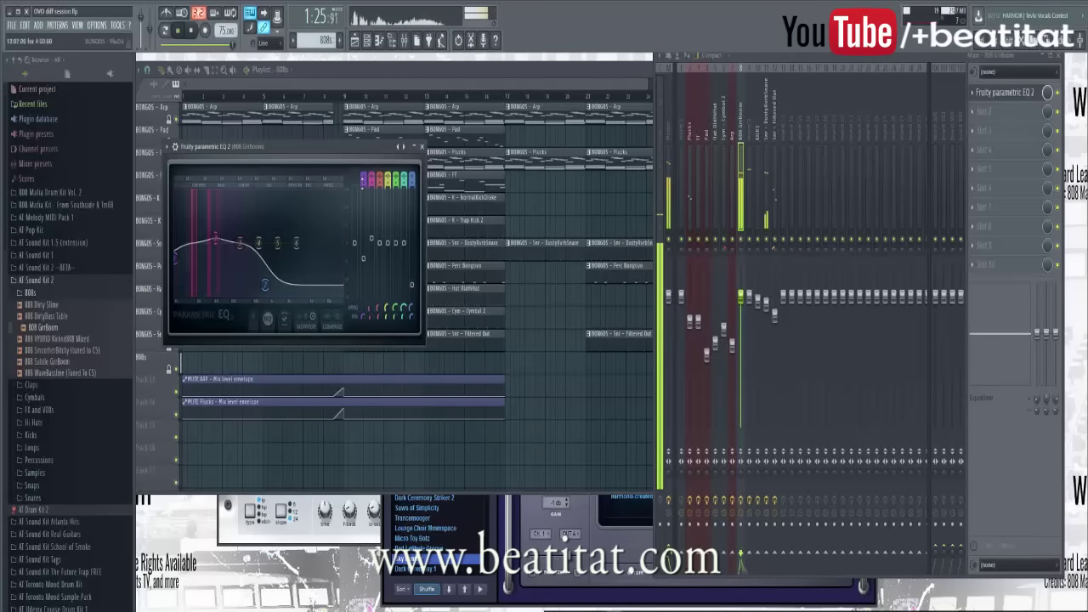
pyautogui.click(421, 147)
# Step: Add Fruity Fast Dist to slot 3 of the 808 track, turn down its mix, and lower the track fader to 89%
pyautogui.click(1007, 92)
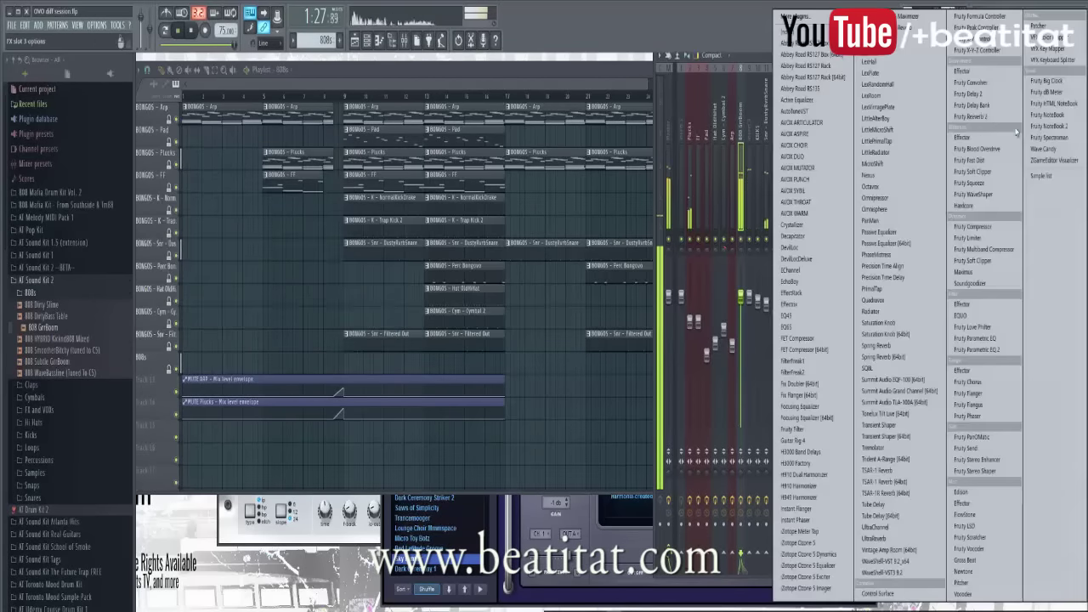
pyautogui.click(971, 160)
pyautogui.moveTo(259, 214); pyautogui.dragTo(254, 247)
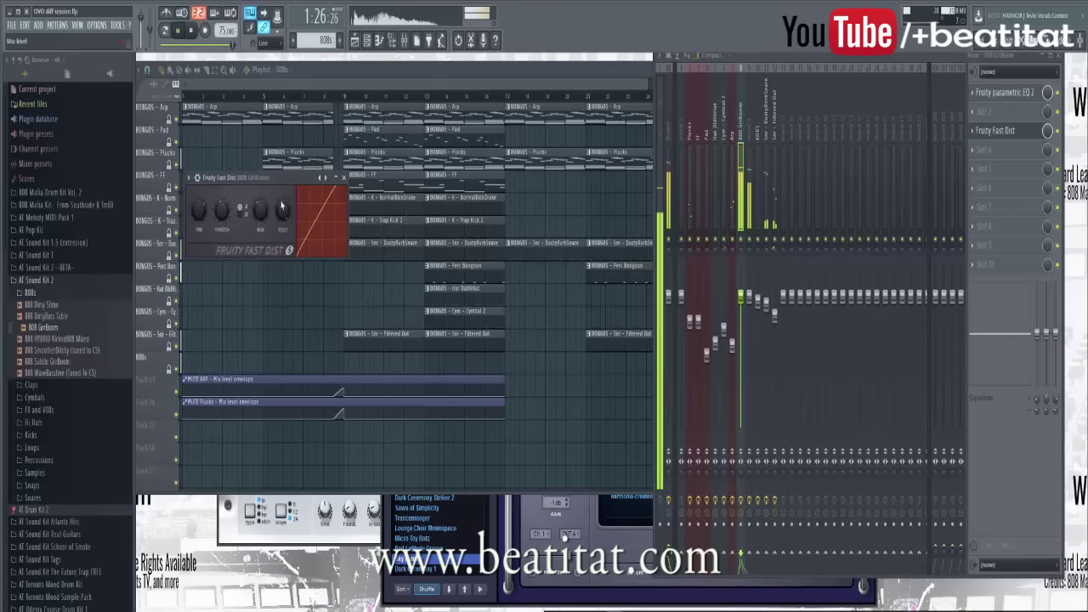
pyautogui.click(343, 177)
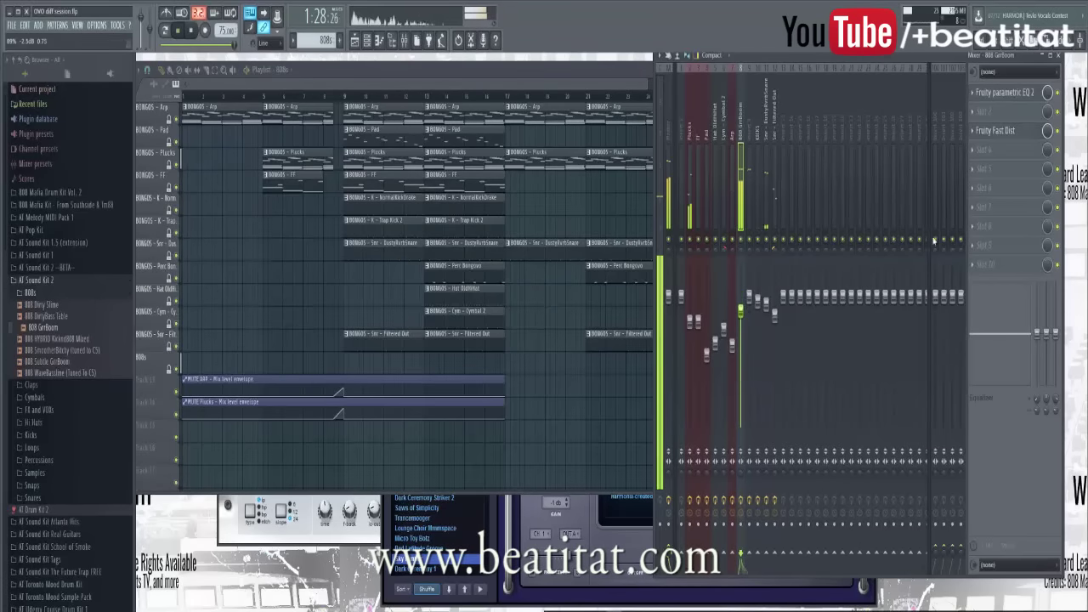
# Step: Add Fruity Compressor to slot 4 of the 808 track with a -5.2 dB threshold and 7.7 ms attack, and close it
pyautogui.click(1010, 158)
pyautogui.click(984, 250)
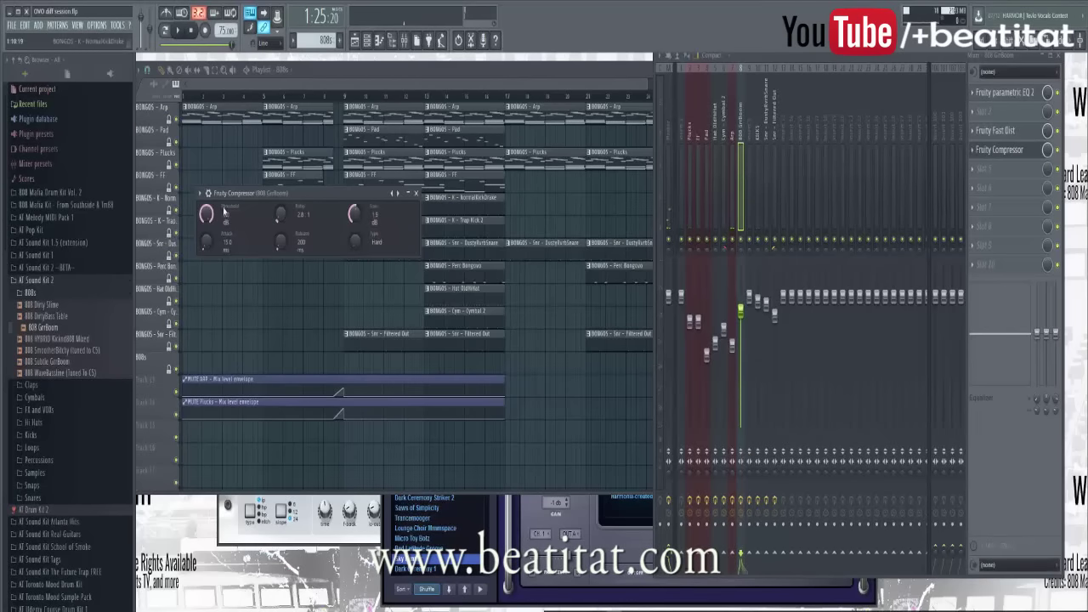
pyautogui.moveTo(211, 218); pyautogui.dragTo(209, 235)
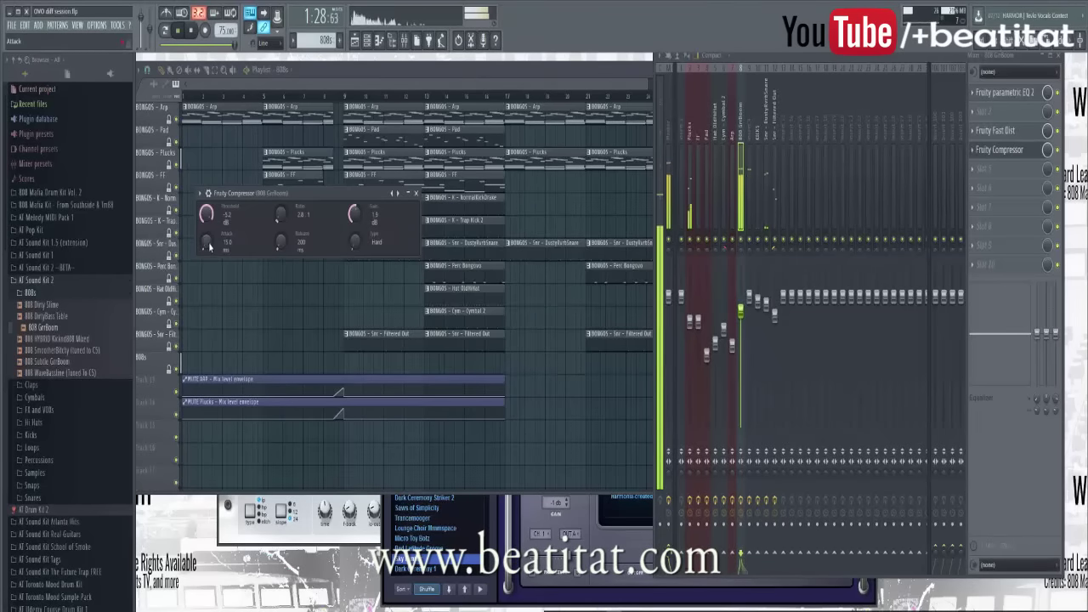
pyautogui.moveTo(209, 244); pyautogui.dragTo(212, 251)
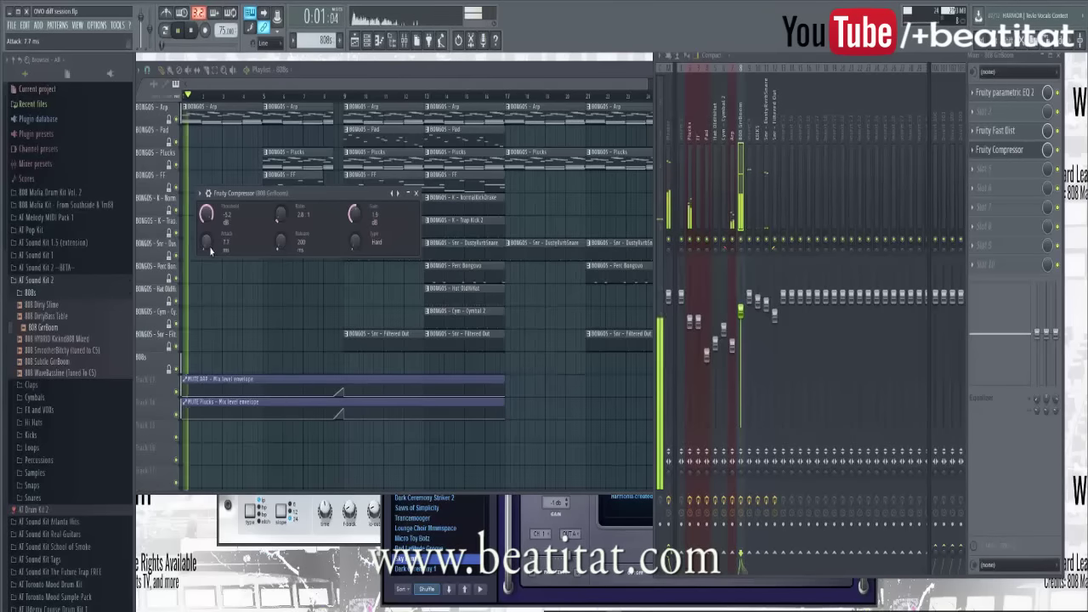
pyautogui.click(416, 196)
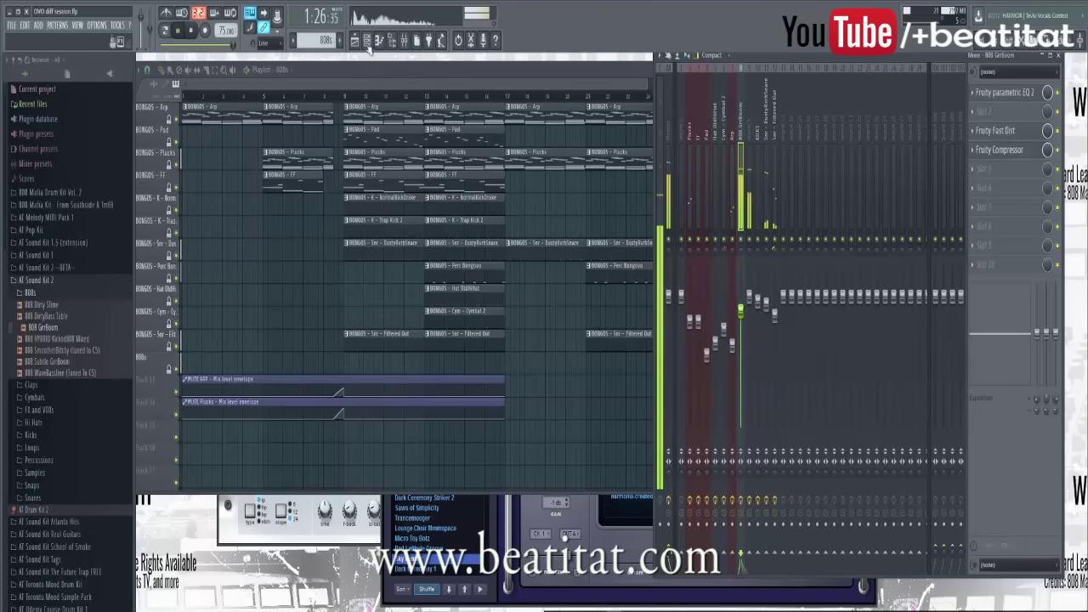
# Step: Review the 808 GrrBoom channel's sample settings and lower its mixer fader to 79% while auditioning
pyautogui.press('F6')
pyautogui.click(250, 401)
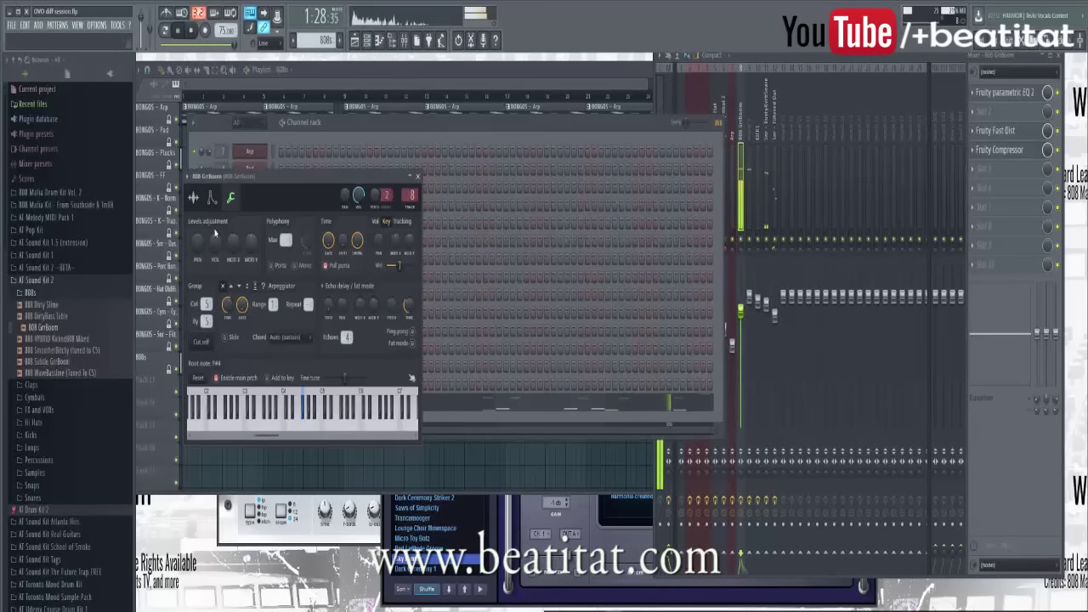
pyautogui.click(195, 198)
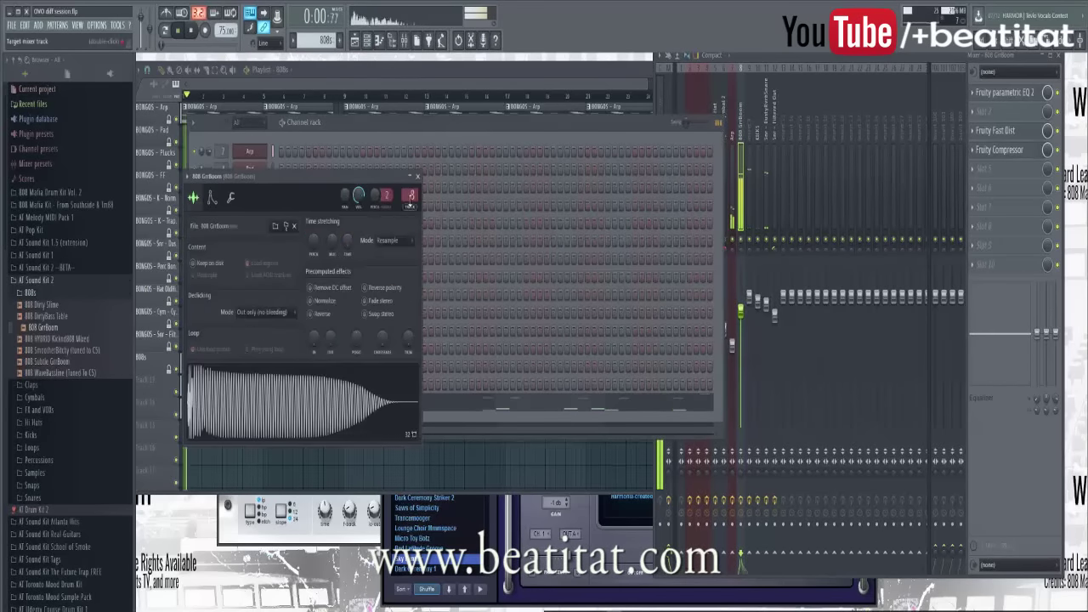
pyautogui.click(417, 177)
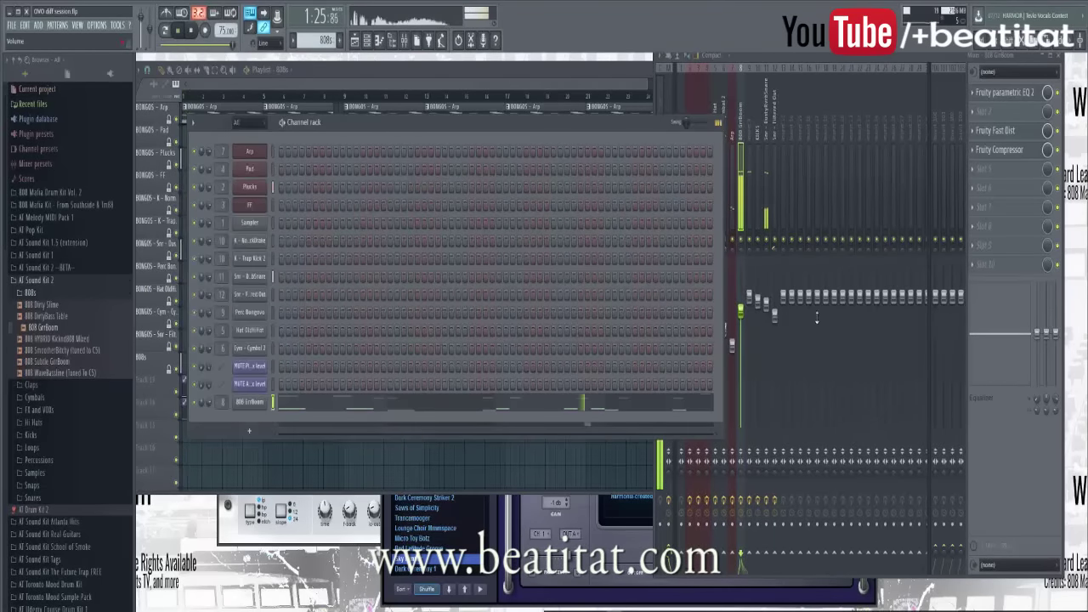
pyautogui.moveTo(742, 317); pyautogui.dragTo(743, 339)
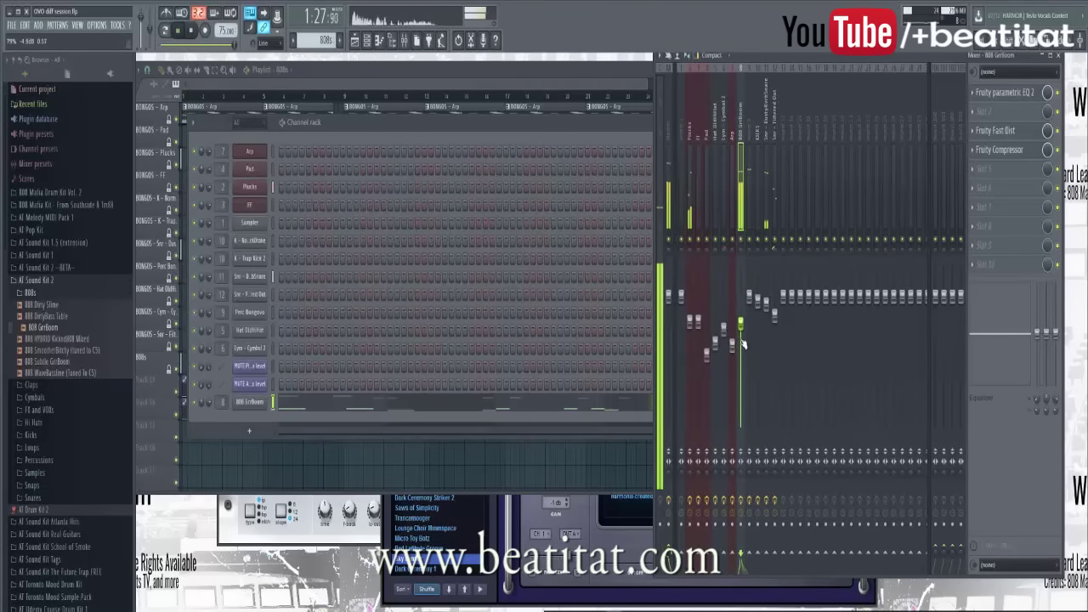
pyautogui.press('space')
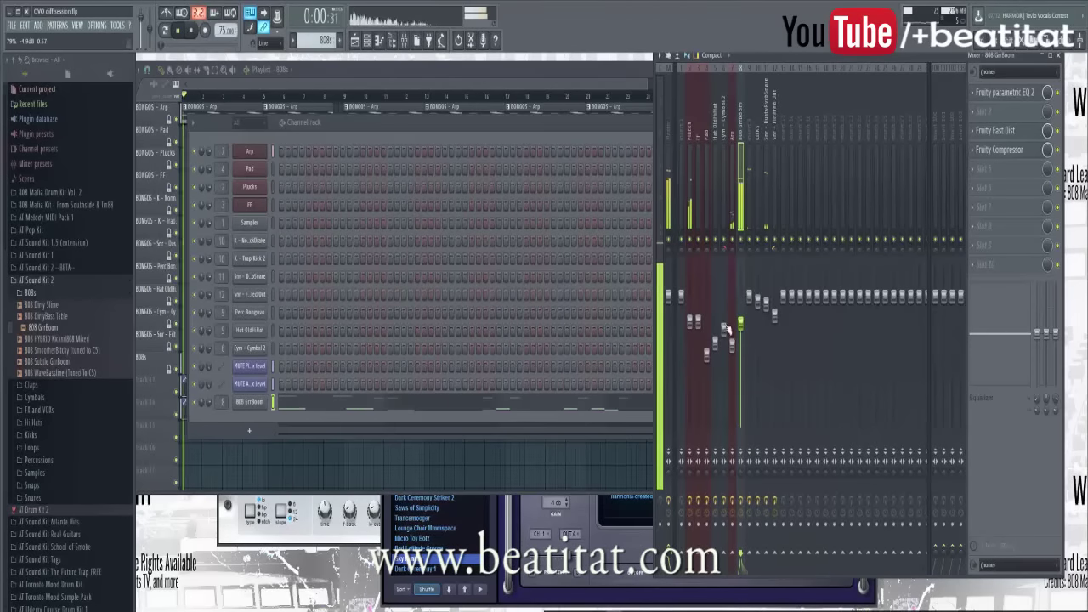
# Step: Add another BONGOS - Plucks clip to the playlist at bar 29, directly after the existing Plucks clips
pyautogui.press('F5')
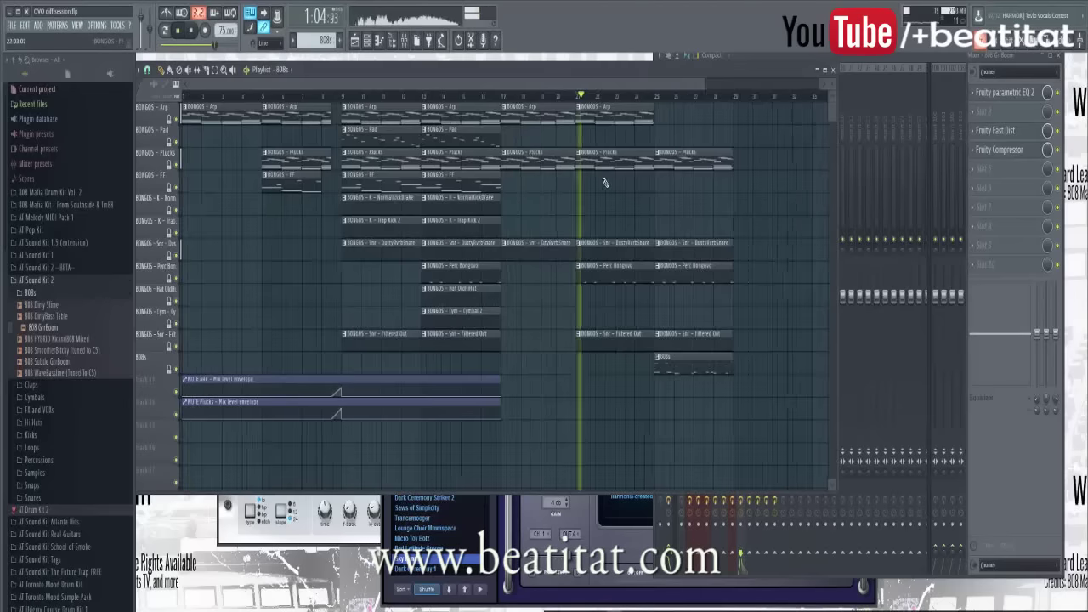
pyautogui.scroll(-2, 604, 182)
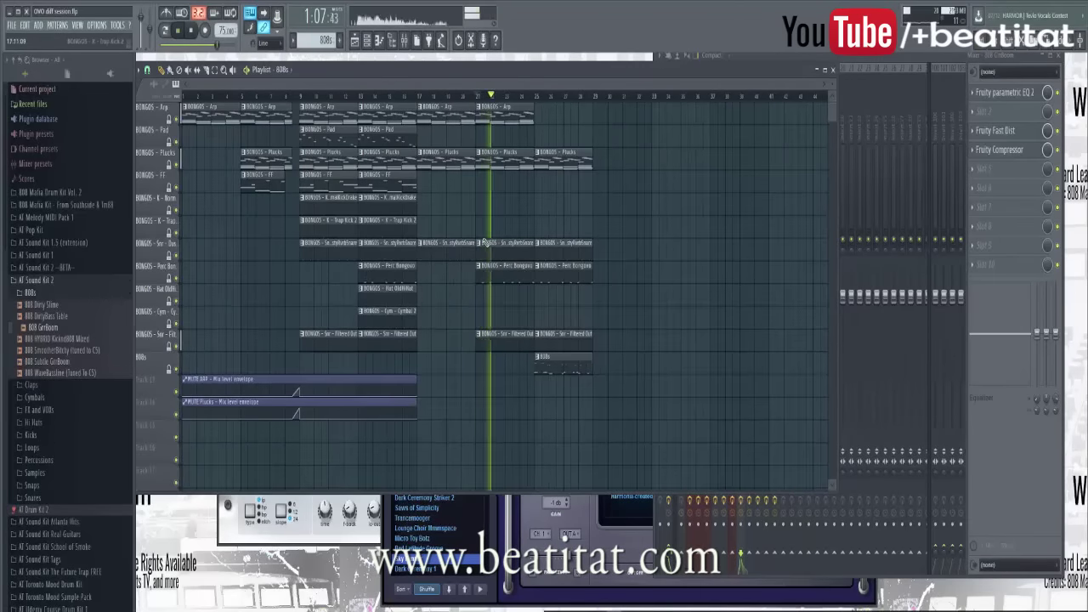
pyautogui.click(561, 153)
pyautogui.click(599, 158)
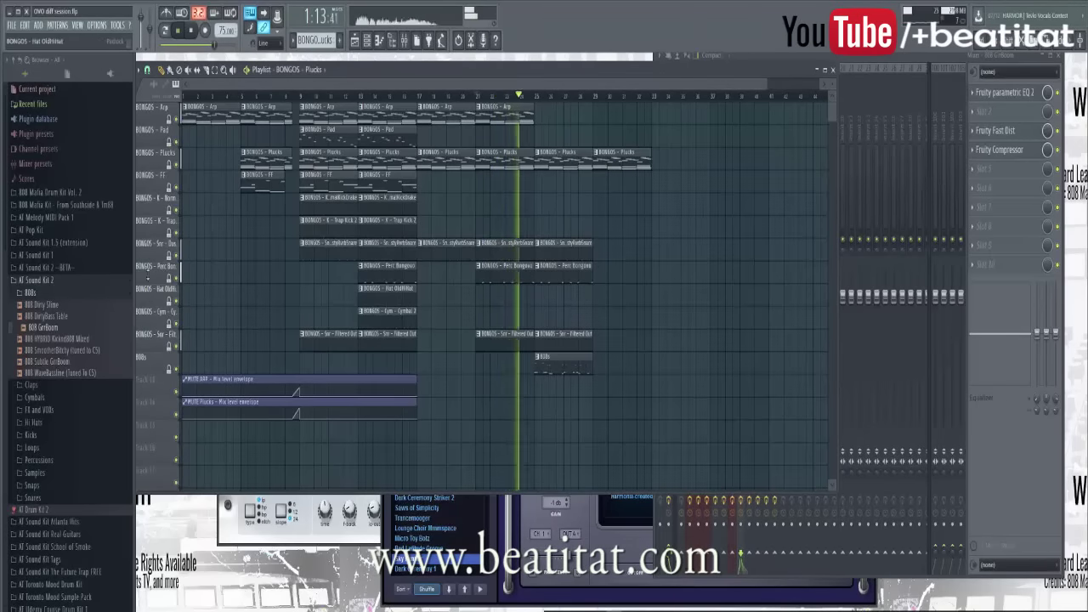
# Step: Insert an empty playlist track above the BONGOS - Arp track and create a new pattern named Piano
pyautogui.rightClick(154, 103)
pyautogui.click(188, 288)
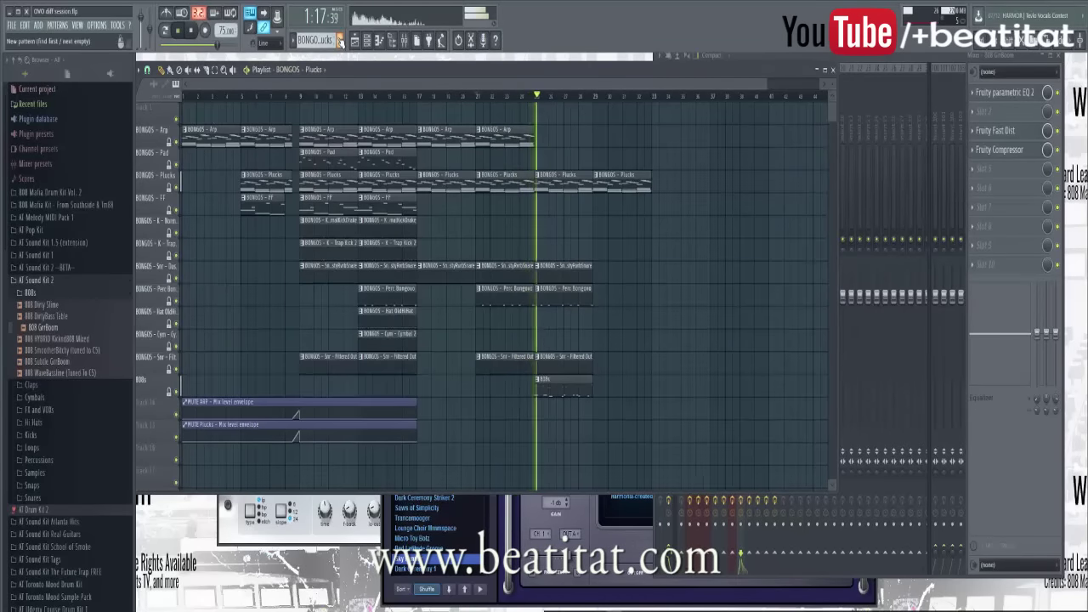
pyautogui.press('F4')
pyautogui.write('Piano')
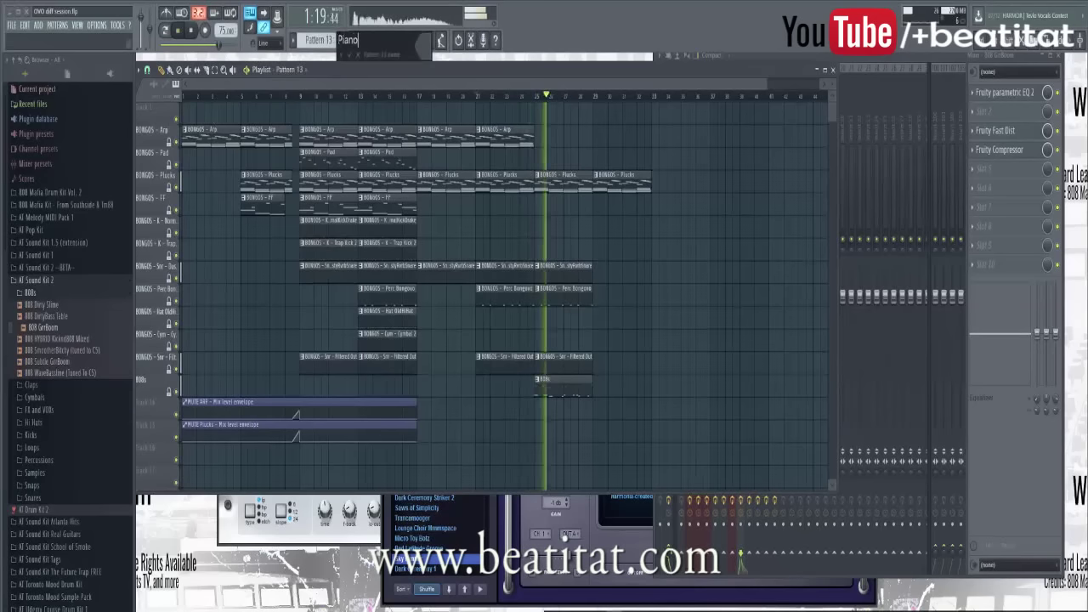
pyautogui.press('Return')
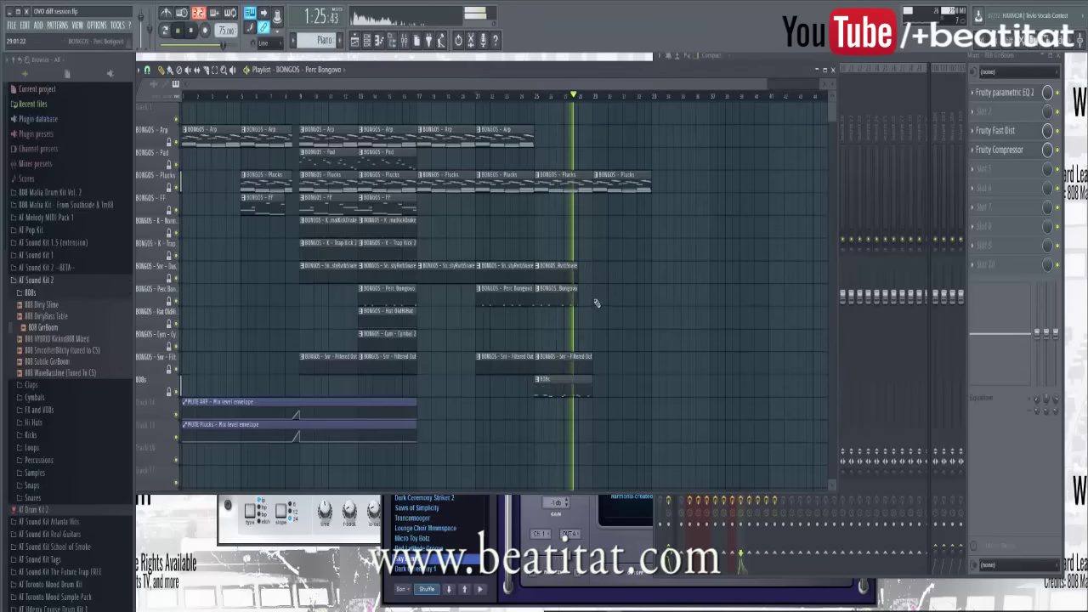
# Step: Delete the Plucks clip at bar 29, copy the clips of the bar 9 to 17 section to bar 29, and audition
pyautogui.rightClick(621, 180)
pyautogui.click(306, 136)
pyautogui.moveTo(300, 123); pyautogui.dragTo(677, 380)
pyautogui.press('space')
pyautogui.press('space')
# Step: Move the copied section four bars later to bar 33 and place the shortened Arp clip at bar 29
pyautogui.click(592, 96)
pyautogui.moveTo(593, 119); pyautogui.dragTo(693, 384)
pyautogui.moveTo(621, 357); pyautogui.dragTo(678, 357)
pyautogui.press('space')
pyautogui.click(259, 136)
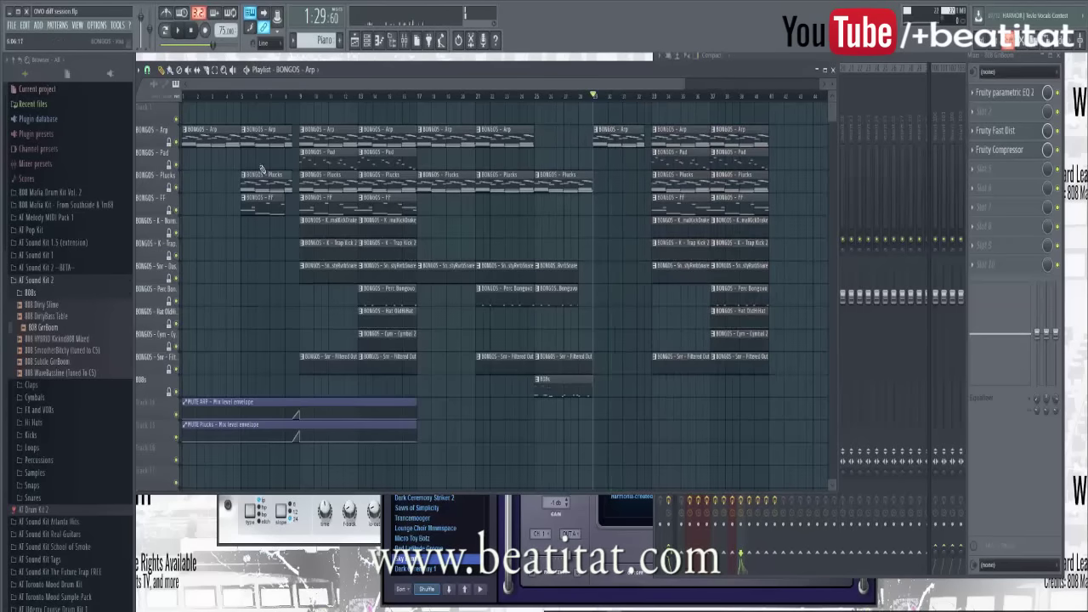
# Step: Slice the MUTE ARP and MUTE Plucks automation around the bar 9 transition and copy it with the short Plucks and FF clips to bar 29
pyautogui.keyDown('ctrl'); pyautogui.click(294, 441); pyautogui.keyUp('ctrl')
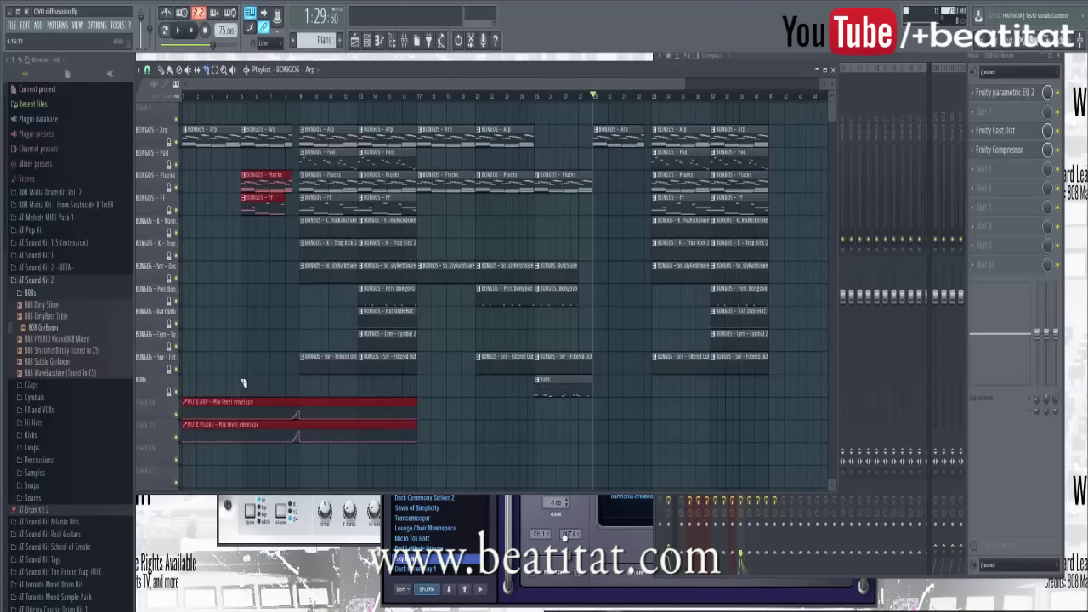
pyautogui.moveTo(243, 448); pyautogui.dragTo(243, 449)
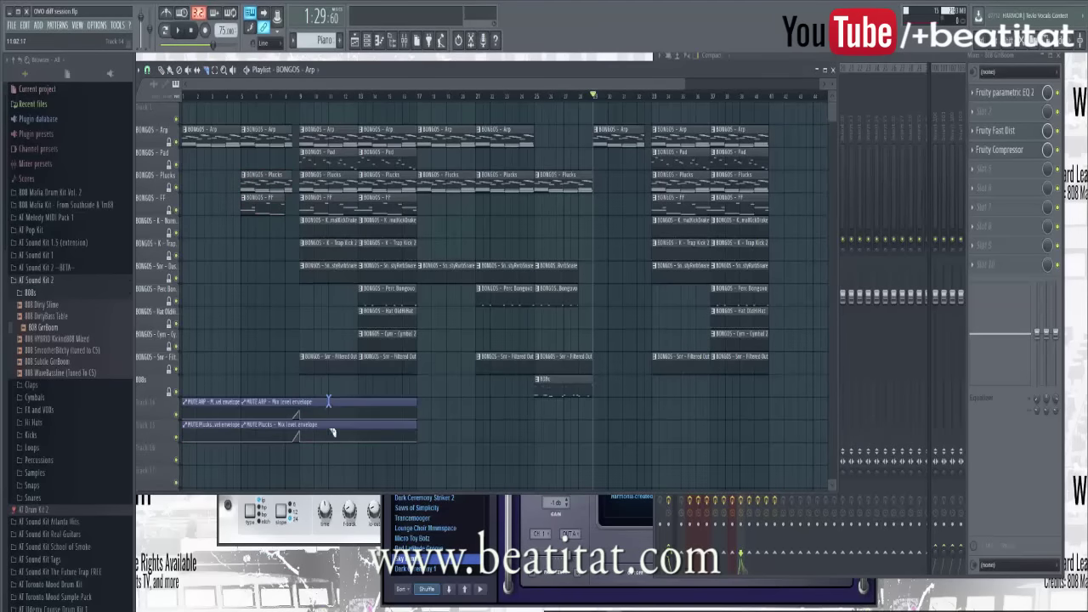
pyautogui.moveTo(298, 452); pyautogui.dragTo(289, 444)
pyautogui.moveTo(263, 186); pyautogui.dragTo(629, 174)
pyautogui.press('space')
pyautogui.hotkey('ctrl', 'd')
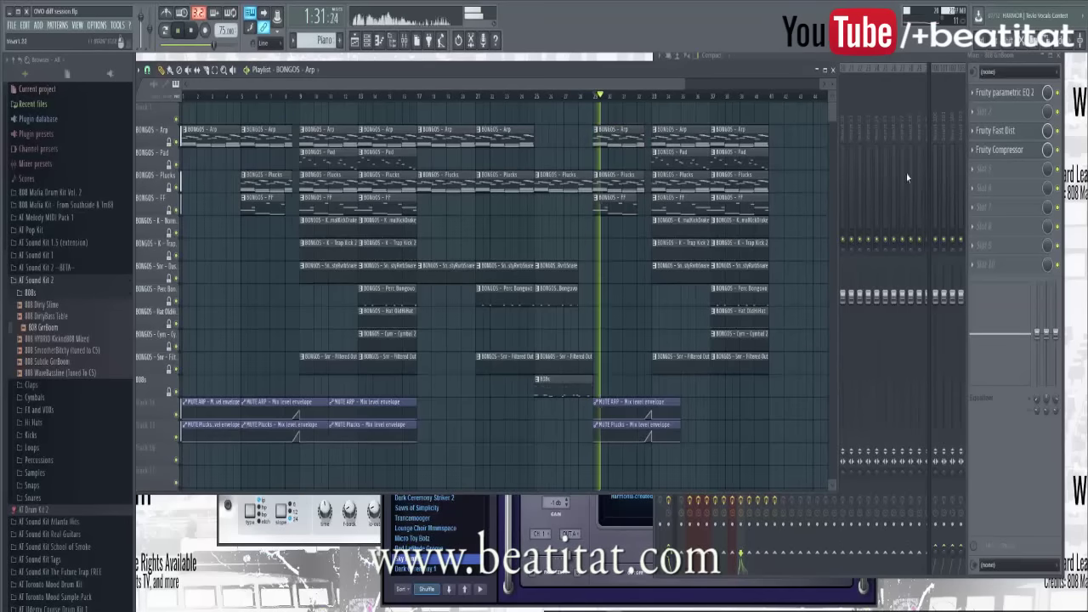
# Step: Add Fruity Love Philter to slot 6 of the Plucks mixer track with the Simple triangle lowpass LFO preset, and close it
pyautogui.click(871, 181)
pyautogui.click(696, 183)
pyautogui.click(689, 183)
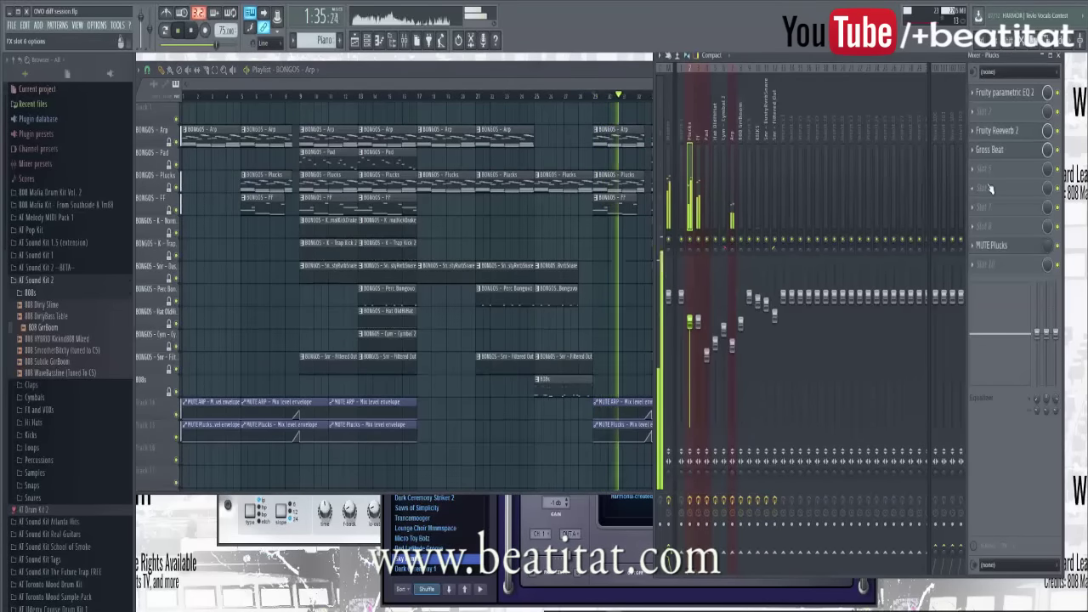
pyautogui.click(696, 187)
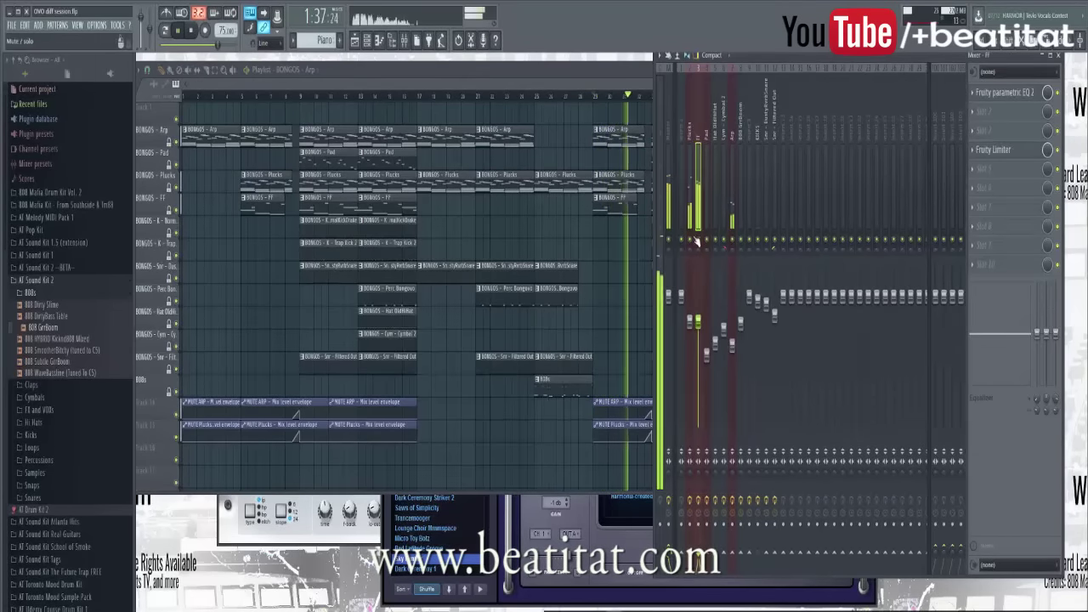
pyautogui.click(689, 183)
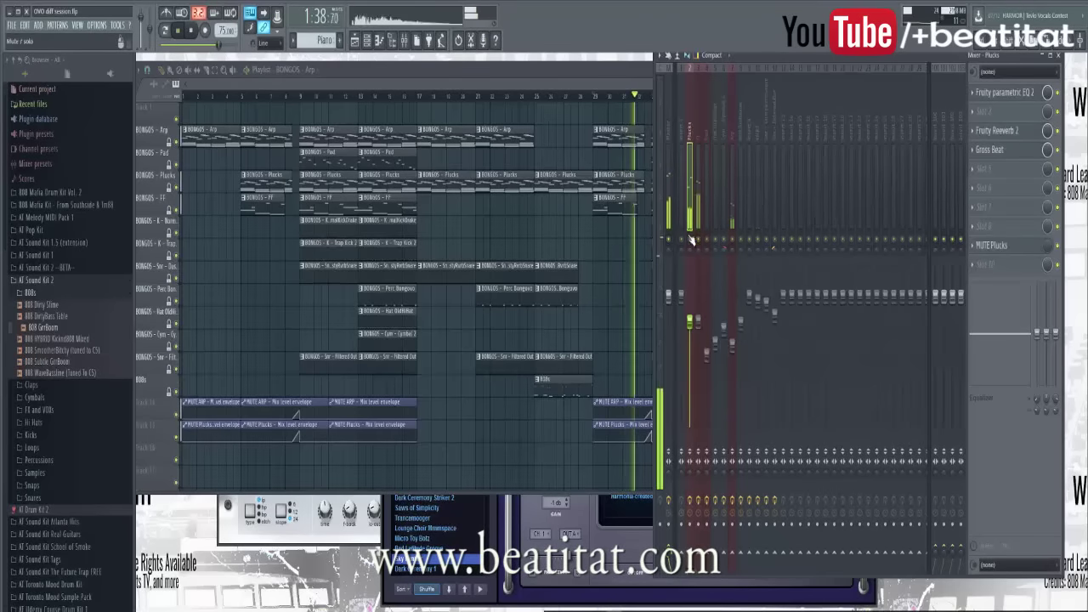
pyautogui.click(974, 191)
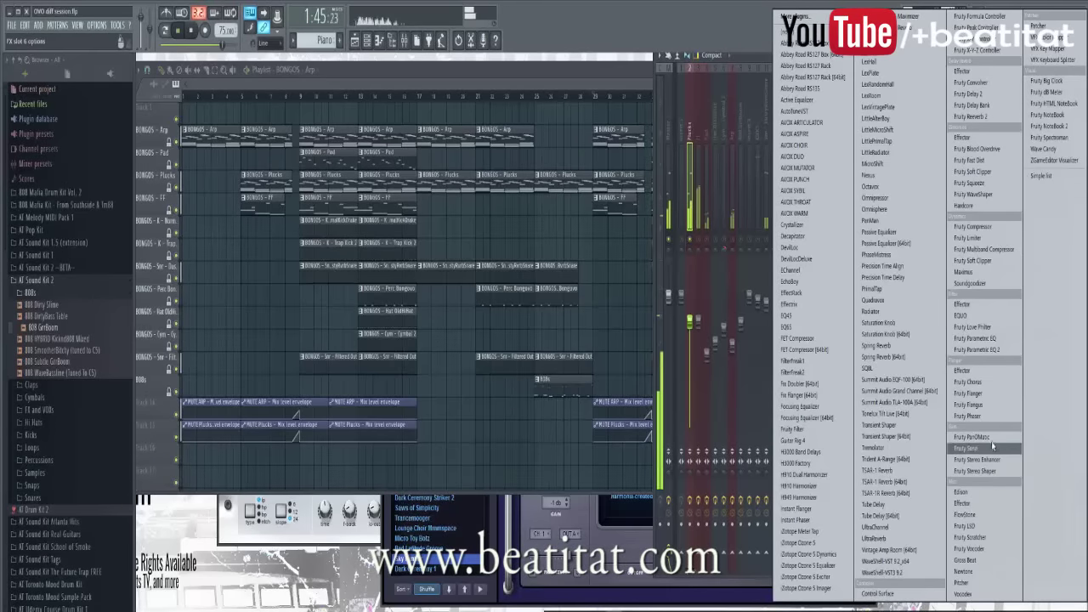
pyautogui.click(986, 327)
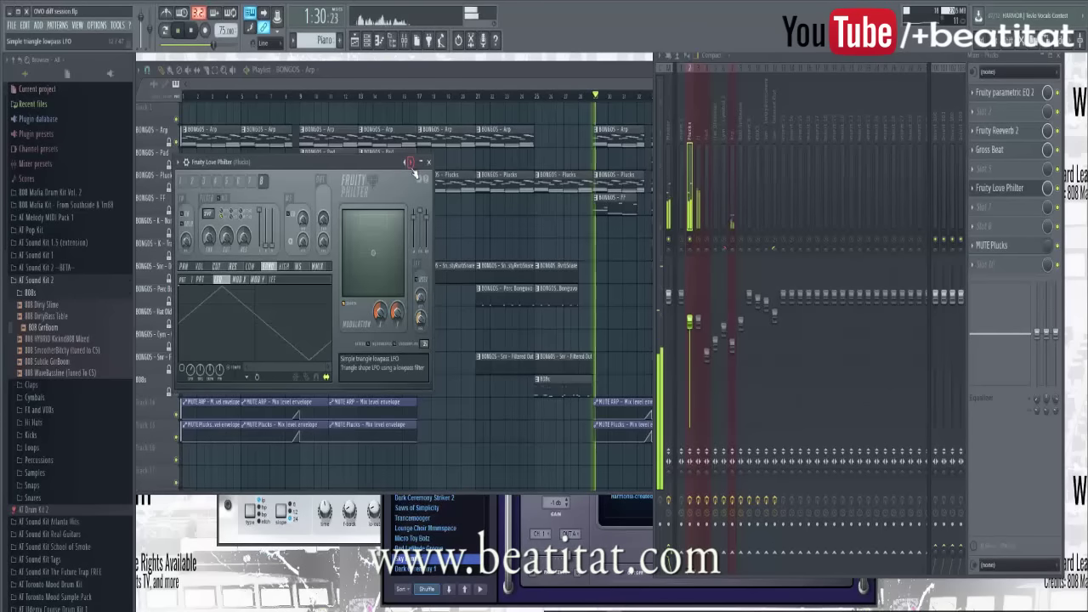
pyautogui.click(428, 161)
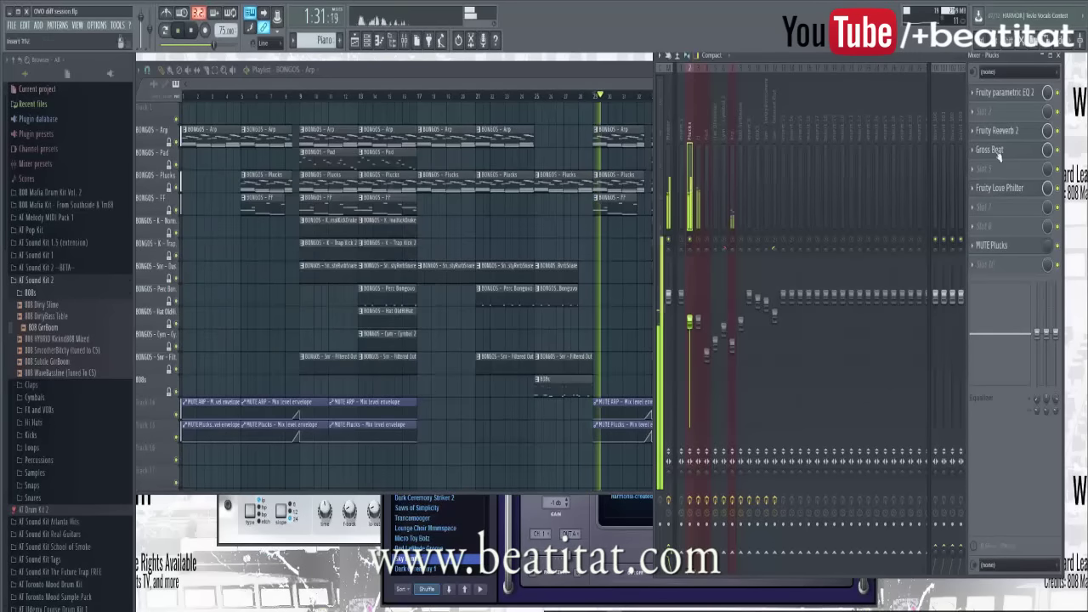
# Step: Automate the Plucks Love Philter mix level, up at bar 29 and ramping down from bar 31 to 33, and move the clip to track 16
pyautogui.rightClick(1021, 192)
pyautogui.click(1047, 259)
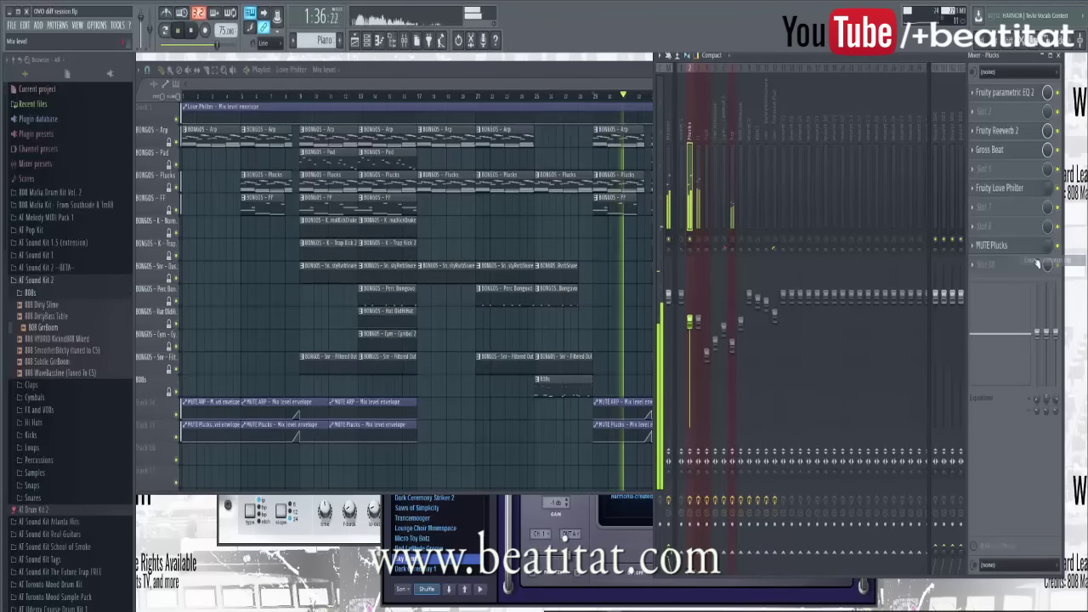
pyautogui.click(594, 95)
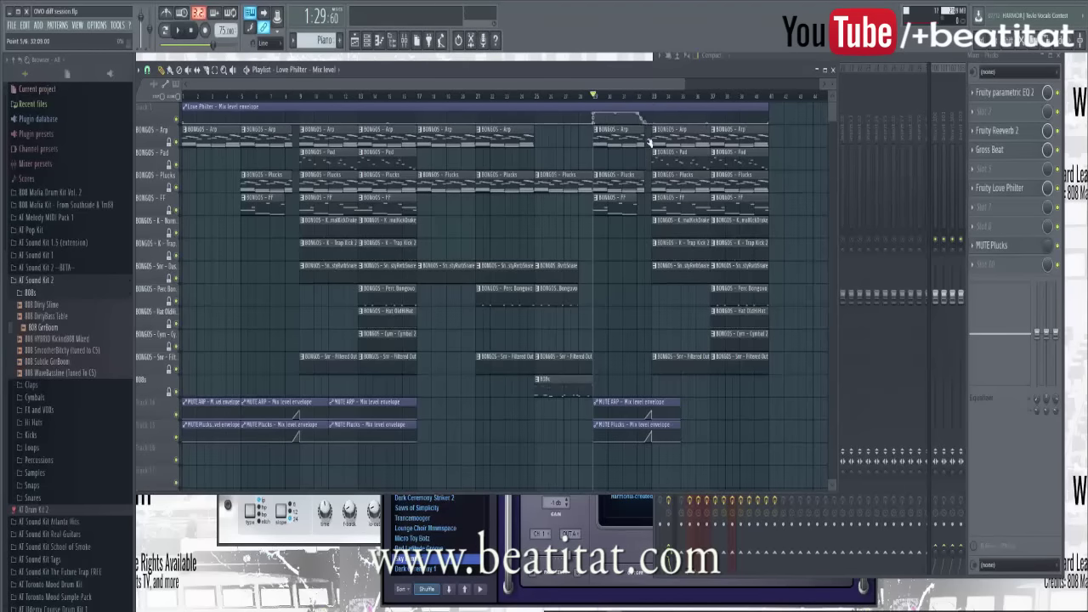
pyautogui.moveTo(645, 111); pyautogui.dragTo(586, 400)
pyautogui.press('space')
# Step: Add Fruity Love Philter to slot 5 of the FF mixer track with the Simple triangle lowpass LFO preset
pyautogui.click(953, 371)
pyautogui.click(698, 156)
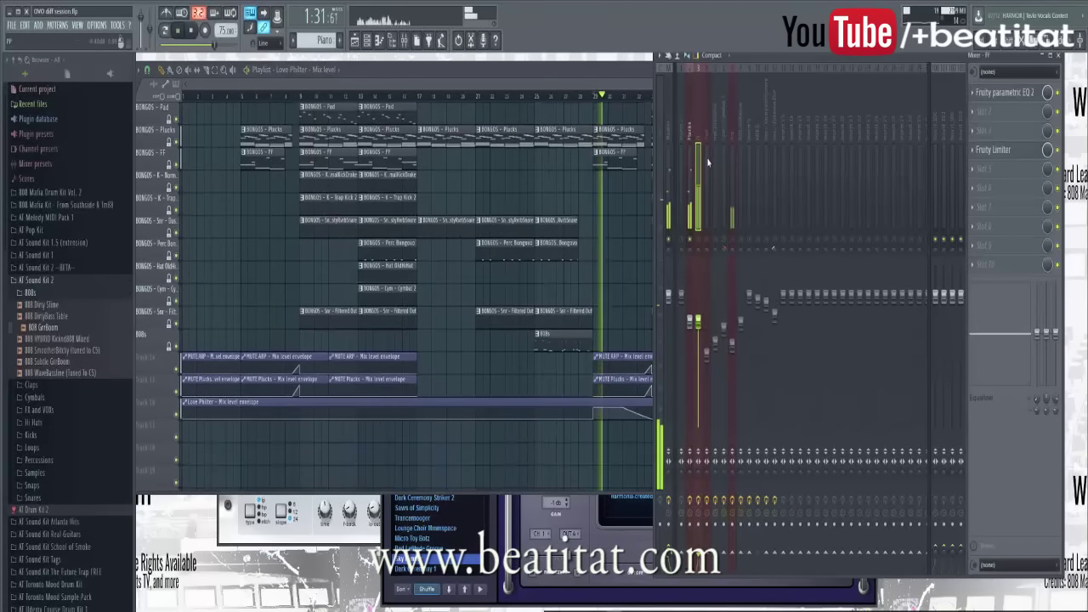
pyautogui.click(996, 156)
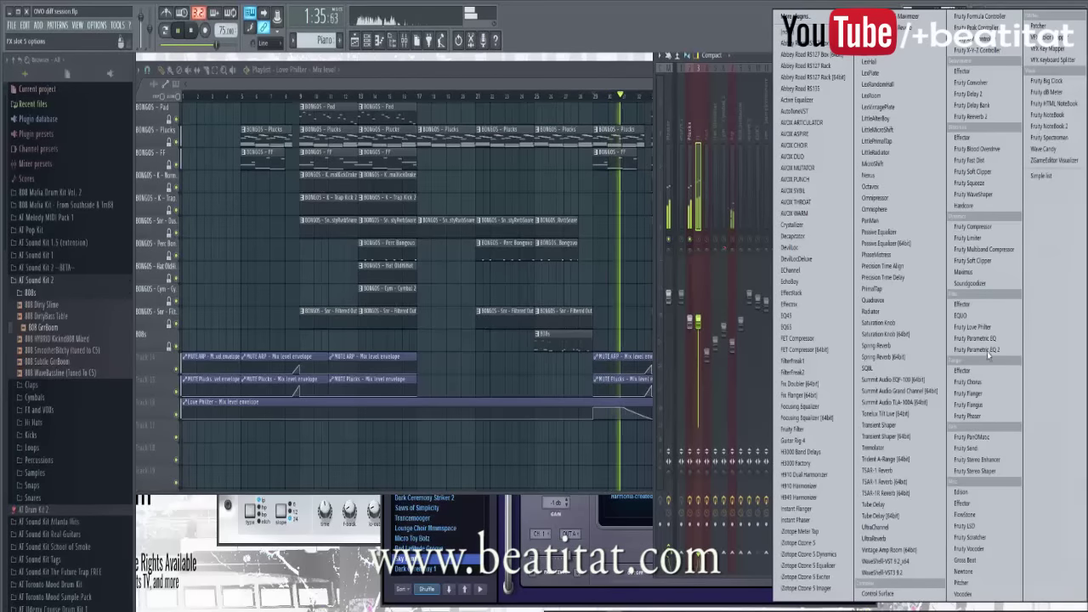
pyautogui.click(972, 327)
pyautogui.click(419, 178)
pyautogui.click(420, 178)
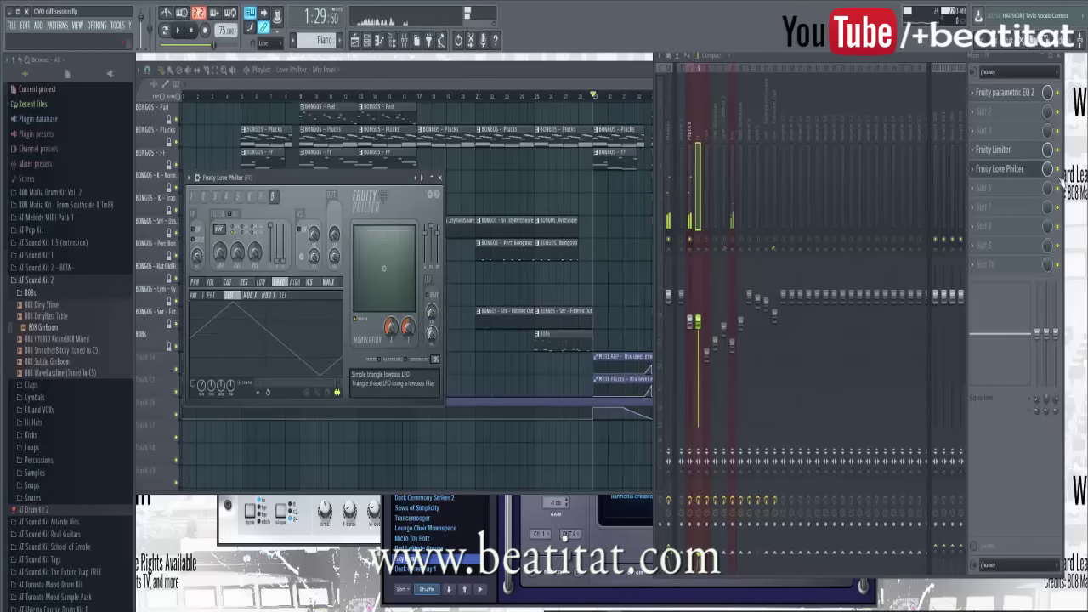
# Step: Create an automation clip for the FF Love Philter mix level, raised at bar 29 and ramping down to bar 33, and audition it
pyautogui.rightClick(1047, 168)
pyautogui.click(1050, 246)
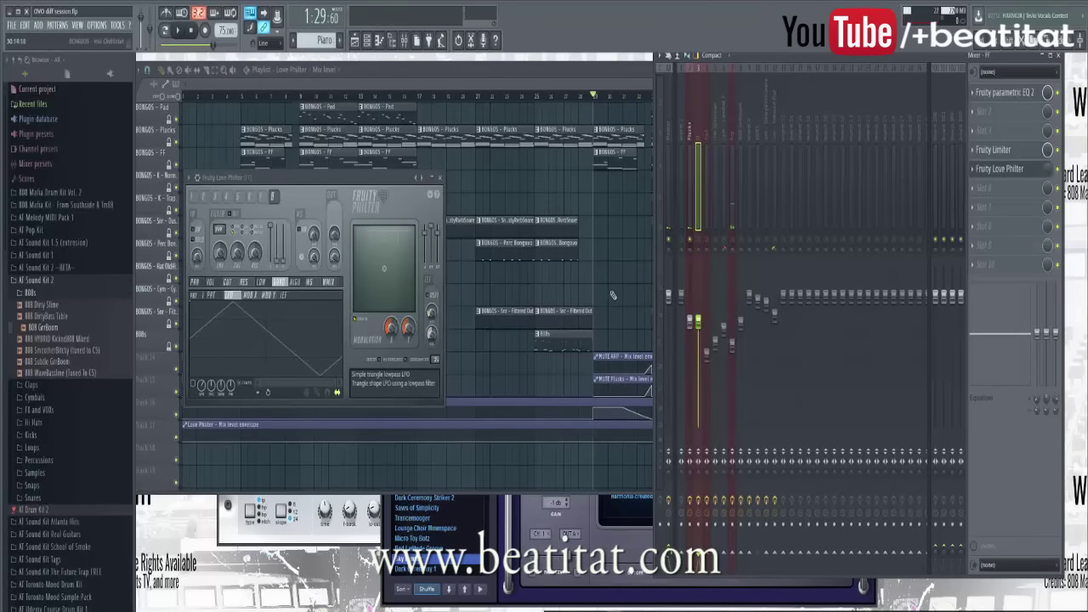
pyautogui.moveTo(594, 443); pyautogui.dragTo(624, 428)
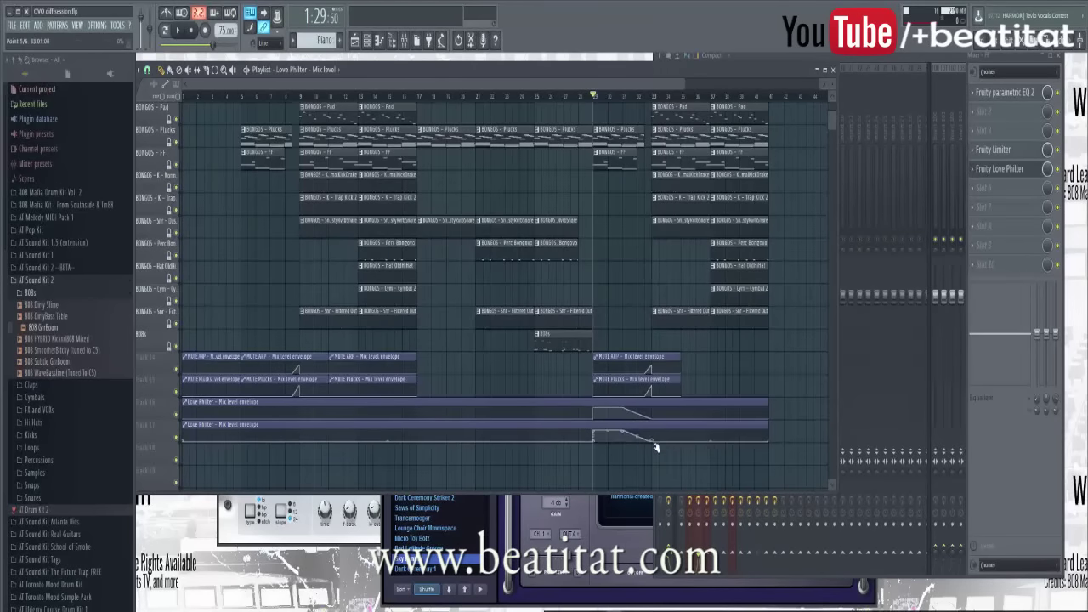
pyautogui.press('space')
# Step: Add Fruity Love Philter to slot 7 of the Arp mixer track with the Simple highpass preset, and close it
pyautogui.press('F9')
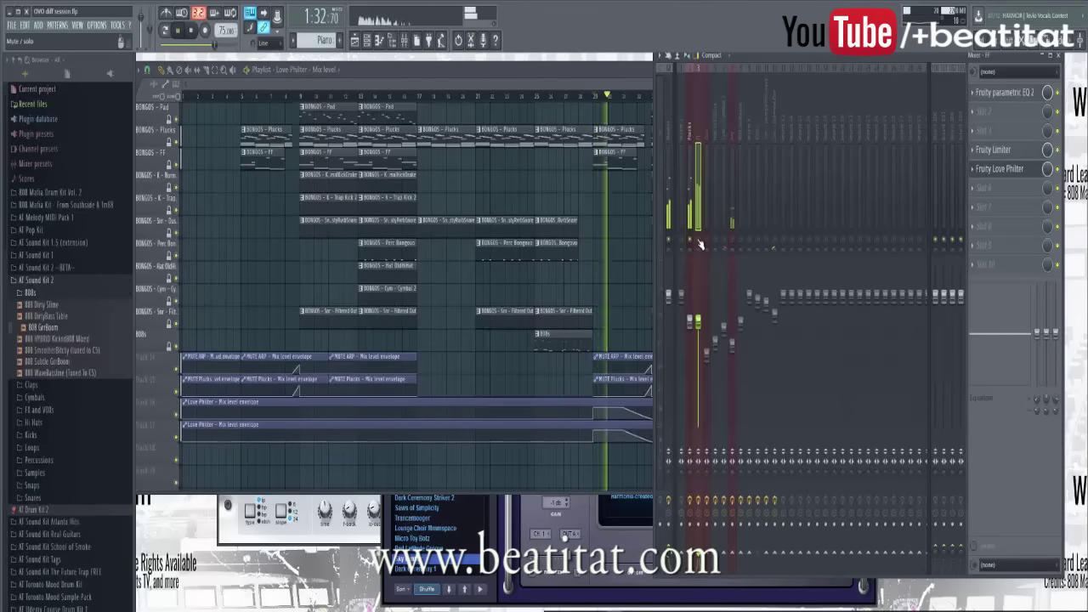
pyautogui.click(729, 234)
pyautogui.click(999, 207)
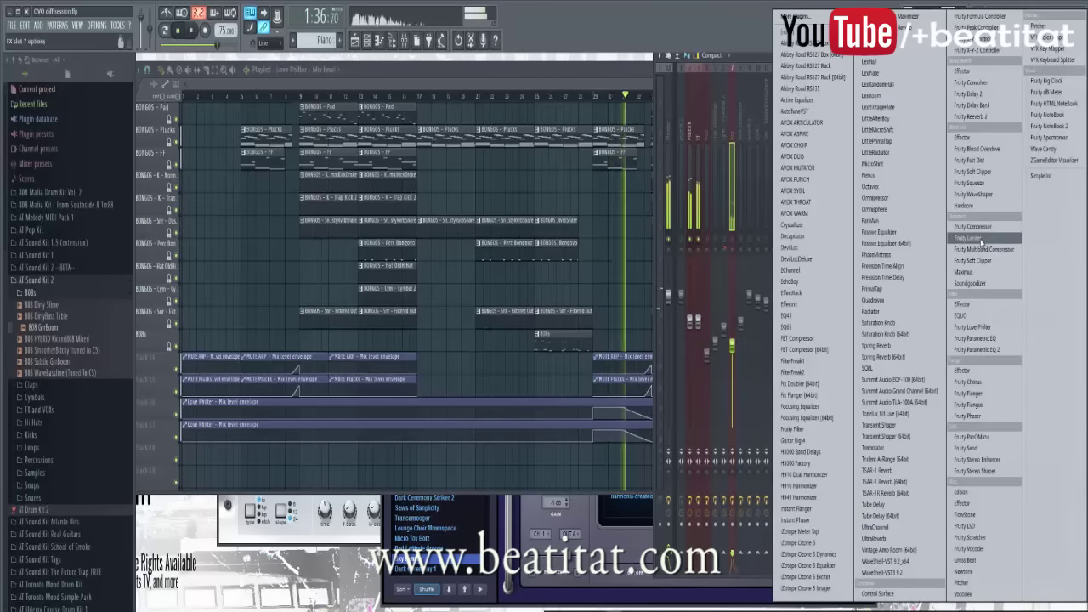
pyautogui.click(971, 326)
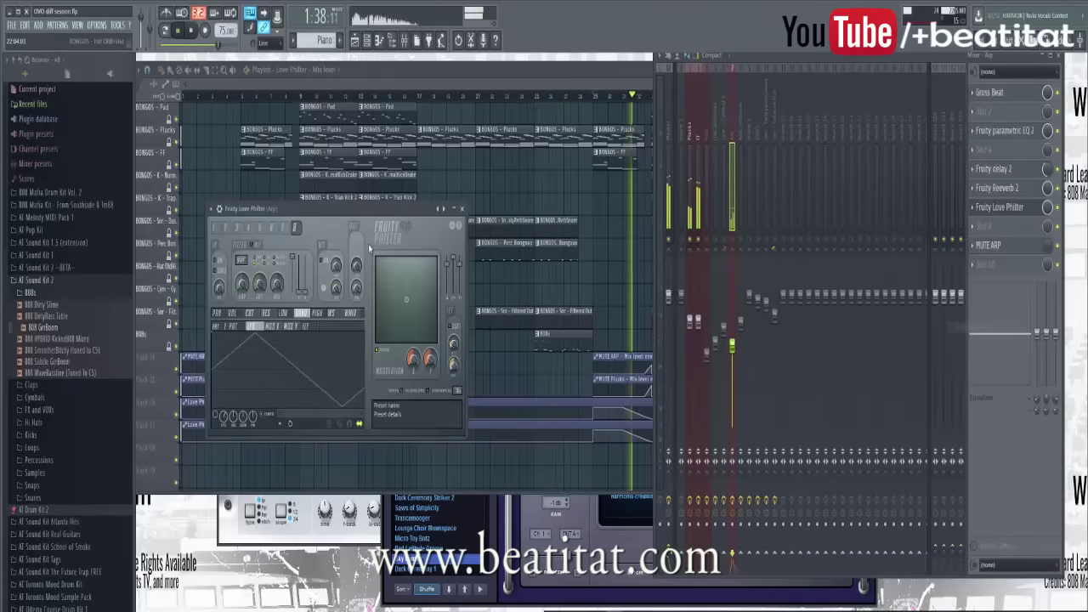
pyautogui.click(442, 210)
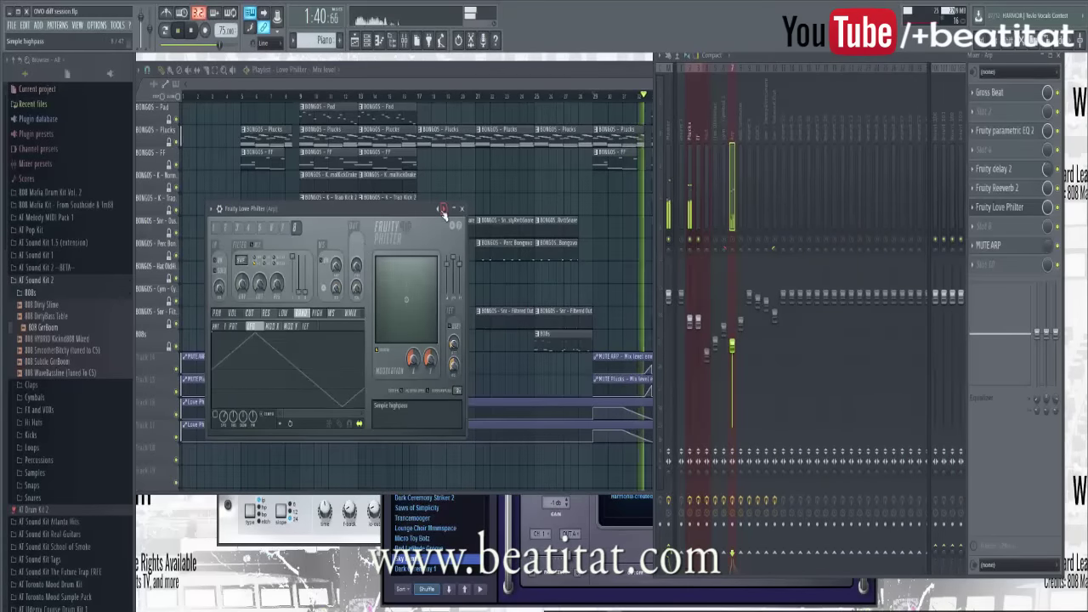
pyautogui.click(462, 208)
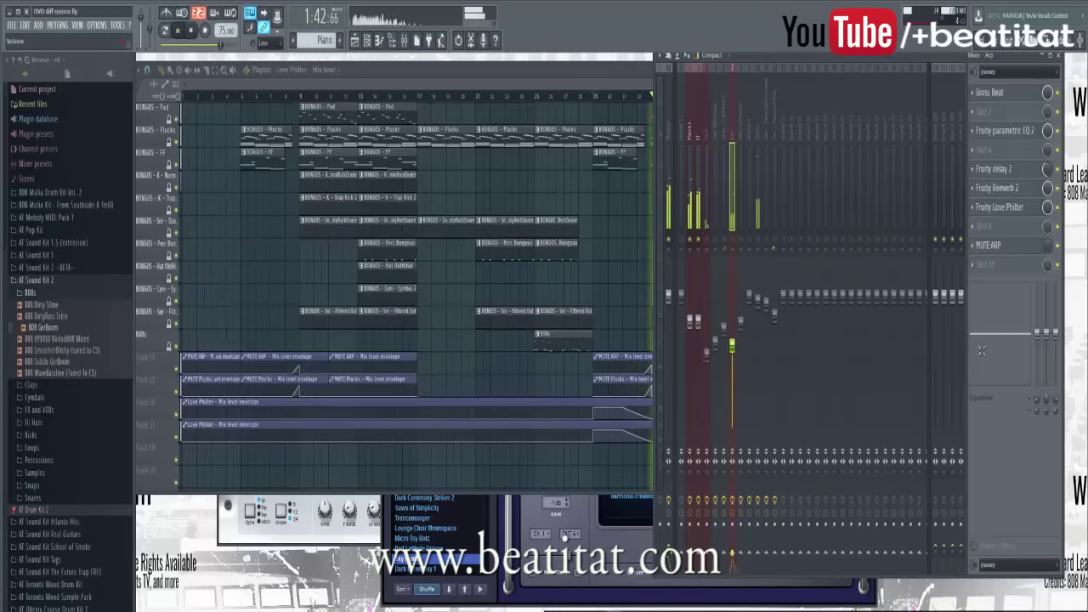
# Step: Create an automation clip for the Arp Love Philter mix level, raised at bar 29 and ramping down to bar 33, and check the mixer
pyautogui.rightClick(1048, 208)
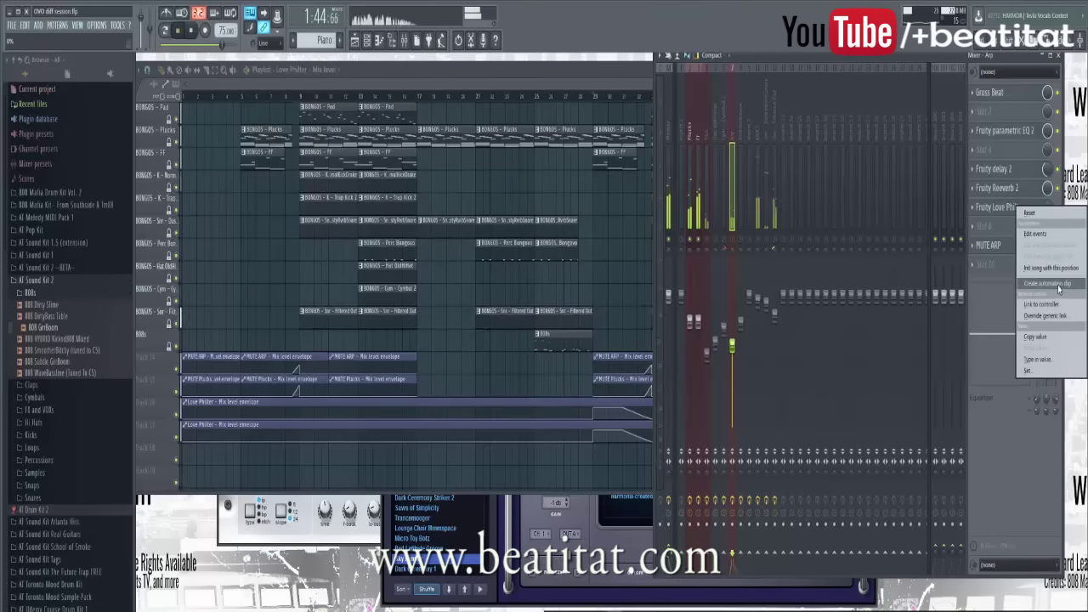
pyautogui.click(1053, 284)
pyautogui.moveTo(594, 463); pyautogui.dragTo(656, 480)
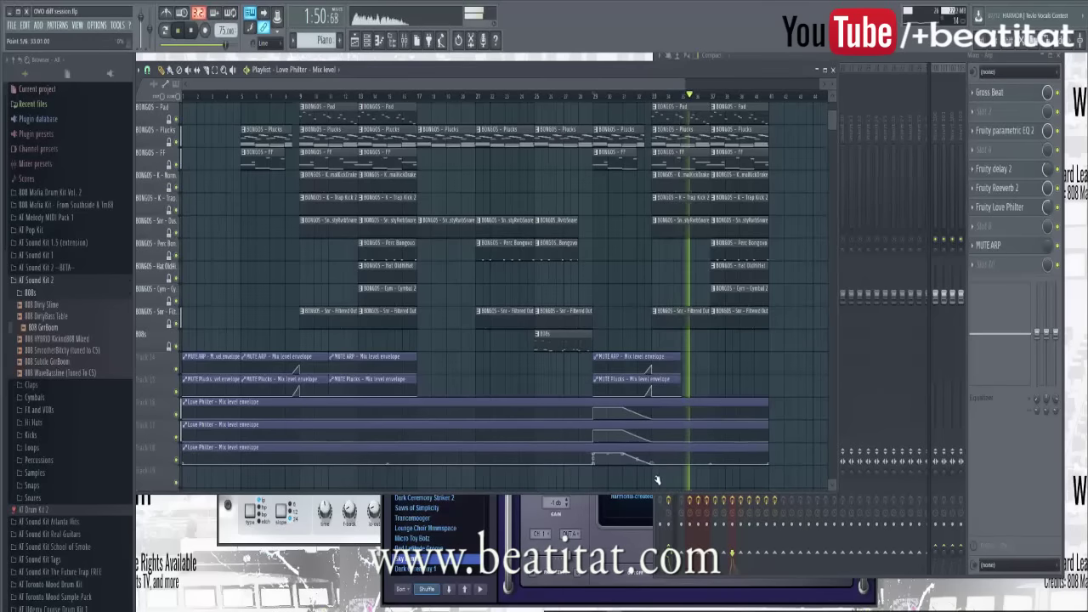
pyautogui.click(982, 508)
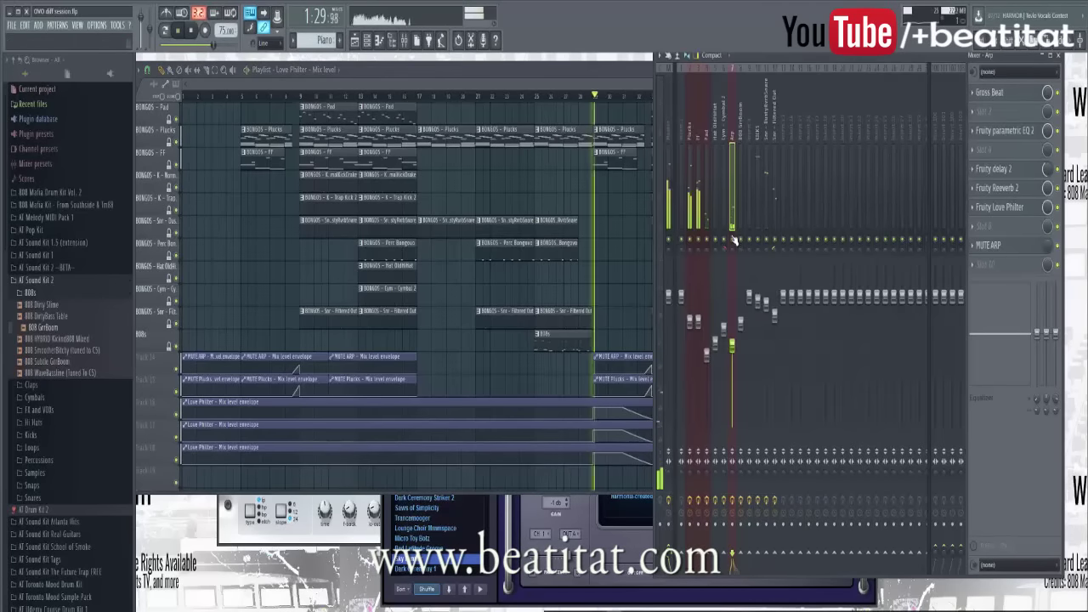
# Step: Select every clip in the playlist and try shifting the whole arrangement up one track
pyautogui.click(446, 138)
pyautogui.scroll(-2, 447, 138)
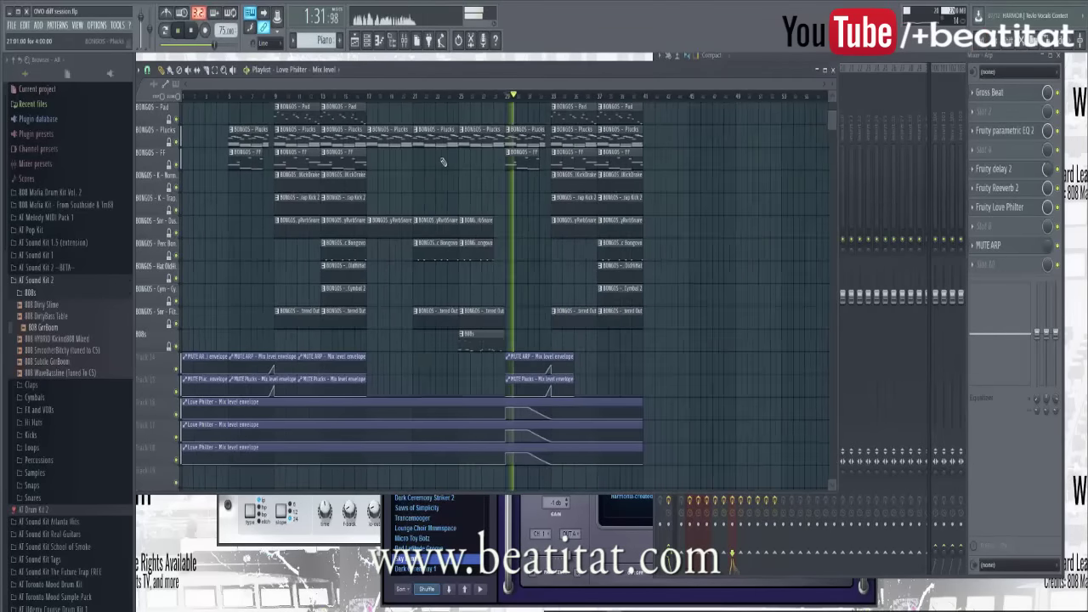
pyautogui.scroll(1, 448, 145)
pyautogui.hotkey('ctrl', 'a')
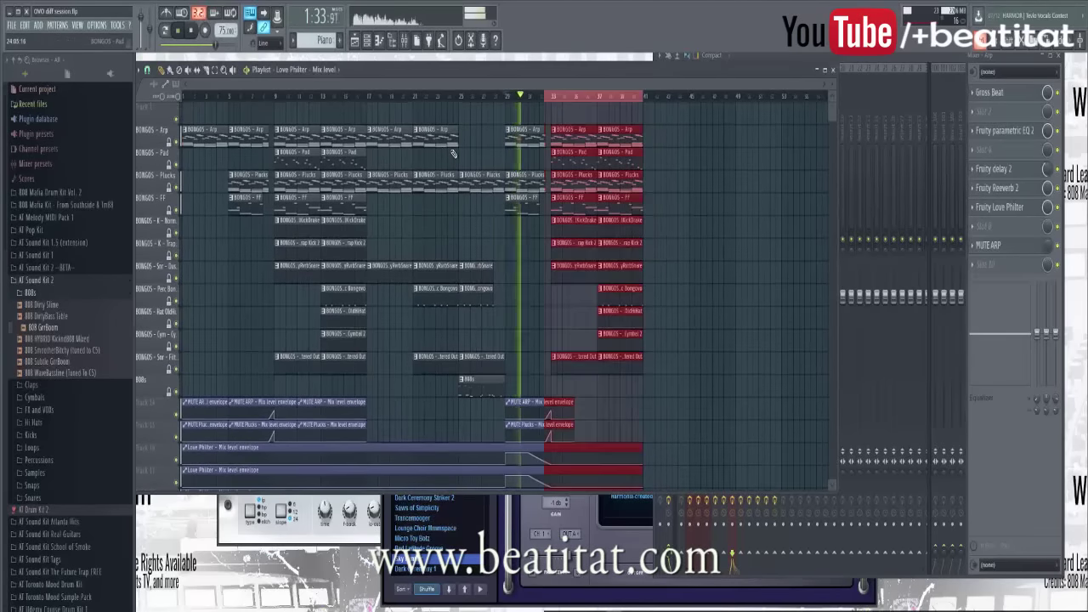
pyautogui.scroll(-1, 453, 153)
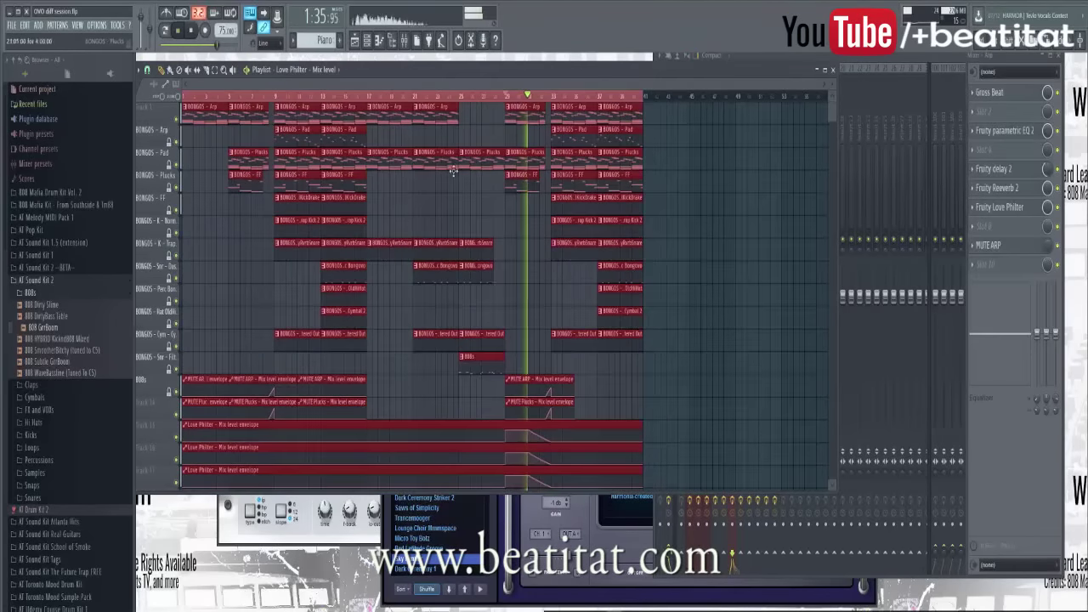
pyautogui.scroll(1, 420, 209)
pyautogui.click(420, 209)
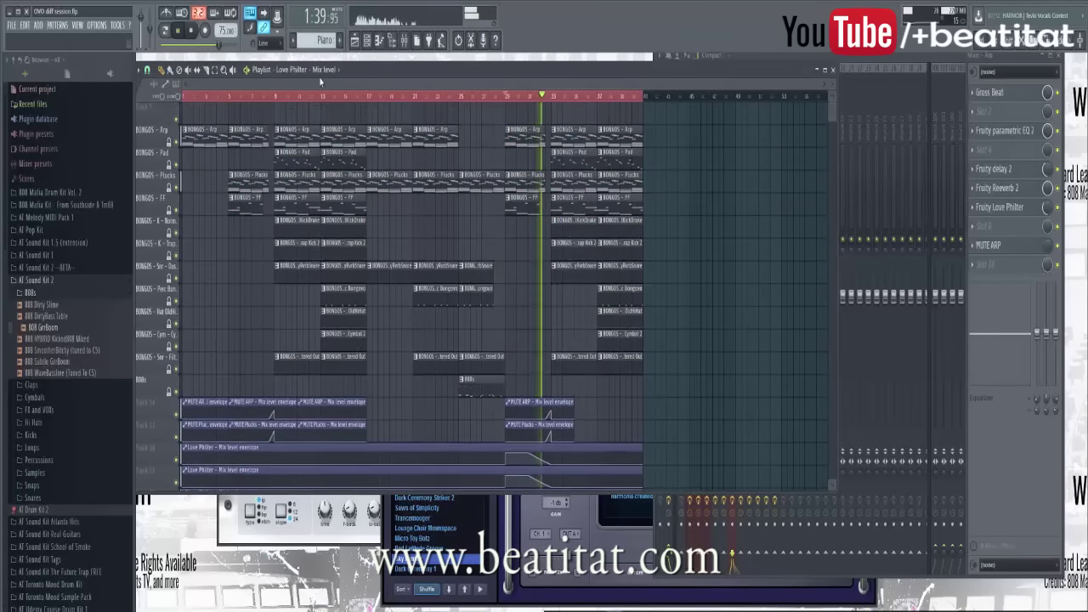
# Step: Place the Piano pattern at bar 41 on the empty top track and name that track after its clip
pyautogui.click(313, 70)
pyautogui.click(309, 297)
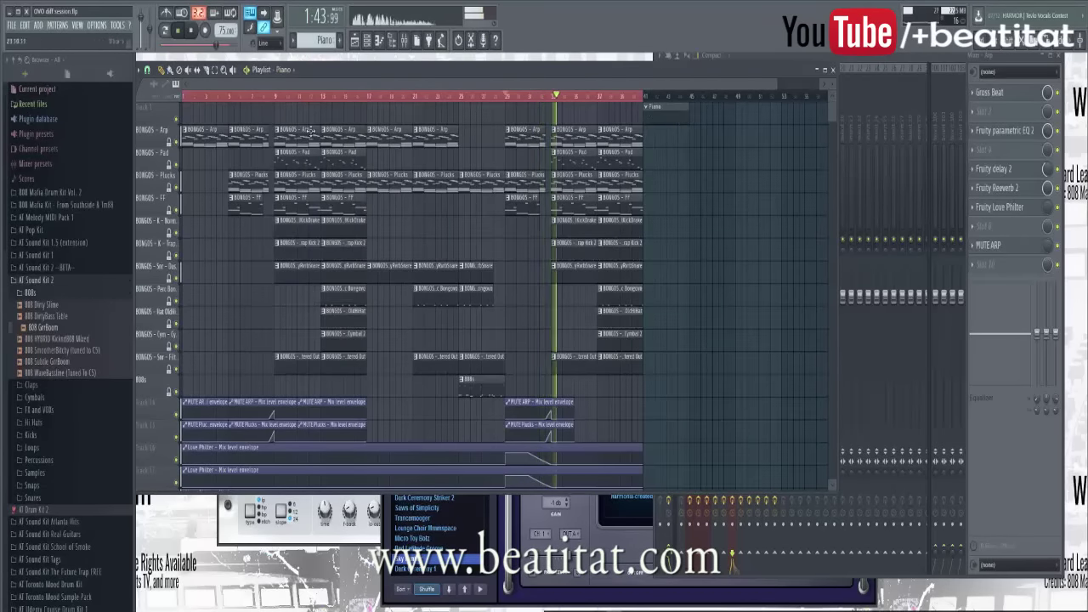
pyautogui.rightClick(158, 106)
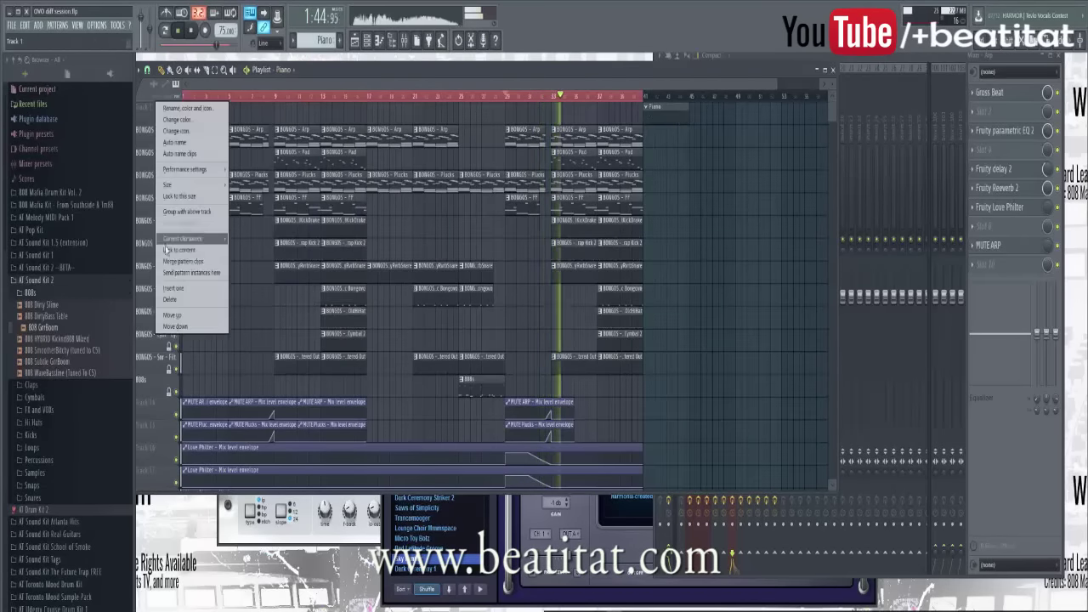
pyautogui.click(209, 255)
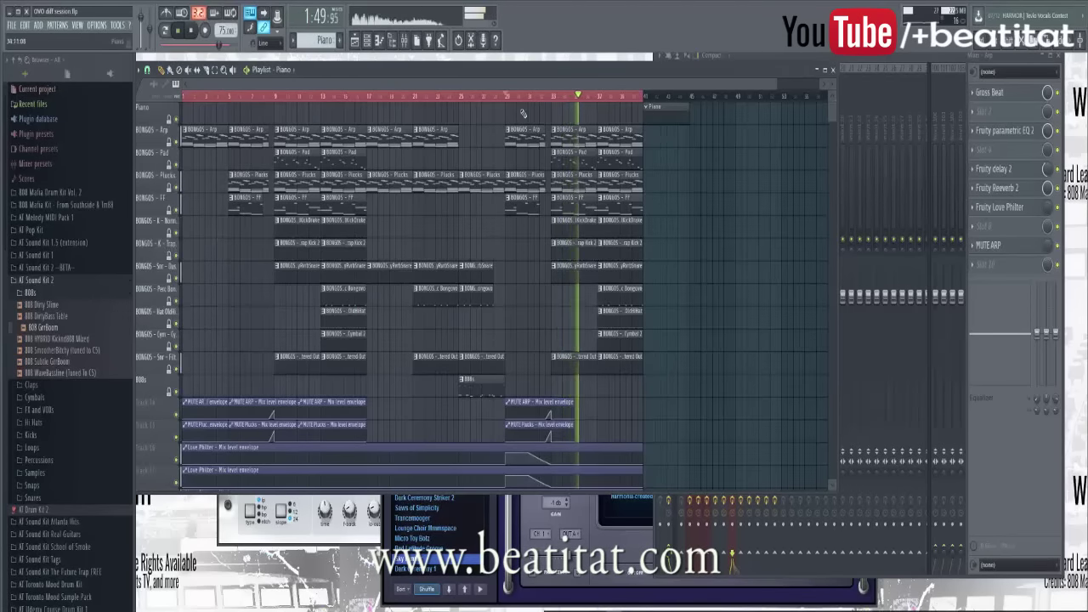
# Step: Check the mixer levels during playback with the playlist moved aside, and audition from bar 41
pyautogui.moveTo(468, 75); pyautogui.dragTo(594, 68)
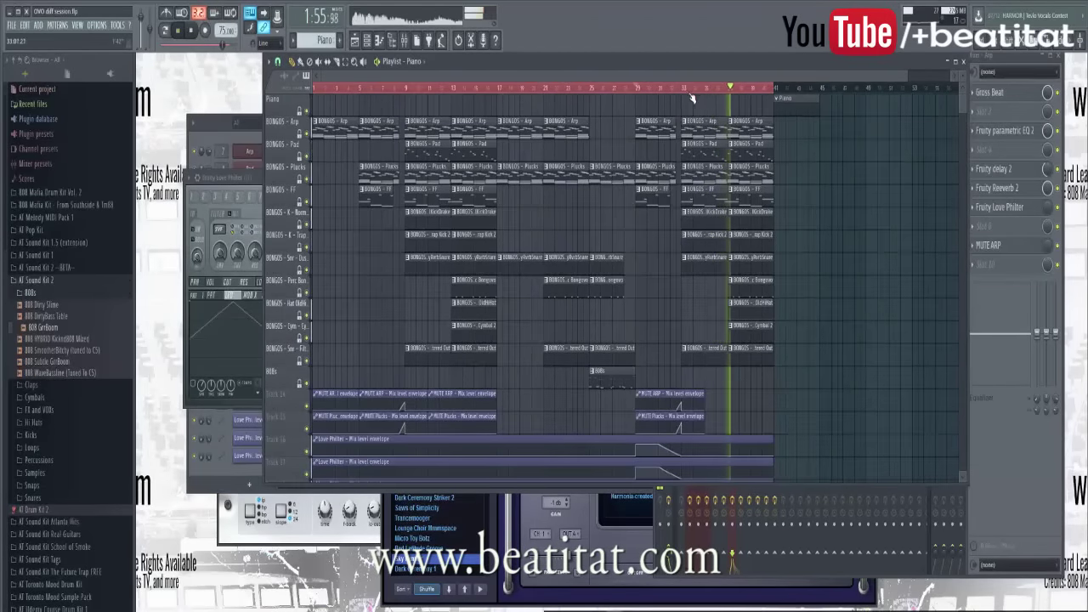
pyautogui.click(973, 482)
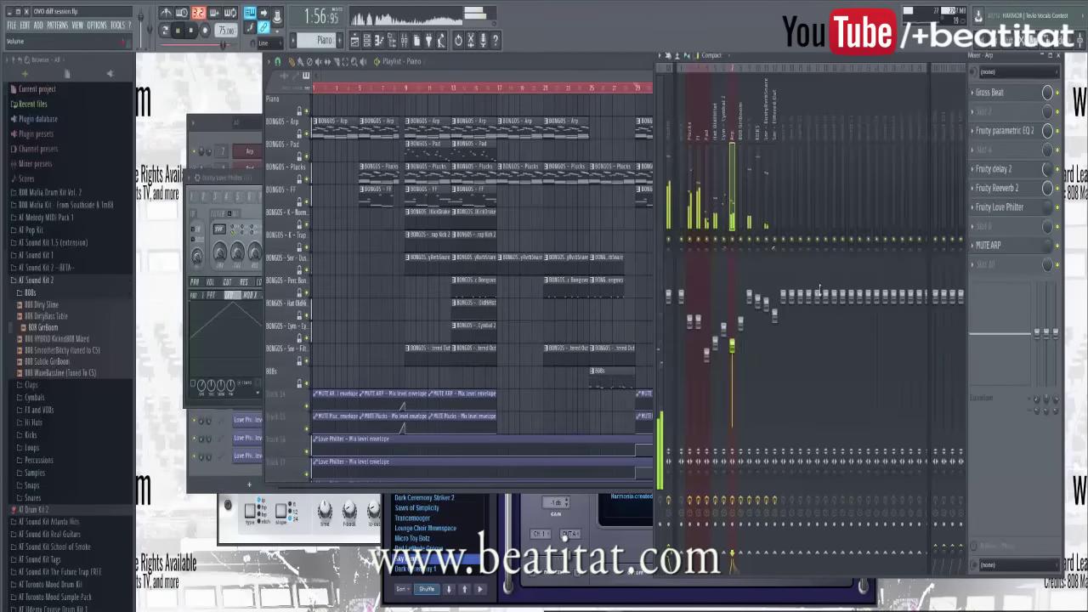
pyautogui.click(606, 73)
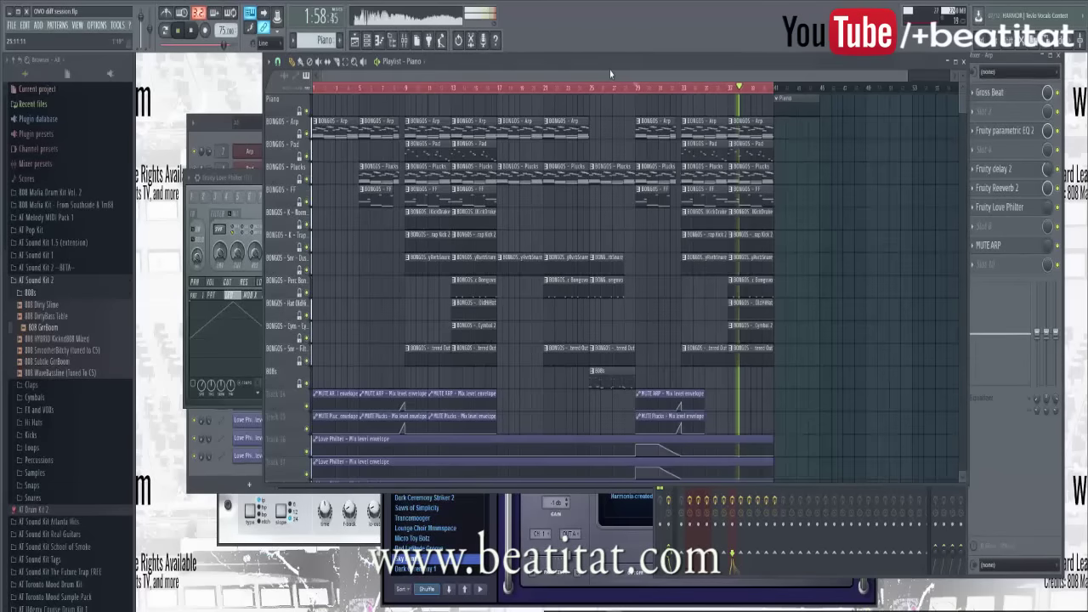
pyautogui.click(774, 88)
pyautogui.moveTo(769, 75); pyautogui.dragTo(649, 103)
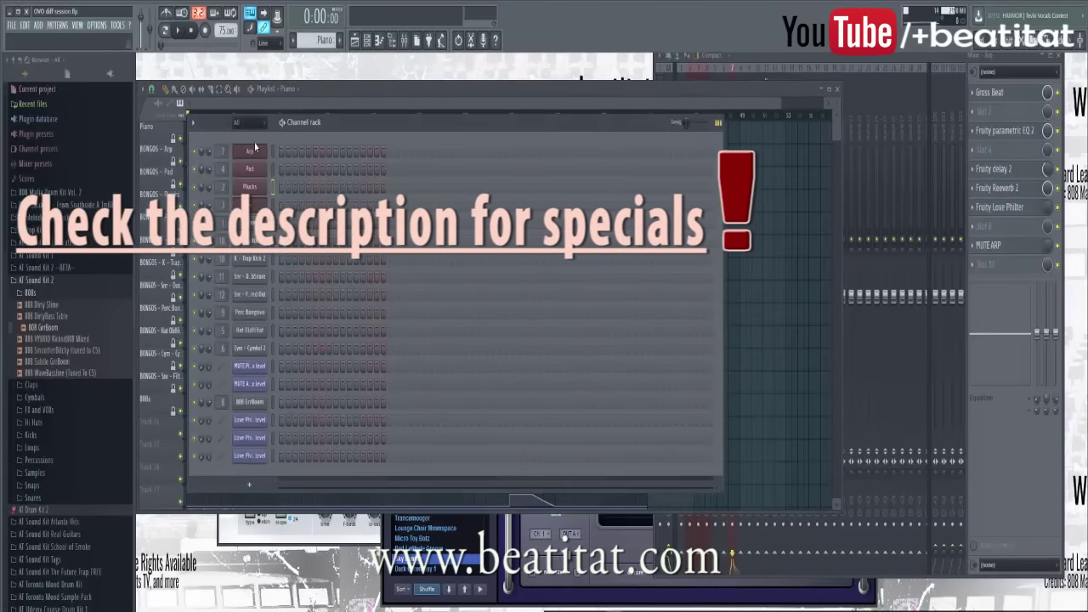
# Step: Insert an Addictive Keys channel above the Arp channel in the channel rack
pyautogui.rightClick(255, 151)
pyautogui.moveTo(294, 243)
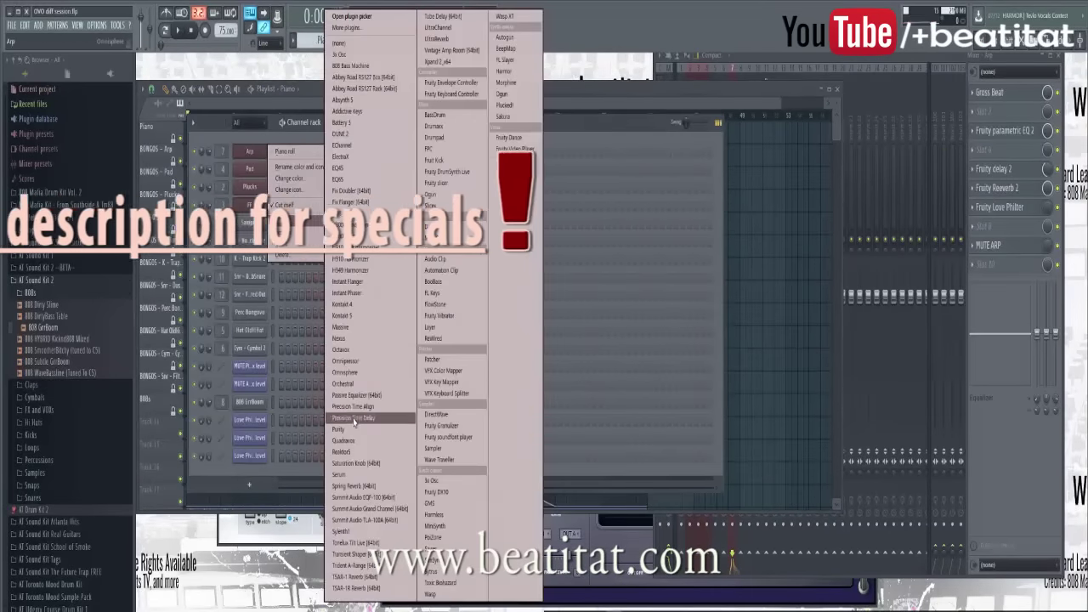
pyautogui.click(368, 111)
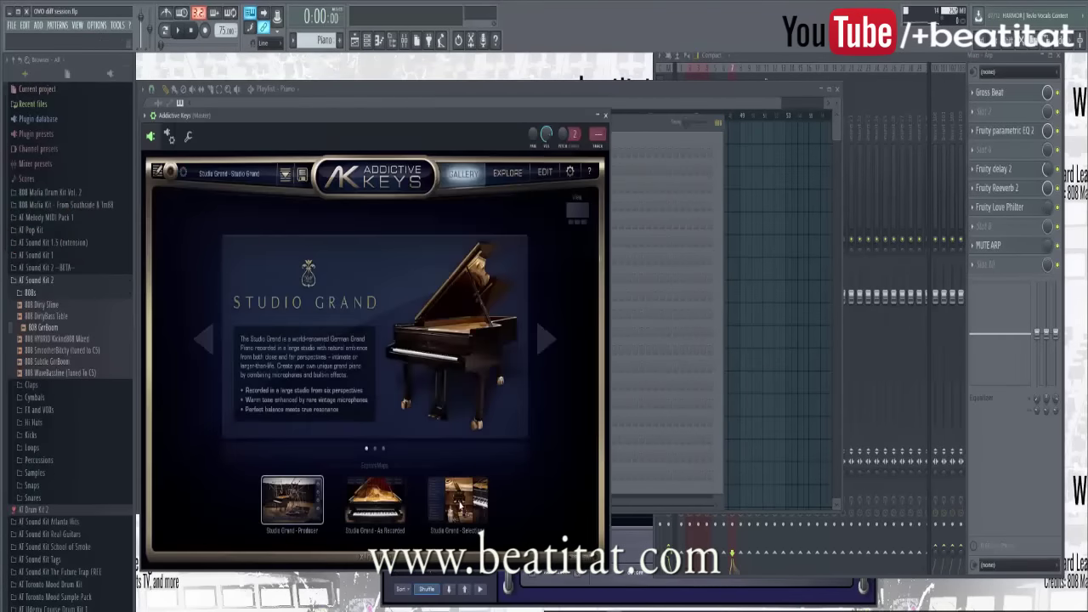
# Step: Load the Studio Grand's Grand Noir preset in Addictive Keys, route the channel to mixer track 13, and close the plugin
pyautogui.click(460, 506)
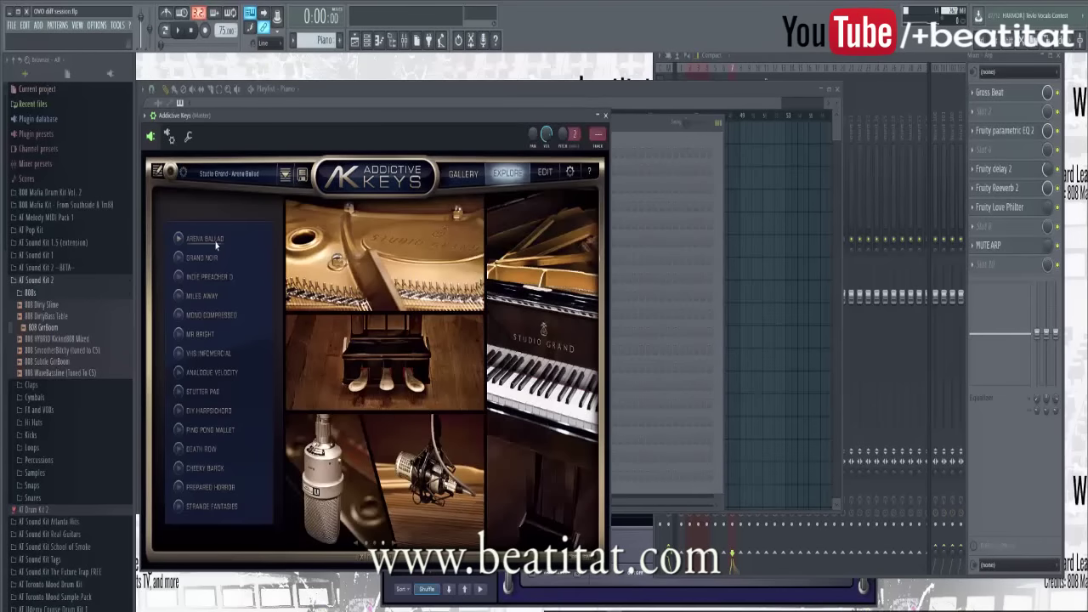
pyautogui.click(598, 149)
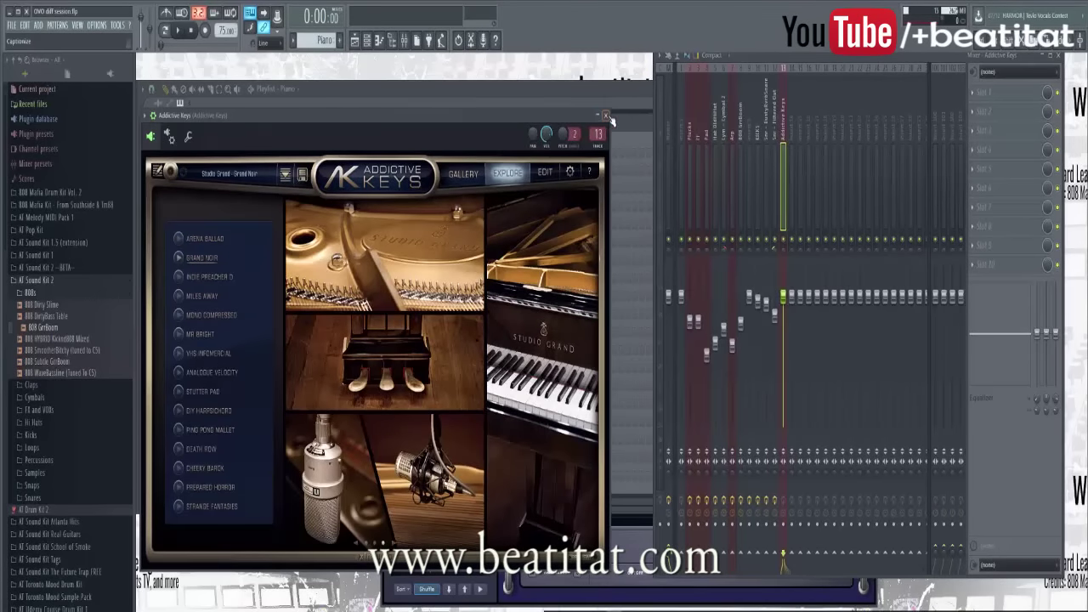
pyautogui.click(605, 114)
pyautogui.rightClick(256, 156)
pyautogui.click(334, 155)
pyautogui.press('F7')
pyautogui.rightClick(267, 156)
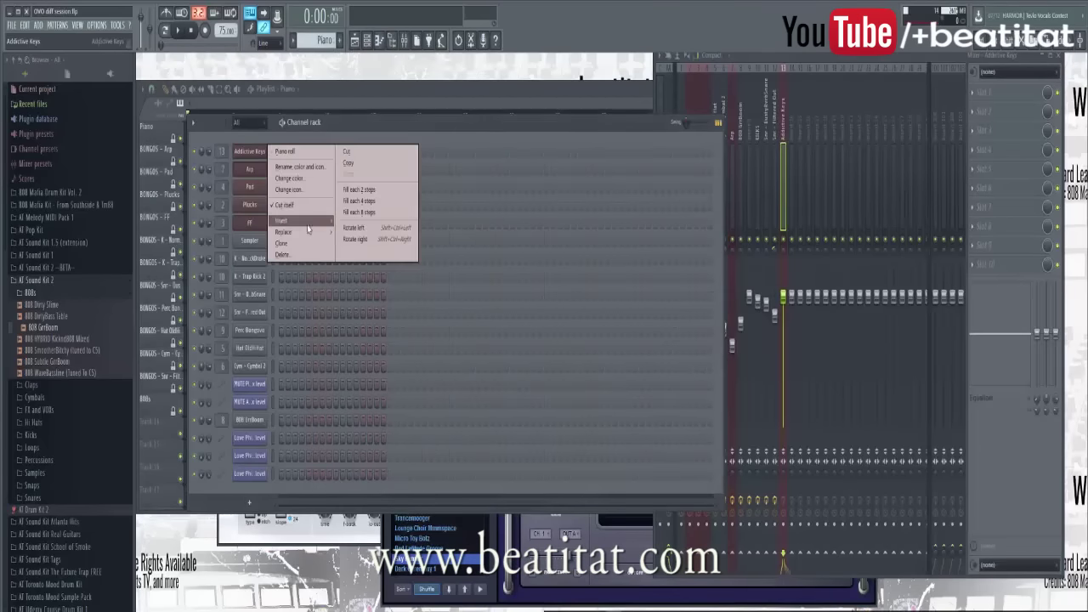
pyautogui.click(262, 151)
pyautogui.click(263, 152)
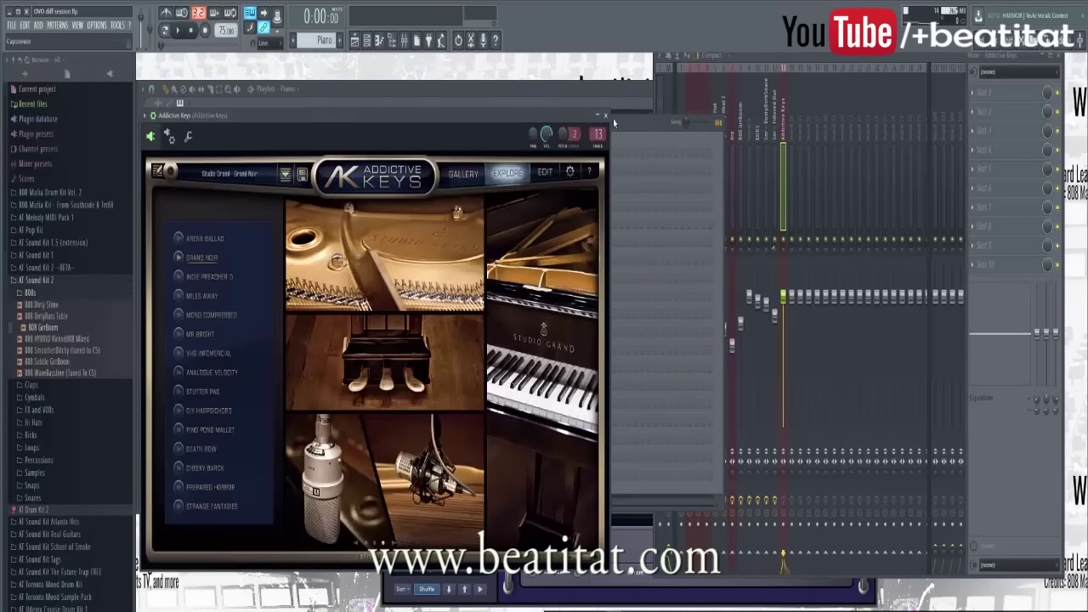
pyautogui.click(604, 115)
# Step: Paste the four-bar chord and melody notes into the Addictive Keys piano roll, audition the Piano pattern, and deselect the notes
pyautogui.rightClick(262, 151)
pyautogui.click(276, 153)
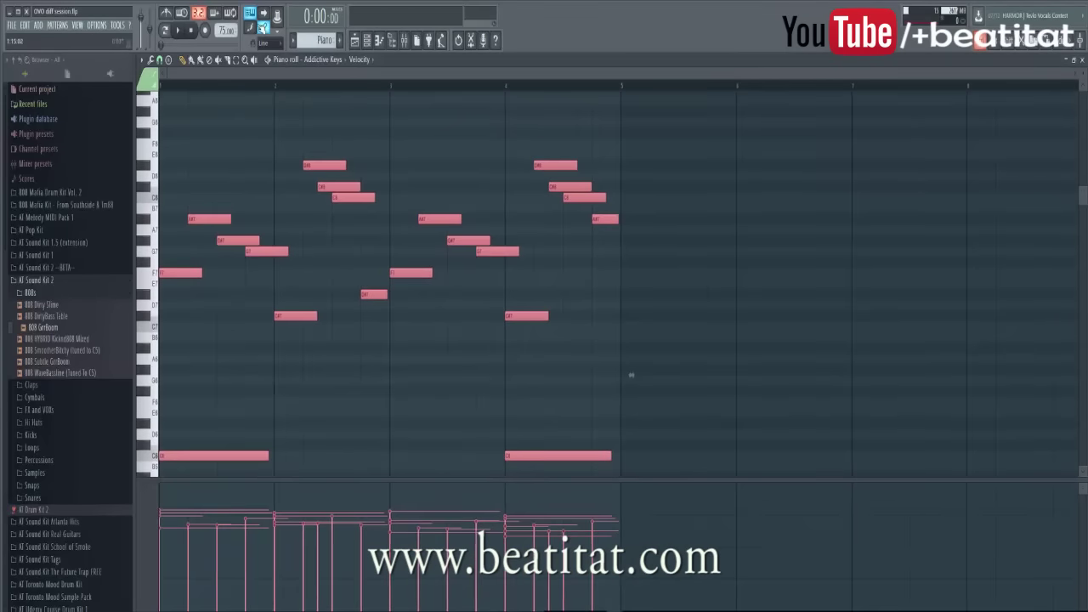
pyautogui.press('space')
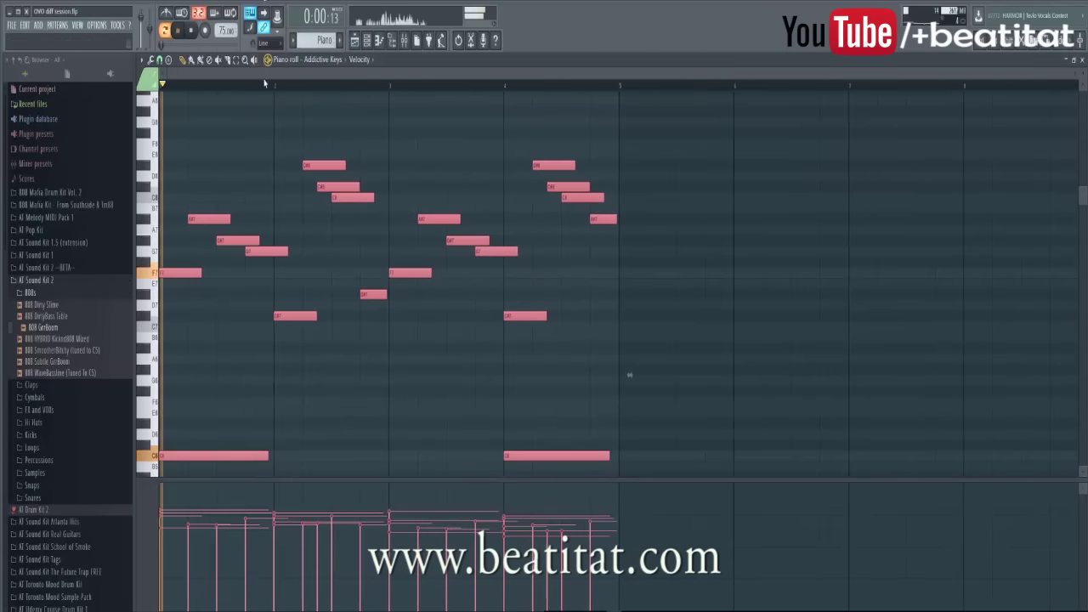
pyautogui.scroll(-5, 268, 215)
pyautogui.hotkey('ctrl', 'd')
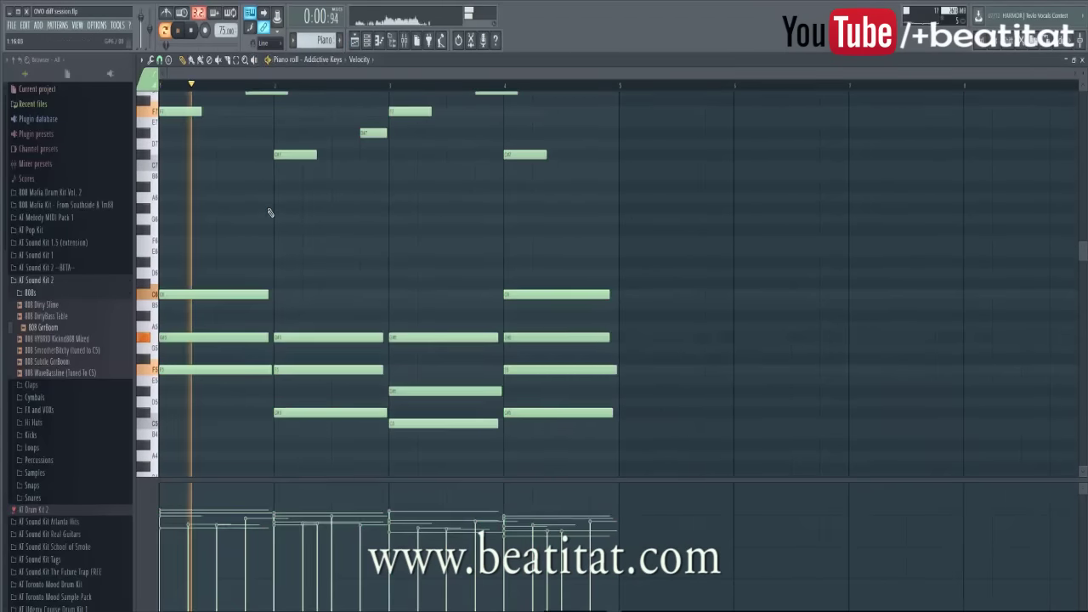
pyautogui.scroll(5, 268, 212)
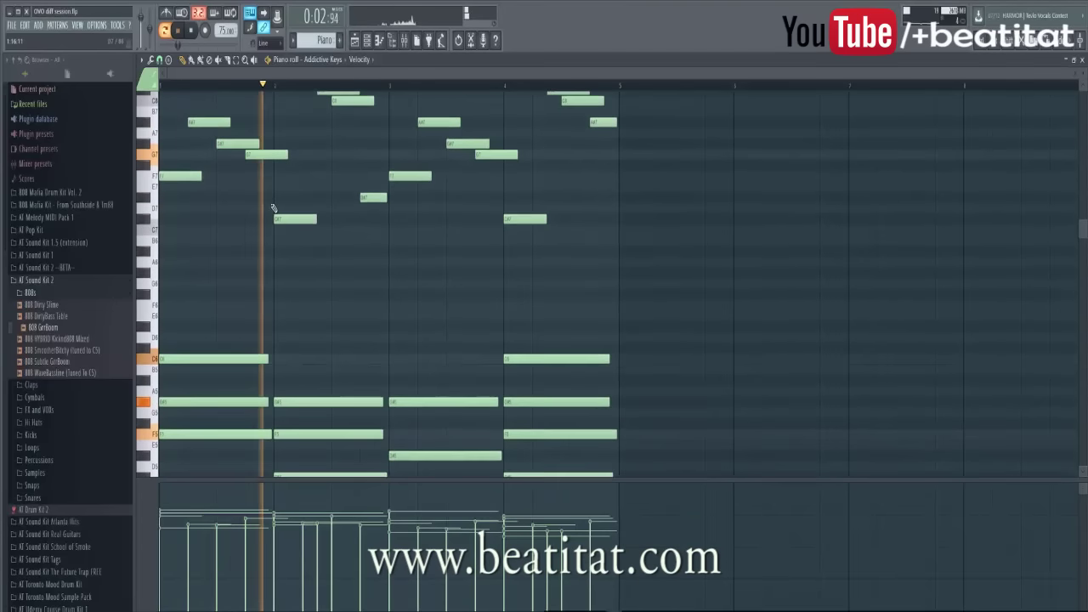
pyautogui.scroll(3, 247, 161)
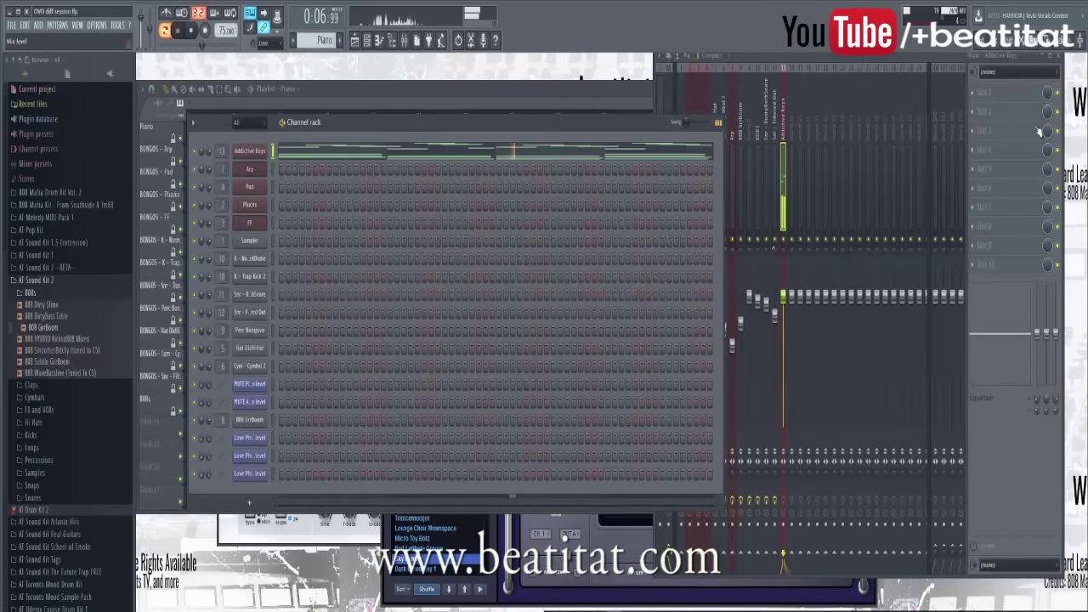
# Step: Add Fruity Parametric EQ 2 to slot 1 of the Addictive Keys mixer track, shape a high-pass curve, and close it
pyautogui.click(1038, 131)
pyautogui.click(975, 349)
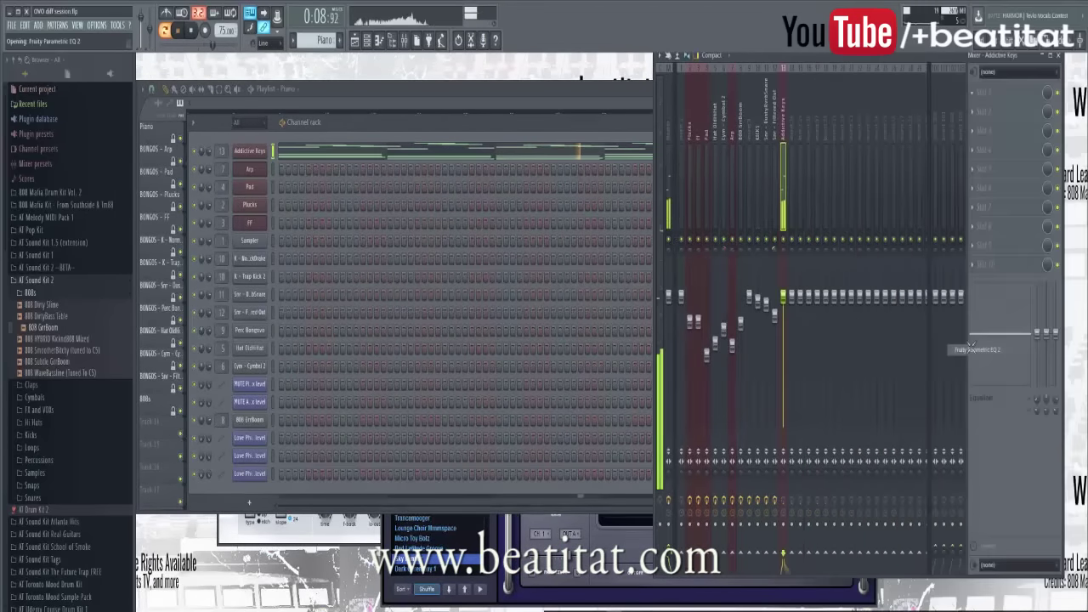
pyautogui.scroll(2, 385, 212)
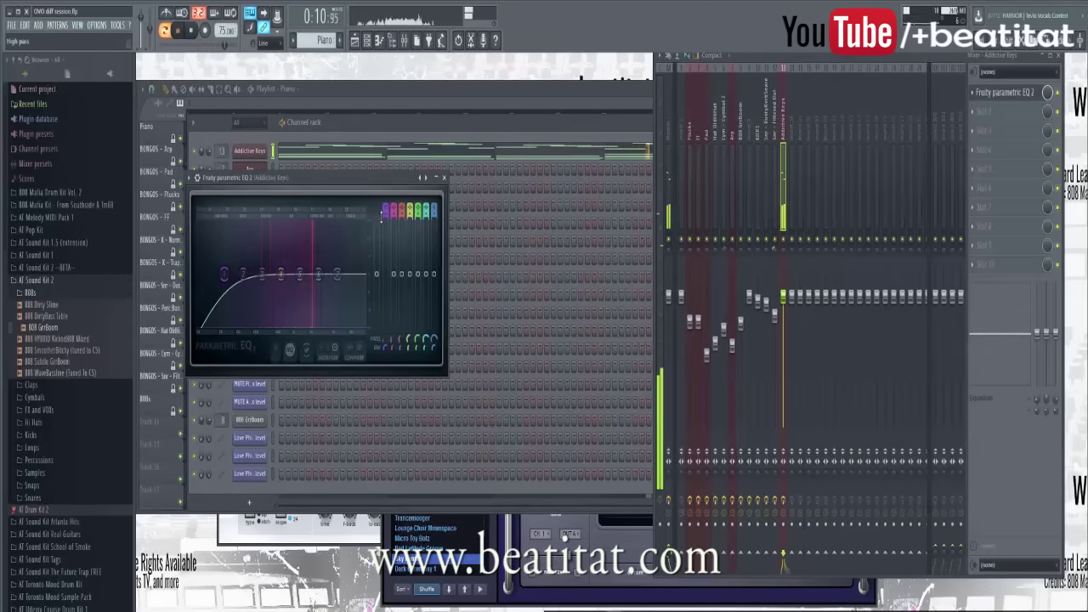
pyautogui.moveTo(231, 293); pyautogui.dragTo(364, 284)
pyautogui.click(442, 178)
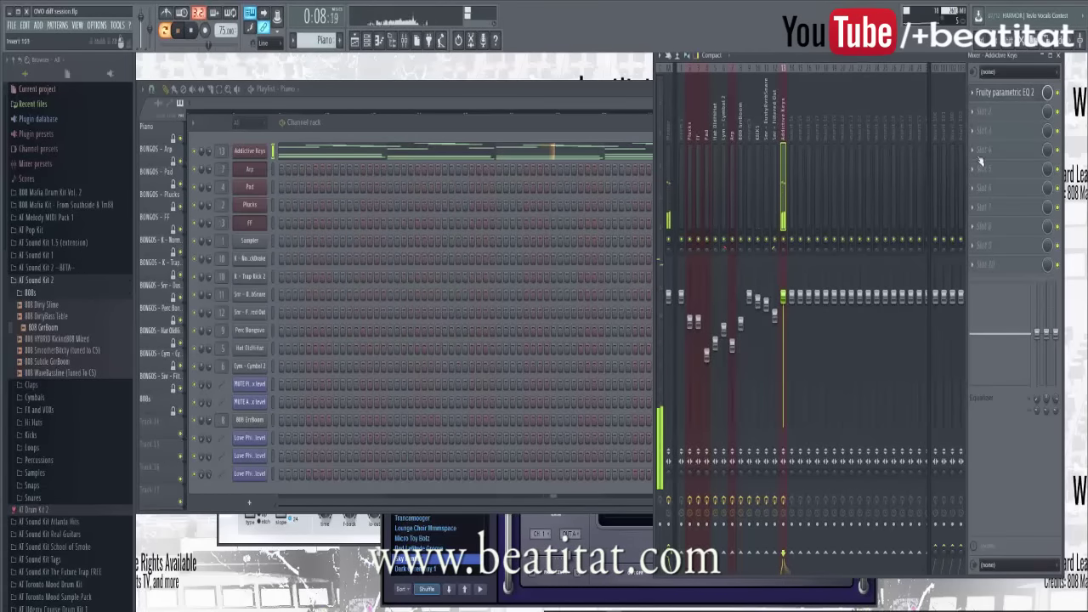
# Step: Add Gross Beat to slot 3 of the Addictive Keys mixer track with the 1/2 Speed time preset, and close it
pyautogui.click(1011, 132)
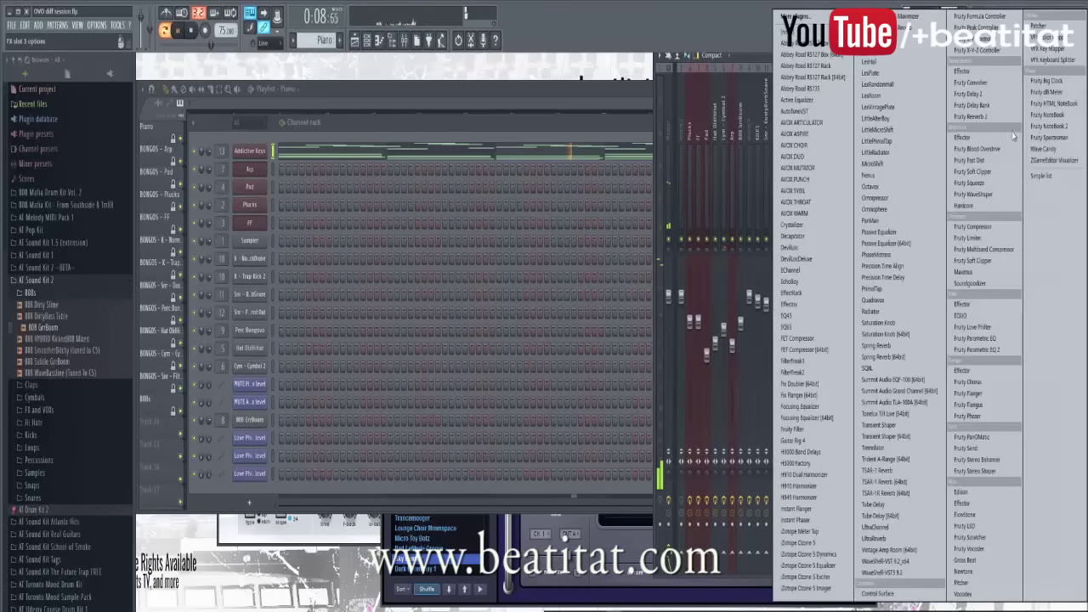
pyautogui.click(967, 560)
pyautogui.click(219, 208)
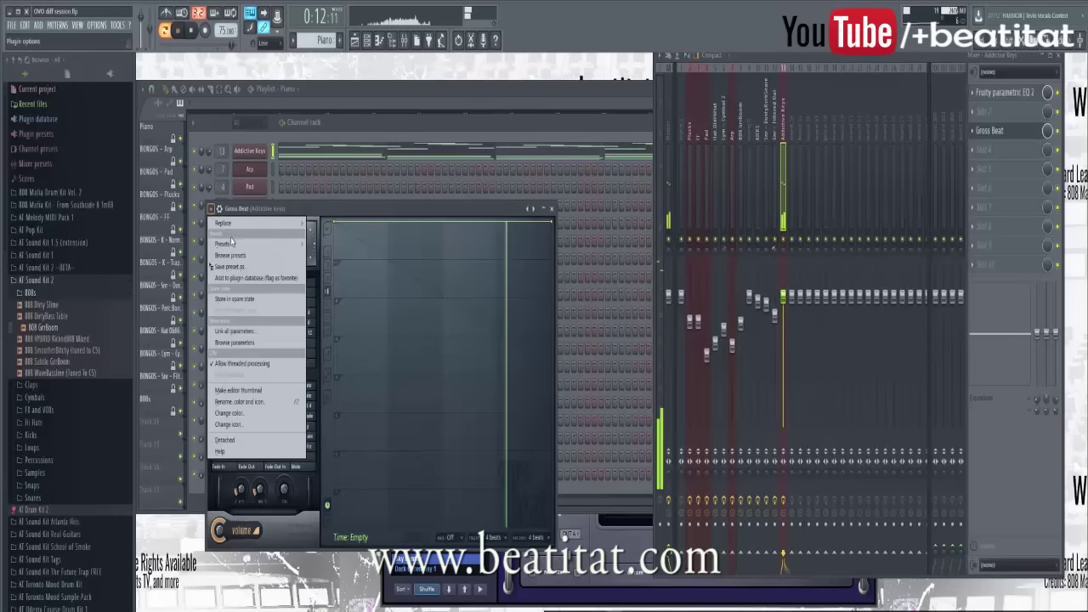
pyautogui.press('Escape')
pyautogui.click(274, 352)
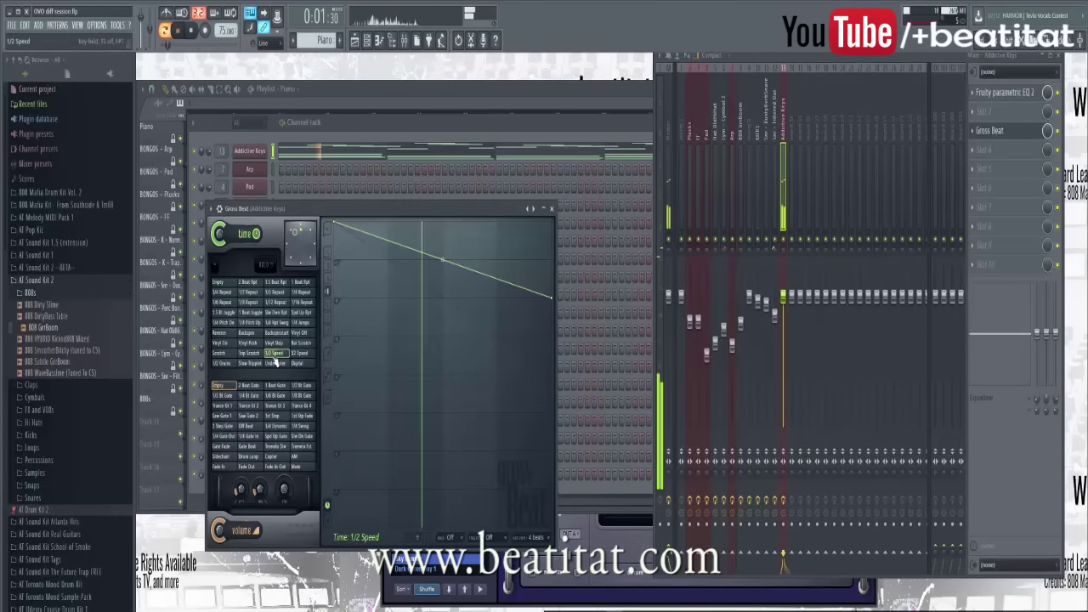
pyautogui.click(550, 208)
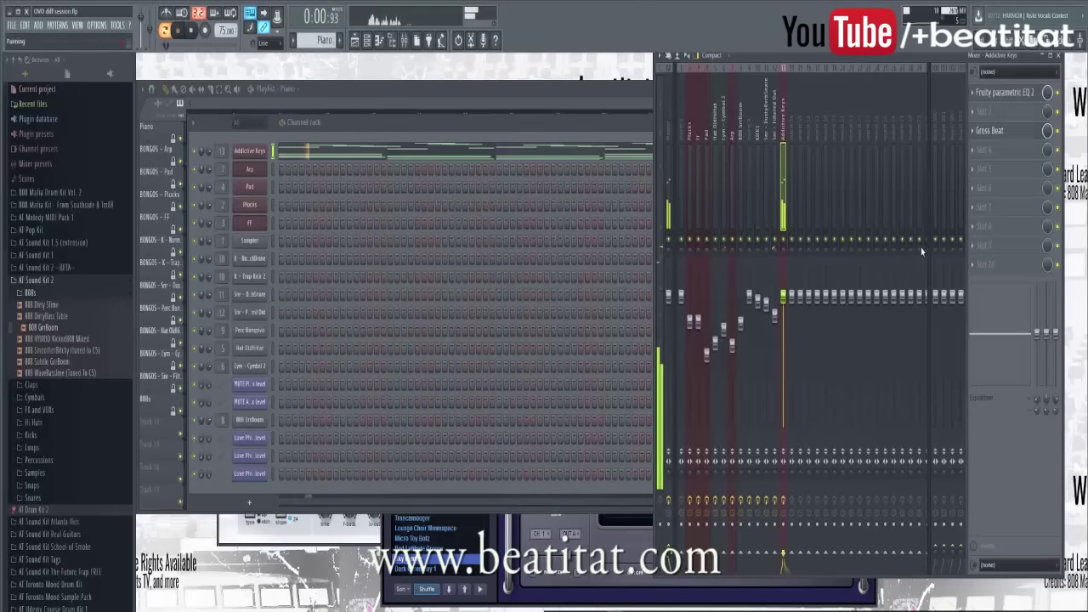
# Step: Add Effectrix with a preset to slot 5 of the Addictive Keys mixer track, and lower the track's volume
pyautogui.click(1003, 174)
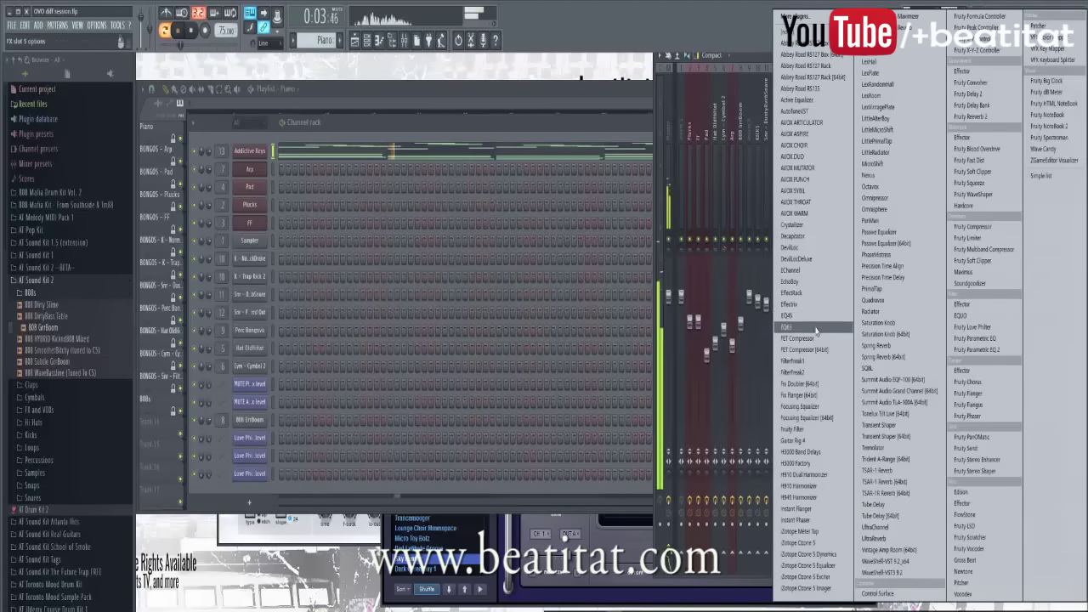
pyautogui.click(792, 303)
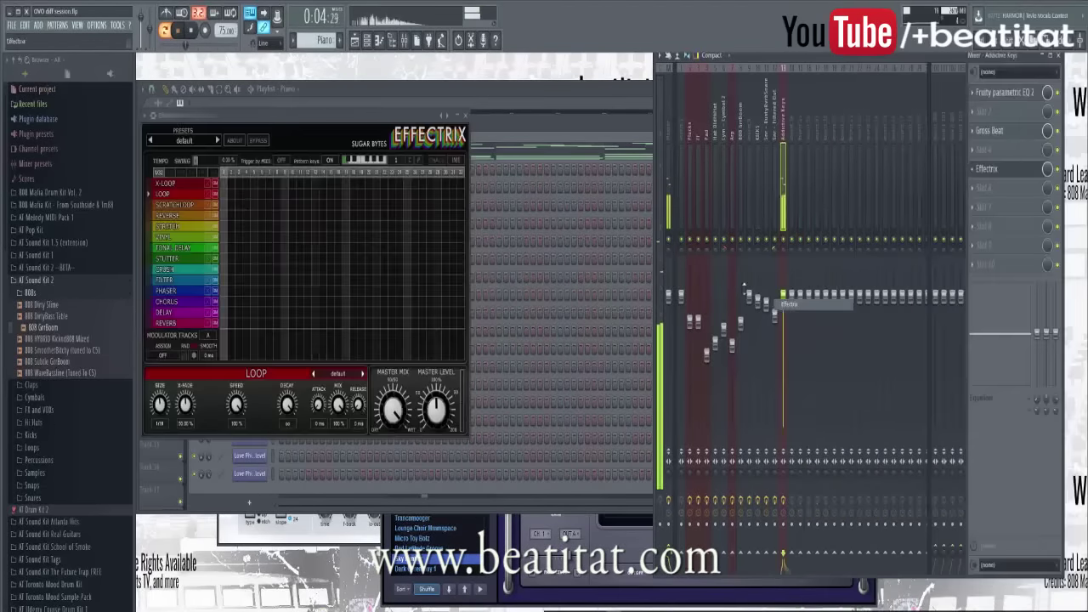
pyautogui.click(169, 143)
pyautogui.moveTo(174, 228)
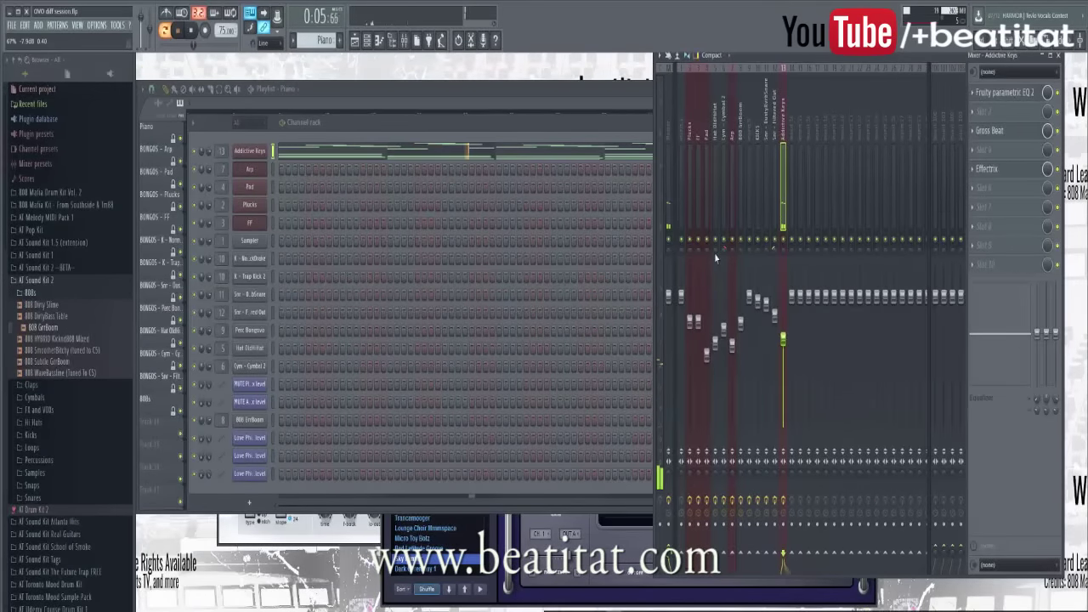
# Step: Place a BONGOS - Arp clip at bar 41 beneath the Piano clip and audition from there
pyautogui.click(616, 102)
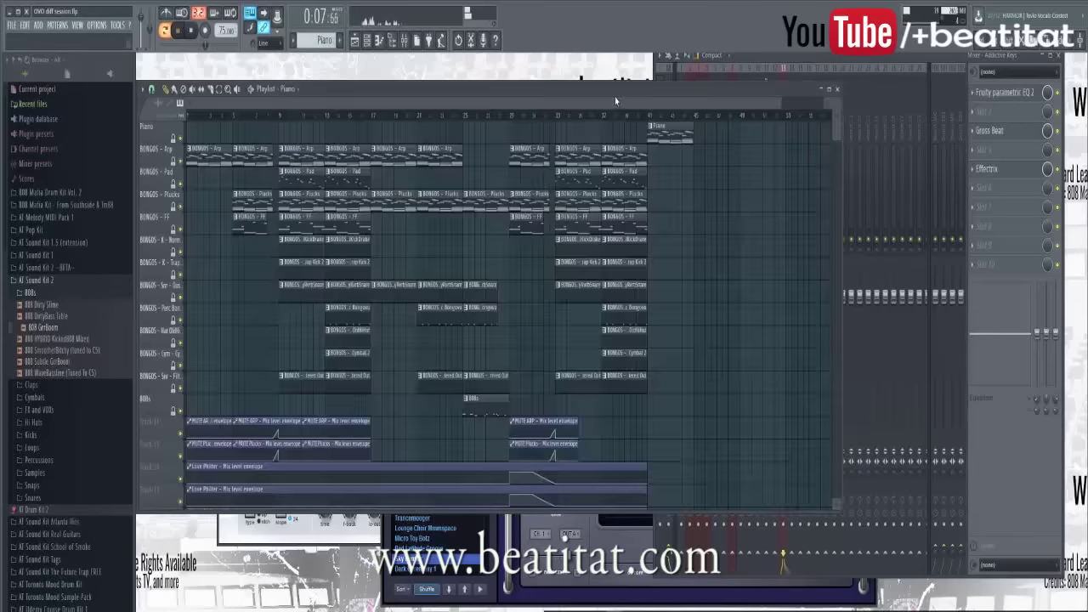
pyautogui.click(651, 117)
pyautogui.click(397, 153)
pyautogui.click(647, 155)
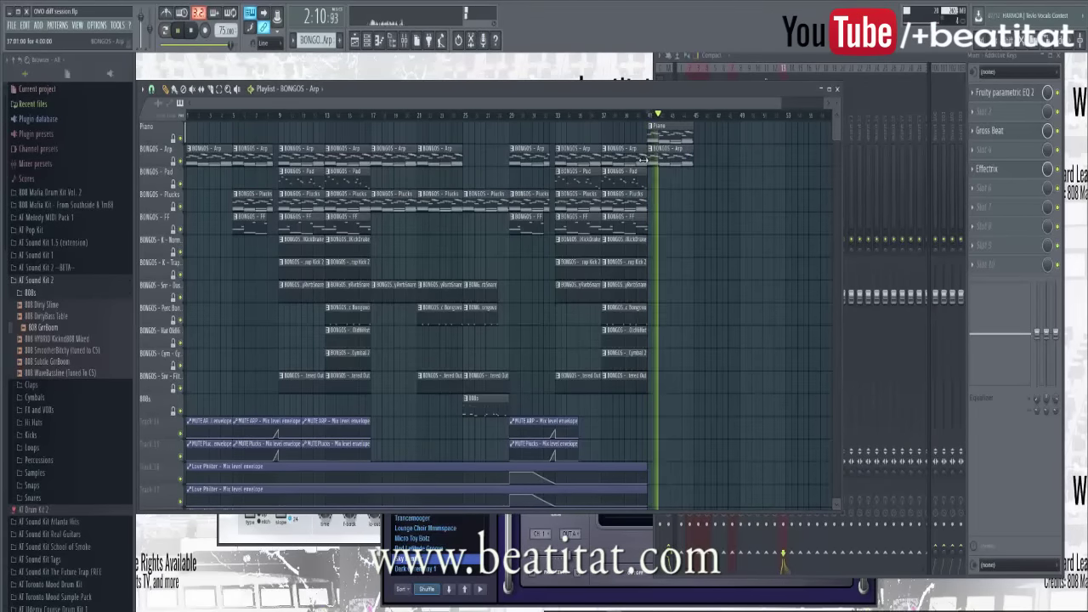
pyautogui.press('space')
# Step: Place the BONGOS DustyVerbSnare and both kick patterns at bar 41, and trim the two kick clips to start at bar 43
pyautogui.click(399, 284)
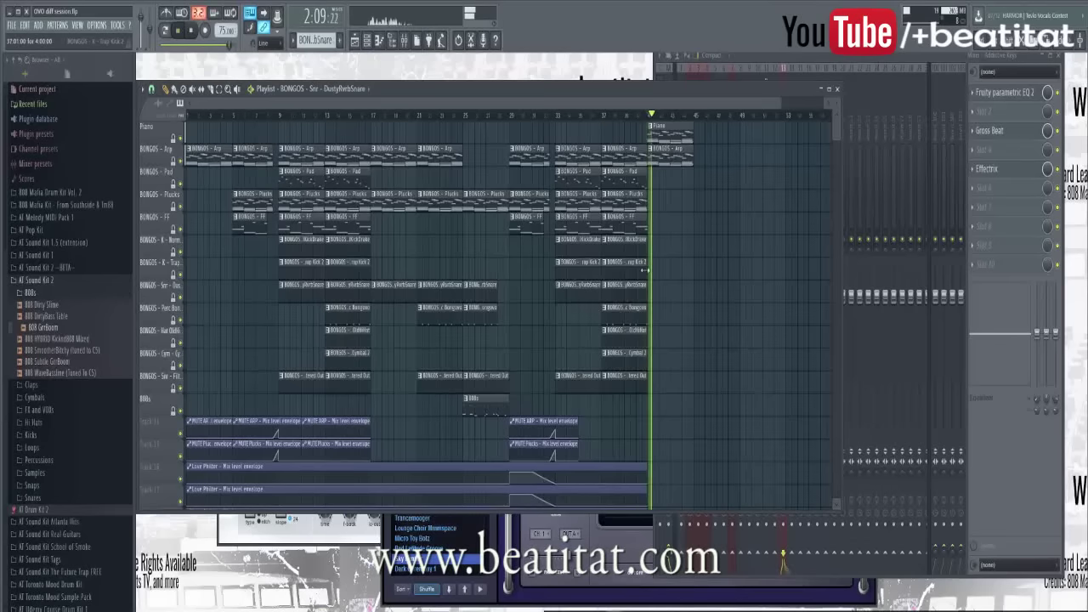
pyautogui.click(627, 262)
pyautogui.click(650, 262)
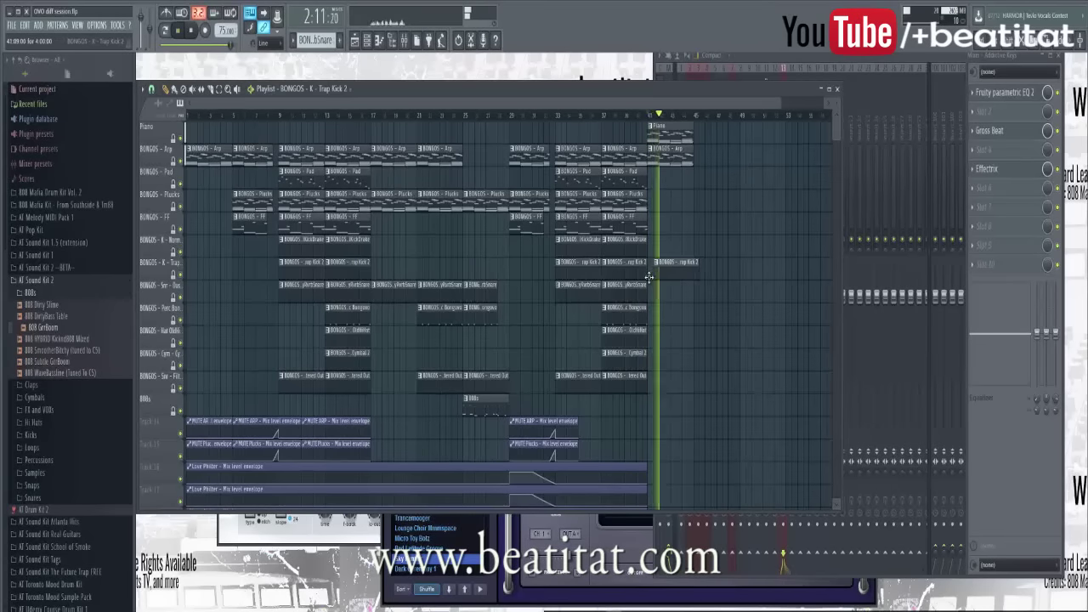
pyautogui.click(627, 284)
pyautogui.click(659, 285)
pyautogui.click(648, 239)
pyautogui.click(653, 262)
pyautogui.click(653, 269)
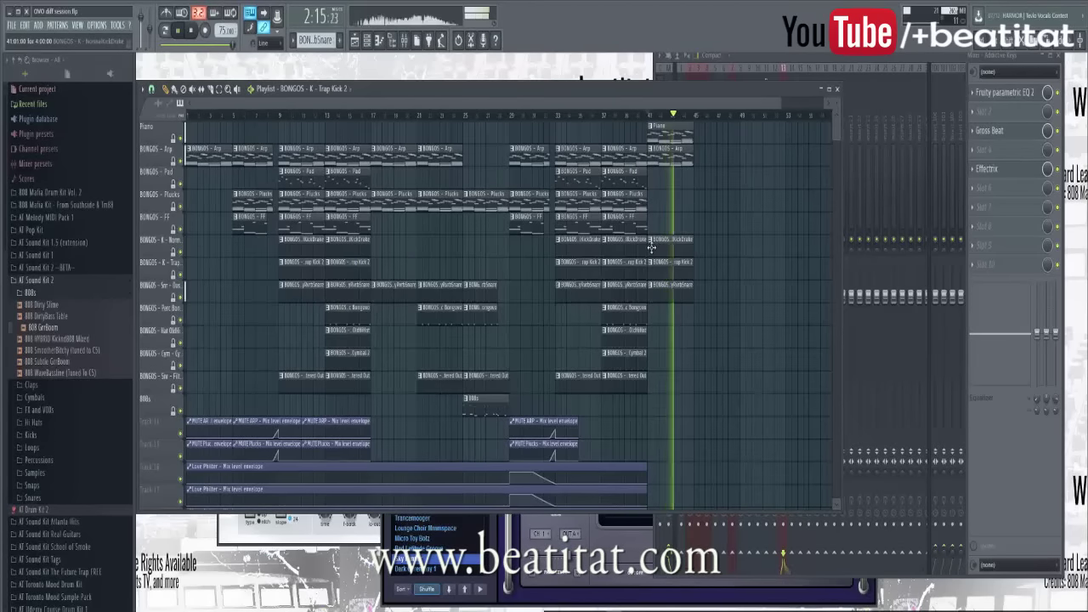
pyautogui.moveTo(651, 248); pyautogui.dragTo(673, 269)
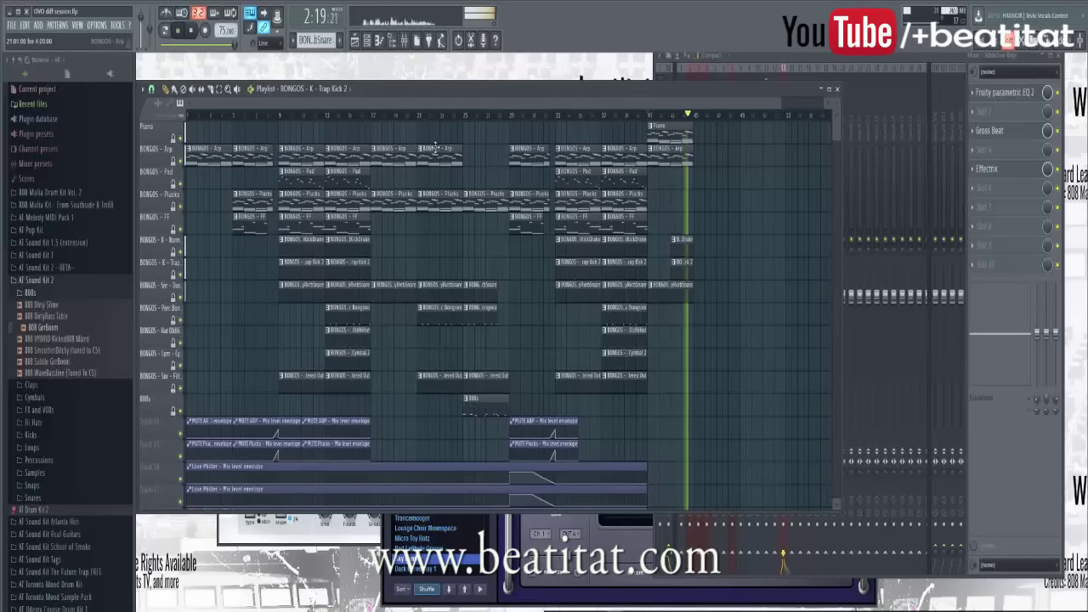
# Step: Duplicate all the clips between bars 21 and 41 so the copies start at bar 45, and audition from bar 41
pyautogui.moveTo(432, 147); pyautogui.dragTo(489, 412)
pyautogui.moveTo(520, 159); pyautogui.dragTo(628, 441)
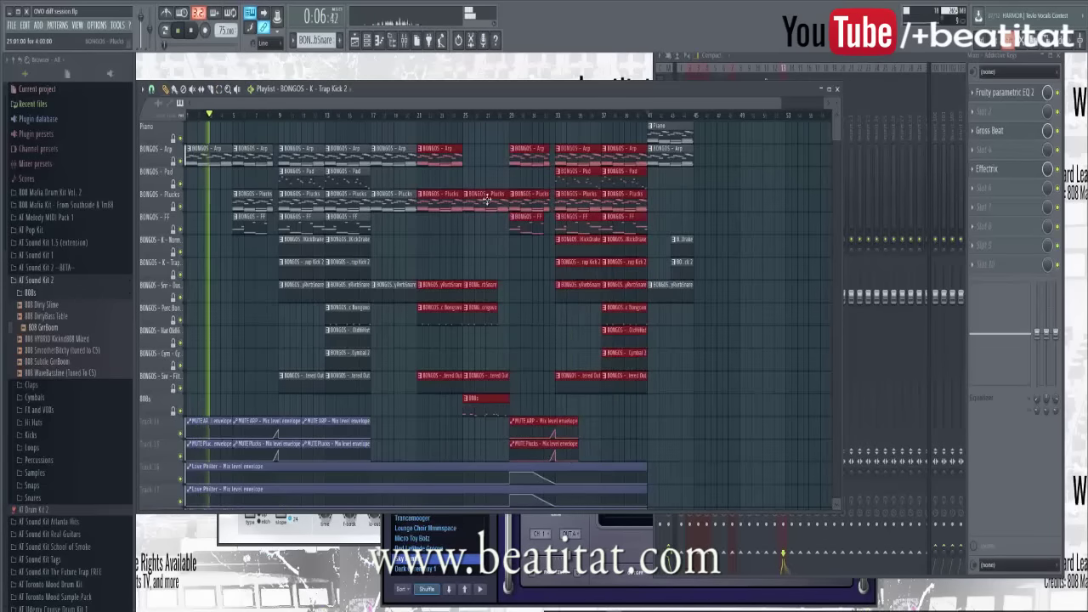
pyautogui.hotkey('ctrl', 'b')
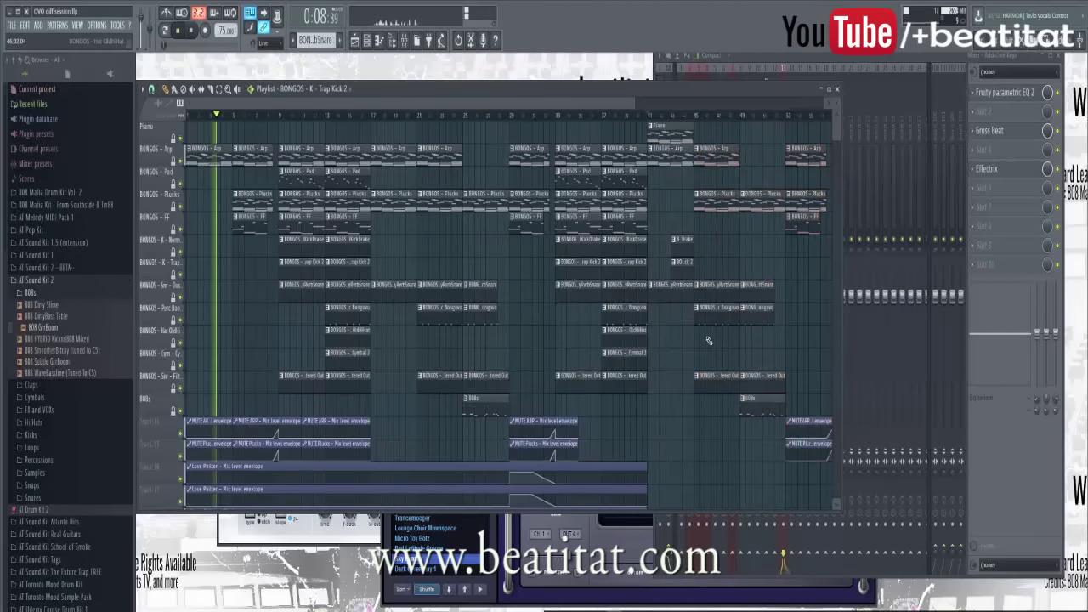
pyautogui.scroll(-2, 681, 342)
pyautogui.scroll(-1, 681, 342)
pyautogui.click(510, 115)
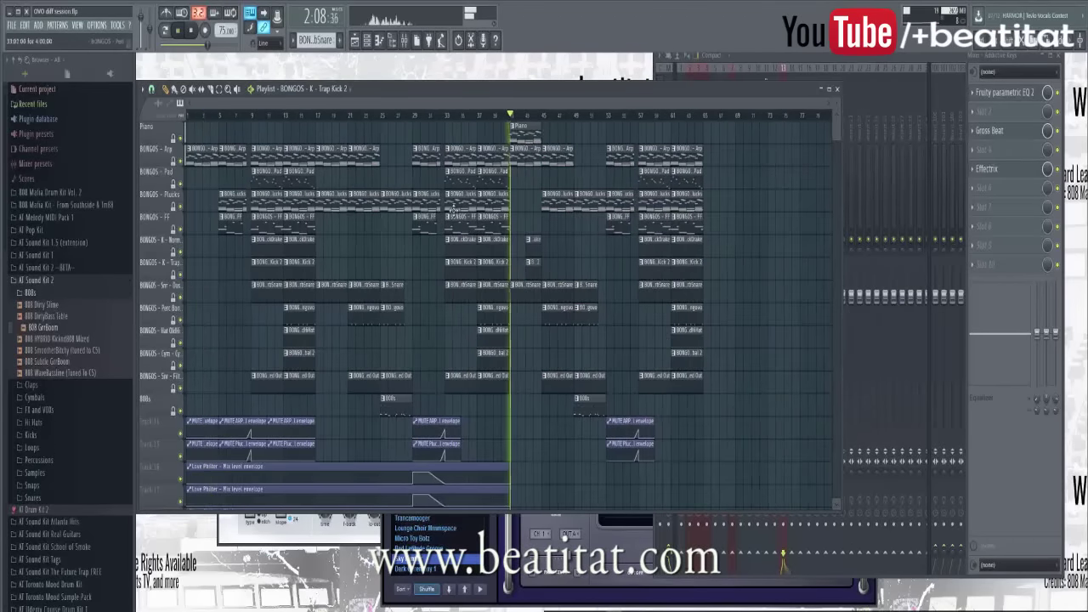
# Step: Slice the three Love Philter mix level envelope clips at about bar 27 and delete the parts before the cut
pyautogui.scroll(-4, 501, 314)
pyautogui.scroll(1, 443, 326)
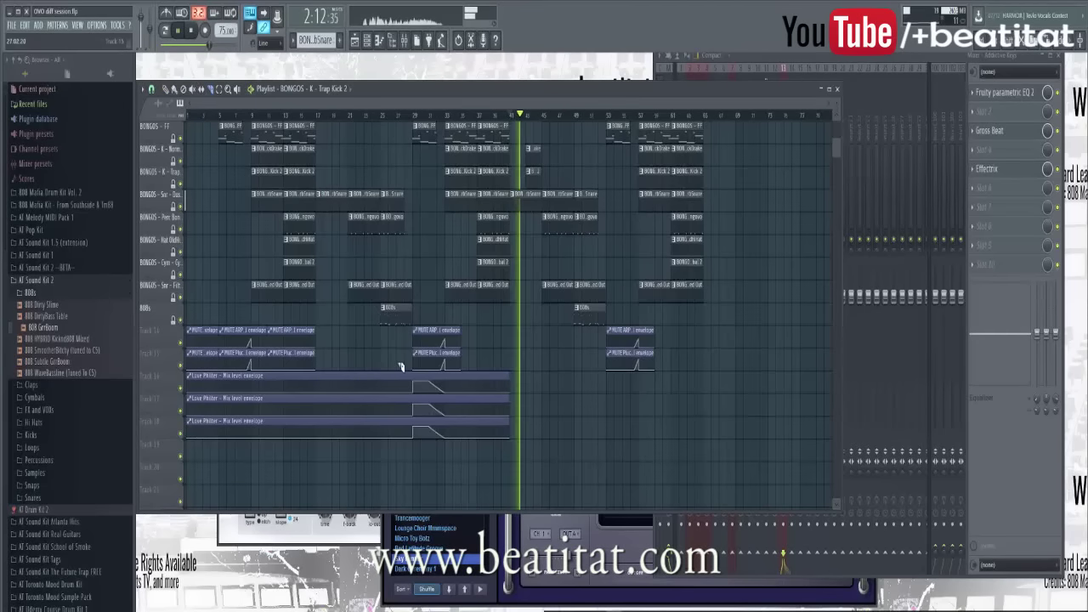
pyautogui.moveTo(394, 371); pyautogui.dragTo(397, 471)
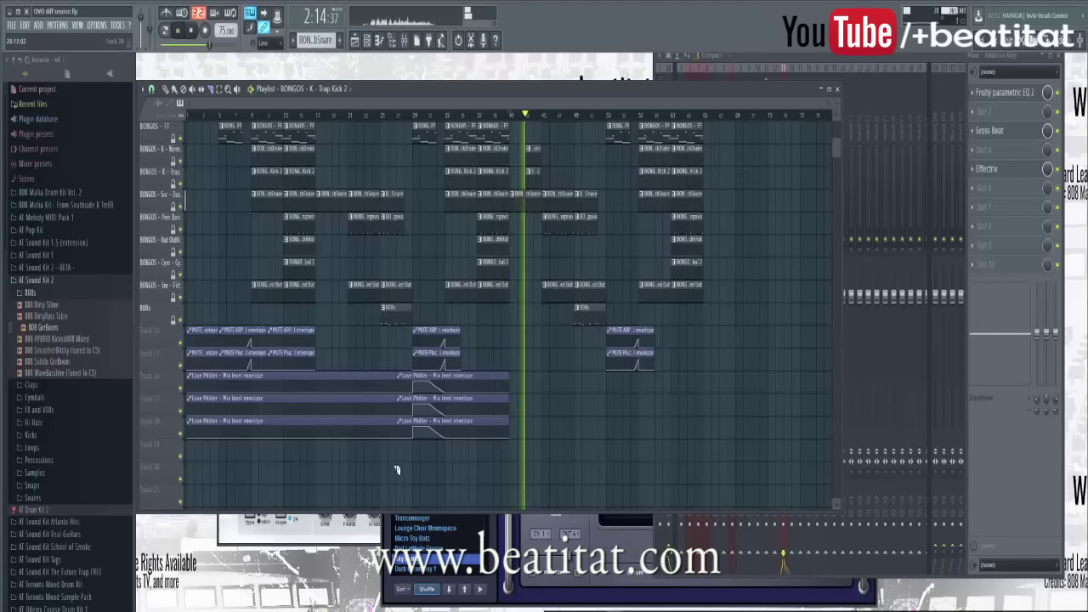
pyautogui.press('Delete')
pyautogui.scroll(4, 336, 258)
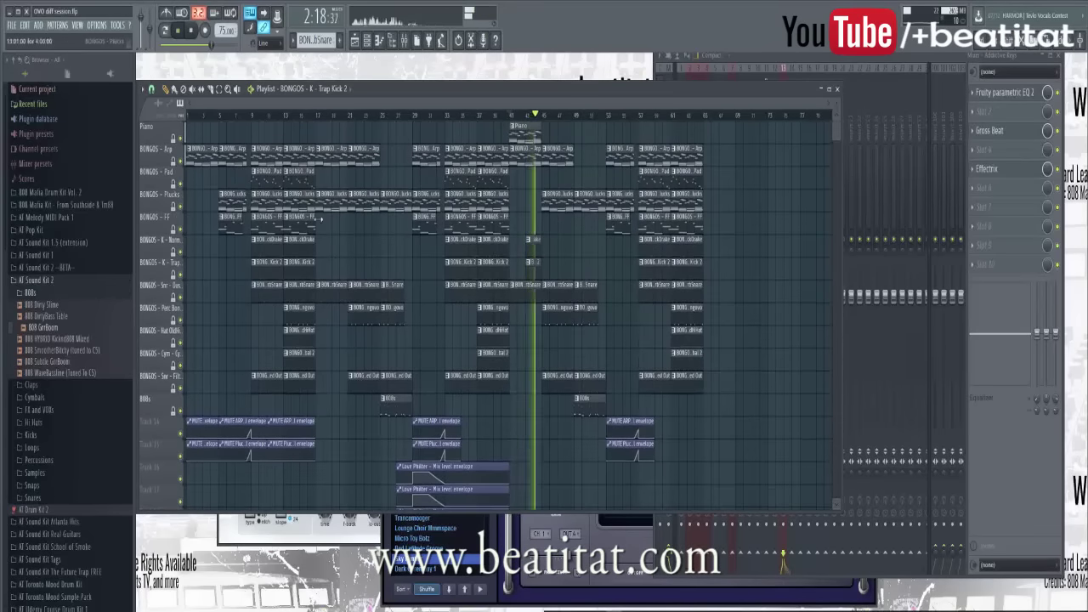
# Step: Place a BONGOS OldHiHat clip trimmed to fill only bar 44, followed by a full-length one at bar 45
pyautogui.scroll(-5, 389, 289)
pyautogui.scroll(4, 398, 299)
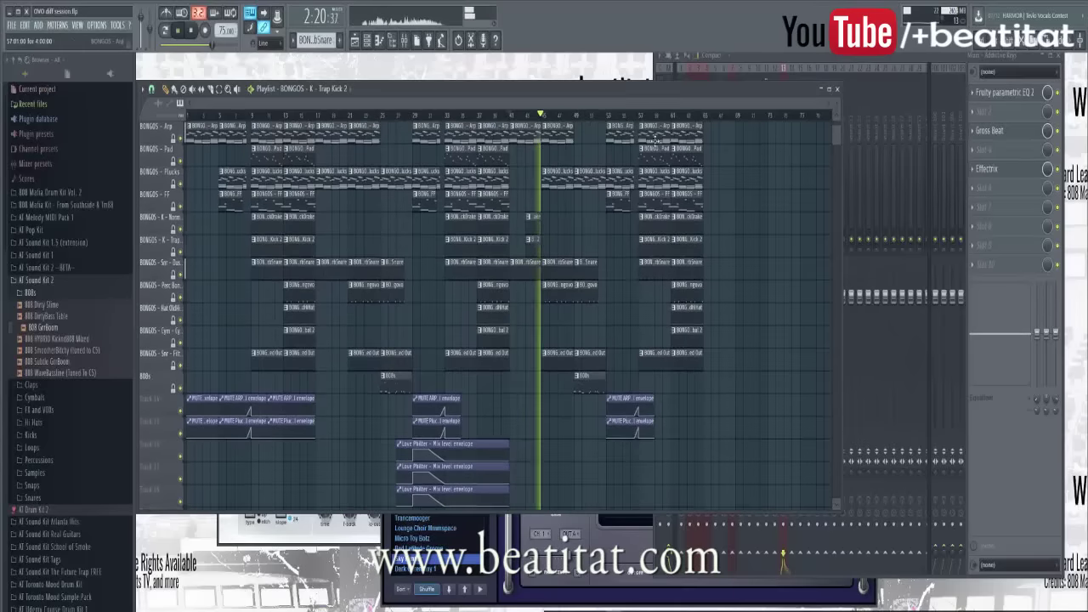
pyautogui.moveTo(688, 100); pyautogui.dragTo(545, 116)
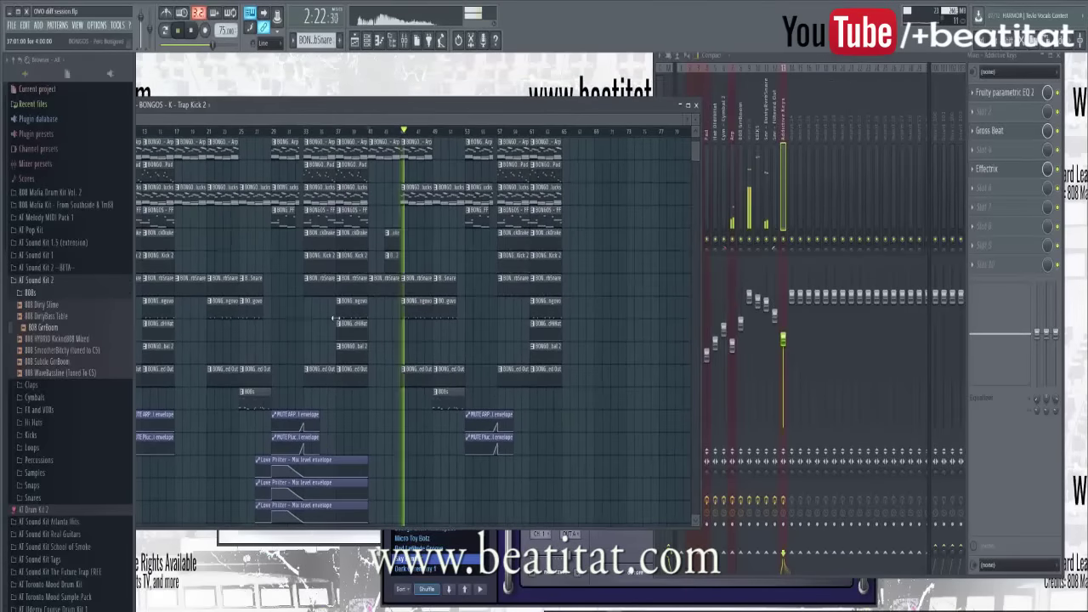
pyautogui.click(373, 330)
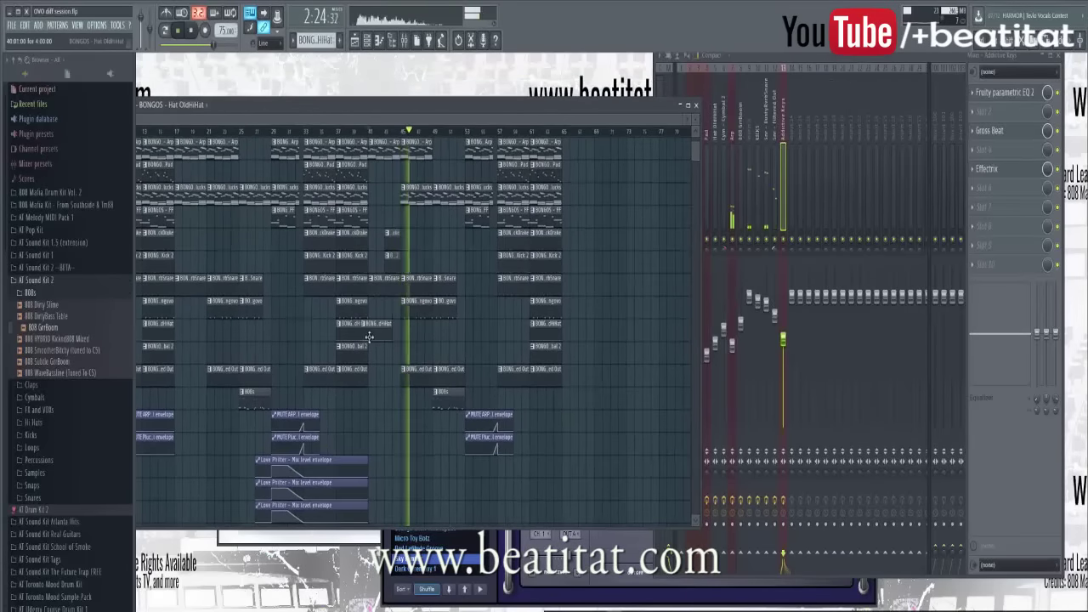
pyautogui.moveTo(372, 338); pyautogui.dragTo(393, 332)
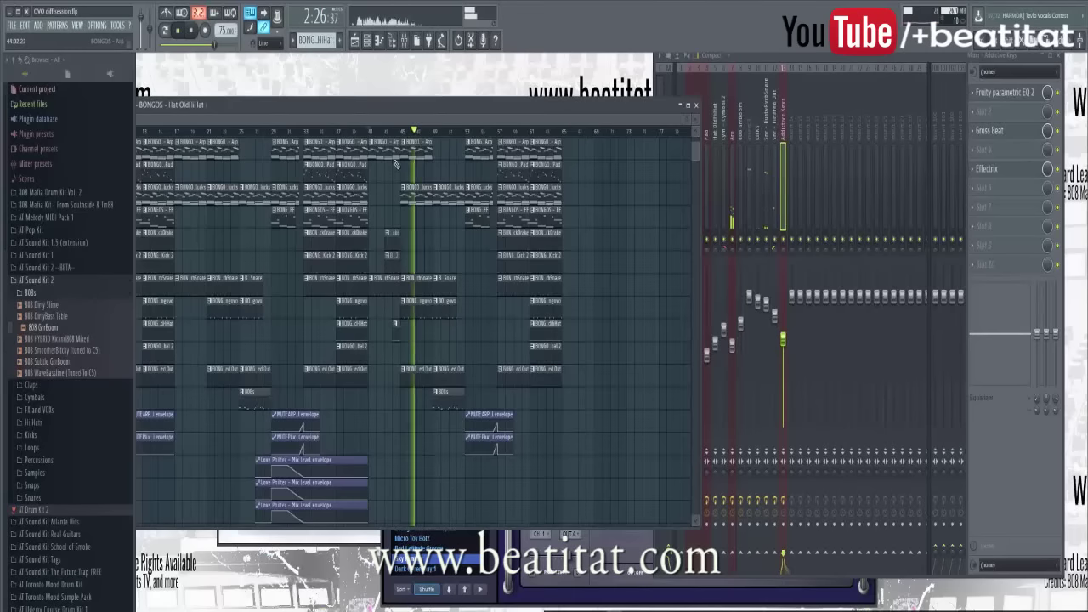
pyautogui.click(412, 325)
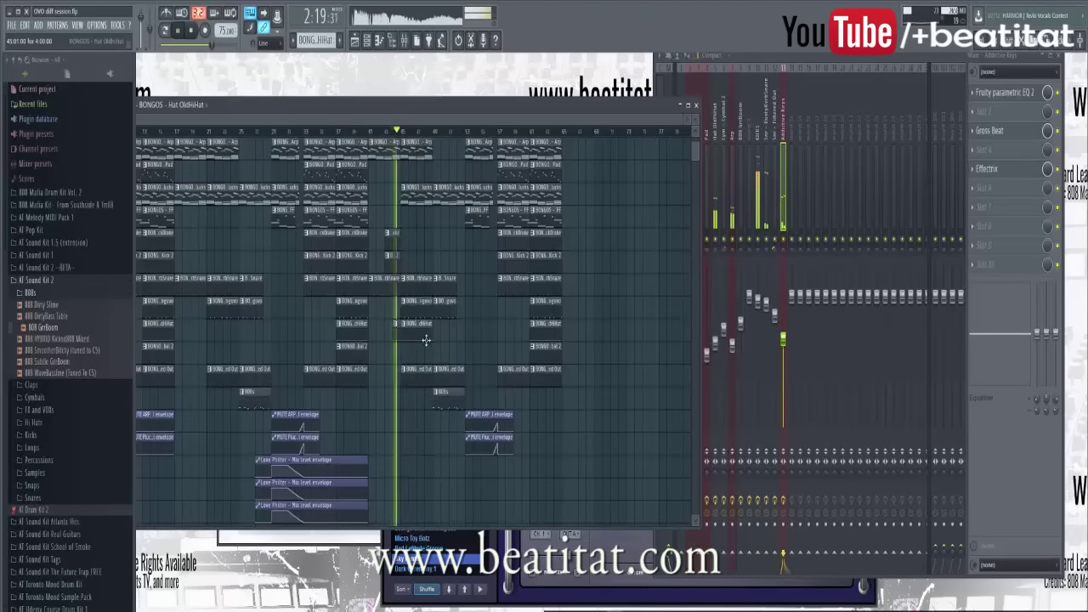
pyautogui.scroll(1, 439, 325)
pyautogui.doubleClick(467, 107)
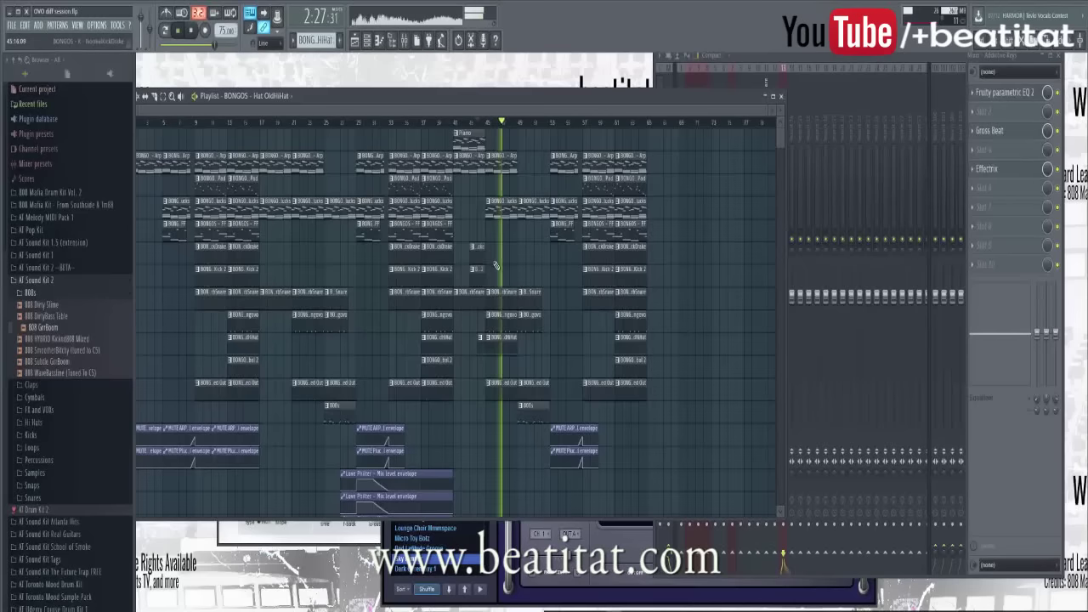
pyautogui.moveTo(384, 101); pyautogui.dragTo(435, 75)
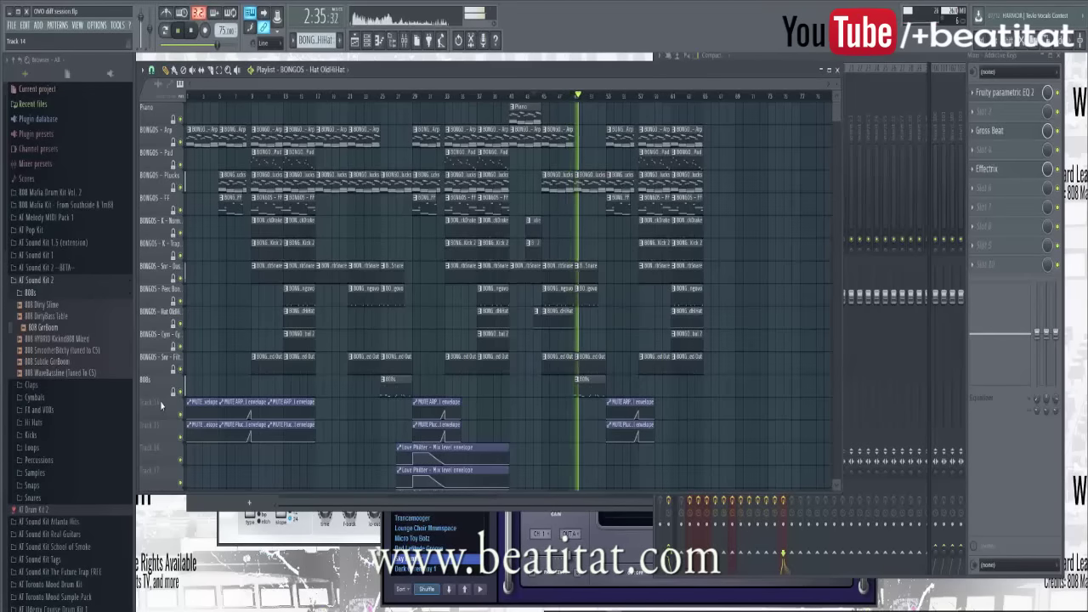
pyautogui.rightClick(161, 405)
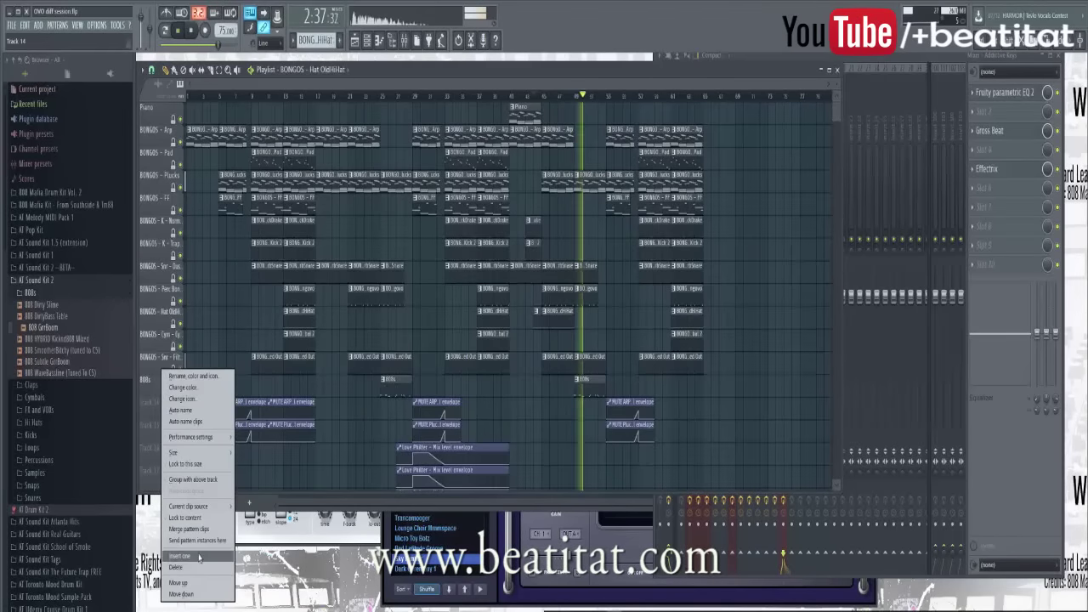
pyautogui.click(328, 371)
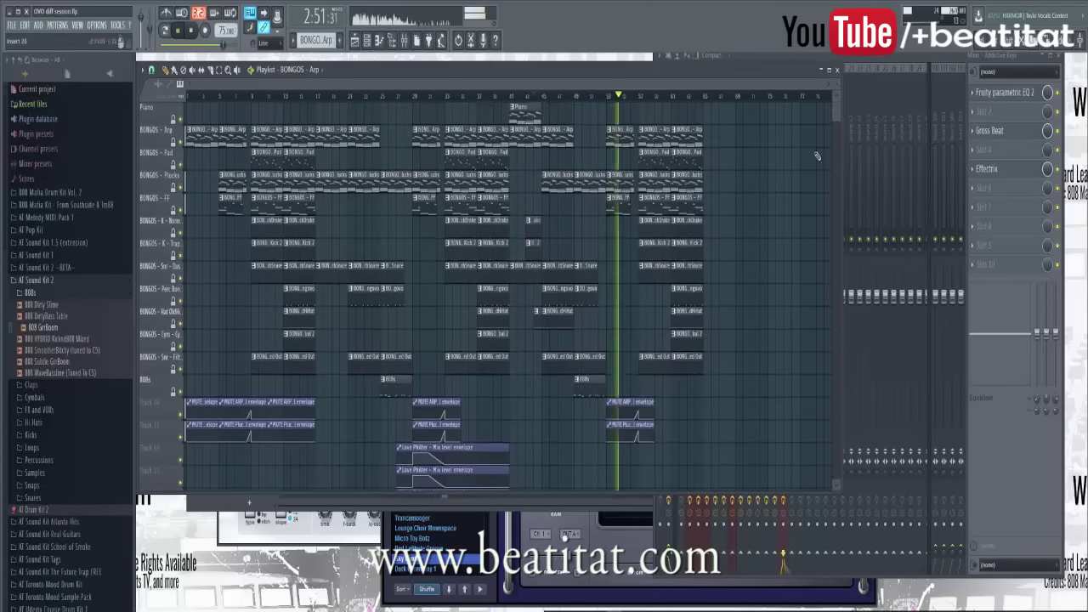
# Step: Place BONGOS Arp, Plucks and FF clips and a Piano clip at bar 65
pyautogui.click(706, 143)
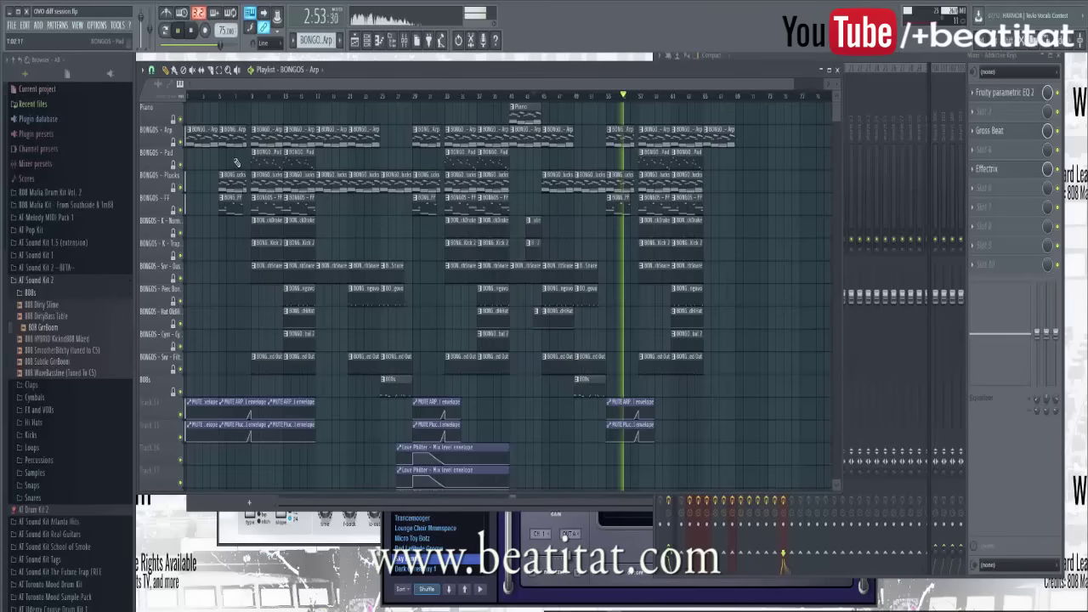
pyautogui.click(705, 181)
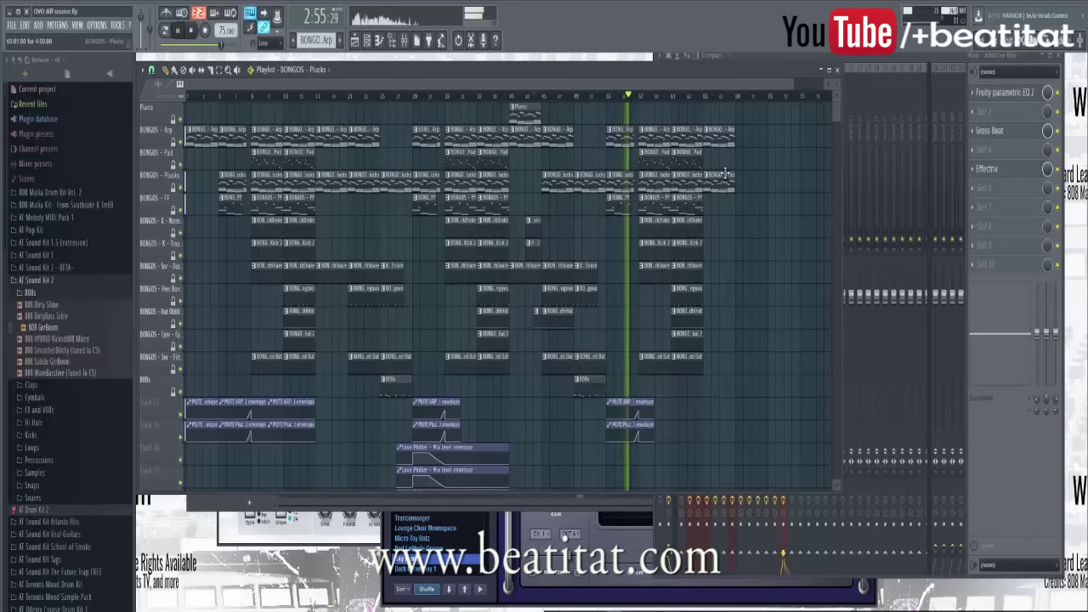
pyautogui.click(705, 108)
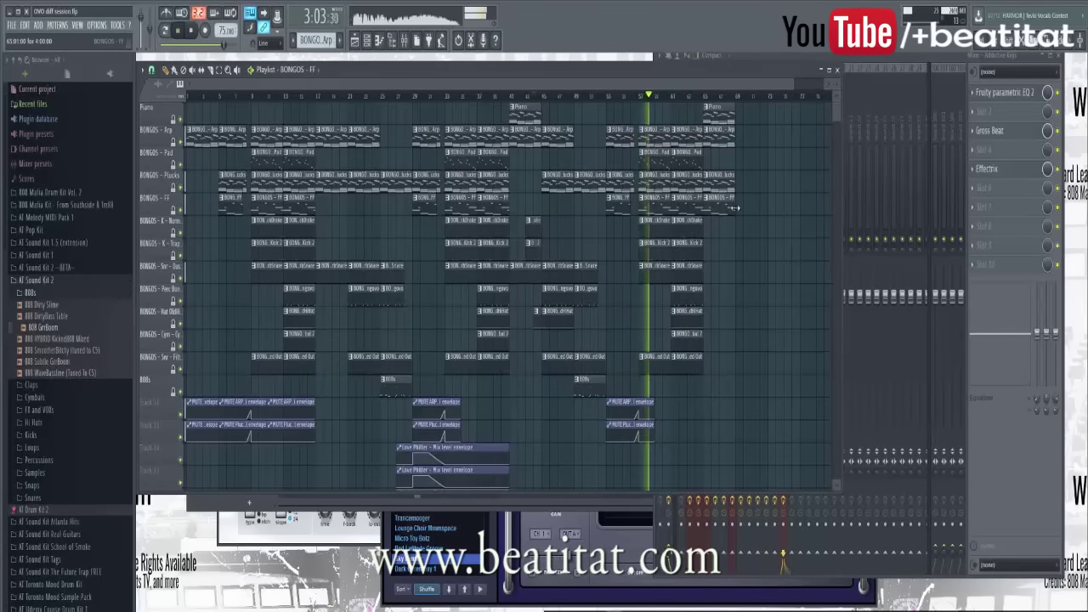
# Step: Add BONGOS Arp and Plucks clips at bar 69 and lengthen both beyond four bars
pyautogui.click(751, 134)
pyautogui.click(751, 178)
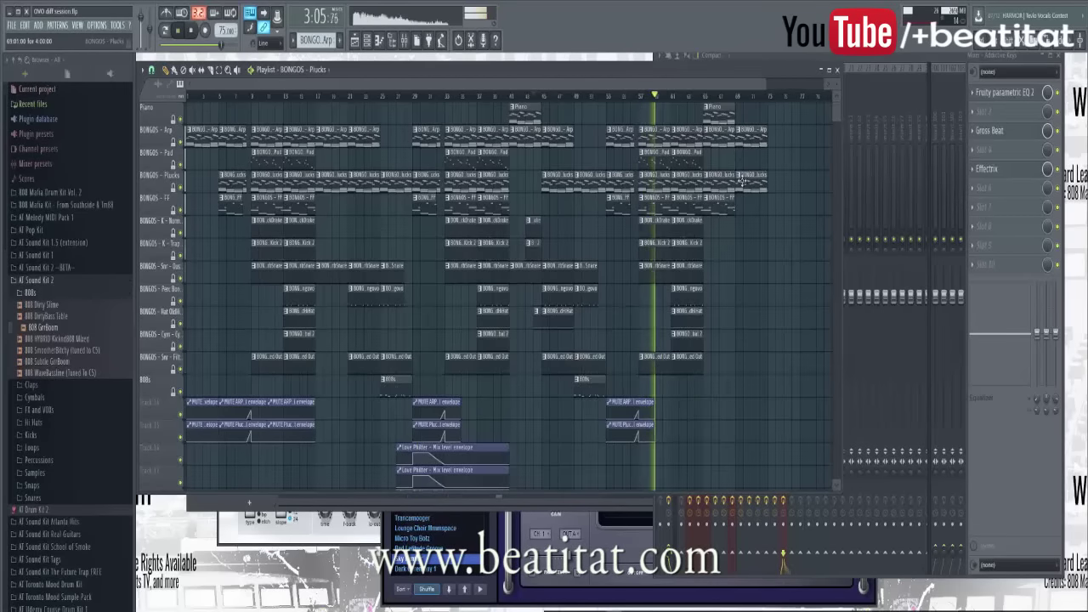
pyautogui.click(765, 132)
pyautogui.moveTo(768, 182); pyautogui.dragTo(780, 180)
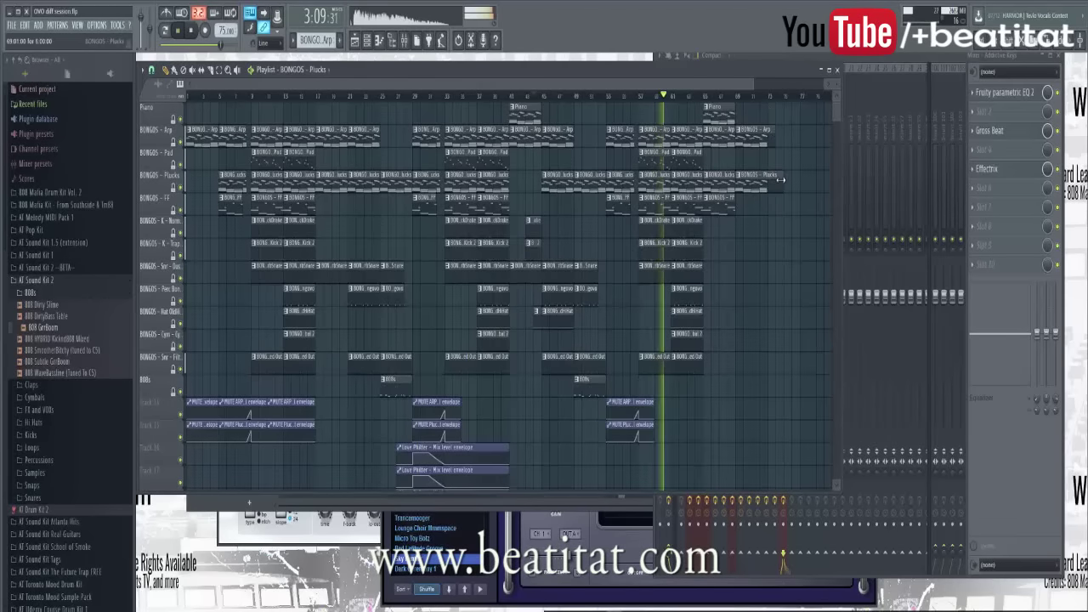
# Step: Place a BONGOS Pad clip at bar 65 and check the mixer levels during playback
pyautogui.click(697, 157)
pyautogui.click(711, 159)
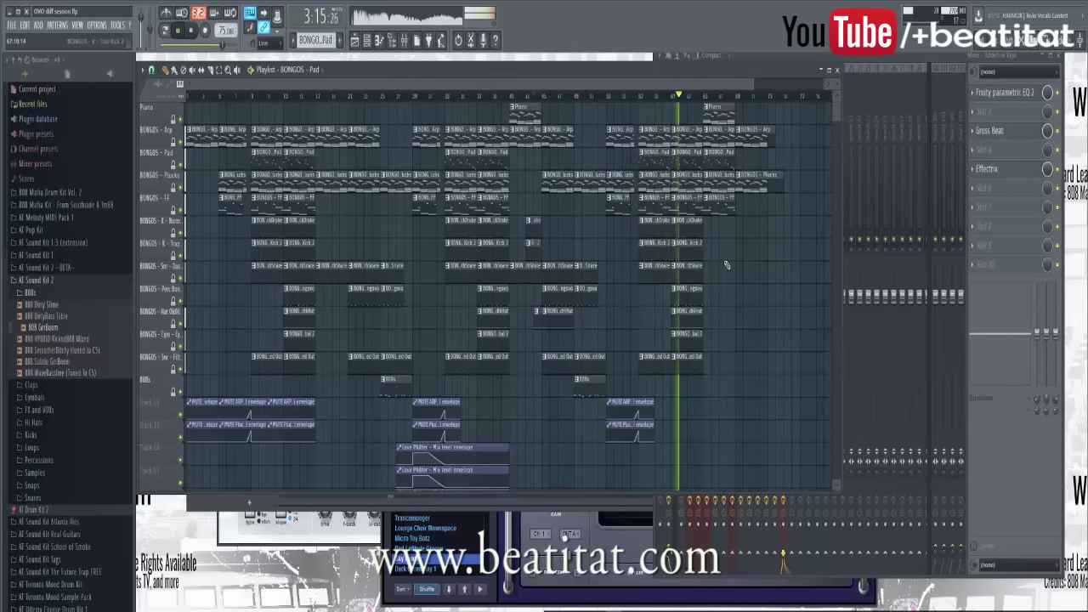
pyautogui.press('F9')
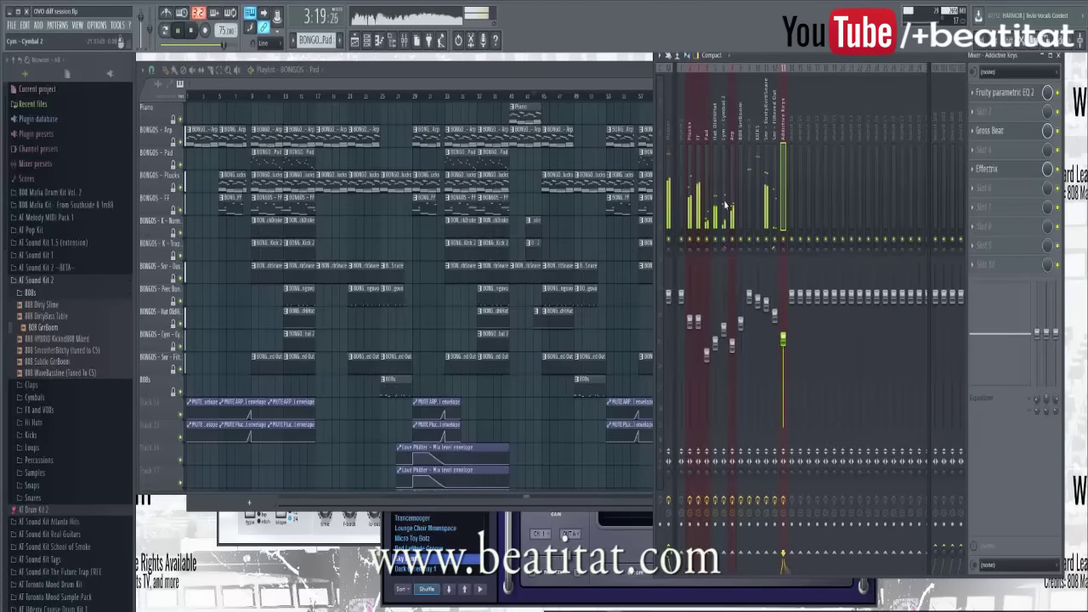
pyautogui.click(569, 189)
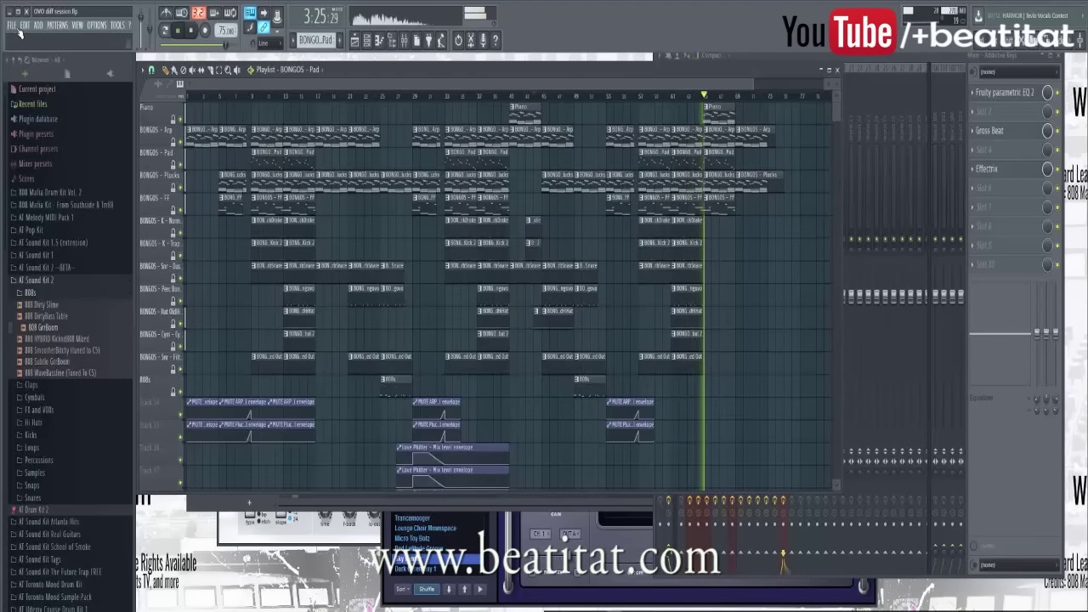
# Step: Place a second Piano clip at bar 69, directly after the one at bar 65
pyautogui.click(721, 109)
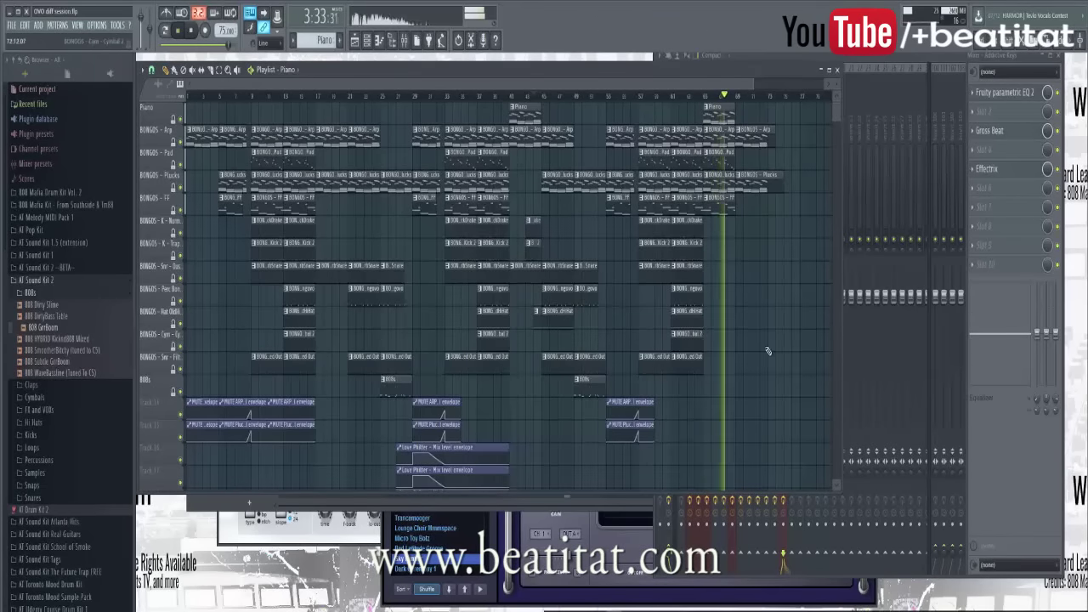
pyautogui.scroll(-1, 743, 293)
pyautogui.scroll(1, 744, 281)
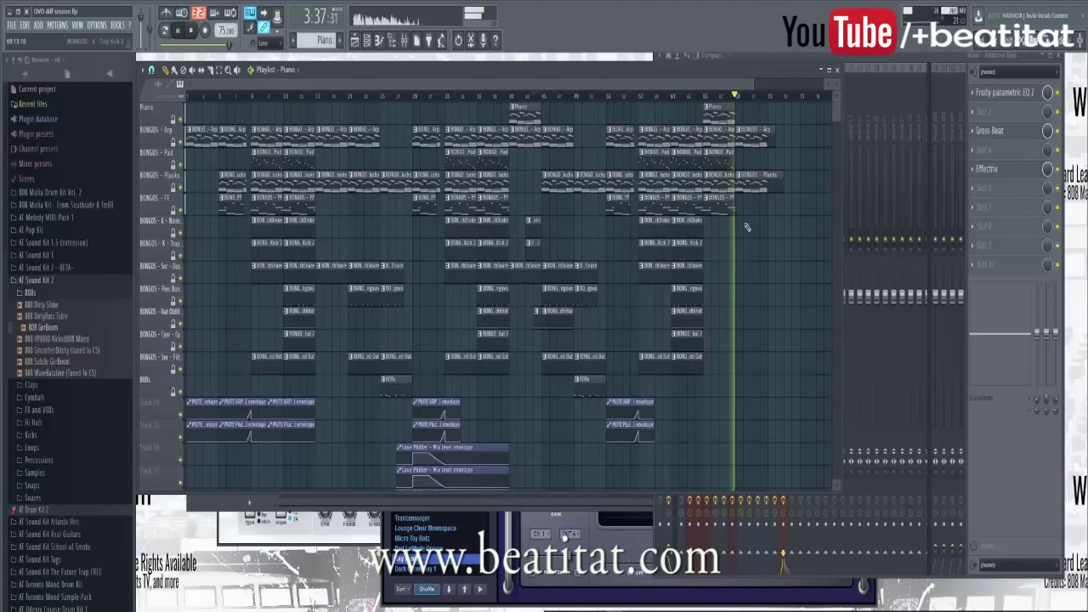
pyautogui.click(746, 108)
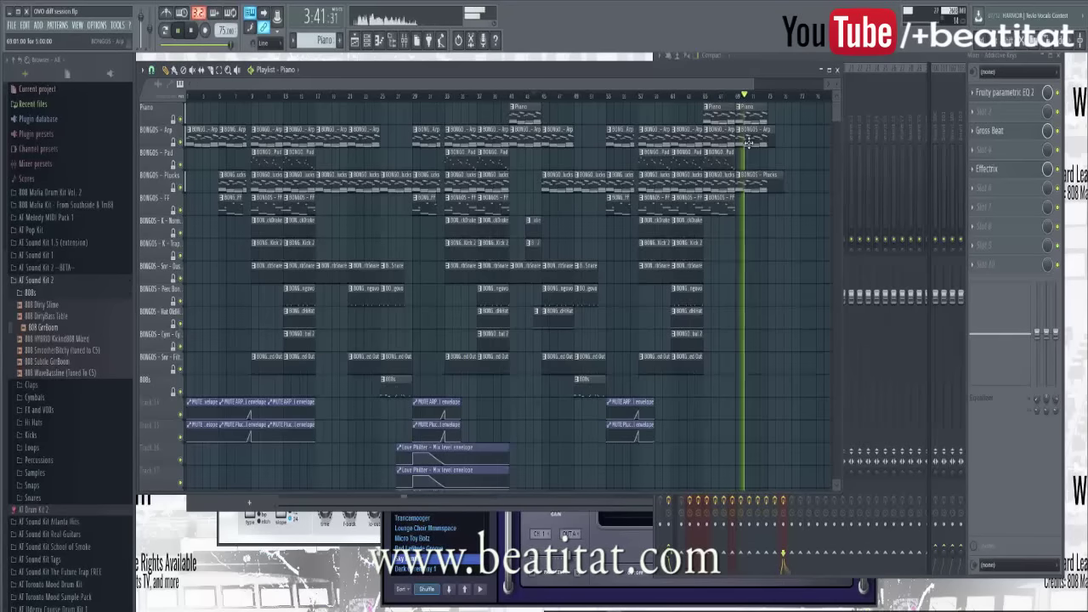
# Step: Replace the Arp clip at bar 69, remove the Plucks clip there, and stop playback
pyautogui.rightClick(759, 136)
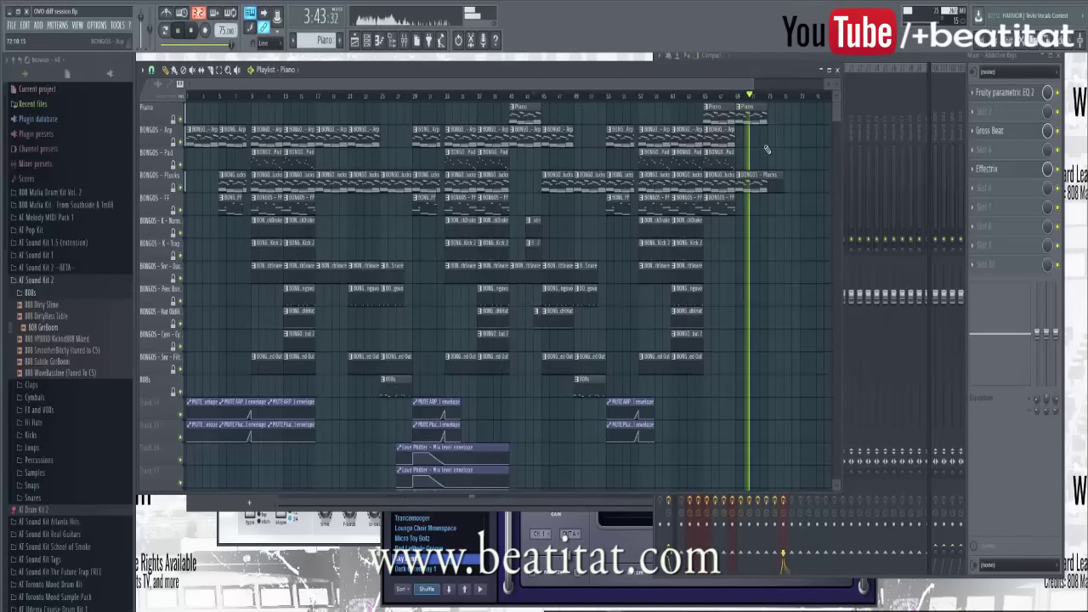
pyautogui.click(740, 138)
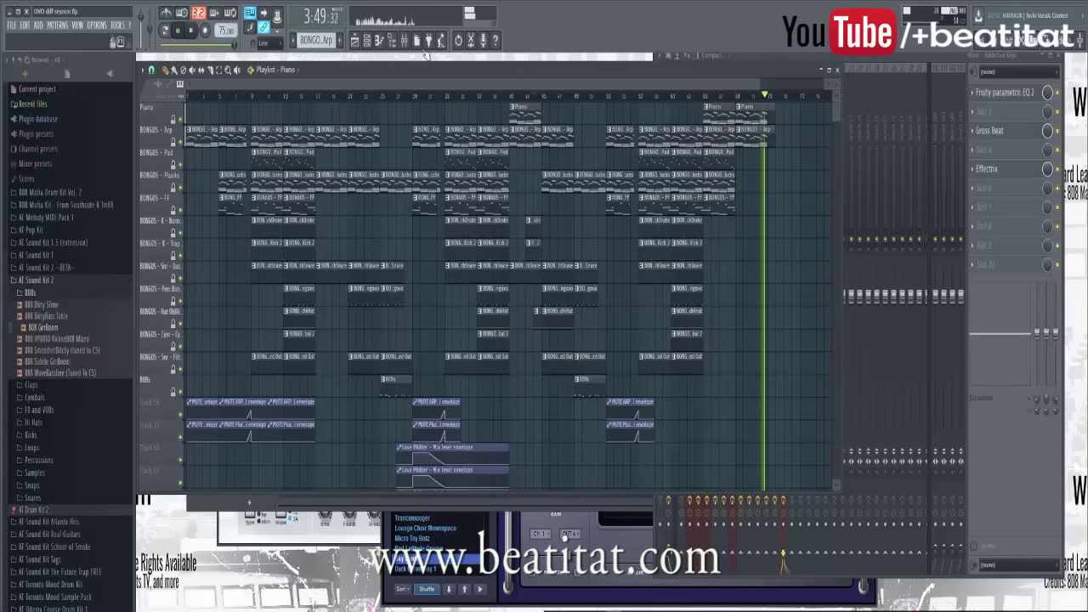
pyautogui.click(191, 30)
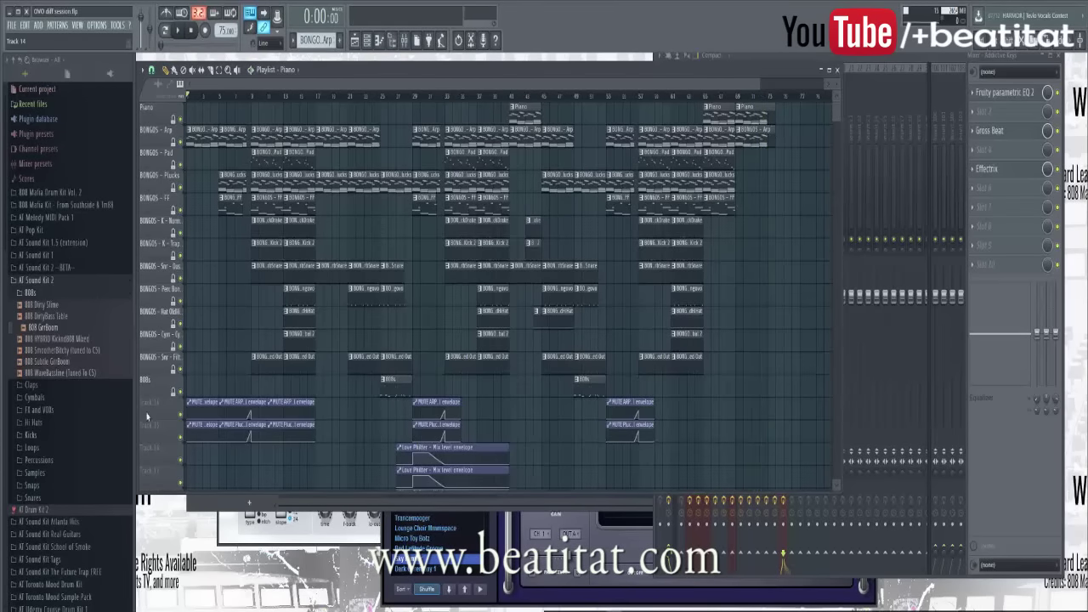
# Step: Insert a new playlist track directly below the 808s track, and play the song from the start
pyautogui.rightClick(155, 414)
pyautogui.click(185, 556)
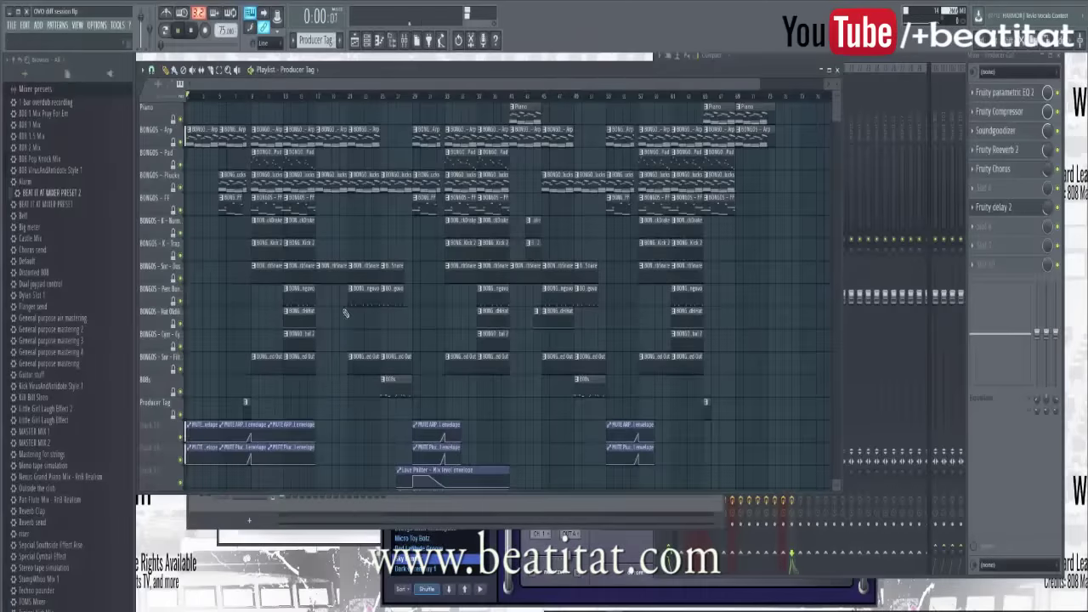
pyautogui.press('space')
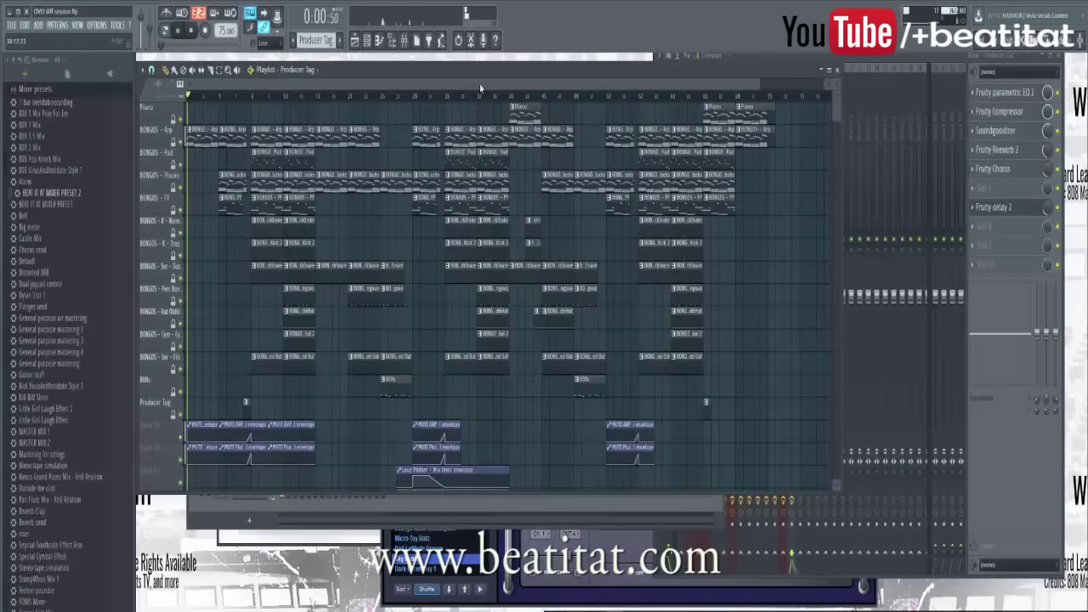
# Step: Hide the browser, playlist, mixer and channel rack to leave an empty workspace while the song plays
pyautogui.click(391, 42)
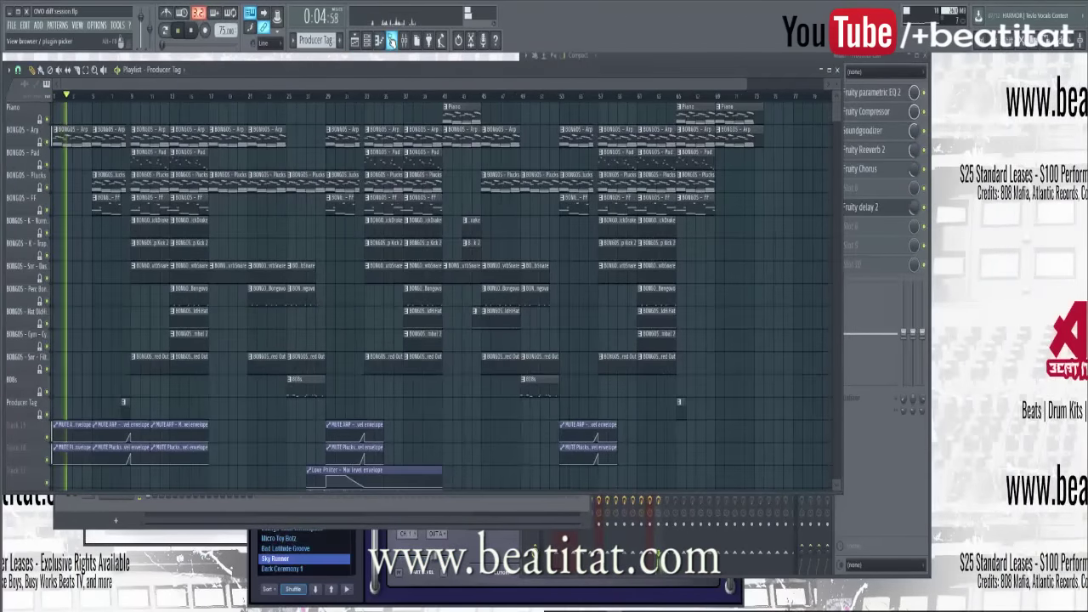
pyautogui.press('F6')
pyautogui.click(360, 39)
pyautogui.click(361, 39)
pyautogui.click(360, 39)
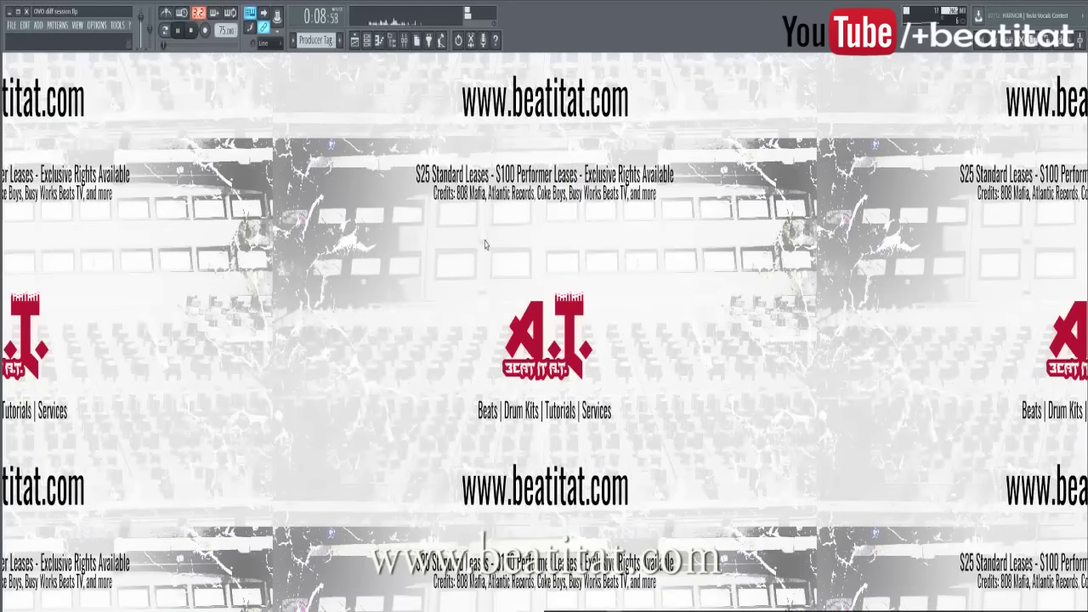